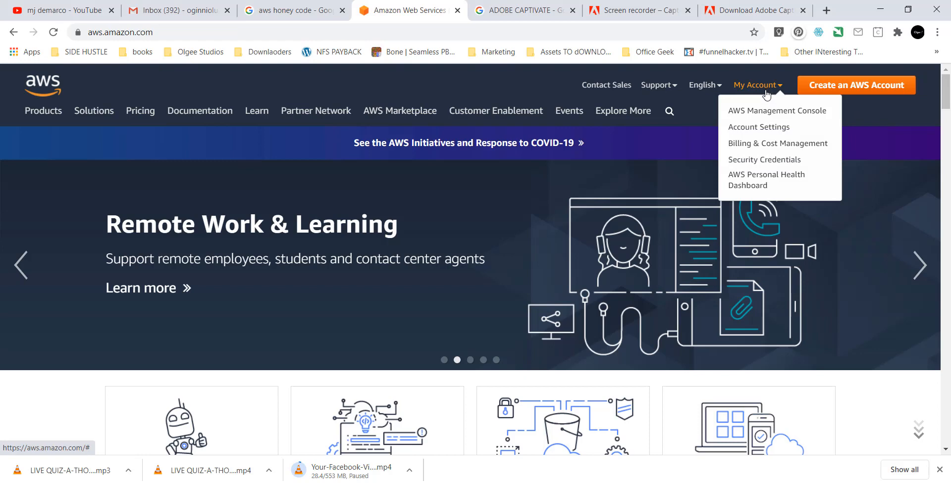
Open the AWS console, search Google for 'oracle apex' and open the Oracle APEX site in a new tab.
{"action": "left_click", "coordinate": [762, 112]}
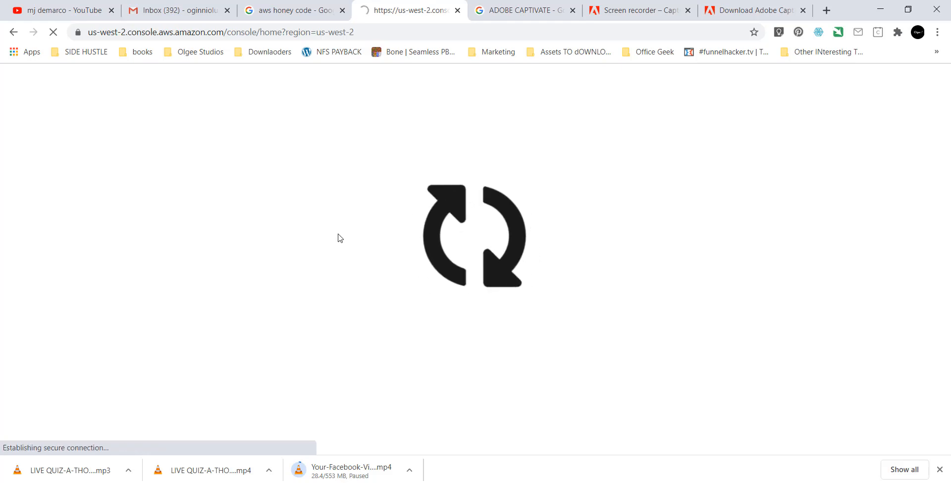
{"action": "left_click", "coordinate": [515, 14]}
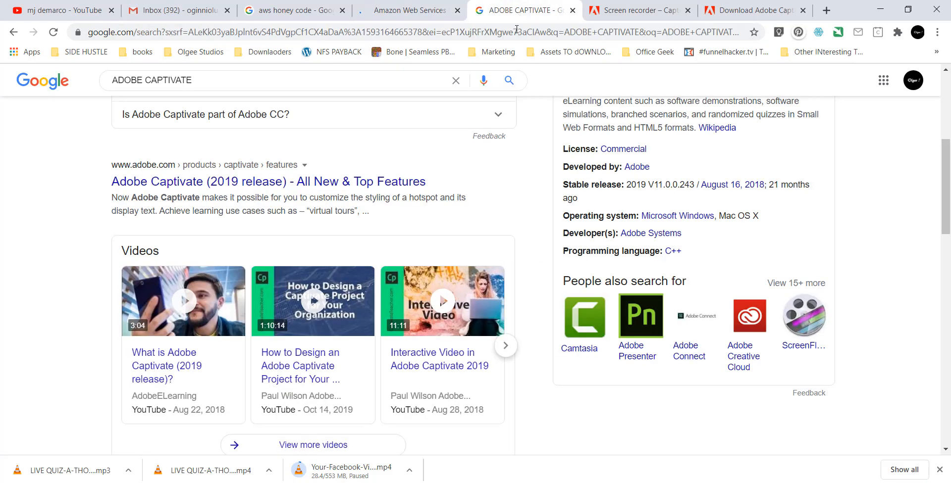
{"action": "left_click", "coordinate": [519, 34]}
{"action": "type", "text": "oracel"}
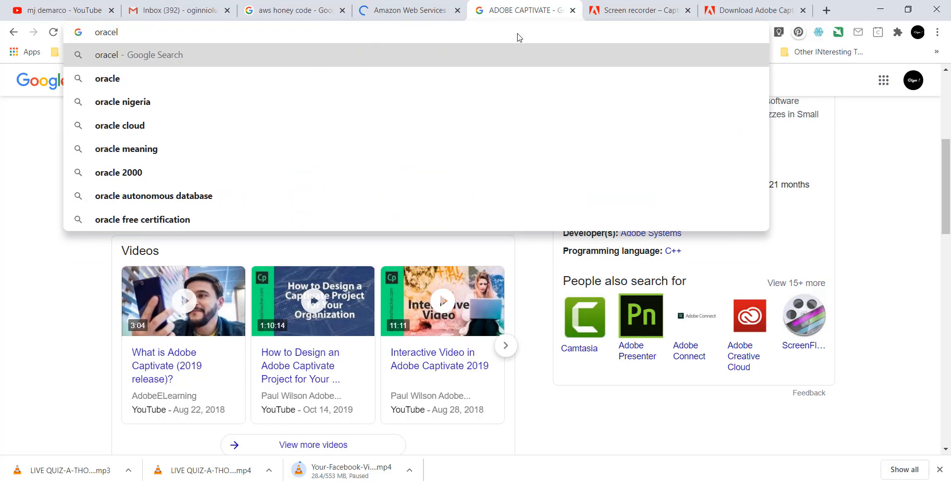
{"action": "key", "text": "BackSpace"}
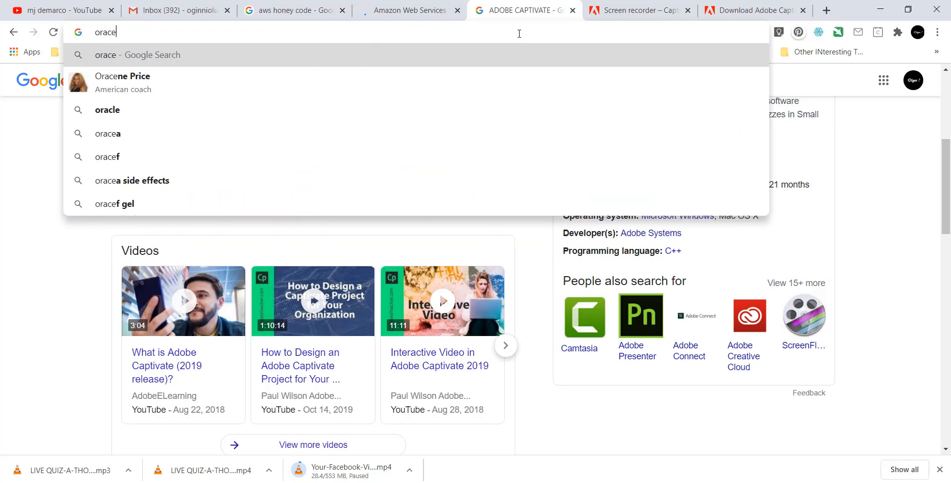
{"action": "type", "text": "l"}
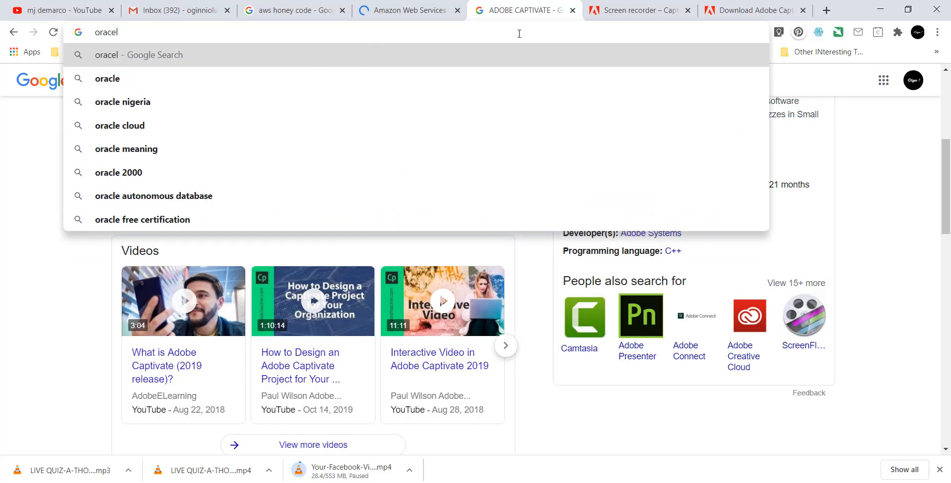
{"action": "type", "text": "e ape"}
{"action": "key", "text": "Down"}
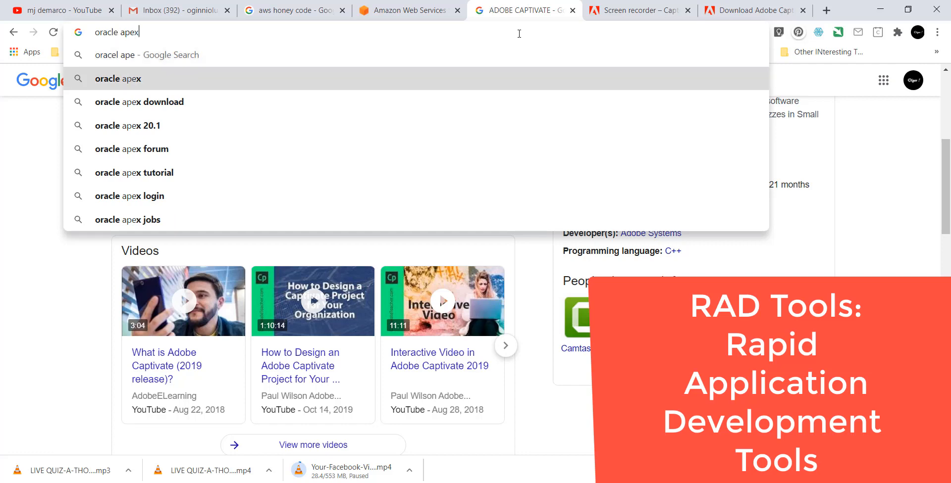
{"action": "key", "text": "Return"}
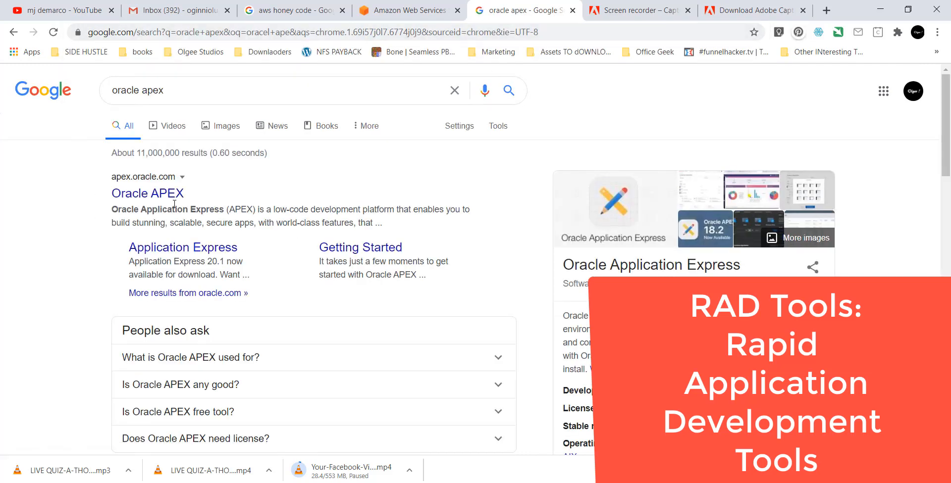
{"action": "right_click", "coordinate": [173, 195]}
{"action": "left_click", "coordinate": [213, 210]}
{"action": "left_click", "coordinate": [610, 10]}
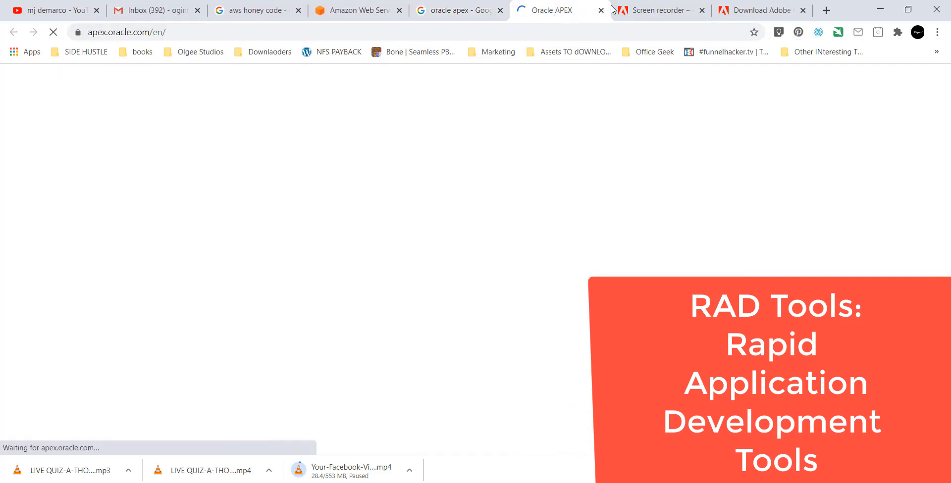
Search for 'appsheet' and open the AppSheet site in a new tab.
{"action": "left_click", "coordinate": [614, 9]}
{"action": "left_click", "coordinate": [629, 31]}
{"action": "type", "text": "ap"}
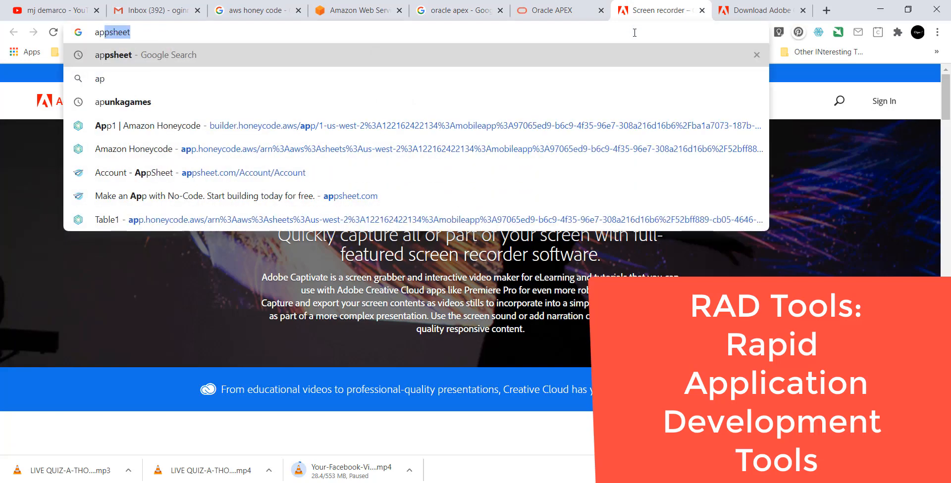
{"action": "key", "text": "Return"}
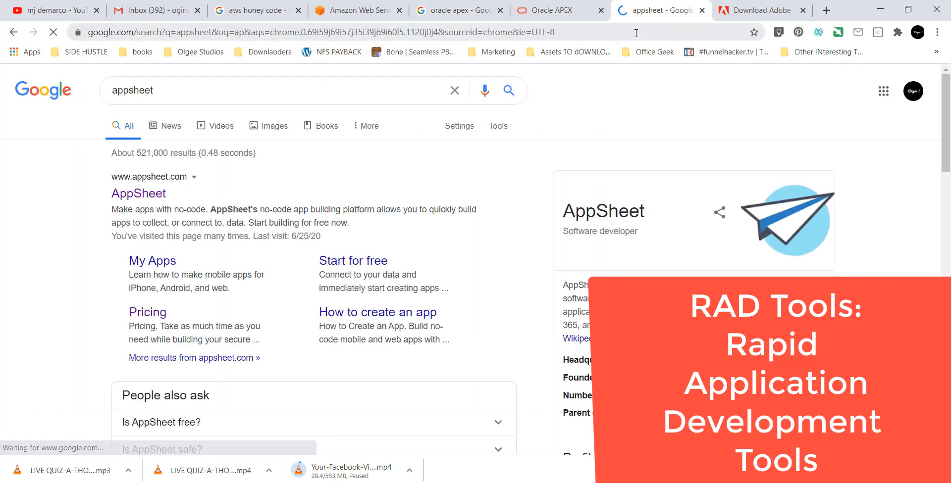
{"action": "right_click", "coordinate": [151, 194]}
{"action": "left_click", "coordinate": [169, 200]}
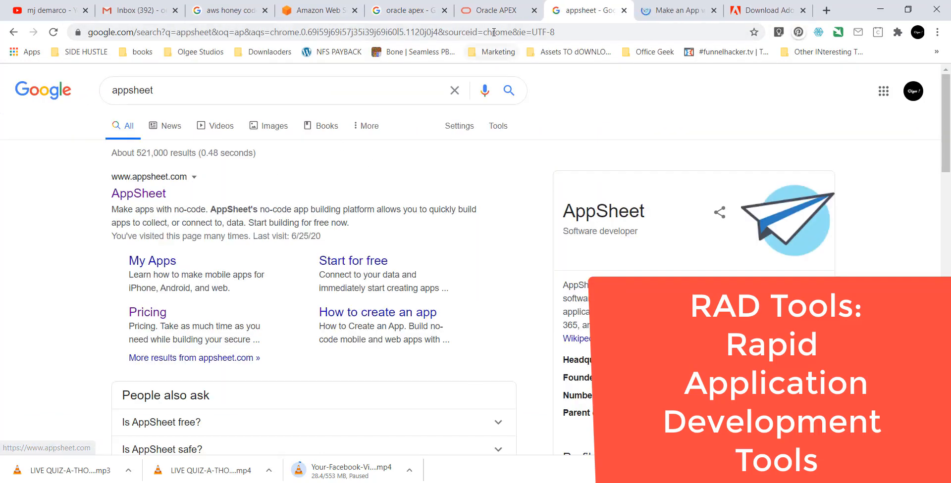
Browse the Oracle APEX and AppSheet sites, dismiss the sign-up popup, and return to the AWS sign-in page.
{"action": "left_click", "coordinate": [495, 10]}
{"action": "scroll", "coordinate": [378, 207], "scroll_direction": "down", "scroll_amount": 9}
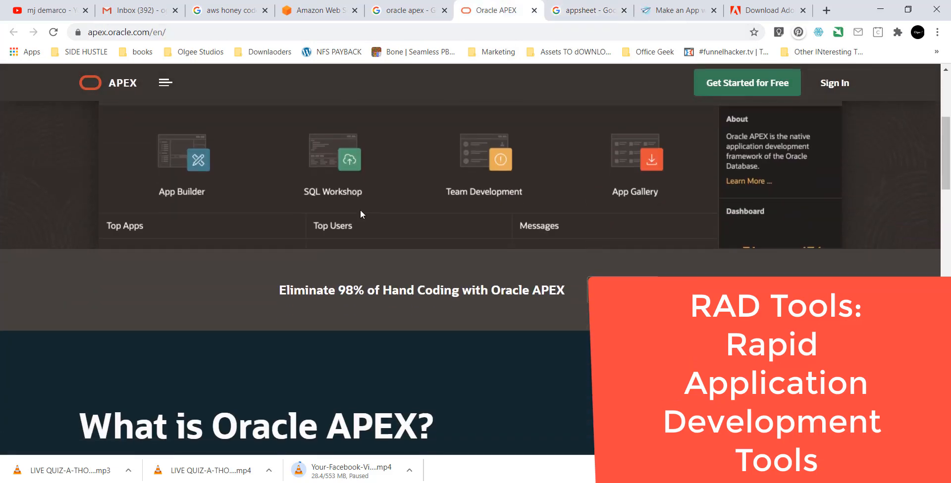
{"action": "scroll", "coordinate": [360, 210], "scroll_direction": "down", "scroll_amount": 12}
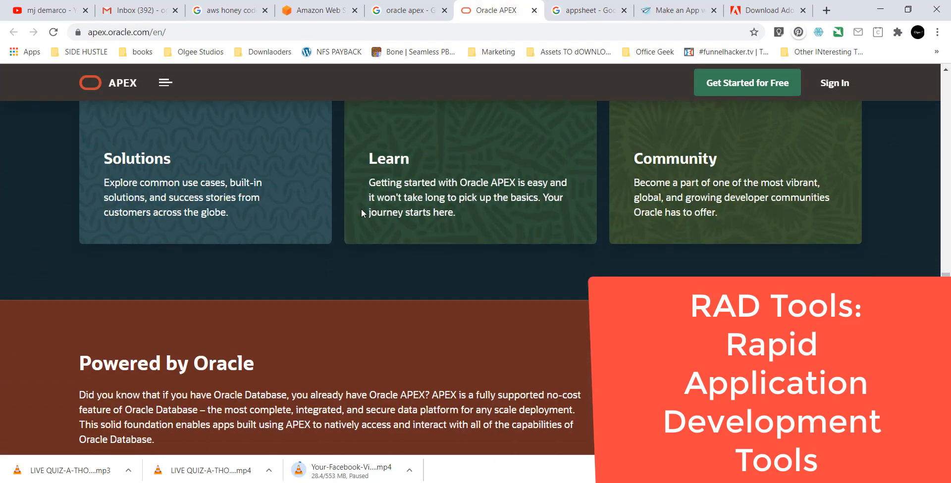
{"action": "left_click", "coordinate": [676, 3]}
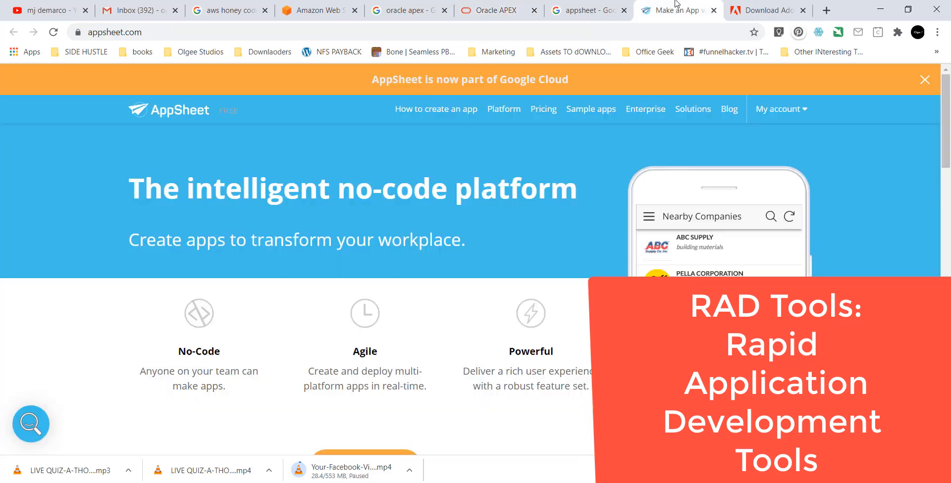
{"action": "scroll", "coordinate": [625, 214], "scroll_direction": "down", "scroll_amount": 5}
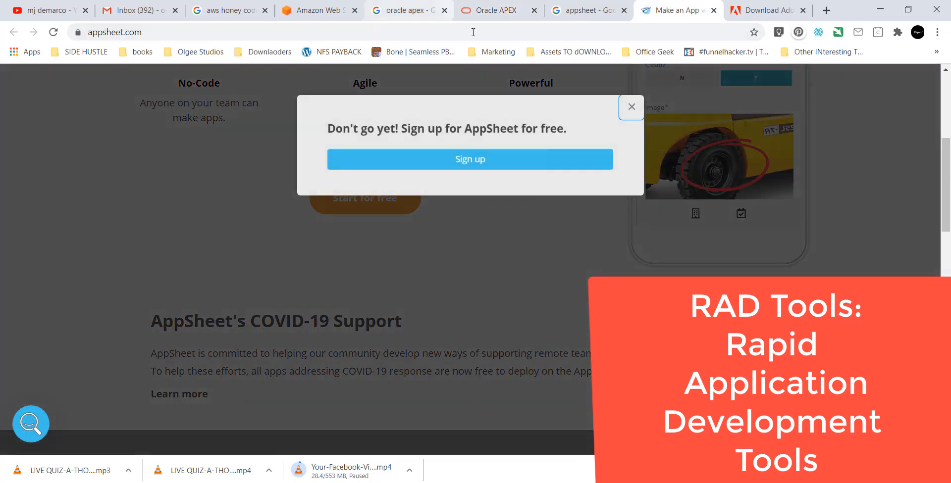
{"action": "left_click", "coordinate": [631, 107]}
{"action": "left_click", "coordinate": [320, 11]}
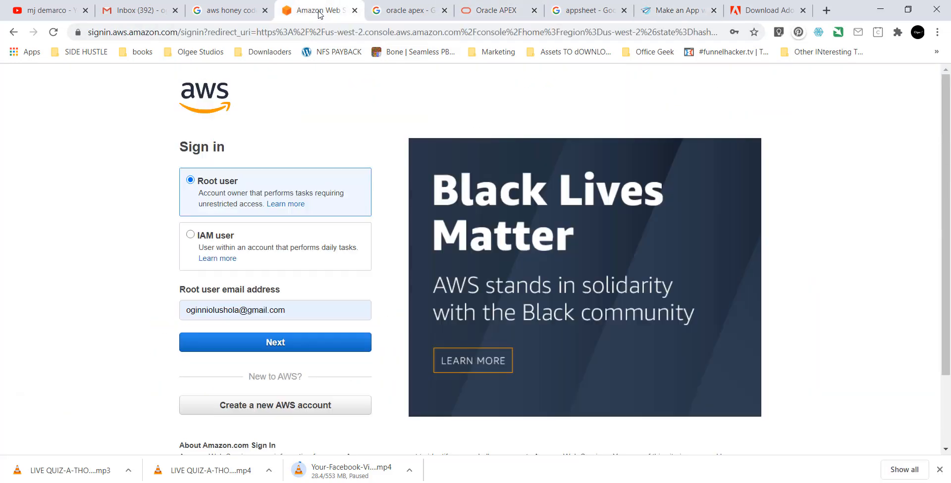
Sign in to the AWS console as the root user with the saved password.
{"action": "left_click", "coordinate": [286, 343]}
{"action": "left_click", "coordinate": [261, 221]}
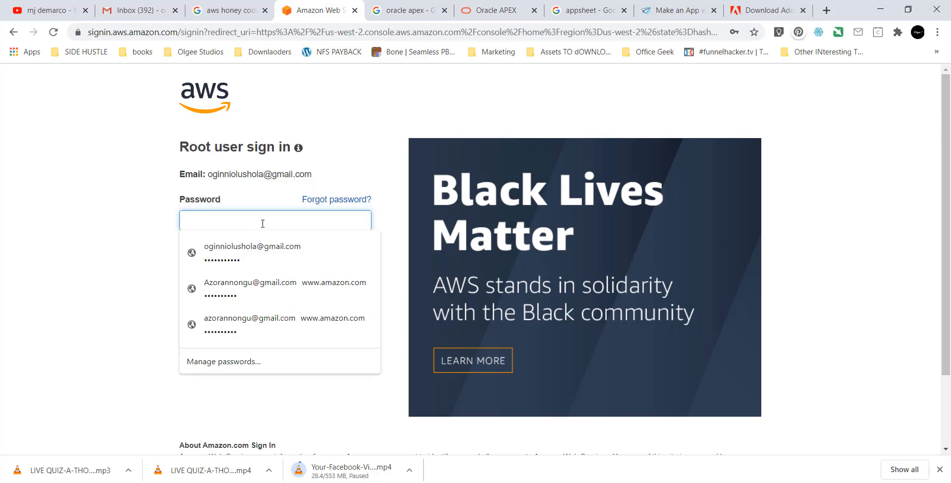
{"action": "left_click", "coordinate": [253, 252]}
{"action": "left_click", "coordinate": [253, 252]}
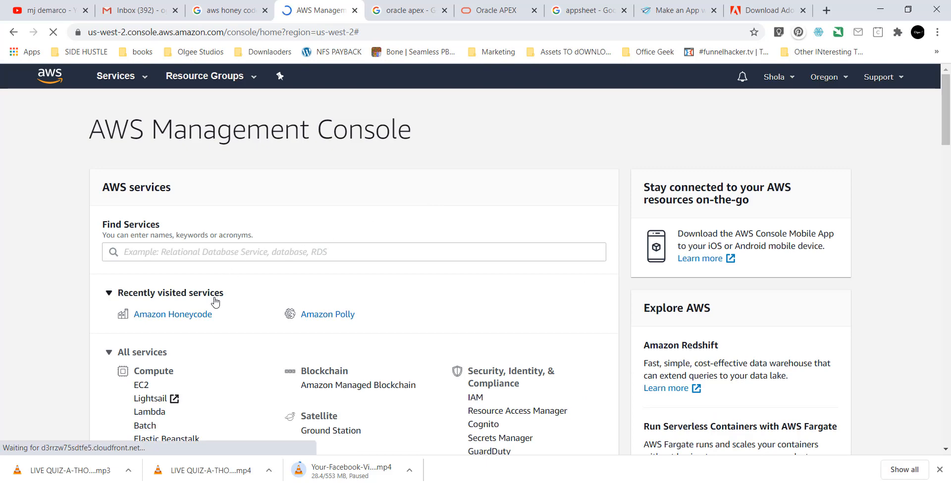
Open Amazon Honeycode in a new tab and go to its landing page.
{"action": "right_click", "coordinate": [181, 322]}
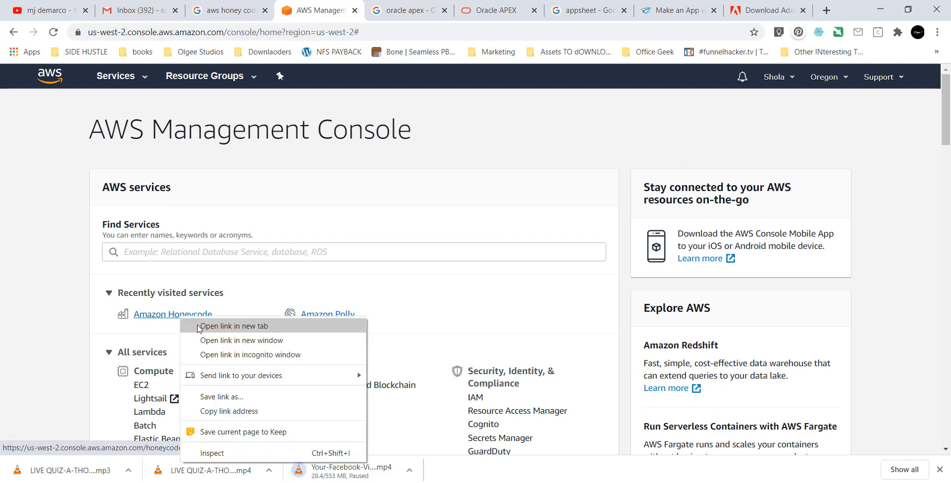
{"action": "left_click", "coordinate": [199, 327]}
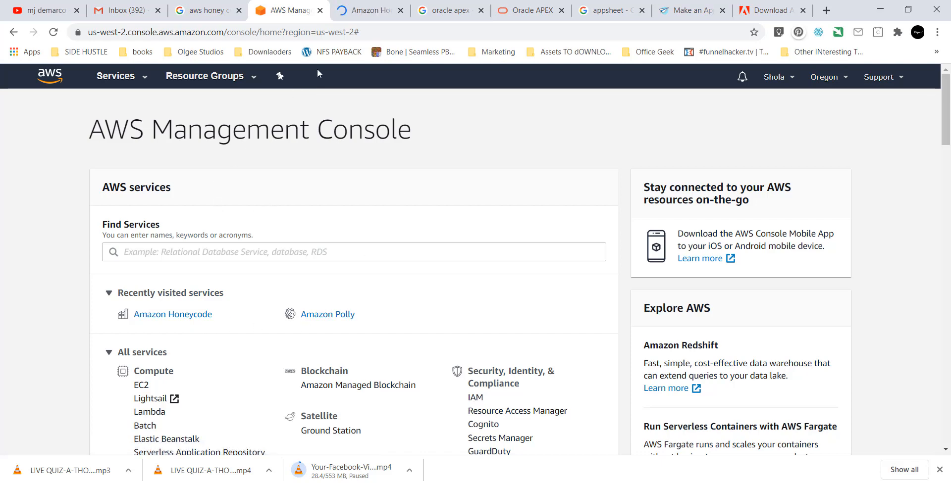
{"action": "left_click", "coordinate": [362, 11]}
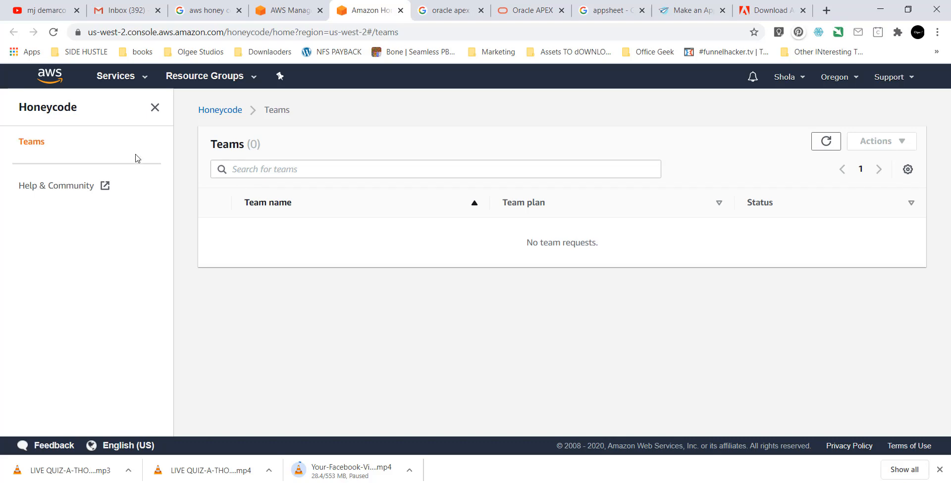
{"action": "left_click", "coordinate": [221, 109]}
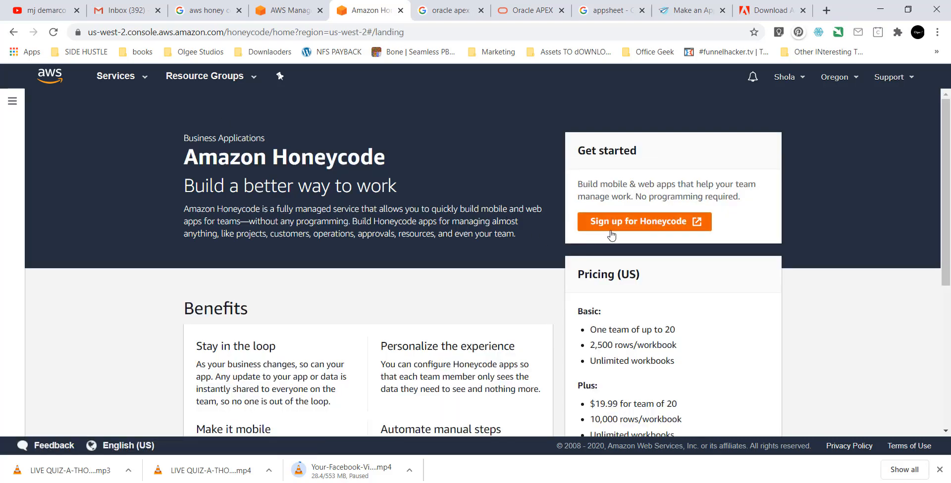
From the console home, search services for 'hone' and open the Honeycode landing page.
{"action": "left_click", "coordinate": [298, 11]}
{"action": "left_click", "coordinate": [144, 253]}
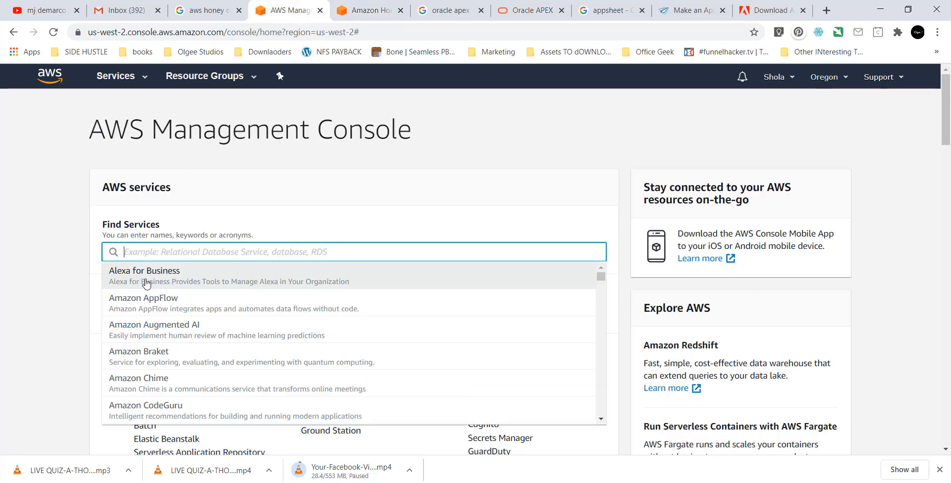
{"action": "type", "text": "hone"}
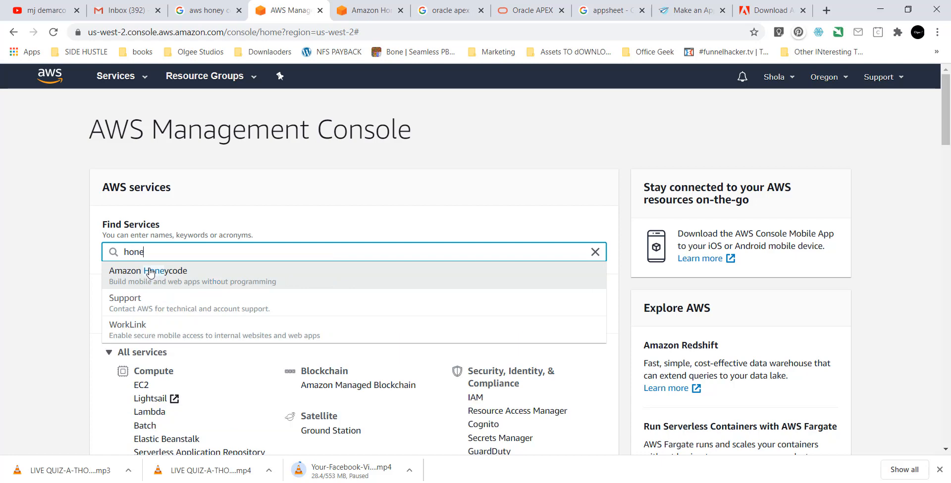
{"action": "left_click", "coordinate": [152, 271]}
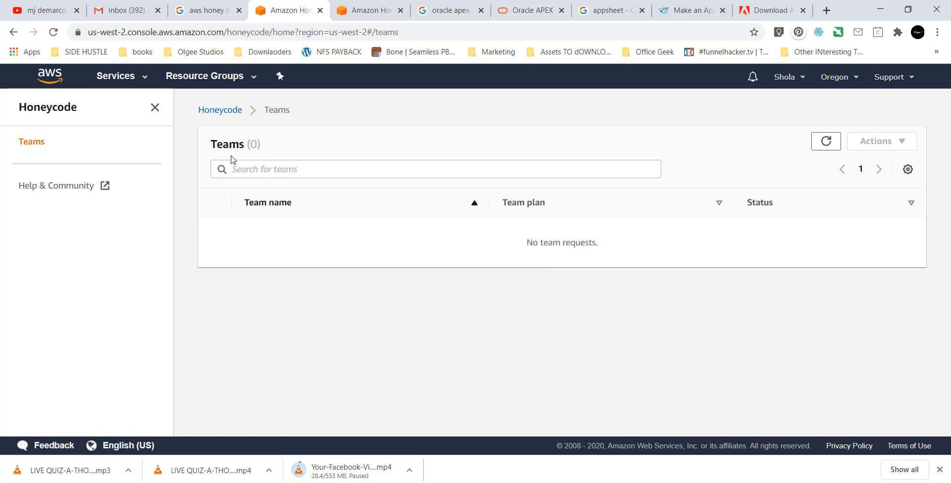
{"action": "left_click", "coordinate": [221, 114]}
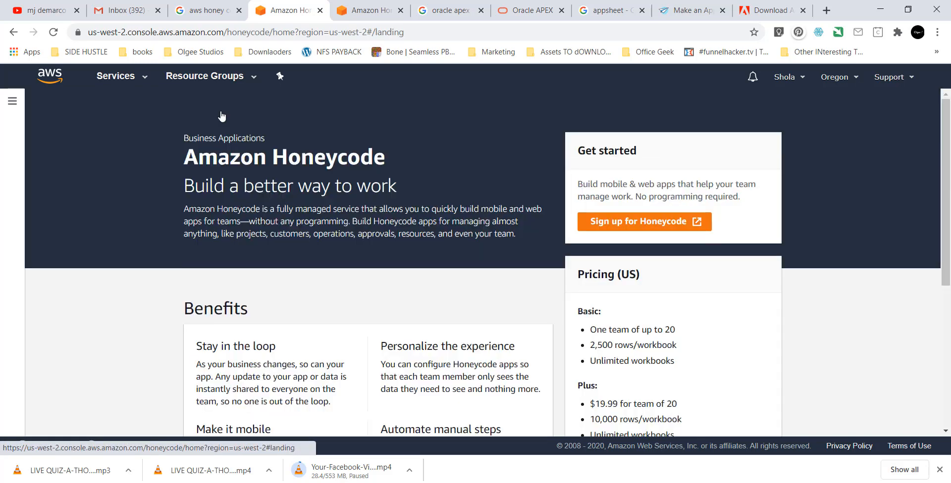
Start the Honeycode sign-up, review the Basic, Plus and Pro pricing tiers, and go to the builder team page.
{"action": "left_click", "coordinate": [624, 224]}
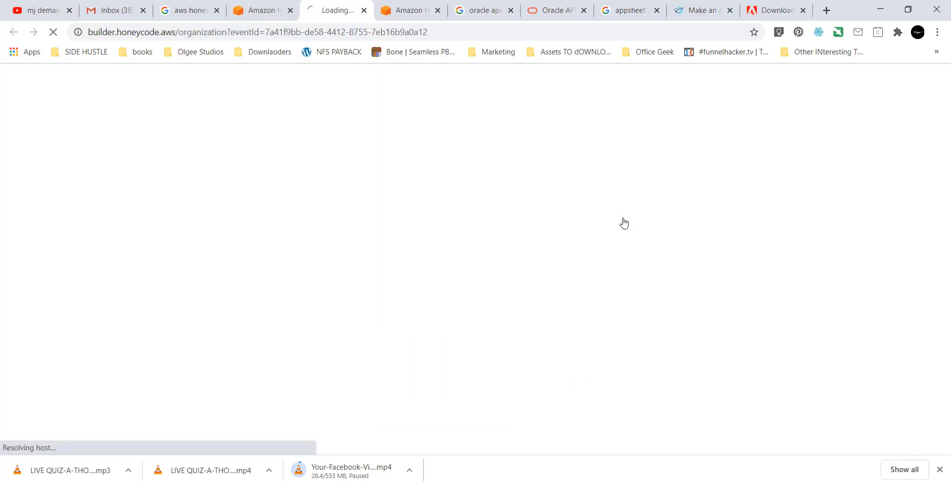
{"action": "left_click", "coordinate": [237, 10]}
{"action": "scroll", "coordinate": [372, 275], "scroll_direction": "down", "scroll_amount": 2}
{"action": "scroll", "coordinate": [373, 276], "scroll_direction": "down", "scroll_amount": 3}
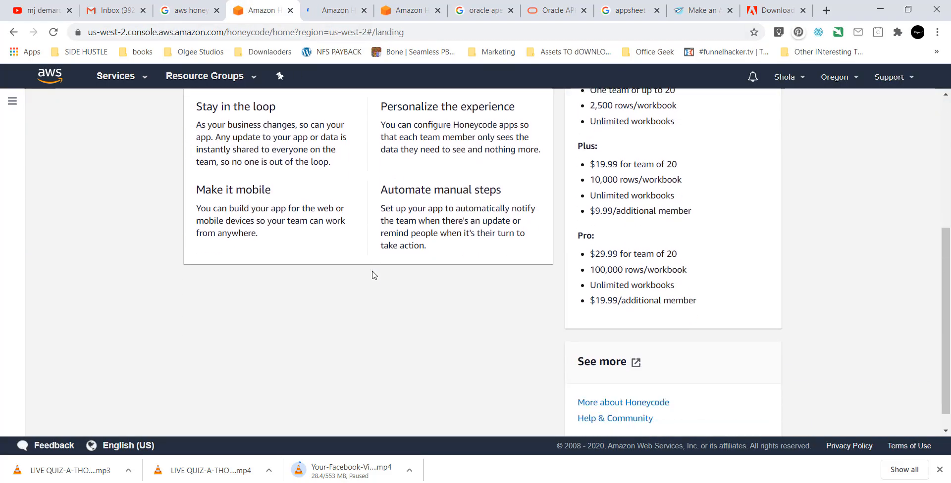
{"action": "scroll", "coordinate": [374, 275], "scroll_direction": "up", "scroll_amount": 2}
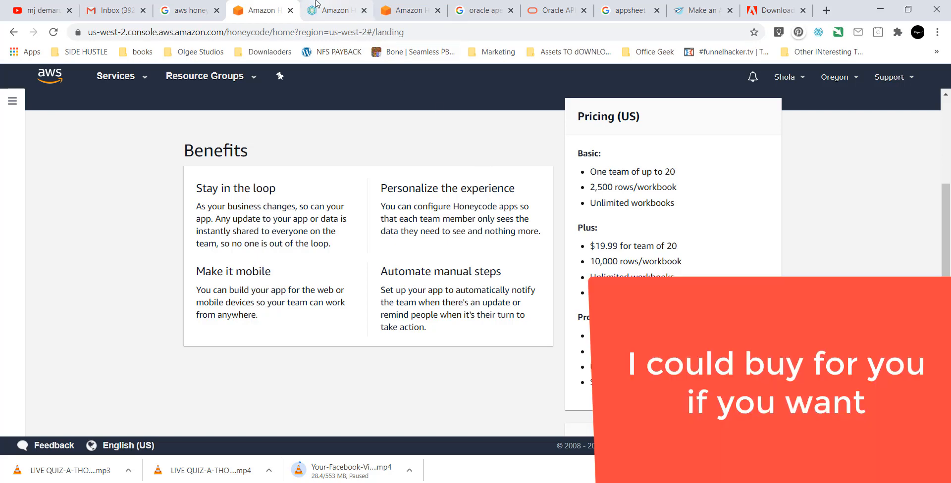
{"action": "left_click", "coordinate": [337, 10]}
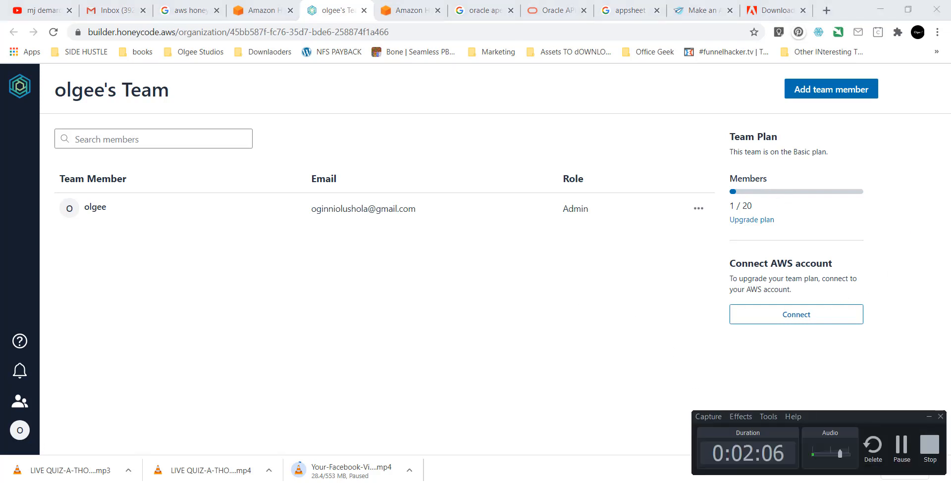
Open the Add team member invite, close it without inviting anyone, and go to My Drive.
{"action": "left_click", "coordinate": [549, 376]}
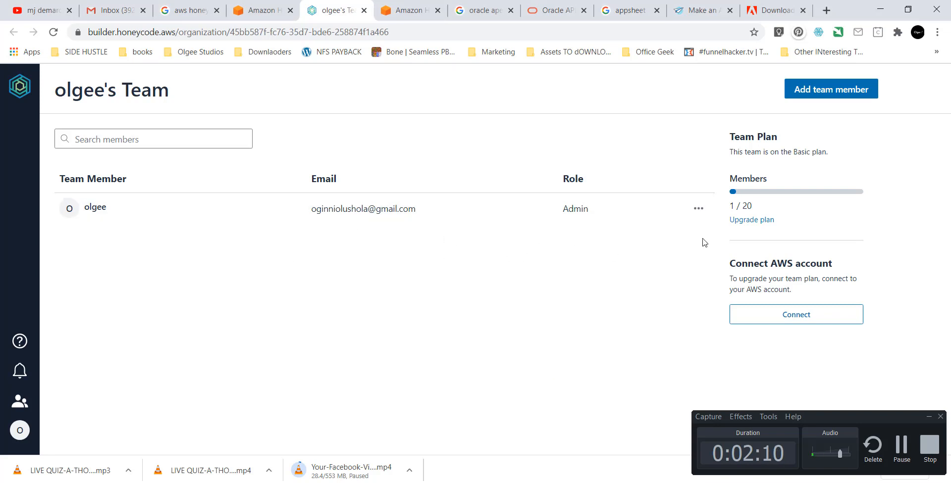
{"action": "left_click", "coordinate": [822, 99]}
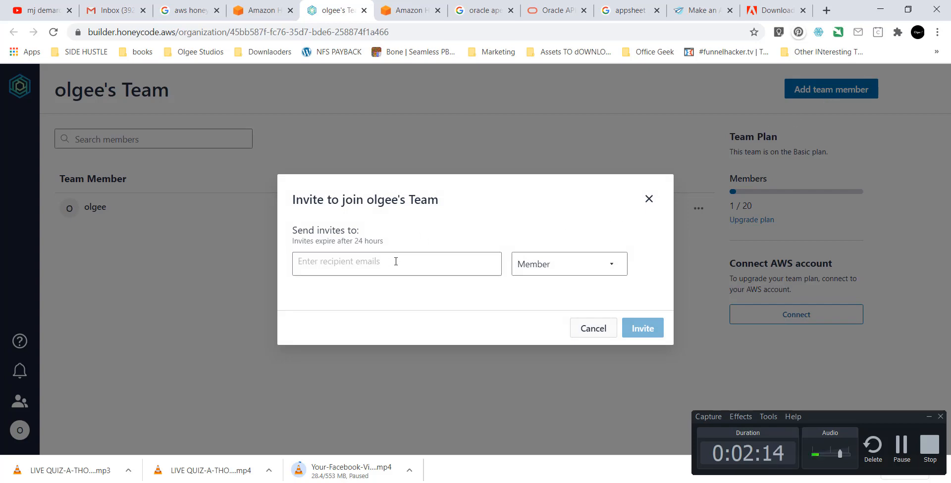
{"action": "left_click", "coordinate": [648, 200]}
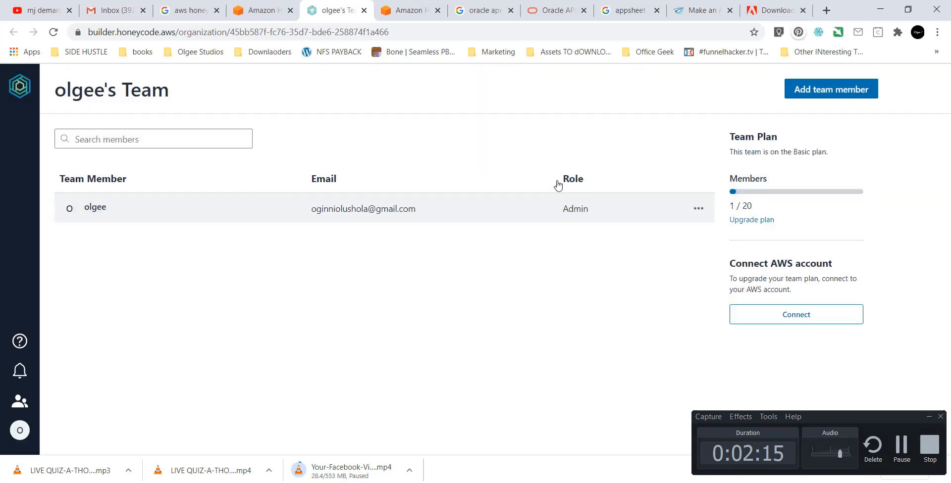
{"action": "left_click", "coordinate": [8, 88]}
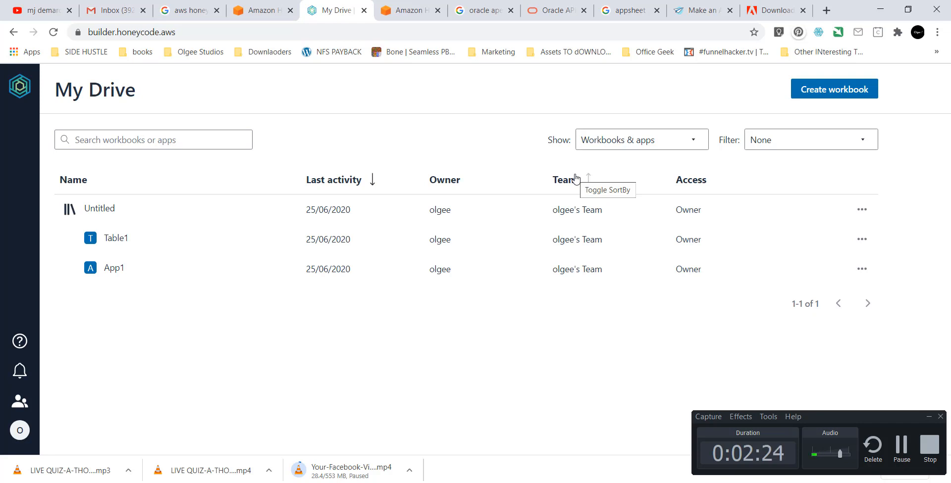
Create a new workbook using Start from scratch.
{"action": "left_click", "coordinate": [824, 94]}
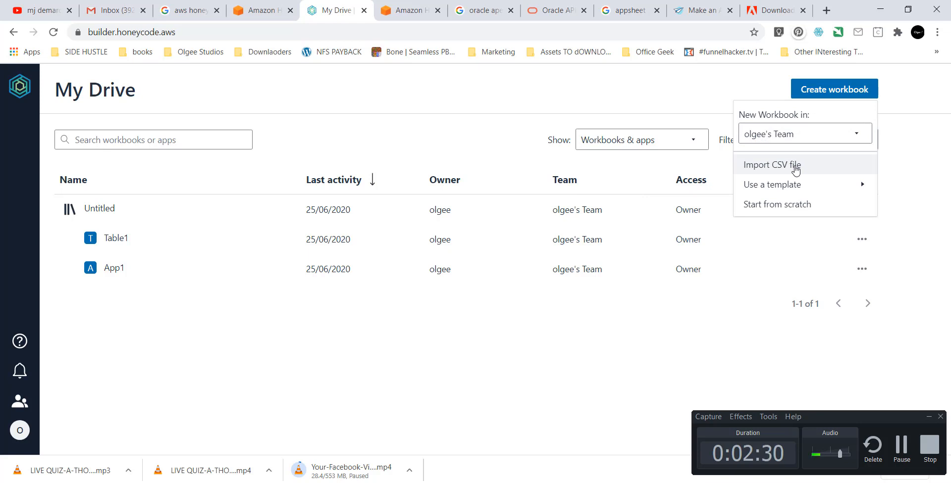
{"action": "left_click", "coordinate": [779, 210]}
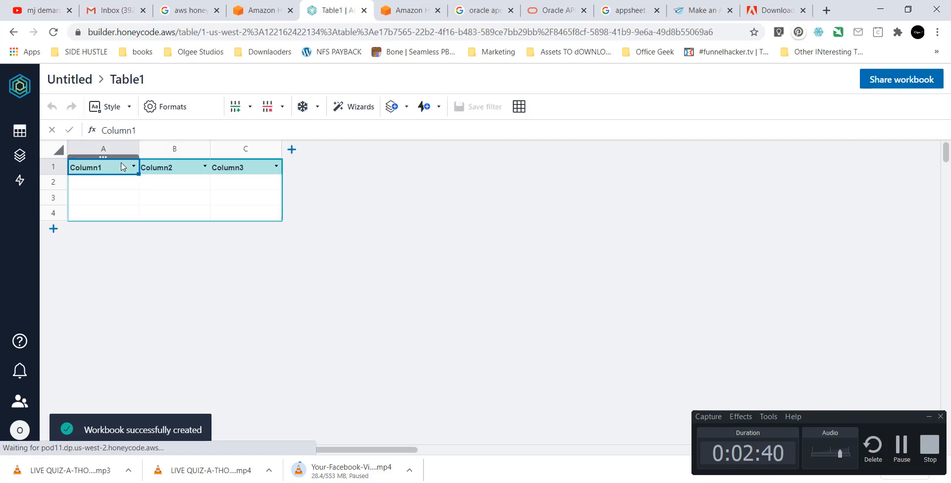
Enter Emp_id, emp_surname and emp_Name in cells A2 to C2.
{"action": "left_click", "coordinate": [126, 191]}
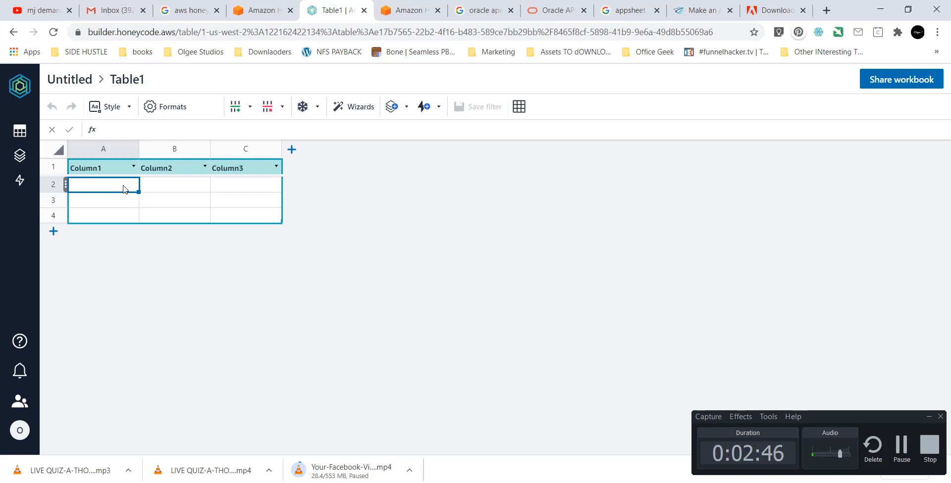
{"action": "type", "text": "Empl"}
{"action": "type", "text": "id"}
{"action": "key", "text": "Return"}
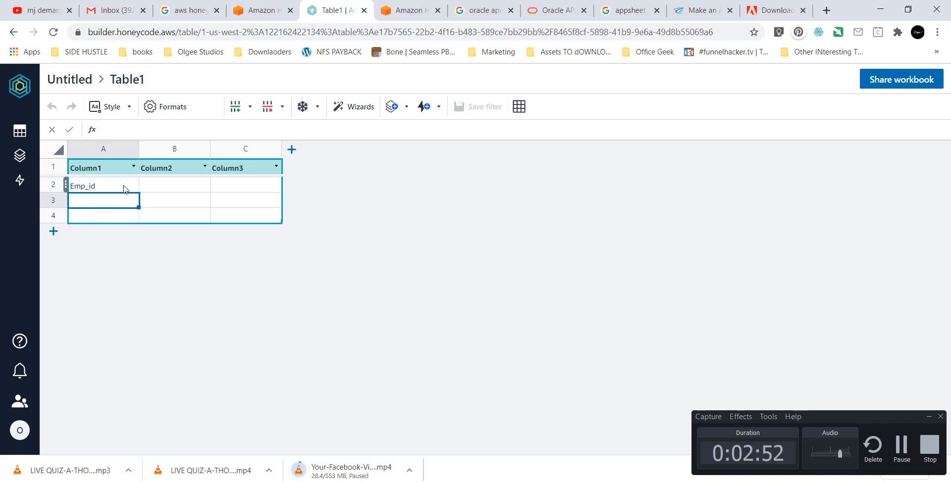
{"action": "key", "text": "Up"}
{"action": "key", "text": "Right"}
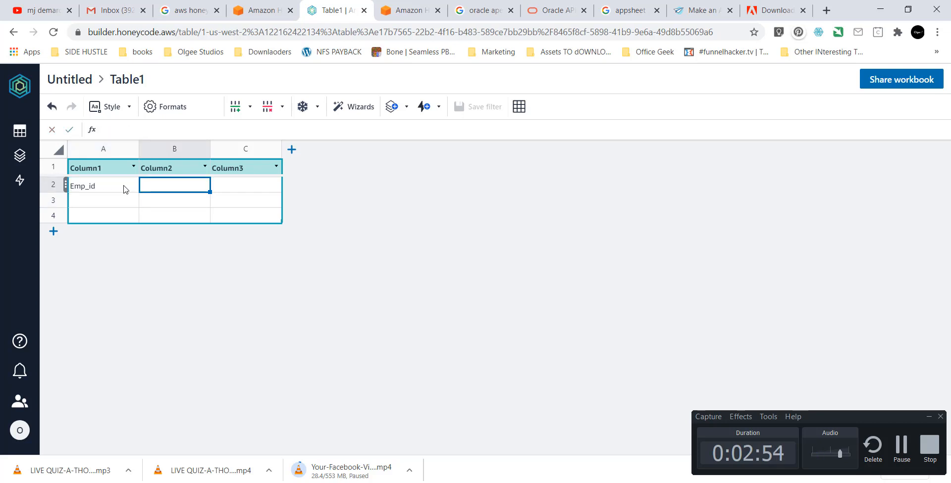
{"action": "type", "text": "emp_su"}
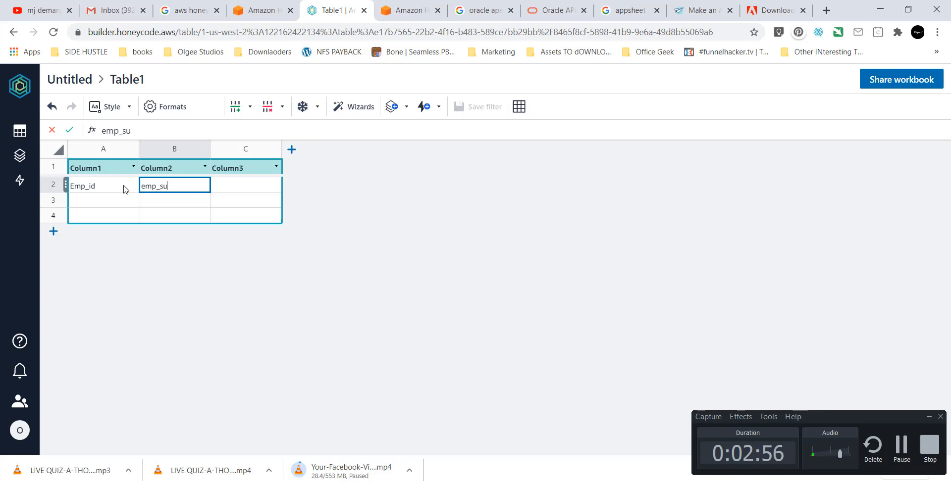
{"action": "type", "text": "rname"}
{"action": "key", "text": "Tab"}
{"action": "type", "text": "em"}
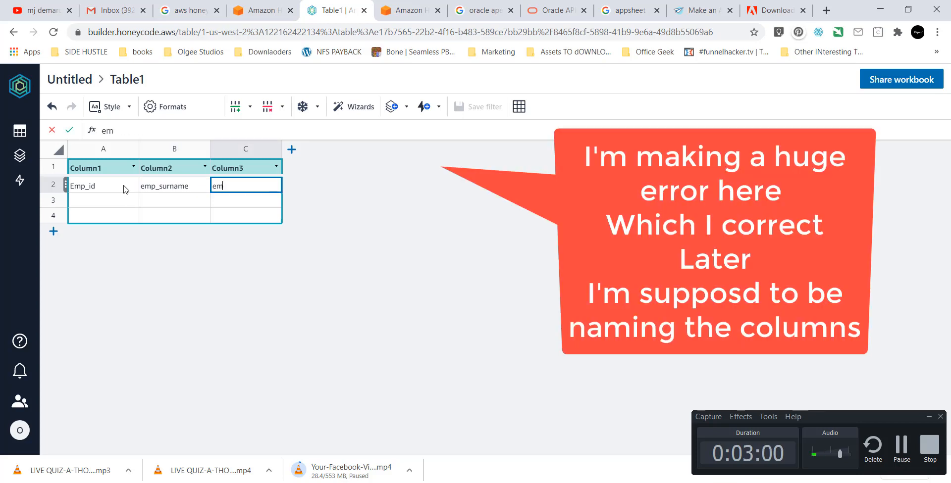
{"action": "type", "text": "p_Name"}
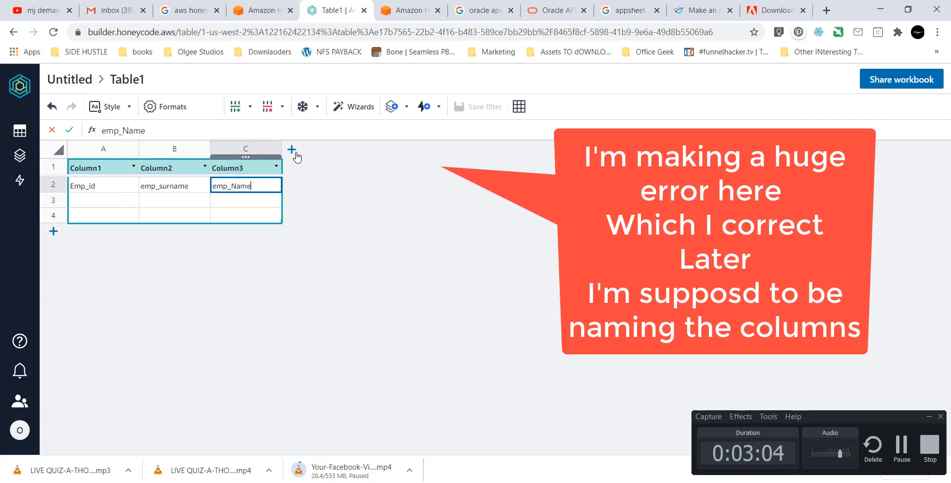
Add columns D, E and F headed Shift, Date and presence.
{"action": "left_click", "coordinate": [292, 150]}
{"action": "left_click", "coordinate": [301, 186]}
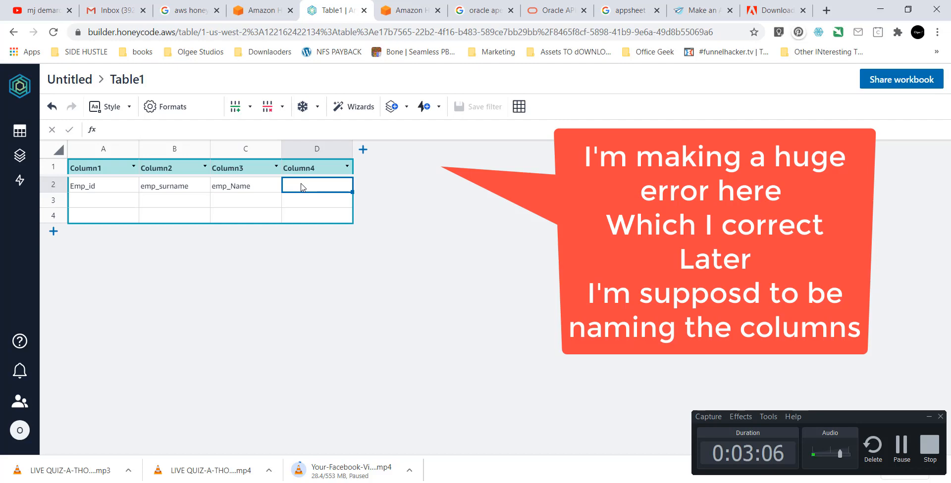
{"action": "type", "text": "Shift"}
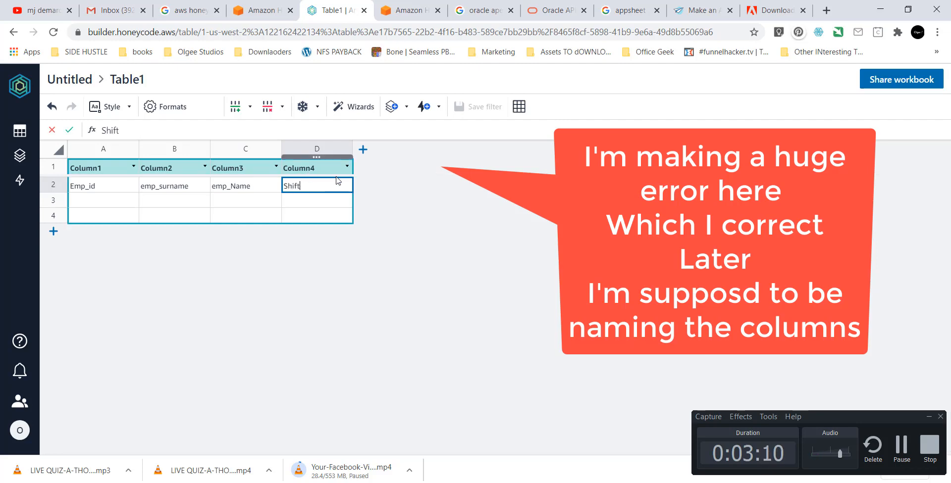
{"action": "left_click", "coordinate": [364, 150]}
{"action": "left_click", "coordinate": [381, 187]}
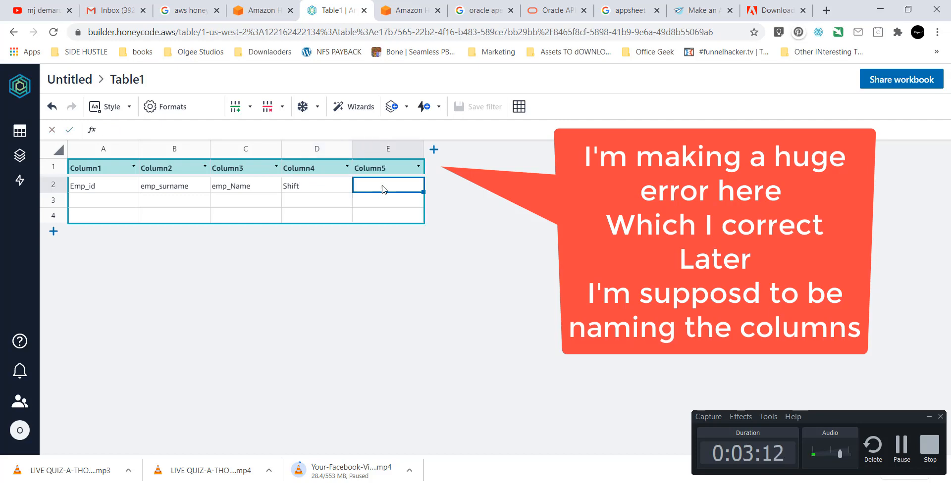
{"action": "type", "text": "Date"}
{"action": "left_click", "coordinate": [434, 149]}
{"action": "left_click", "coordinate": [475, 190]}
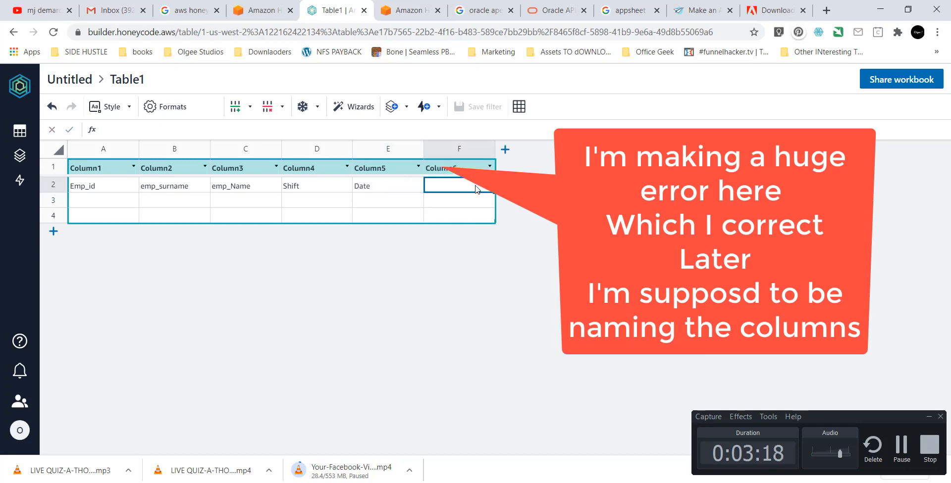
{"action": "type", "text": "presence"}
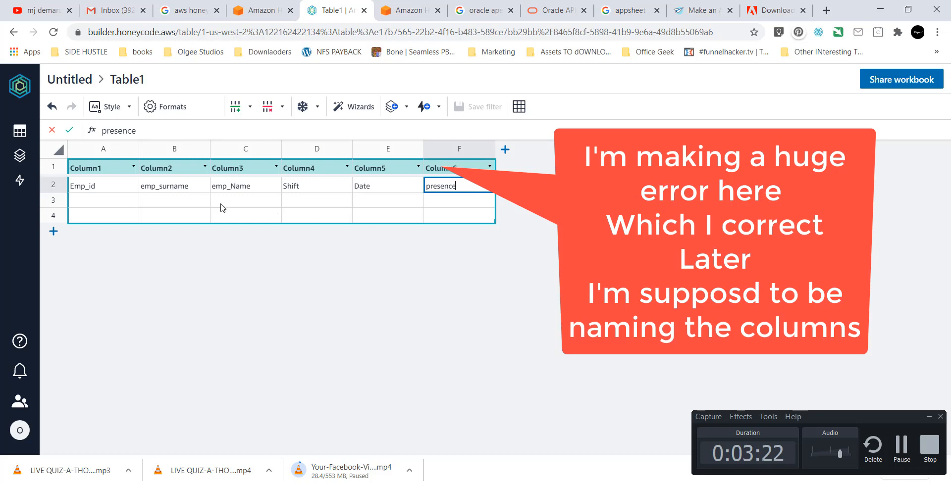
{"action": "left_click", "coordinate": [96, 207]}
{"action": "type", "text": "em"}
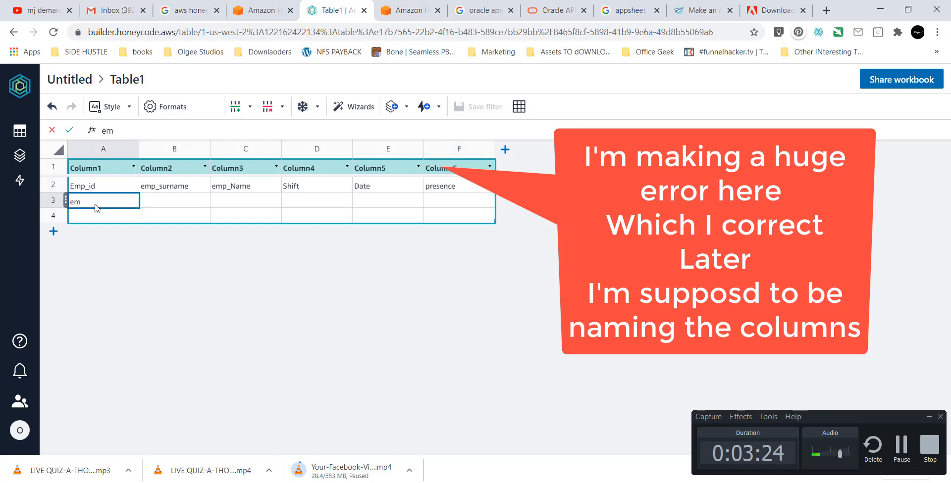
{"action": "type", "text": "p_001"}
{"action": "key", "text": "Return"}
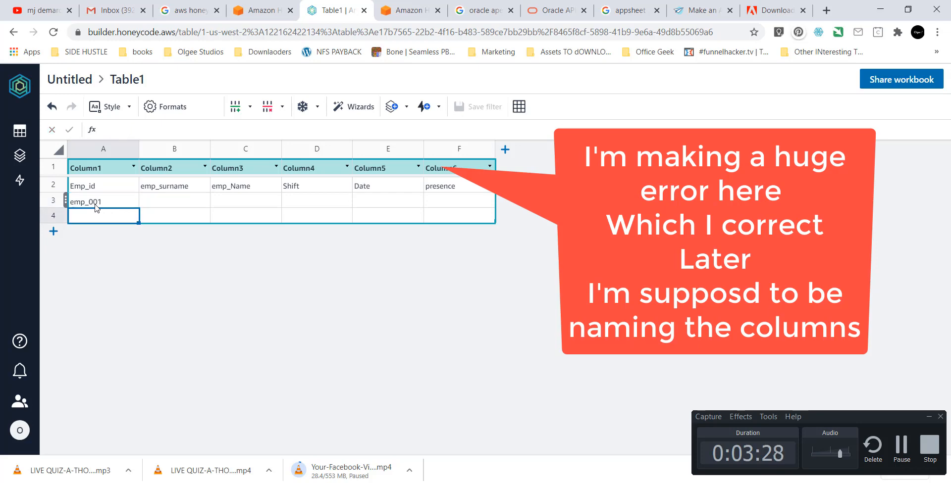
{"action": "key", "text": "Up"}
{"action": "key", "text": "Right"}
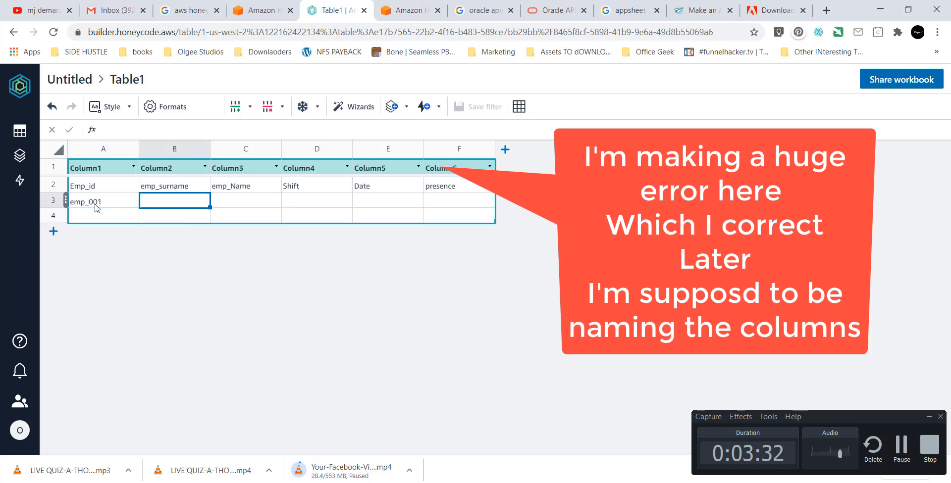
{"action": "type", "text": "M"}
{"action": "key", "text": "BackSpace"}
{"action": "key", "text": "BackSpace"}
{"action": "key", "text": "BackSpace"}
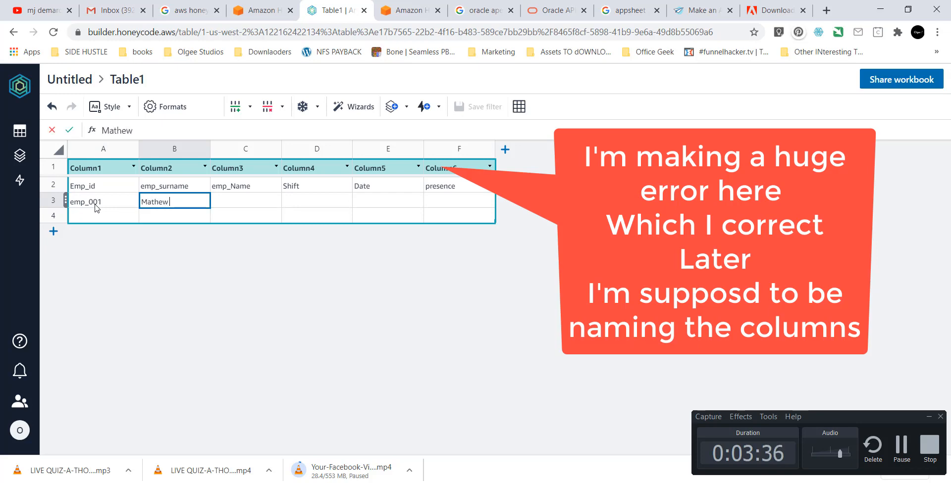
{"action": "key", "text": "Tab"}
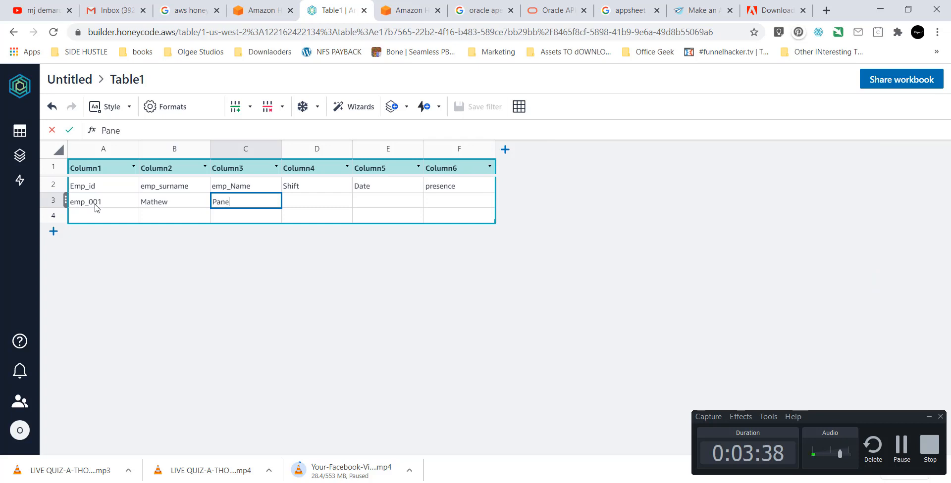
{"action": "key", "text": "Return"}
{"action": "key", "text": "Left"}
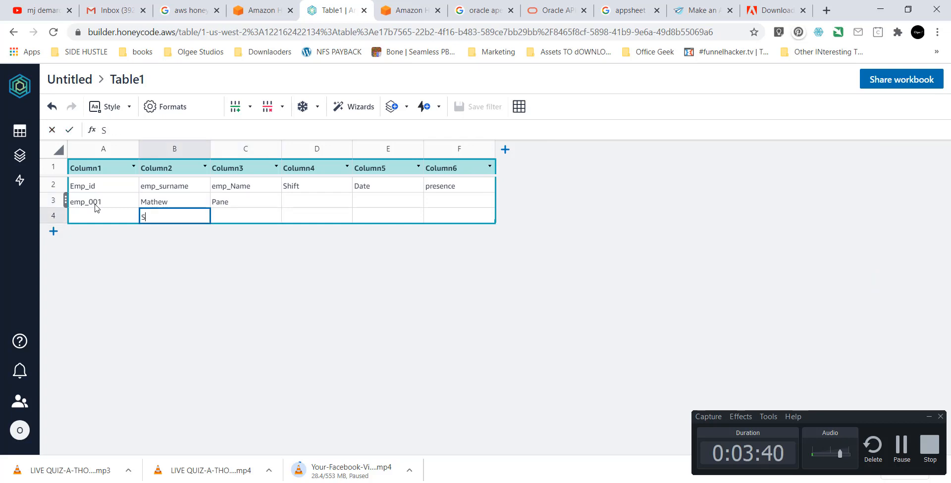
{"action": "key", "text": "Tab"}
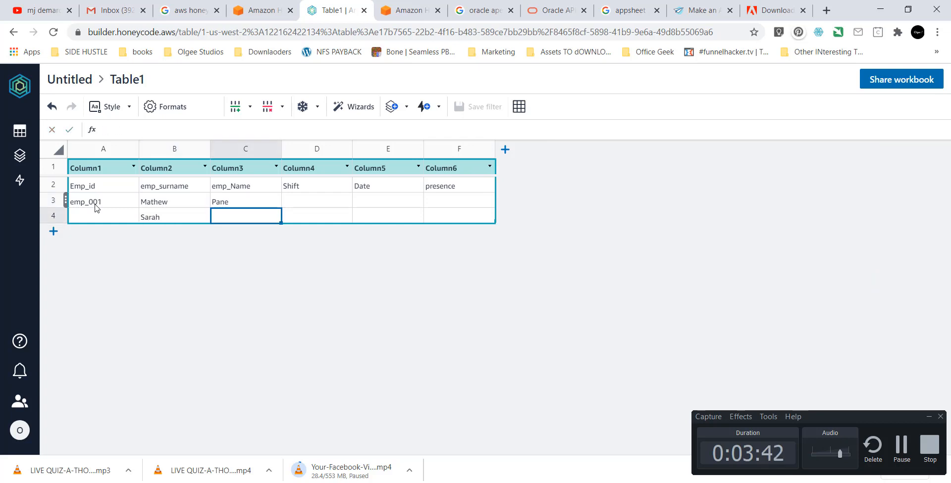
{"action": "key", "text": "Tab"}
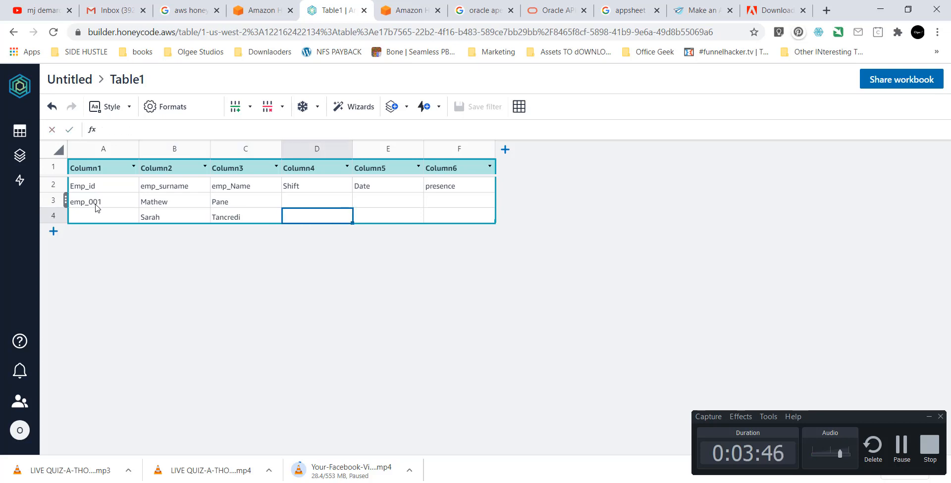
{"action": "key", "text": "Left"}
{"action": "key", "text": "Left"}
{"action": "left_click", "coordinate": [96, 204]}
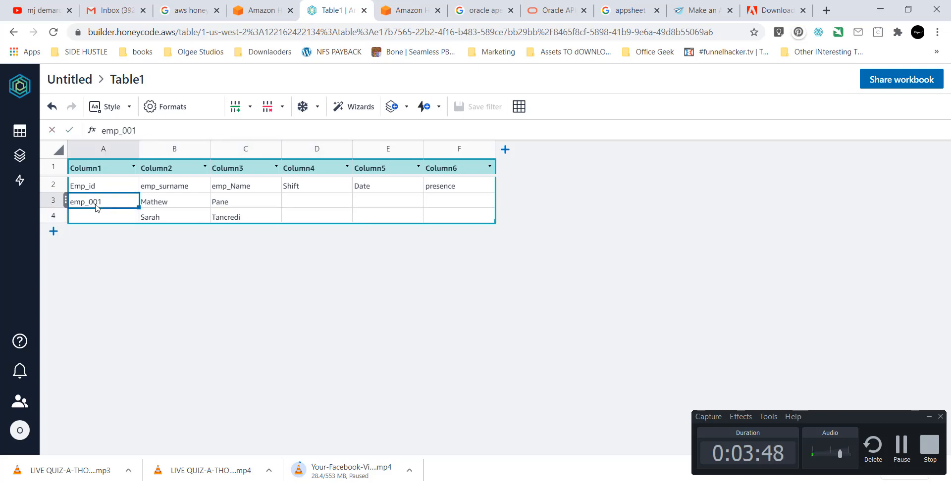
{"action": "key", "text": "ctrl+c"}
{"action": "key", "text": "Down"}
{"action": "key", "text": "ctrl+v"}
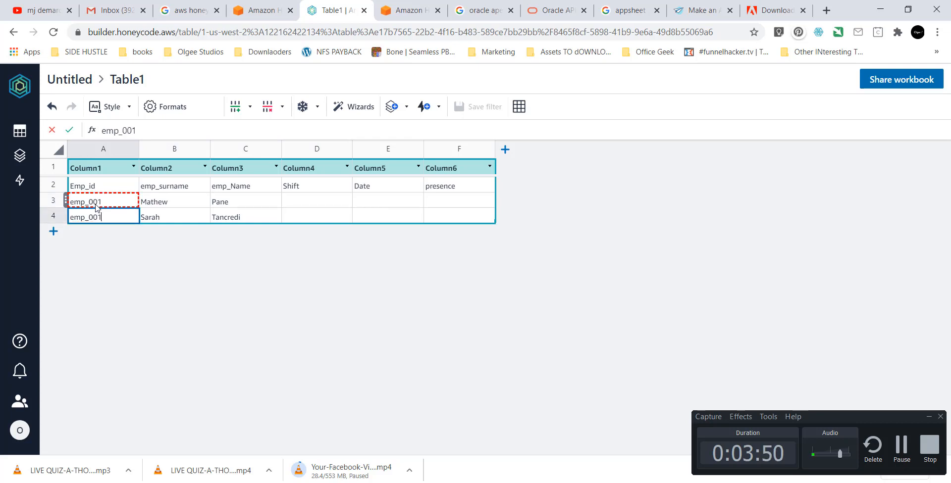
{"action": "key", "text": "BackSpace"}
{"action": "type", "text": "2"}
Add three empty rows to Table1 and switch to the sheets view.
{"action": "left_click", "coordinate": [53, 236]}
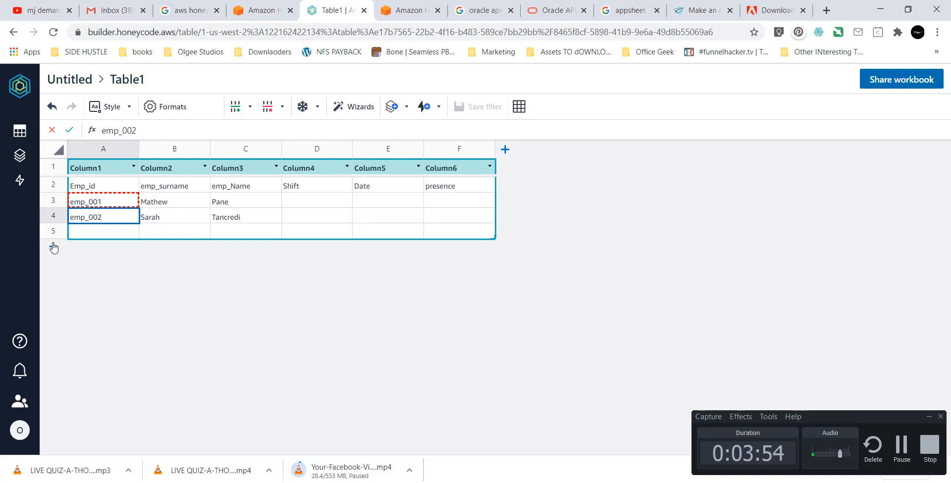
{"action": "left_click", "coordinate": [54, 247]}
{"action": "left_click", "coordinate": [54, 263]}
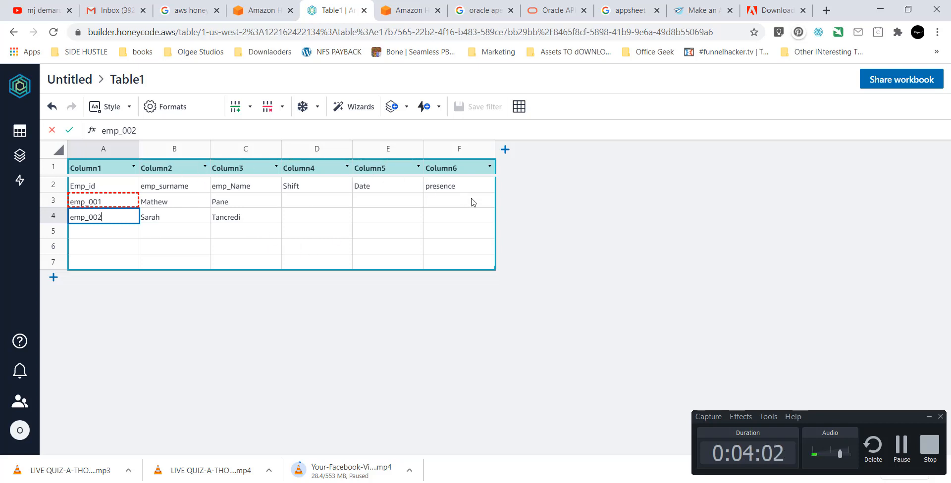
{"action": "left_click", "coordinate": [519, 109]}
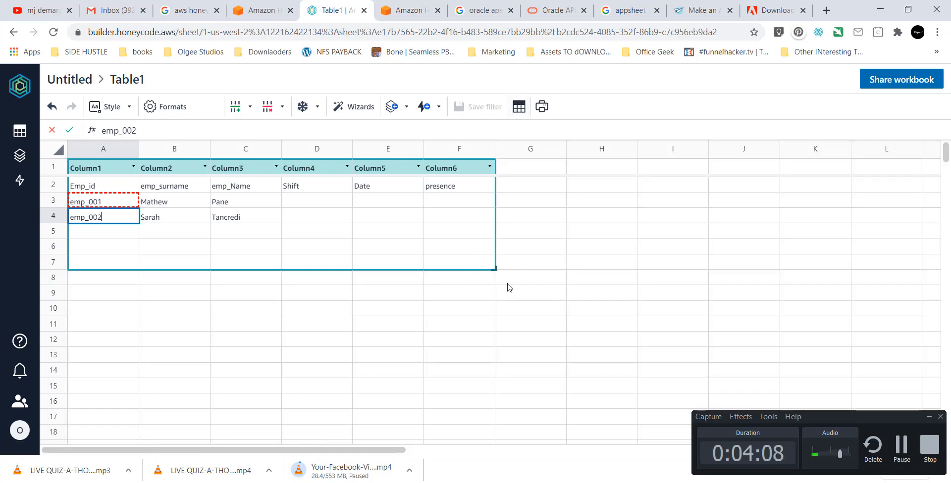
Copy emp_002 into A5 and change it to emp_003.
{"action": "left_click", "coordinate": [518, 108]}
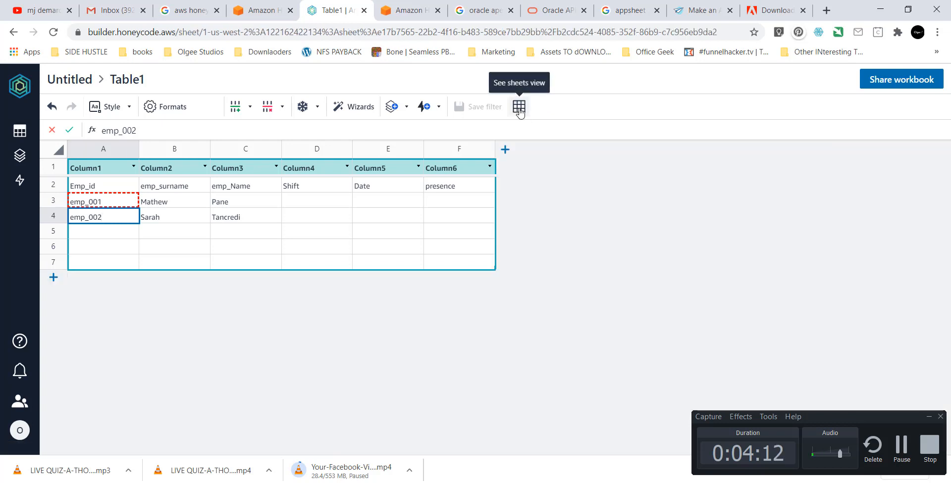
{"action": "left_click", "coordinate": [519, 108]}
{"action": "left_click", "coordinate": [174, 230]}
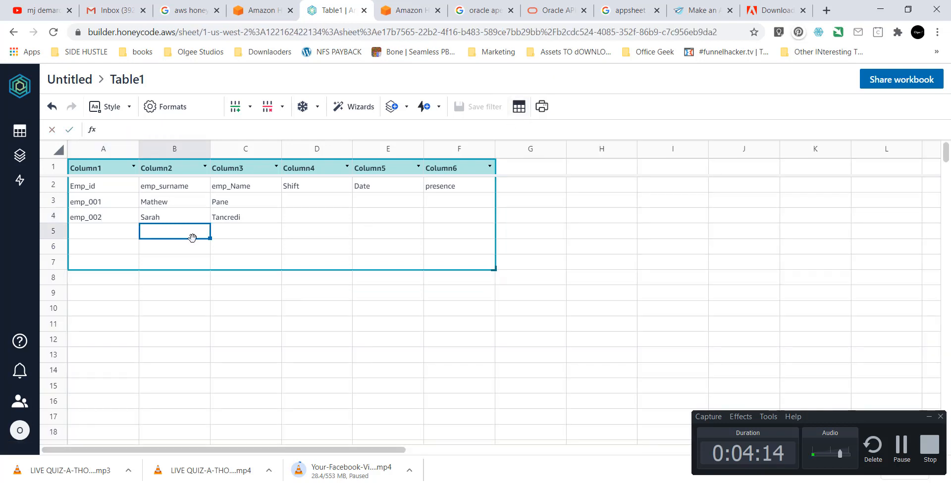
{"action": "key", "text": "Left"}
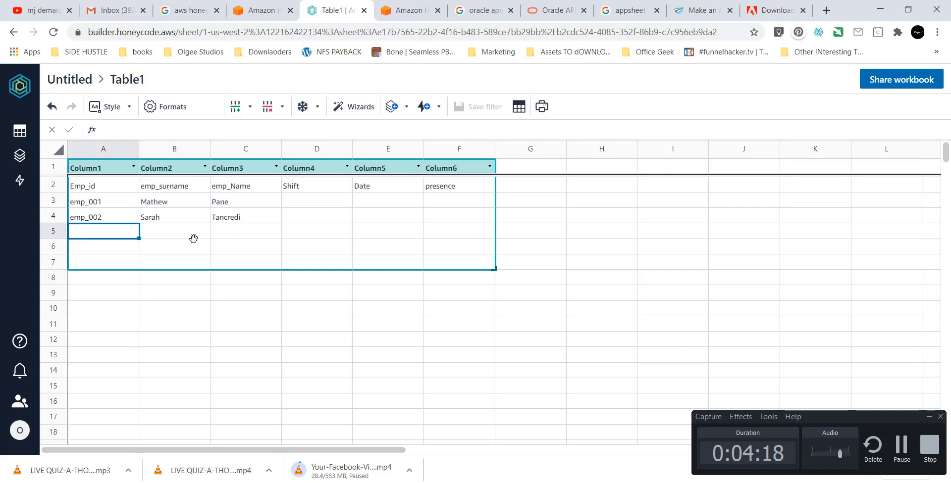
{"action": "key", "text": "Up"}
{"action": "key", "text": "Up"}
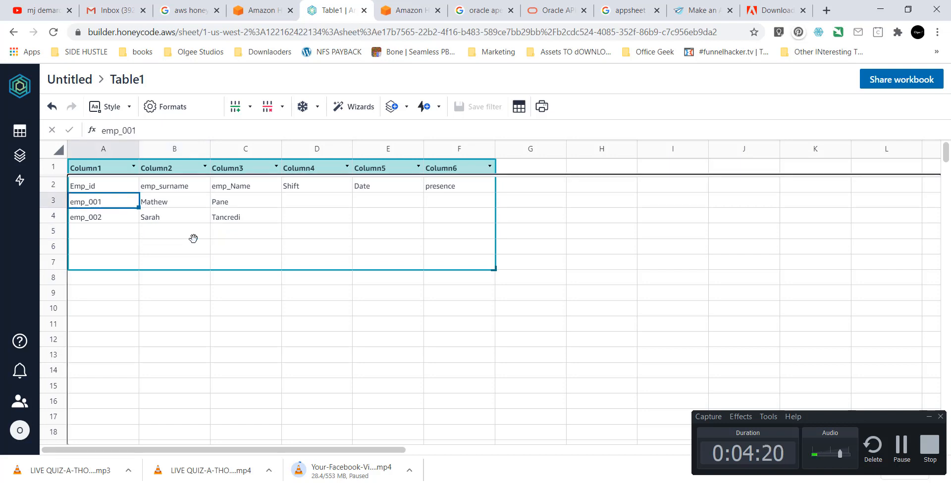
{"action": "key", "text": "shift+Down"}
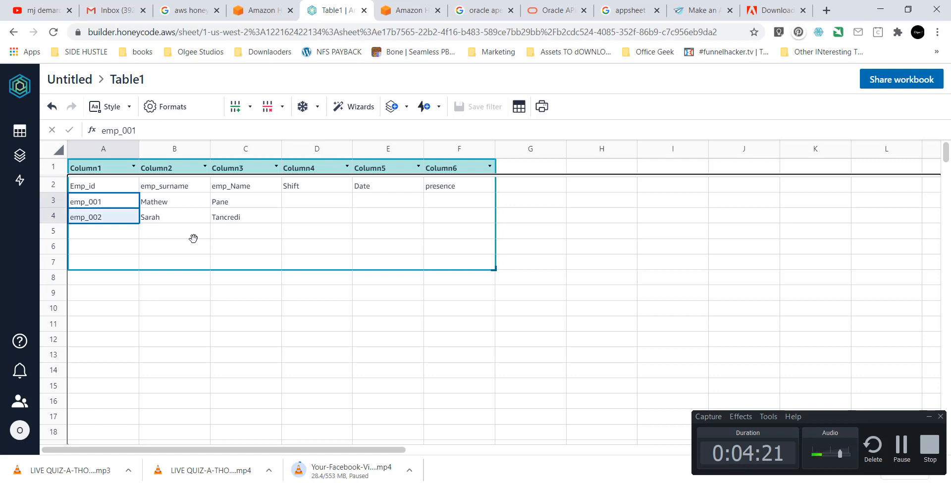
{"action": "left_click", "coordinate": [137, 230]}
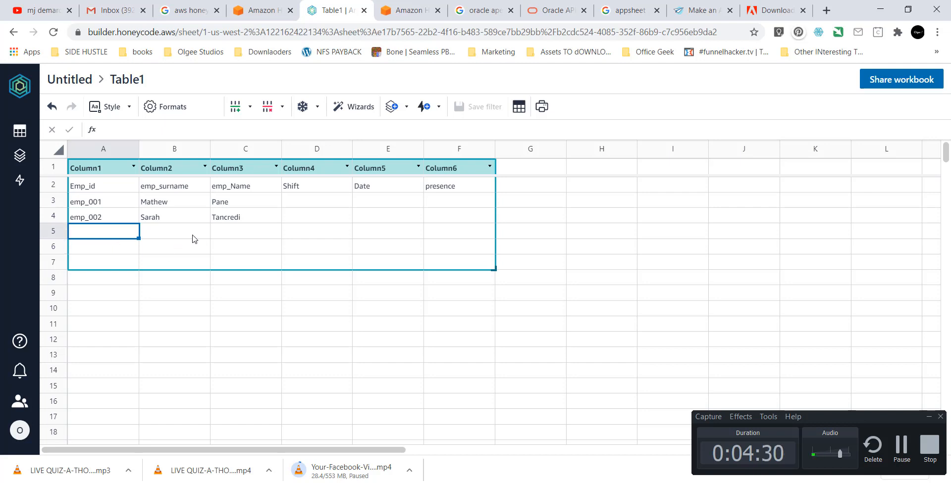
{"action": "left_click", "coordinate": [114, 223]}
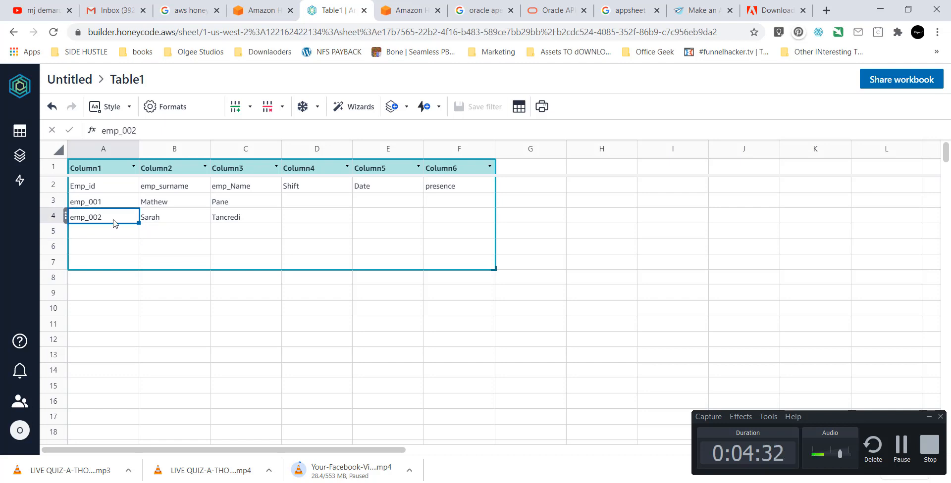
{"action": "key", "text": "ctrl+c"}
{"action": "key", "text": "Down"}
{"action": "key", "text": "ctrl+v"}
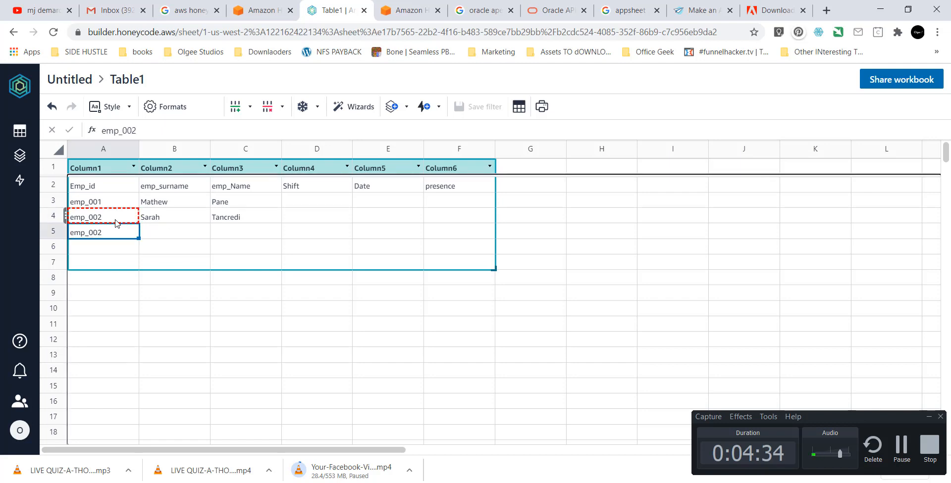
{"action": "left_click", "coordinate": [145, 131]}
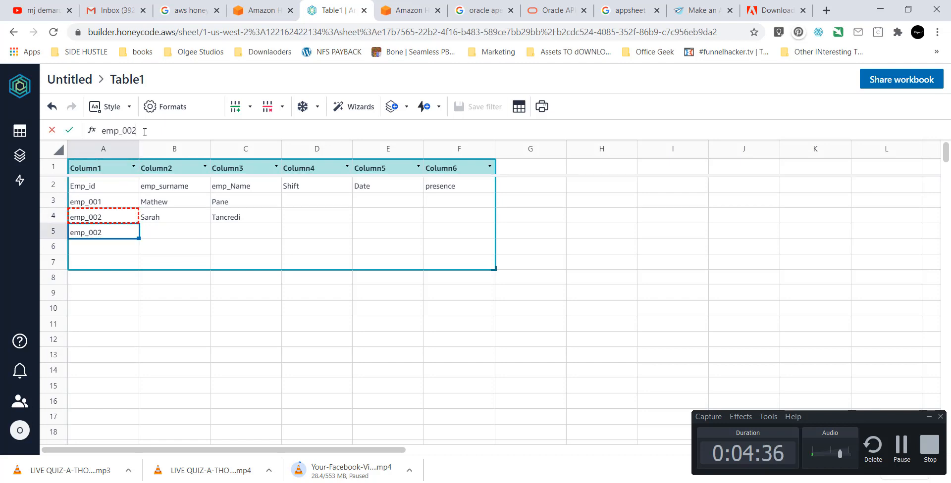
{"action": "key", "text": "BackSpace"}
{"action": "type", "text": "3"}
{"action": "key", "text": "Return"}
Copy emp_003 into A6 and change it to emp_004.
{"action": "key", "text": "Up"}
{"action": "key", "text": "ctrl+c"}
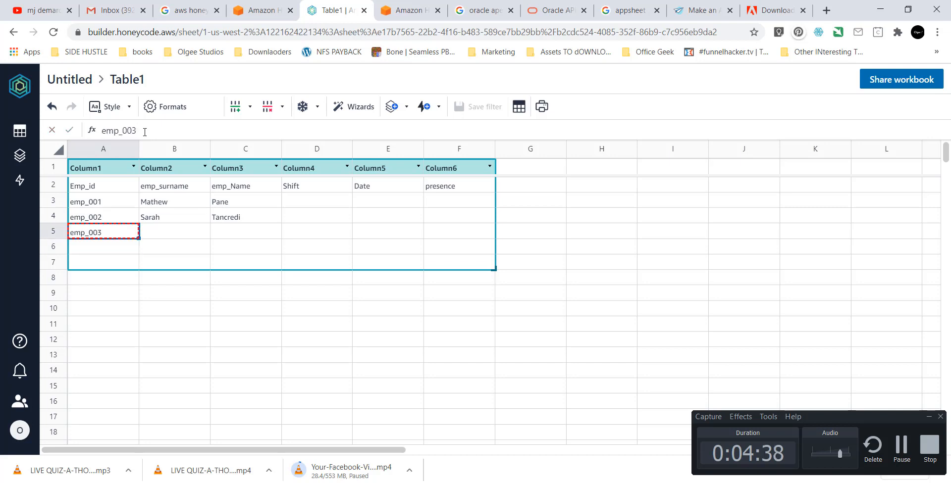
{"action": "key", "text": "Down"}
{"action": "key", "text": "ctrl+v"}
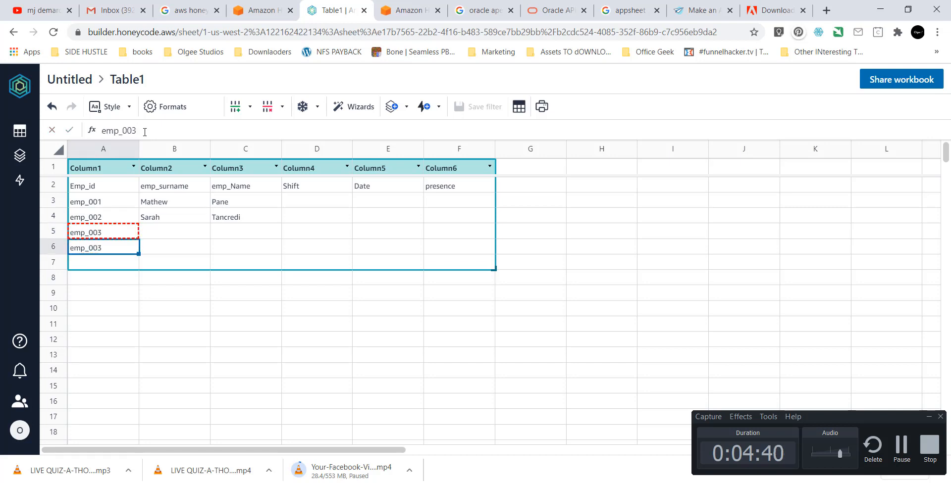
{"action": "left_click", "coordinate": [145, 131]}
{"action": "key", "text": "BackSpace"}
{"action": "type", "text": "4"}
{"action": "key", "text": "Return"}
{"action": "key", "text": "Up"}
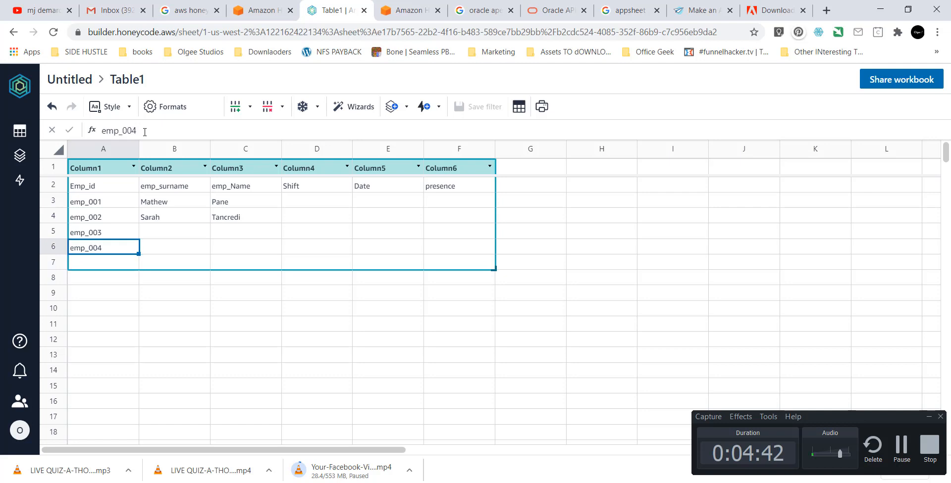
{"action": "key", "text": "Up"}
Enter names Sean Paul in row 5 and Jack Black in row 6.
{"action": "key", "text": "Right"}
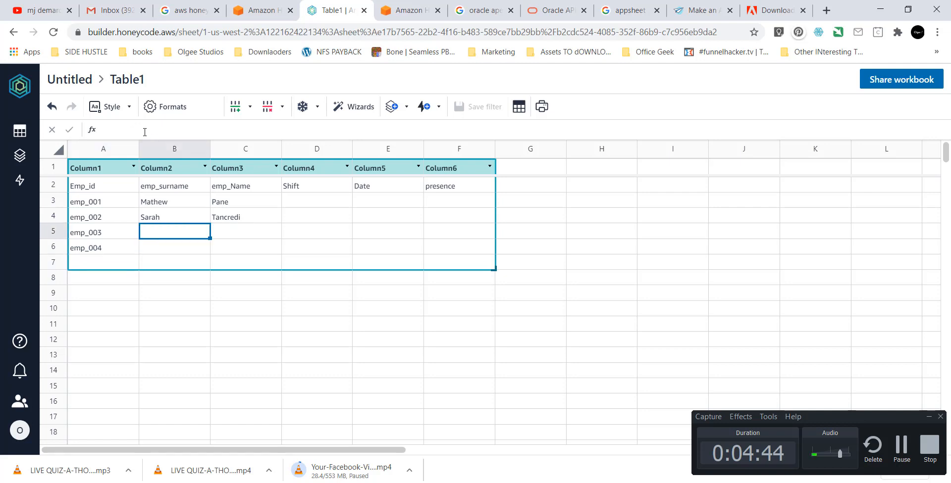
{"action": "type", "text": "Saeen"}
{"action": "key", "text": "Tab"}
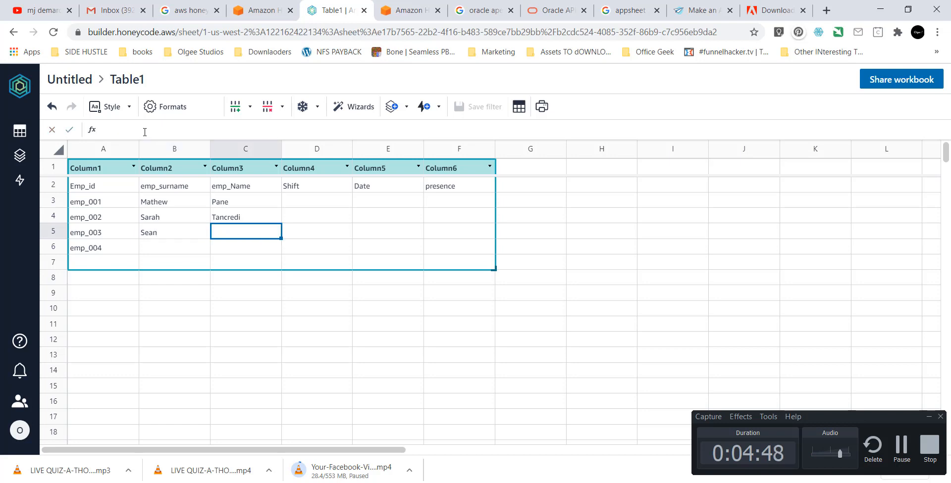
{"action": "type", "text": "Paul"}
{"action": "key", "text": "Return"}
{"action": "key", "text": "Left"}
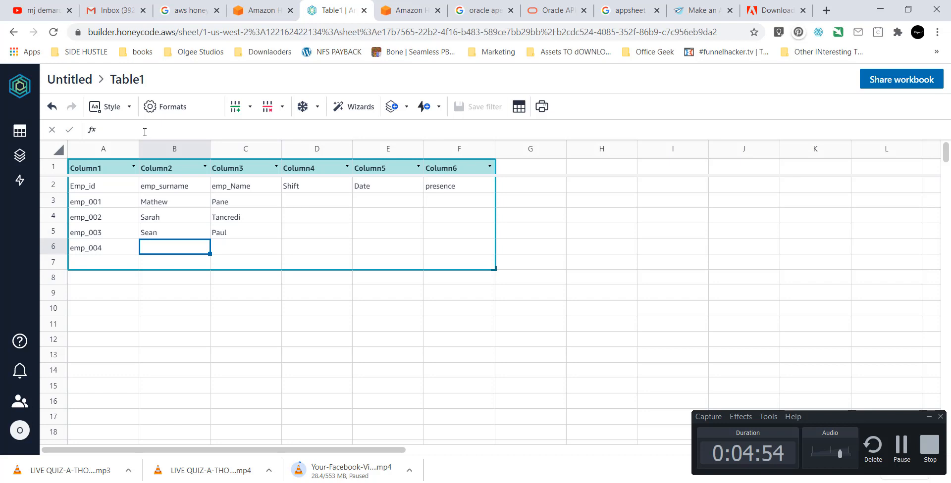
{"action": "type", "text": "Jack"}
{"action": "key", "text": "Tab"}
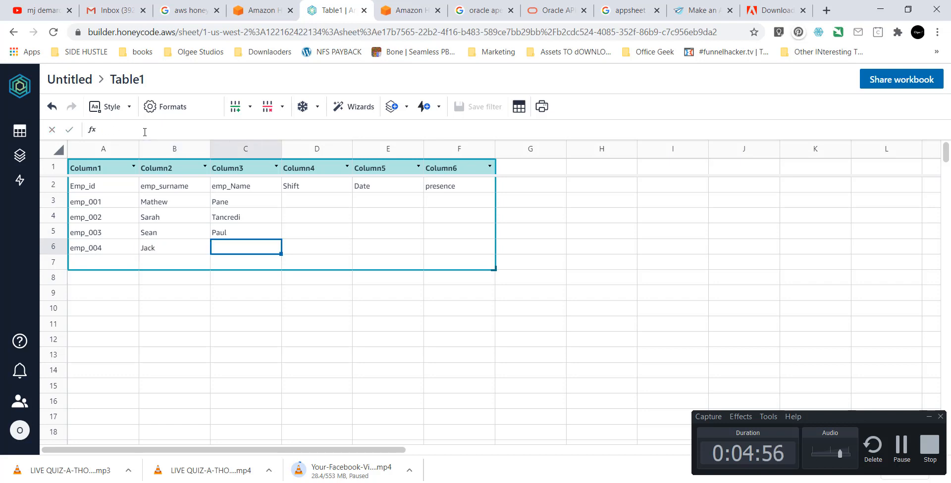
{"action": "type", "text": "Black"}
{"action": "key", "text": "Return"}
Move to D3, the first Shift cell, for emp_001.
{"action": "key", "text": "Up"}
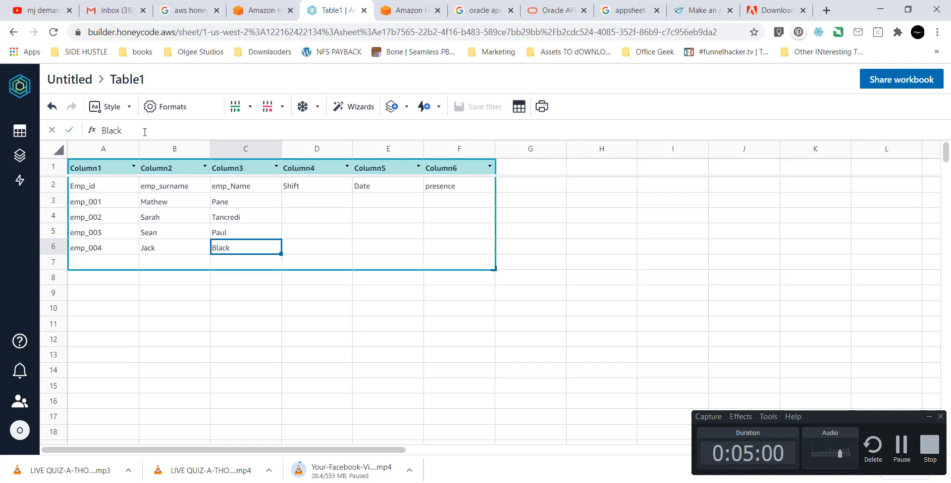
{"action": "key", "text": "Up"}
{"action": "key", "text": "Up"}
{"action": "key", "text": "Right"}
{"action": "key", "text": "Up"}
Enter Day in D3 and Night in D4 of the Shift column.
{"action": "type", "text": "S"}
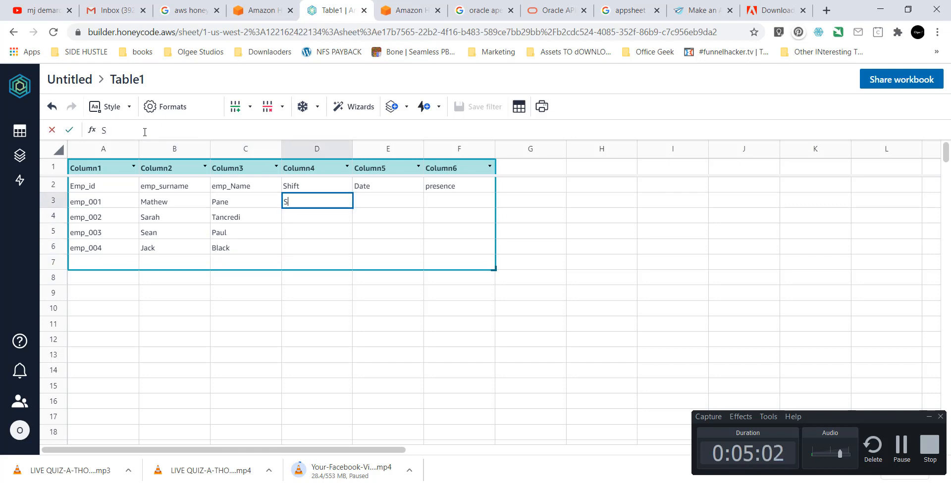
{"action": "type", "text": "h"}
{"action": "key", "text": "BackSpace"}
{"action": "key", "text": "BackSpace"}
{"action": "type", "text": "Day"}
{"action": "key", "text": "Return"}
{"action": "key", "text": "Up"}
{"action": "key", "text": "Down"}
{"action": "type", "text": "Night"}
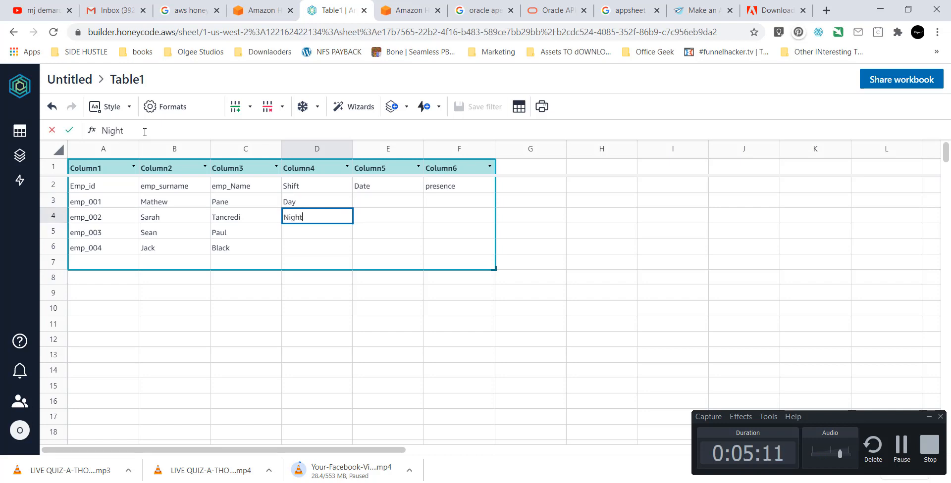
{"action": "key", "text": "Return"}
Copy Night from D4 into D5 and D6, ending on Date cell E3.
{"action": "key", "text": "Up"}
{"action": "key", "text": "ctrl+c"}
{"action": "key", "text": "Down"}
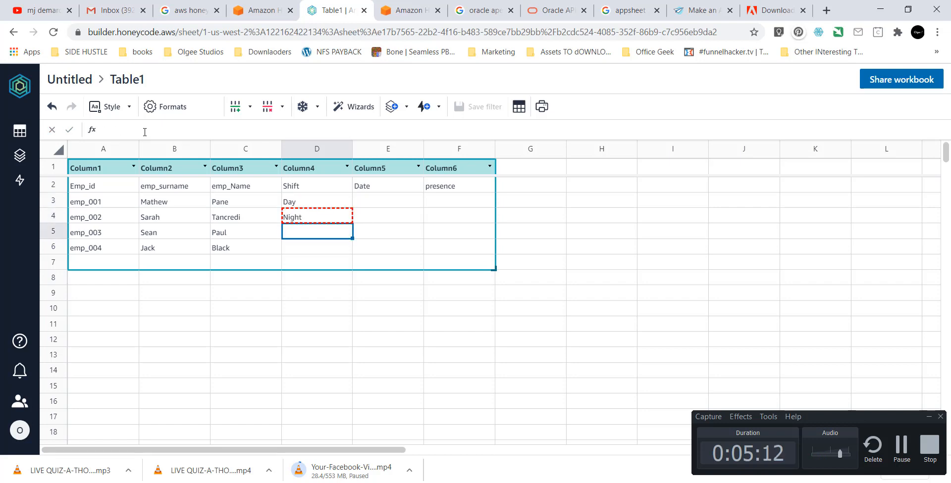
{"action": "key", "text": "ctrl+v"}
{"action": "key", "text": "Down"}
{"action": "key", "text": "ctrl+v"}
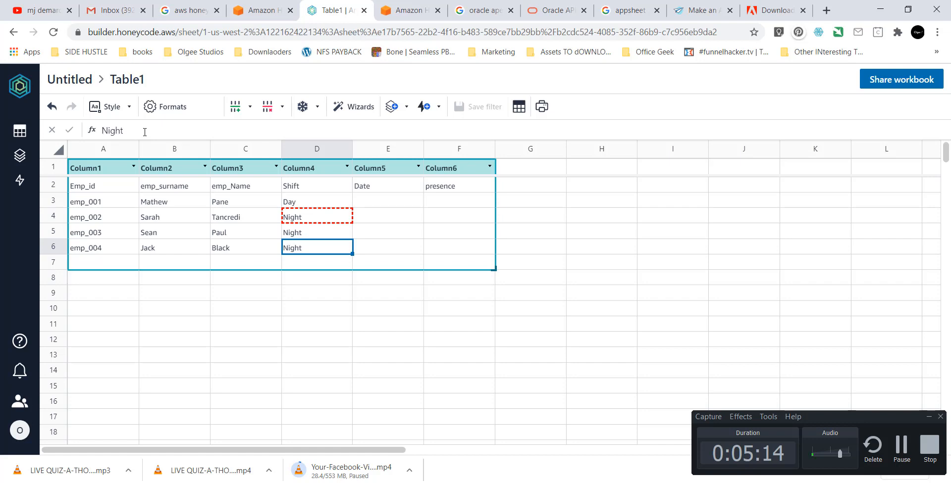
{"action": "key", "text": "Up"}
{"action": "key", "text": "Escape"}
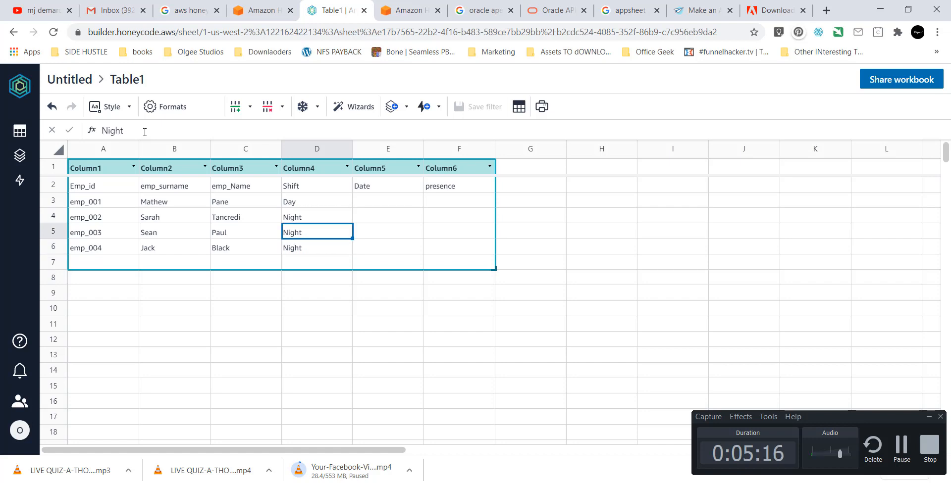
{"action": "key", "text": "Down"}
{"action": "key", "text": "Down"}
{"action": "key", "text": "Left"}
{"action": "key", "text": "Left"}
{"action": "key", "text": "Up"}
{"action": "key", "text": "Right"}
{"action": "key", "text": "Right"}
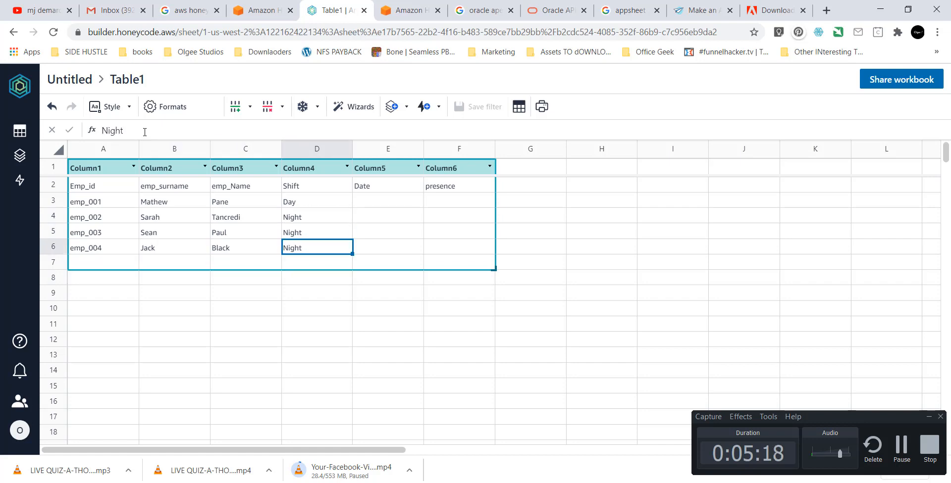
{"action": "key", "text": "Up"}
{"action": "key", "text": "Up"}
{"action": "key", "text": "Right"}
{"action": "key", "text": "Up"}
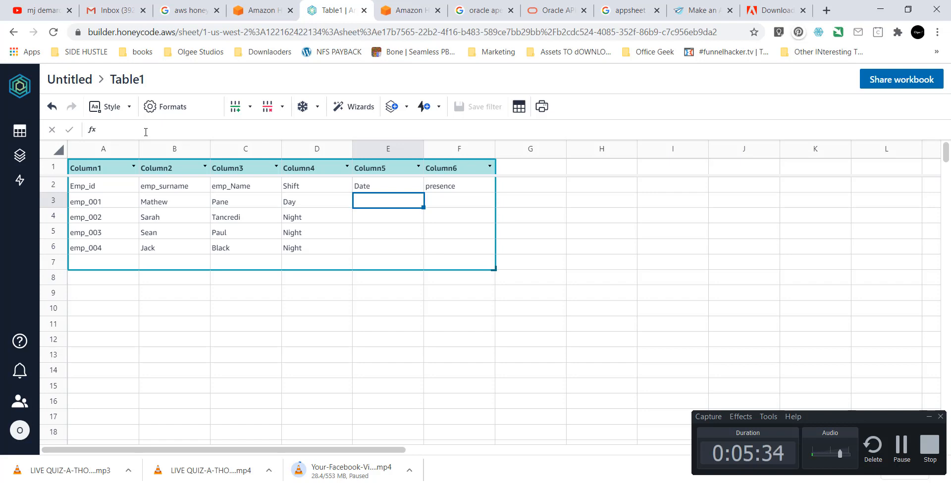
Enter 26/6/2020 in E3 and paste it into E4 through E6.
{"action": "type", "text": "26/6/2020"}
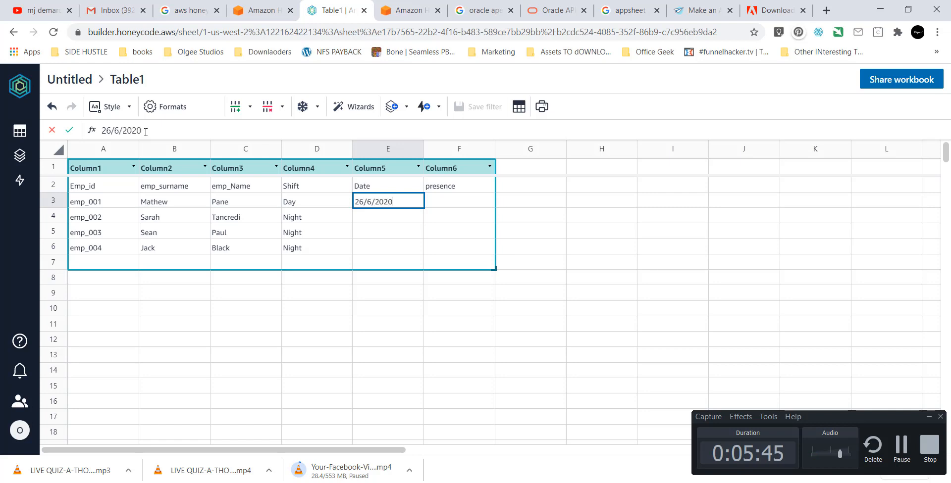
{"action": "key", "text": "Return"}
{"action": "key", "text": "Up"}
{"action": "key", "text": "ctrl+c"}
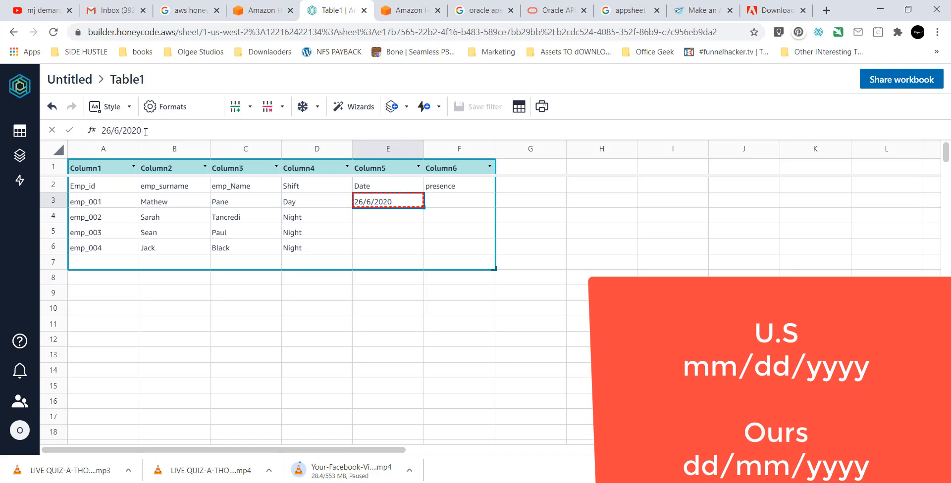
{"action": "key", "text": "Down"}
{"action": "key", "text": "shift+Down"}
{"action": "key", "text": "shift+Down"}
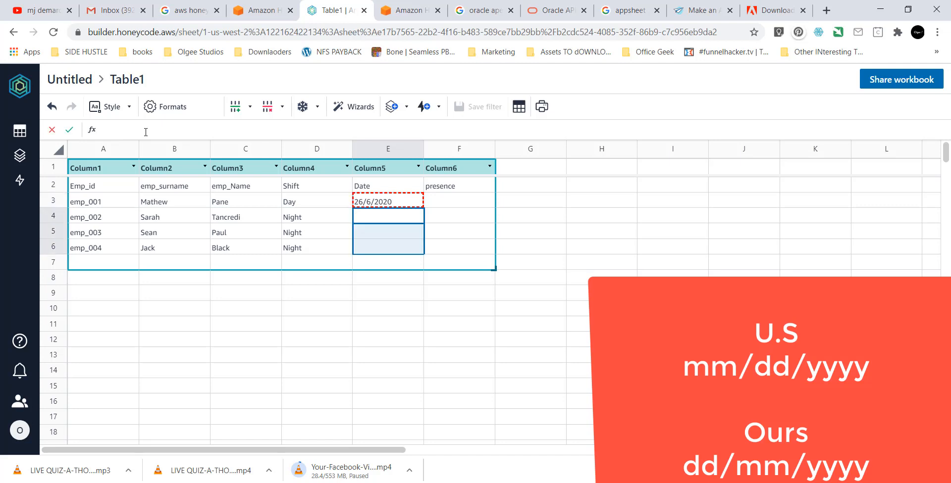
{"action": "key", "text": "ctrl+v"}
{"action": "key", "text": "ctrl+v"}
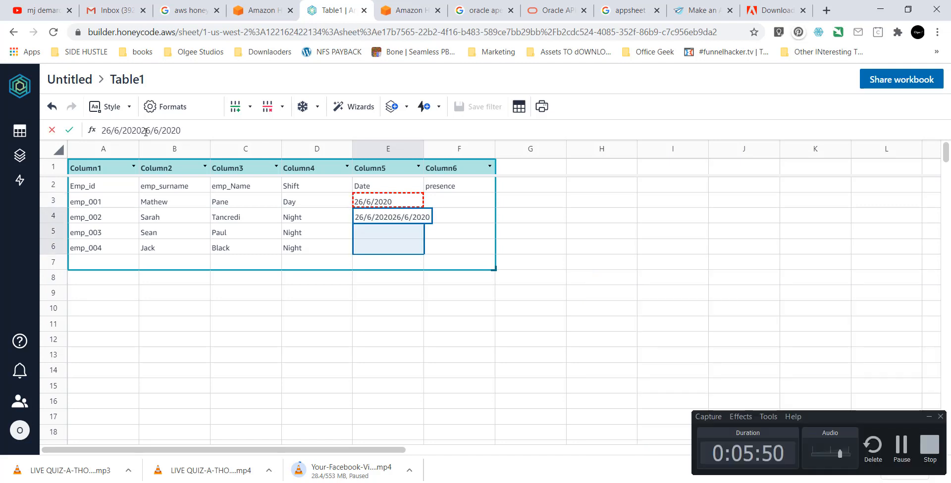
{"action": "key", "text": "BackSpace"}
{"action": "key", "text": "BackSpace"}
{"action": "key", "text": "BackSpace"}
{"action": "key", "text": "BackSpace"}
{"action": "key", "text": "BackSpace"}
{"action": "key", "text": "BackSpace"}
{"action": "key", "text": "BackSpace"}
{"action": "key", "text": "BackSpace"}
{"action": "key", "text": "BackSpace"}
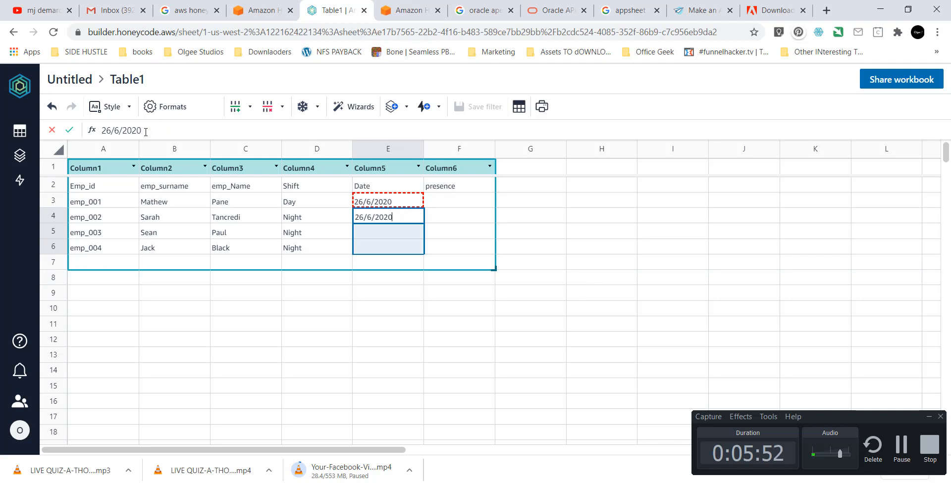
{"action": "key", "text": "Return"}
{"action": "key", "text": "ctrl+v"}
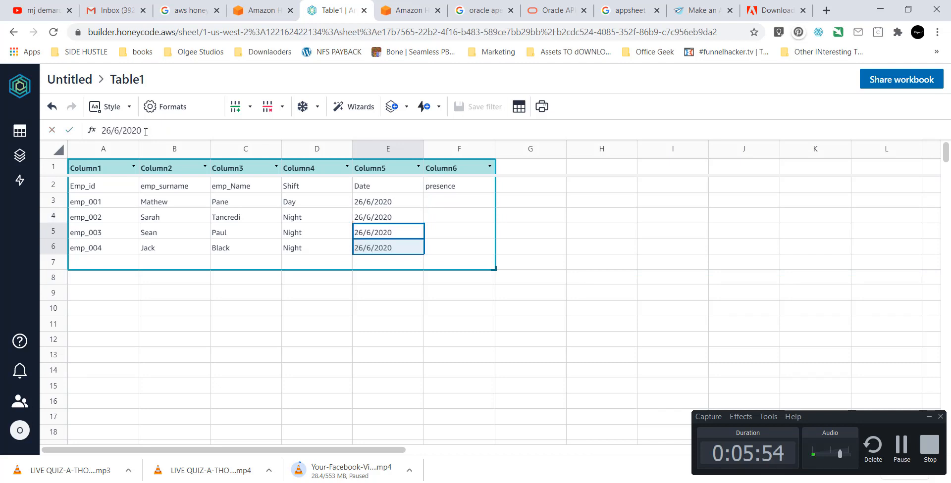
Change E5 to 27/6/2020 and E6 to 28/6/2020.
{"action": "left_click", "coordinate": [144, 130]}
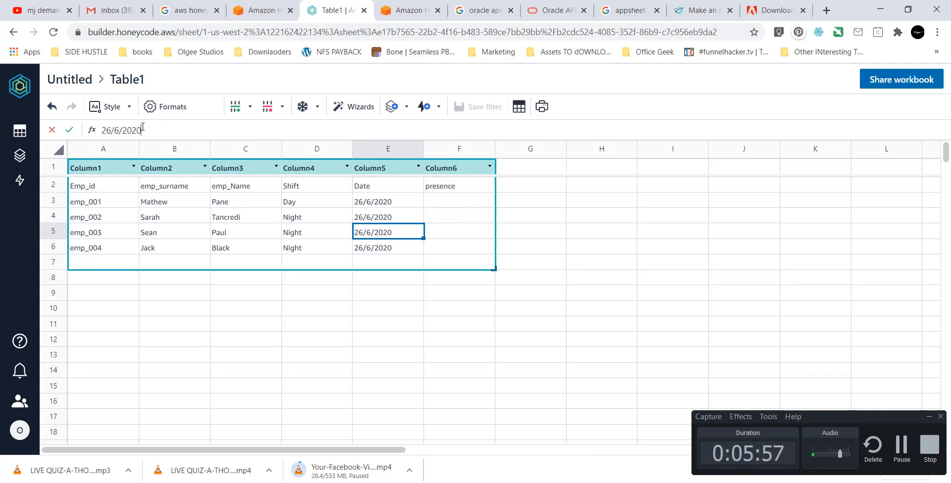
{"action": "key", "text": "Left"}
{"action": "key", "text": "BackSpace"}
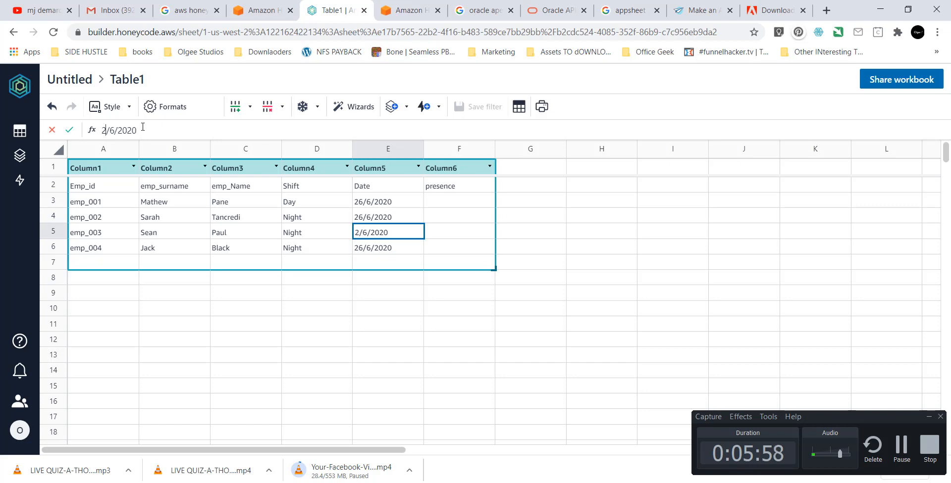
{"action": "type", "text": "7"}
{"action": "key", "text": "Return"}
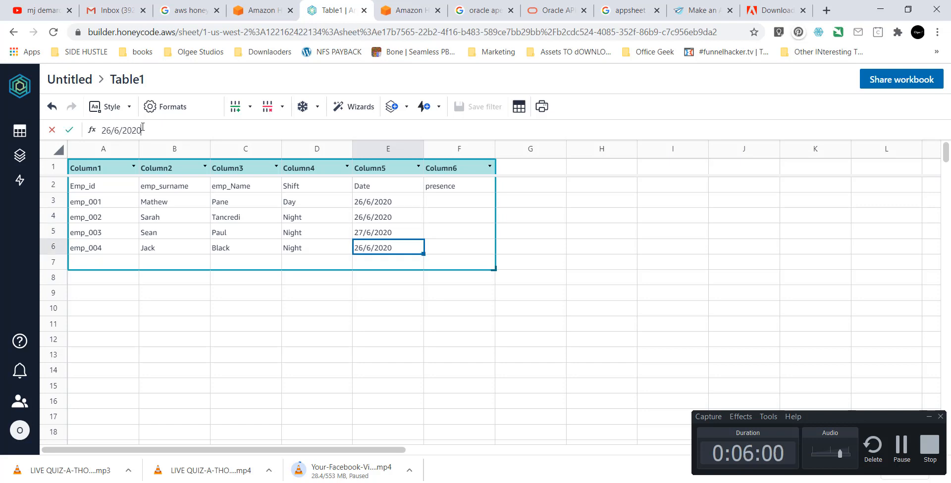
{"action": "key", "text": "Left"}
{"action": "key", "text": "Left"}
{"action": "key", "text": "Left"}
{"action": "key", "text": "Left"}
{"action": "key", "text": "Left"}
{"action": "key", "text": "BackSpace"}
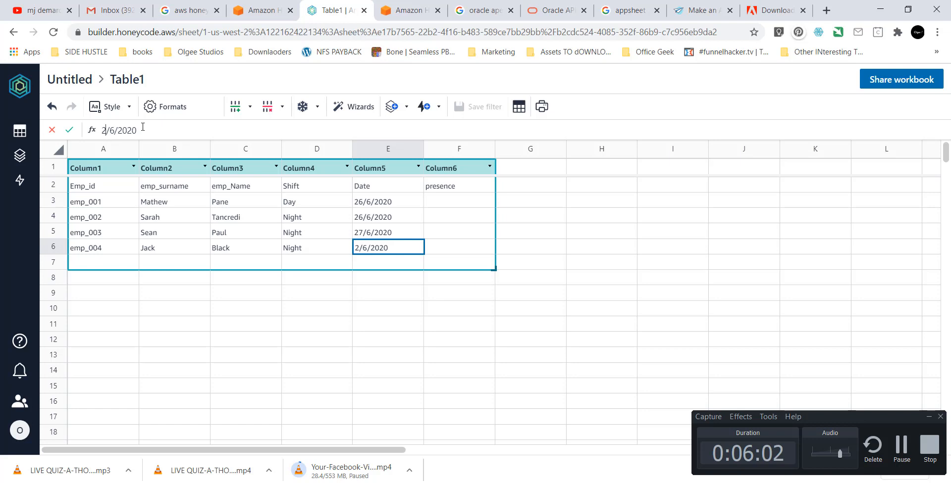
{"action": "type", "text": "8"}
{"action": "key", "text": "Return"}
Change E4's date to 30/6/2020, ending on presence cell F3.
{"action": "key", "text": "Up"}
{"action": "key", "text": "Up"}
{"action": "key", "text": "Up"}
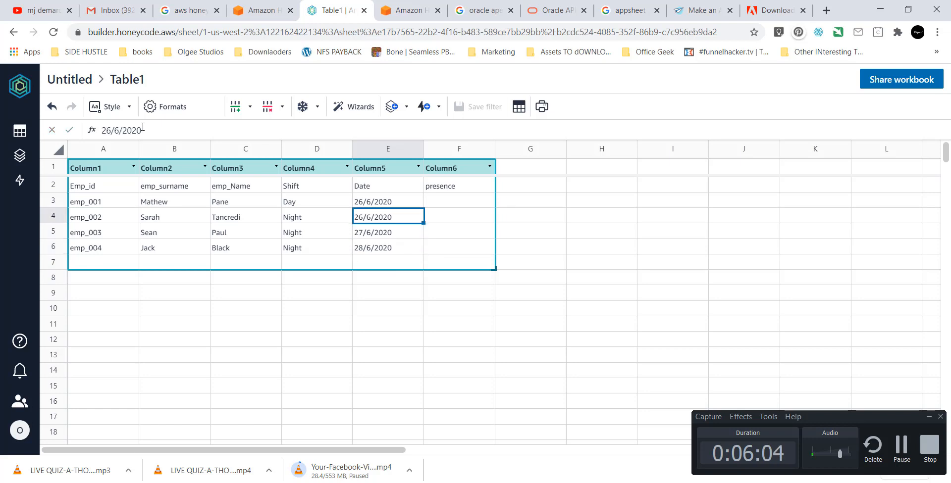
{"action": "left_click", "coordinate": [143, 130]}
{"action": "key", "text": "Left"}
{"action": "key", "text": "Left"}
{"action": "key", "text": "Left"}
{"action": "key", "text": "shift+Home"}
{"action": "type", "text": "30"}
{"action": "key", "text": "Return"}
{"action": "key", "text": "Up"}
{"action": "key", "text": "Right"}
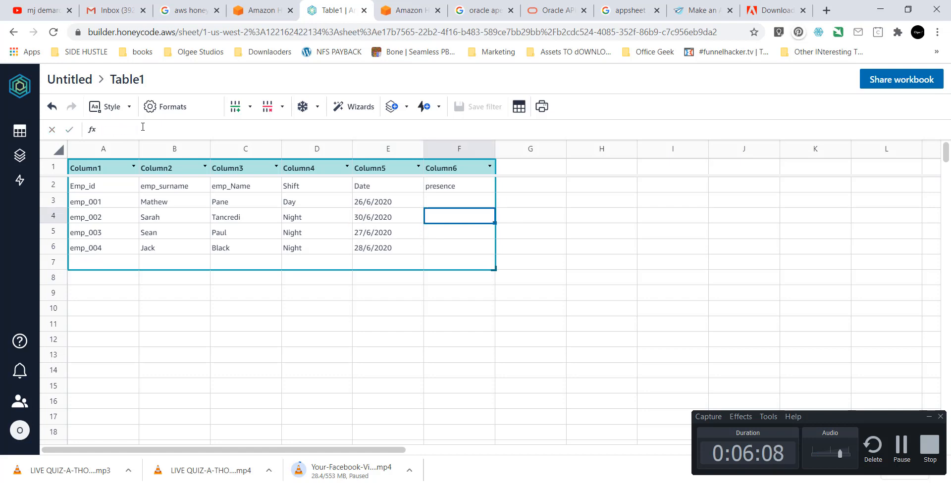
{"action": "key", "text": "Up"}
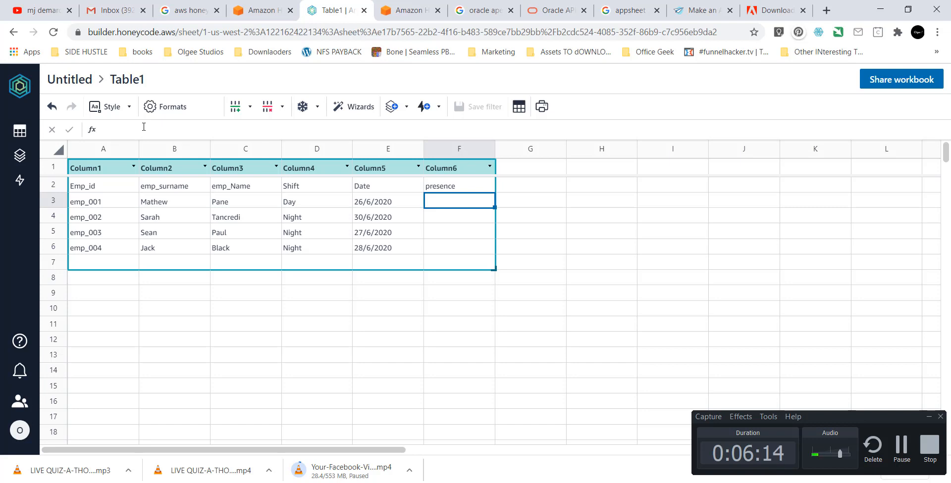
Enter Y in F3 and N in F4, F5 and F6 of the presence column.
{"action": "type", "text": "0"}
{"action": "key", "text": "BackSpace"}
{"action": "type", "text": "Y"}
{"action": "key", "text": "Return"}
{"action": "type", "text": "N"}
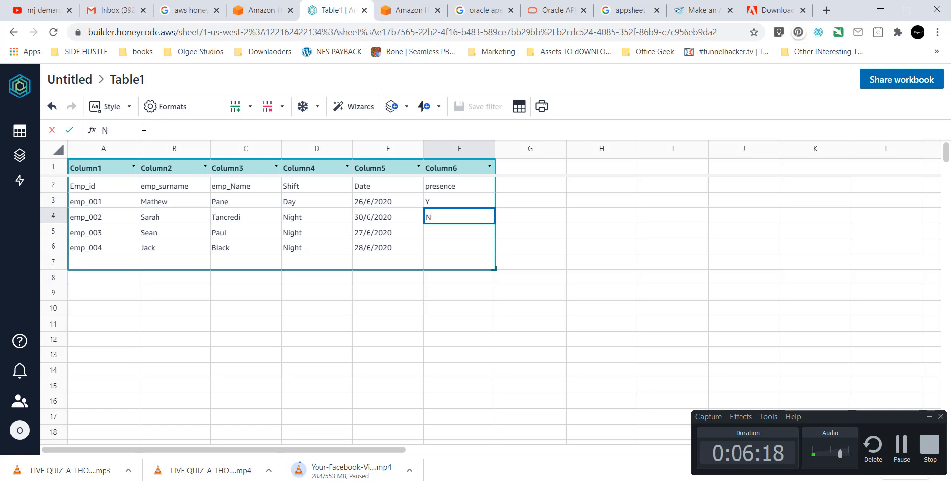
{"action": "key", "text": "Return"}
{"action": "type", "text": "N"}
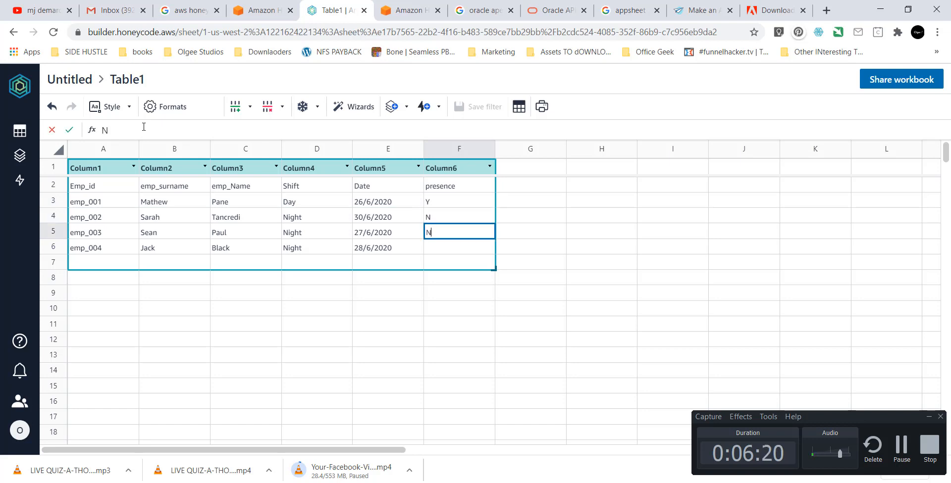
{"action": "key", "text": "Return"}
{"action": "type", "text": "N"}
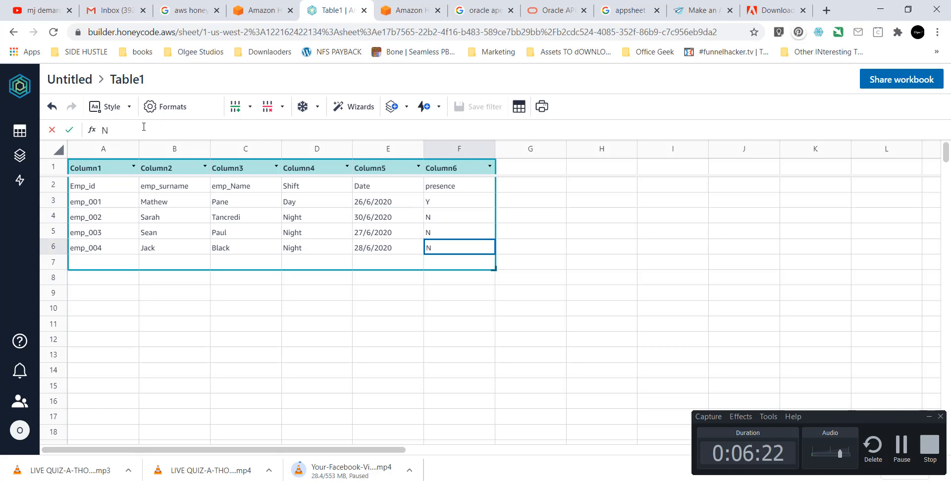
{"action": "left_click", "coordinate": [571, 230]}
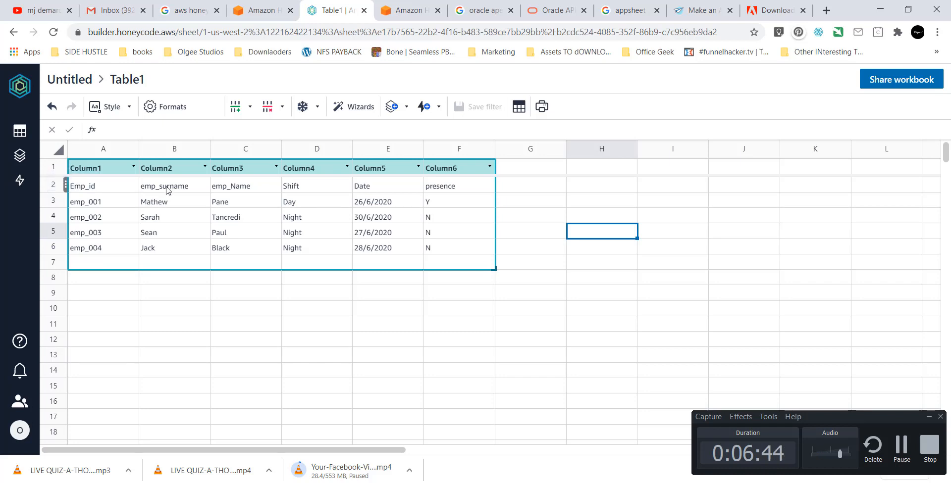
{"action": "left_click", "coordinate": [406, 110]}
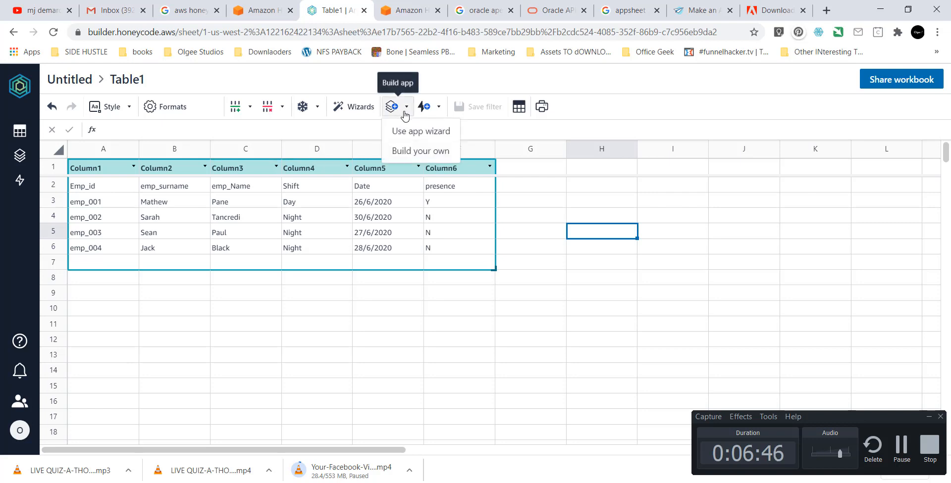
{"action": "left_click", "coordinate": [367, 325]}
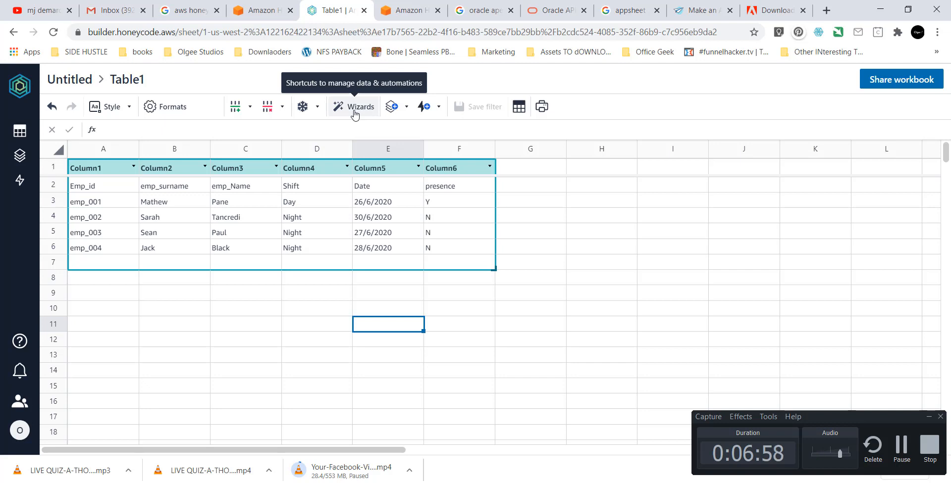
{"action": "left_click", "coordinate": [312, 117]}
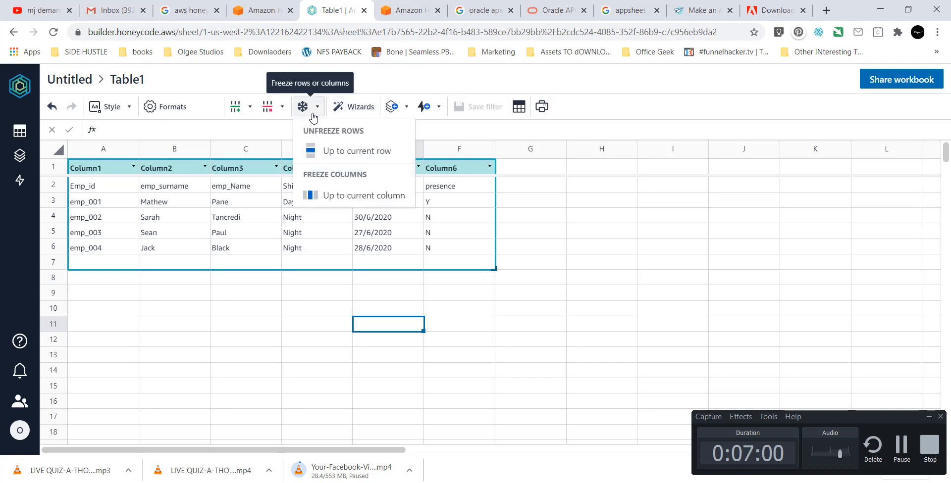
{"action": "left_click", "coordinate": [171, 217]}
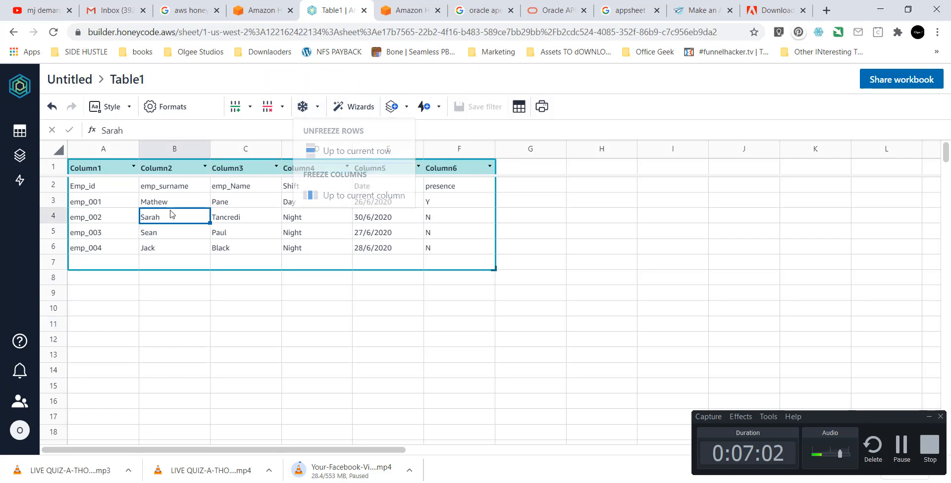
{"action": "scroll", "coordinate": [171, 215], "scroll_direction": "down", "scroll_amount": 5}
{"action": "scroll", "coordinate": [171, 216], "scroll_direction": "up", "scroll_amount": 5}
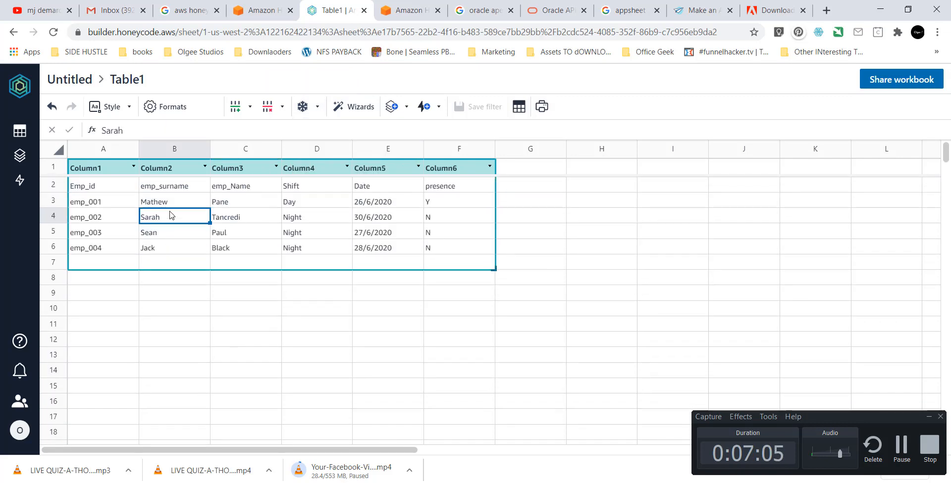
{"action": "left_click", "coordinate": [97, 188]}
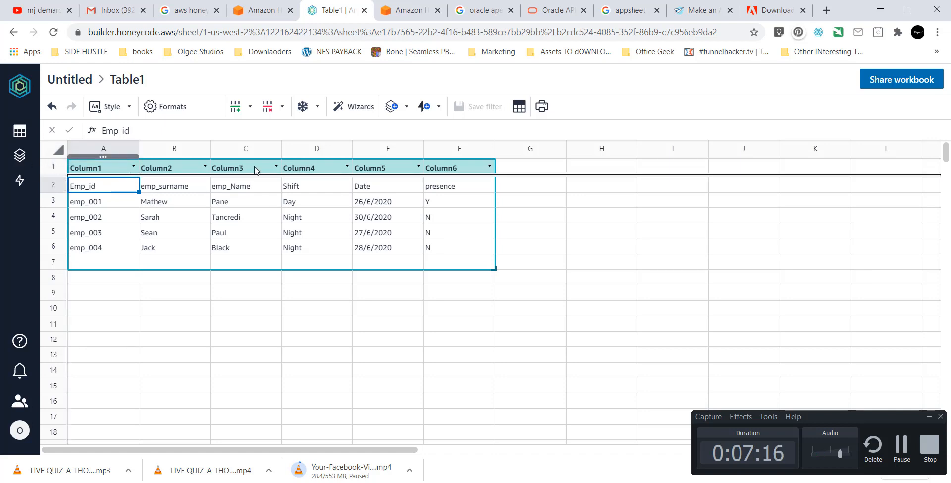
{"action": "left_click", "coordinate": [432, 186]}
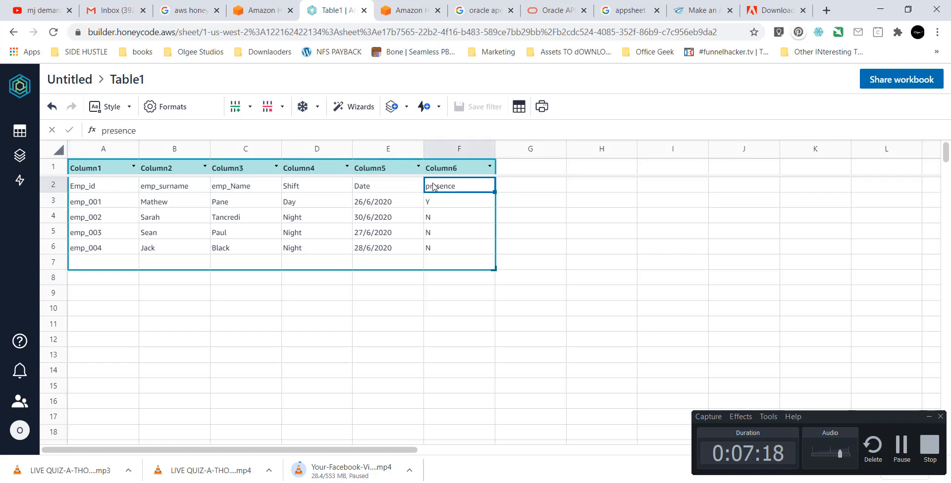
{"action": "key", "text": "shift+Left"}
{"action": "key", "text": "shift+Left"}
{"action": "key", "text": "shift+Left"}
{"action": "key", "text": "shift+Left"}
{"action": "key", "text": "shift+Left"}
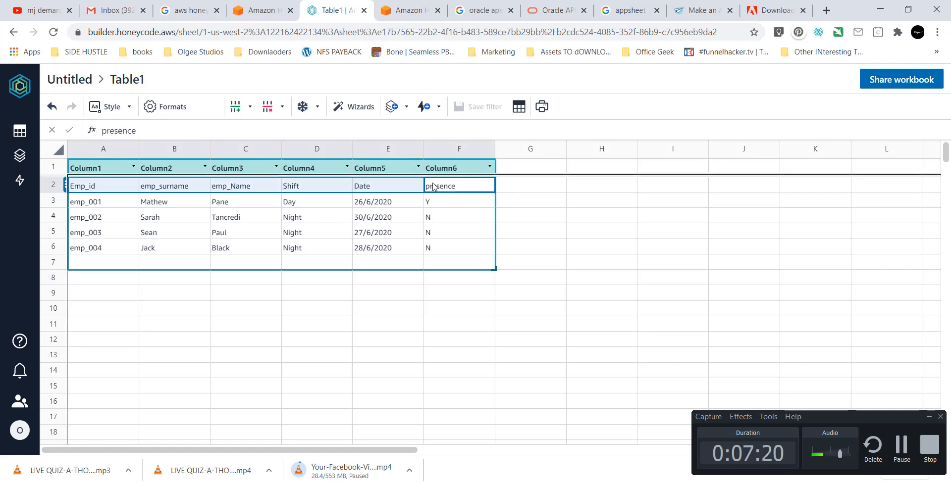
{"action": "key", "text": "ctrl+c"}
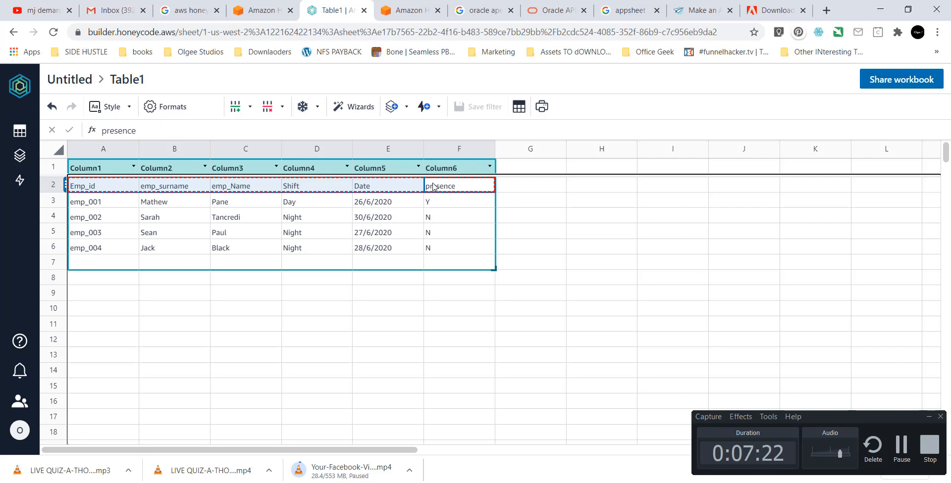
{"action": "key", "text": "Up"}
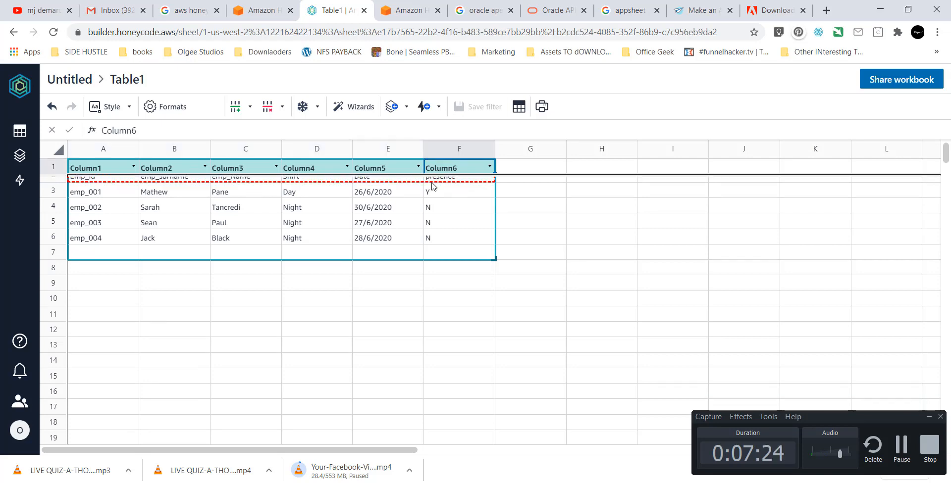
{"action": "left_click", "coordinate": [118, 169]}
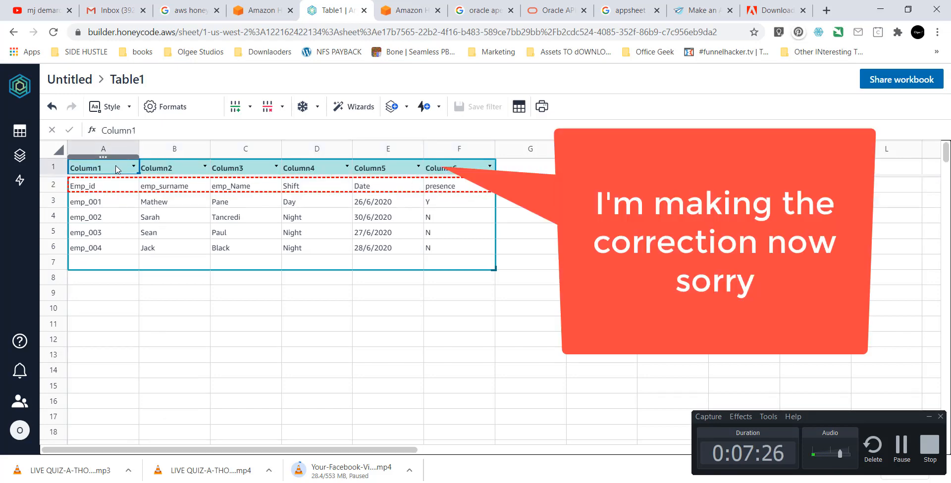
{"action": "key", "text": "ctrl+v"}
{"action": "left_click", "coordinate": [113, 202]}
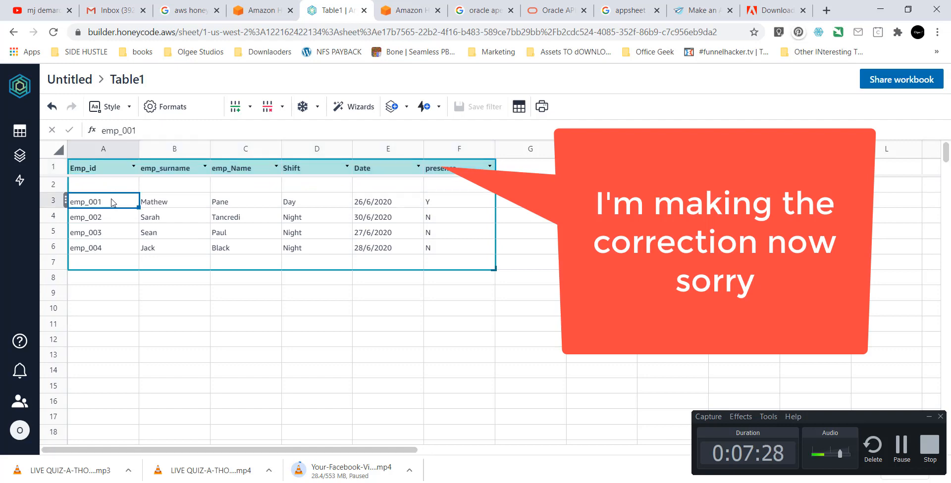
{"action": "key", "text": "shift+Right"}
{"action": "key", "text": "shift+Right"}
{"action": "key", "text": "shift+Right"}
{"action": "key", "text": "shift+Right"}
{"action": "key", "text": "shift+Right"}
{"action": "key", "text": "shift+Down"}
{"action": "key", "text": "shift+Down"}
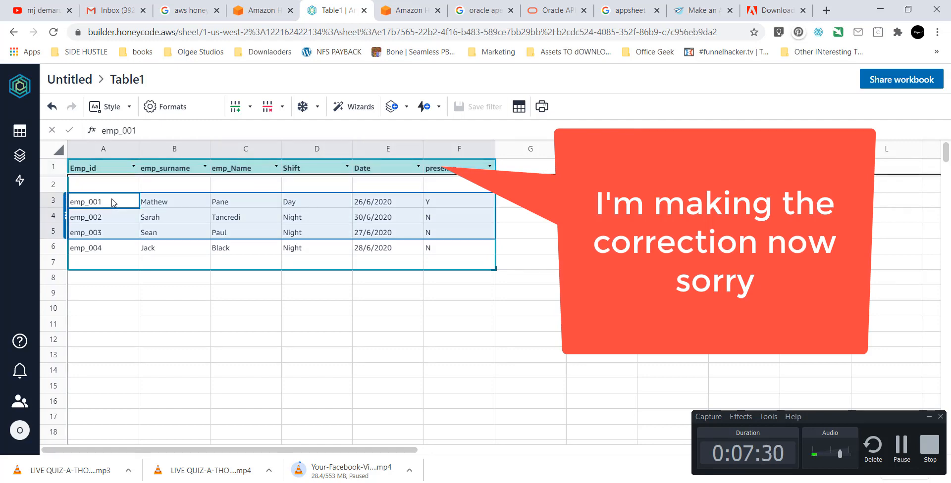
{"action": "key", "text": "shift+Down"}
{"action": "key", "text": "ctrl+x"}
{"action": "key", "text": "Up"}
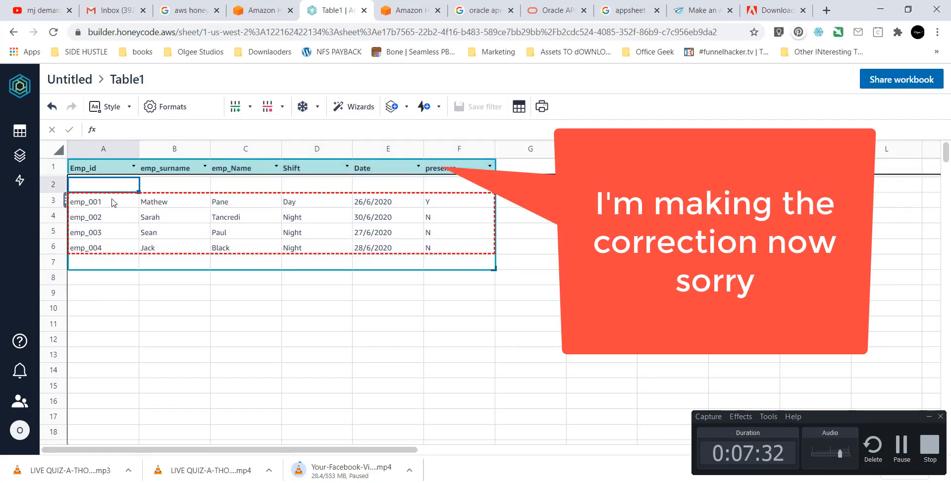
{"action": "key", "text": "ctrl+v"}
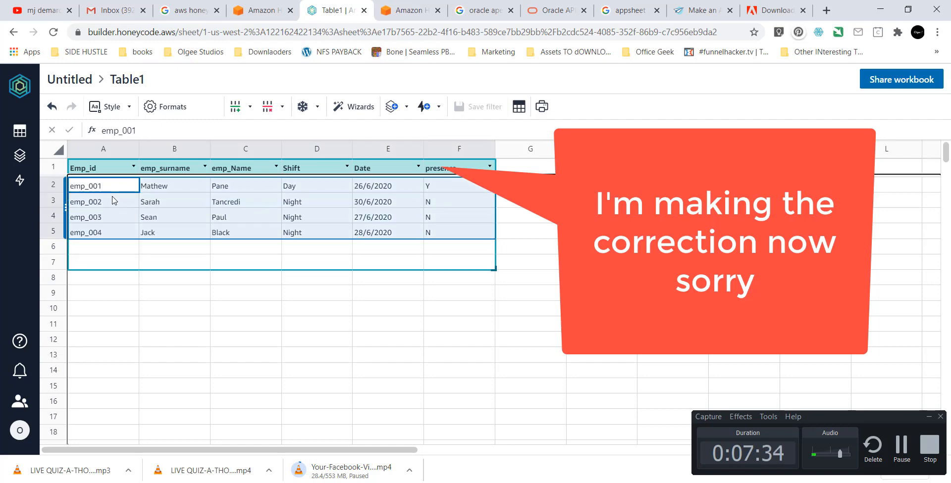
{"action": "left_click", "coordinate": [113, 260]}
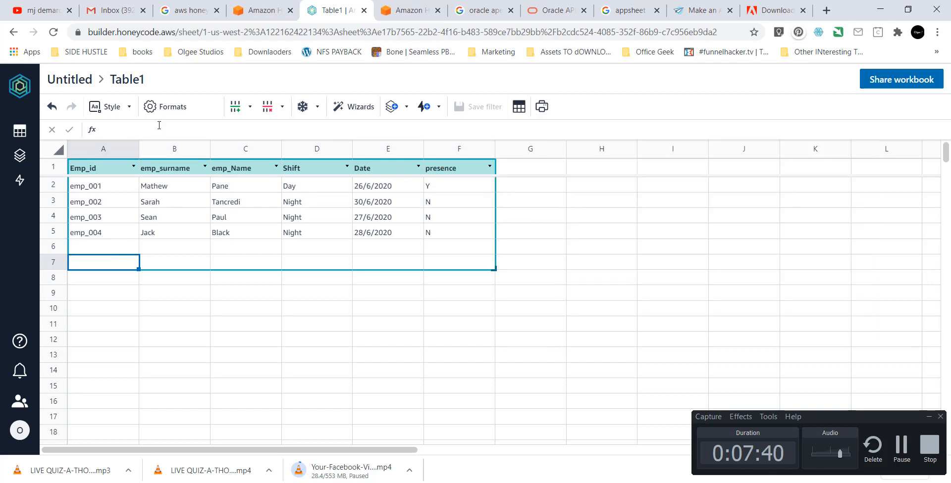
Set the Date column's format to Date.
{"action": "left_click", "coordinate": [174, 171]}
{"action": "left_click", "coordinate": [371, 173]}
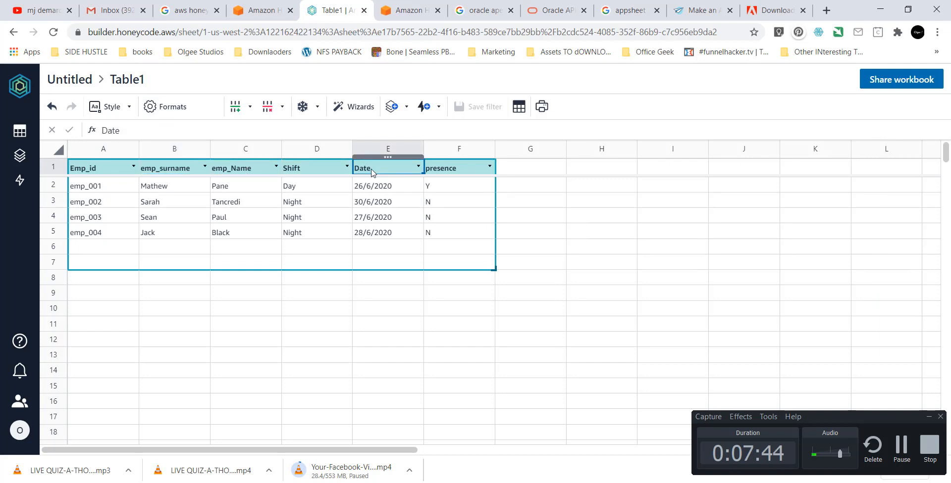
{"action": "left_click", "coordinate": [174, 115]}
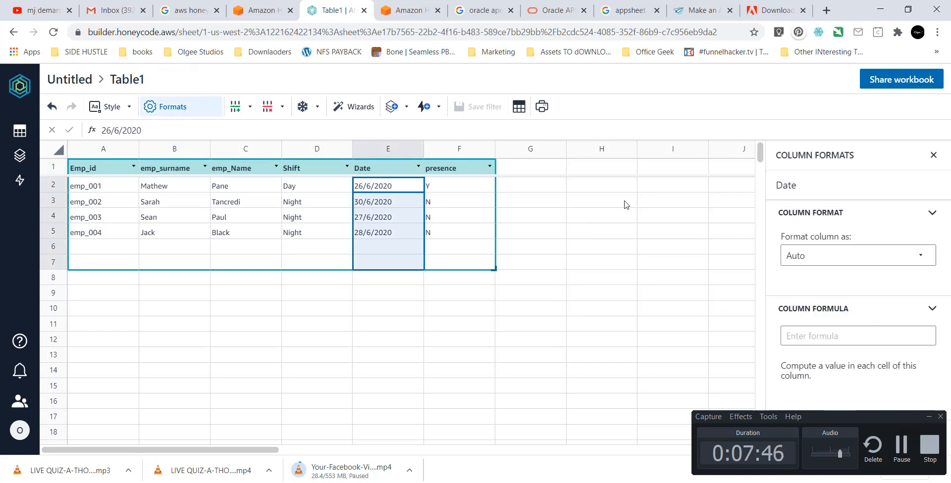
{"action": "left_click", "coordinate": [847, 267]}
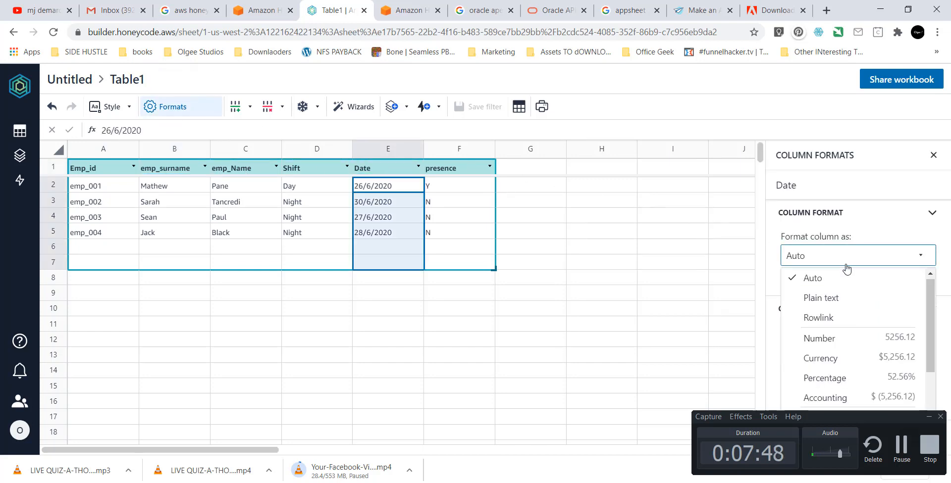
{"action": "scroll", "coordinate": [845, 335], "scroll_direction": "down", "scroll_amount": 3}
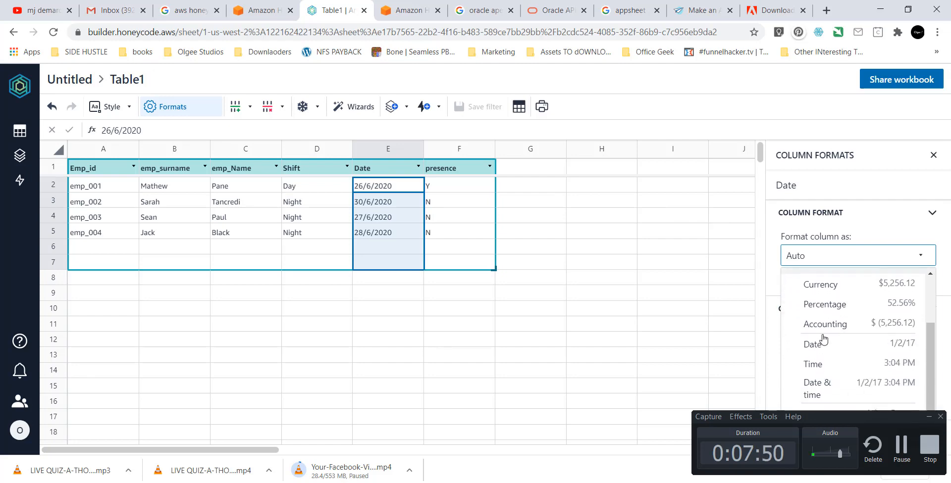
{"action": "left_click", "coordinate": [817, 346]}
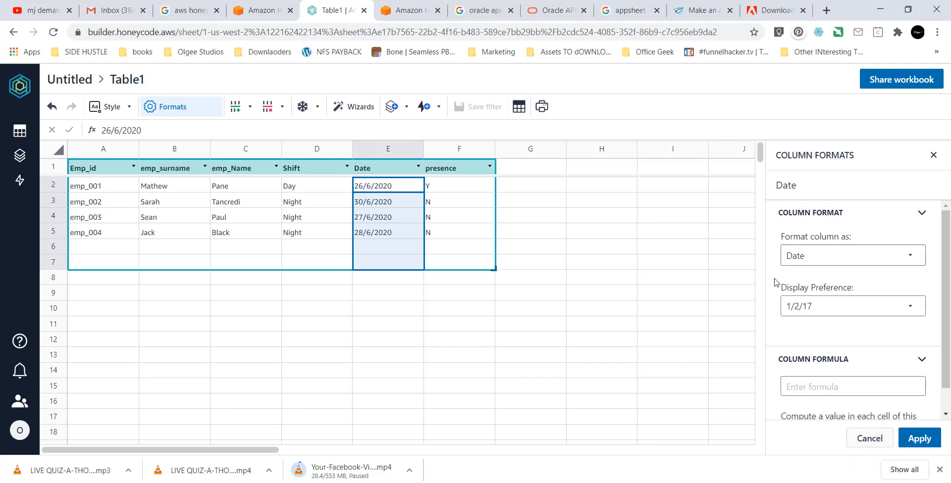
Pick the 'Monday, January 2, 2017' display style, then select the Shift column.
{"action": "left_click", "coordinate": [847, 315]}
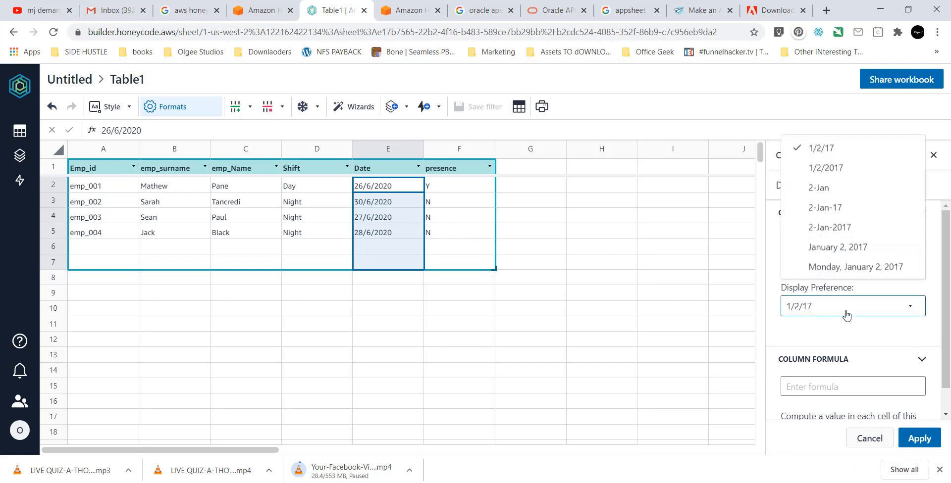
{"action": "left_click", "coordinate": [841, 268]}
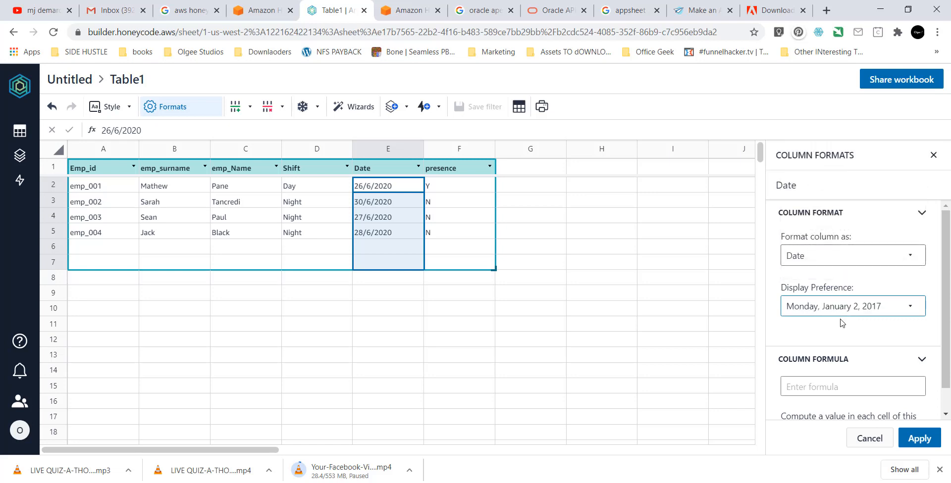
{"action": "left_click", "coordinate": [815, 308]}
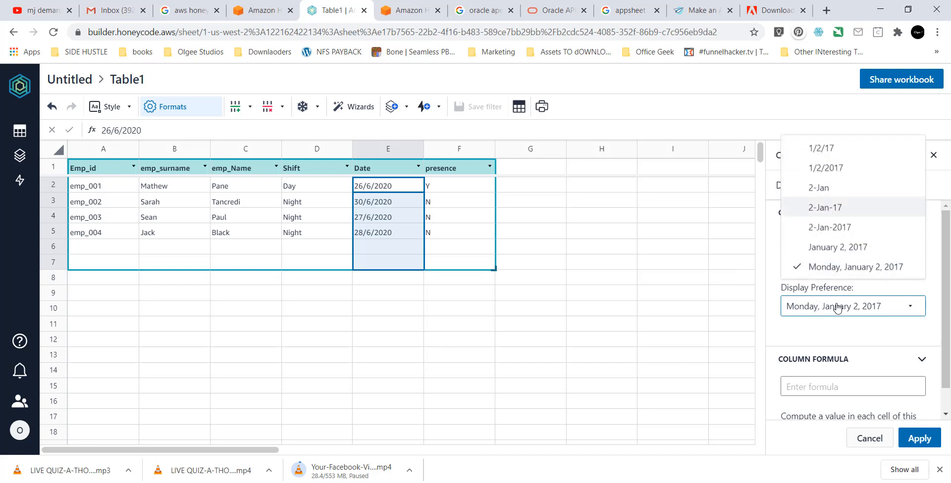
{"action": "left_click", "coordinate": [838, 313]}
{"action": "scroll", "coordinate": [839, 322], "scroll_direction": "down", "scroll_amount": 1}
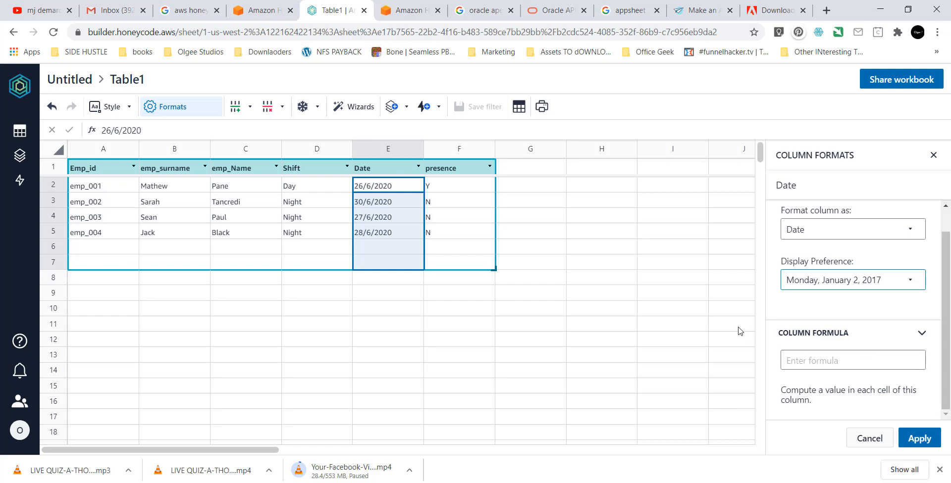
{"action": "left_click", "coordinate": [317, 196]}
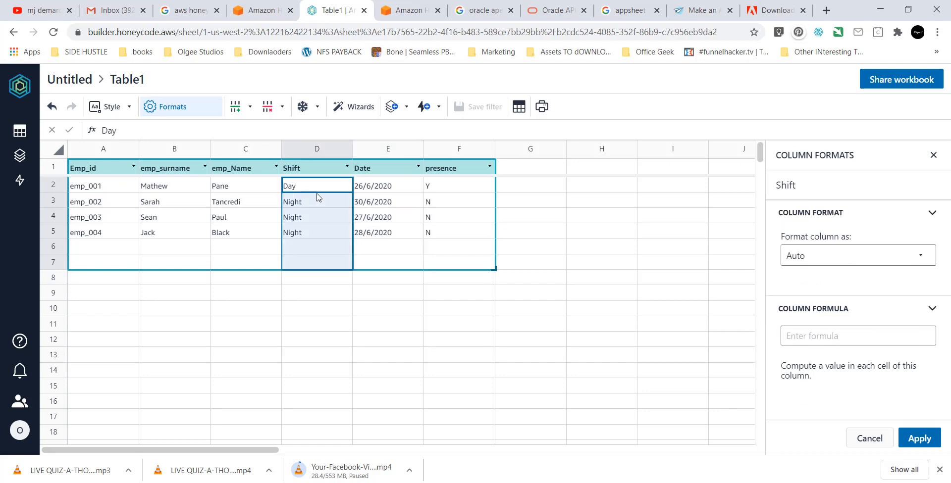
Review the format type options for Shift, emp_Name and Emp_id.
{"action": "left_click", "coordinate": [841, 261]}
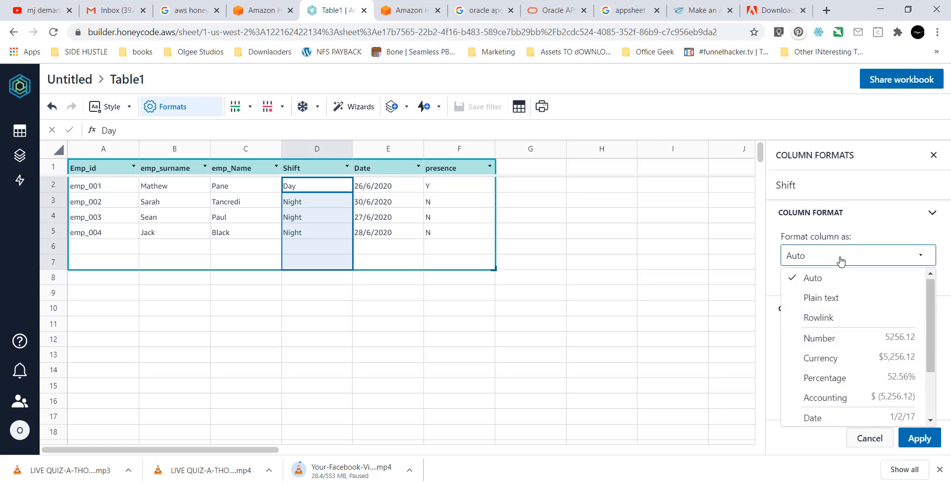
{"action": "left_click", "coordinate": [239, 188]}
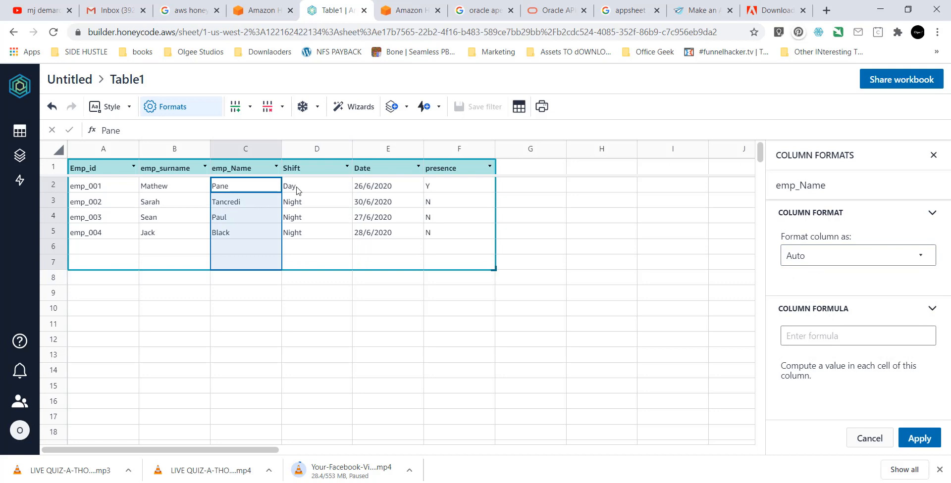
{"action": "left_click", "coordinate": [867, 261]}
{"action": "scroll", "coordinate": [861, 312], "scroll_direction": "down", "scroll_amount": 2}
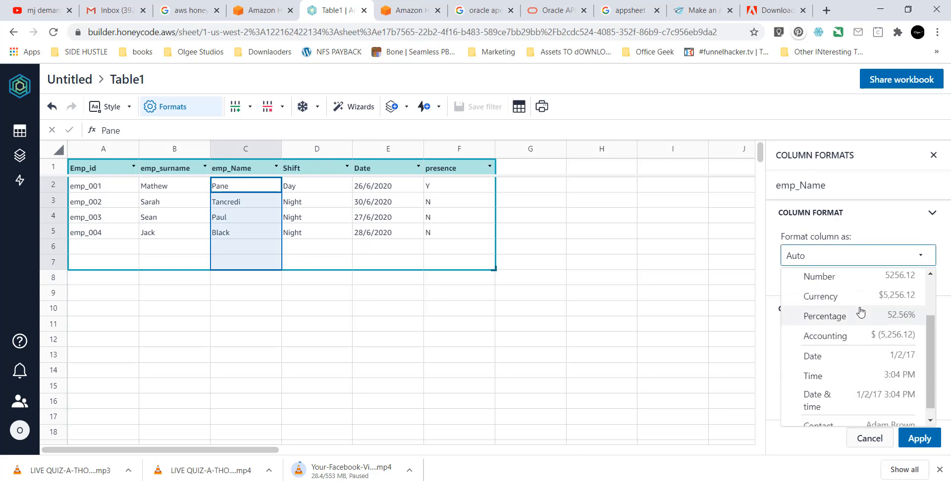
{"action": "scroll", "coordinate": [860, 312], "scroll_direction": "down", "scroll_amount": 1}
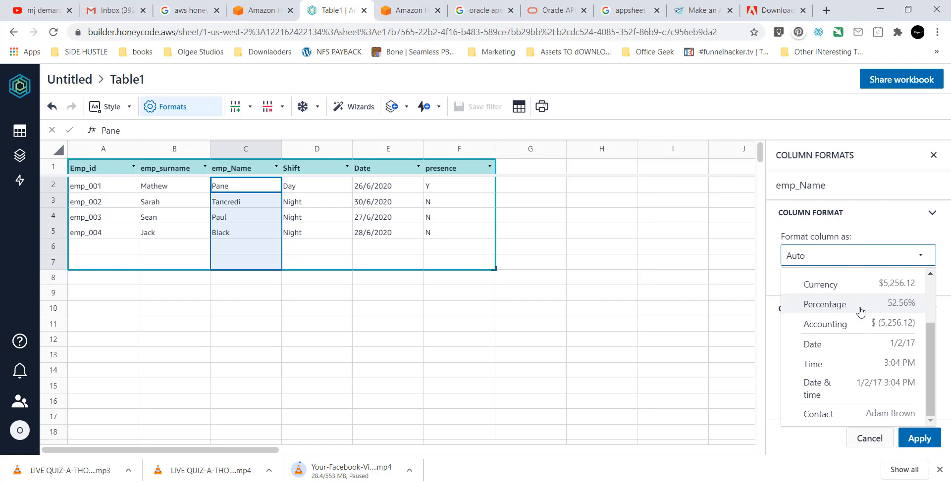
{"action": "scroll", "coordinate": [861, 311], "scroll_direction": "up", "scroll_amount": 3}
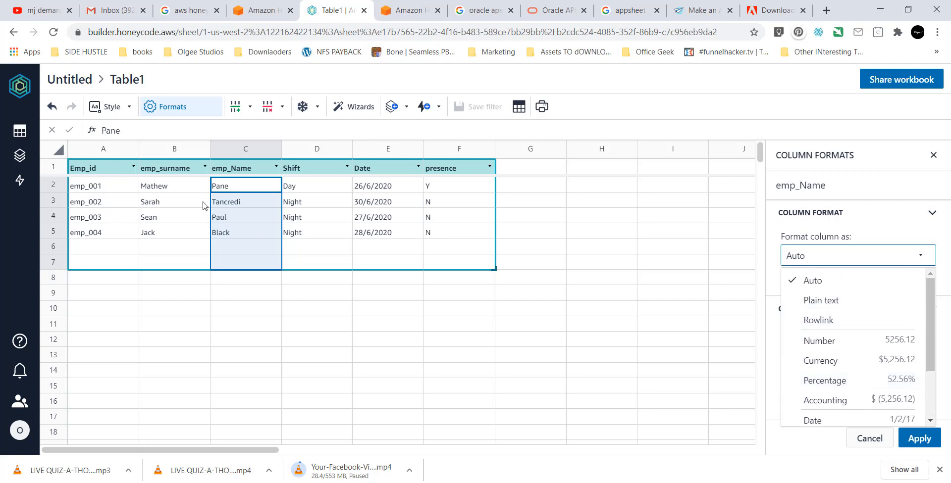
{"action": "left_click", "coordinate": [90, 189]}
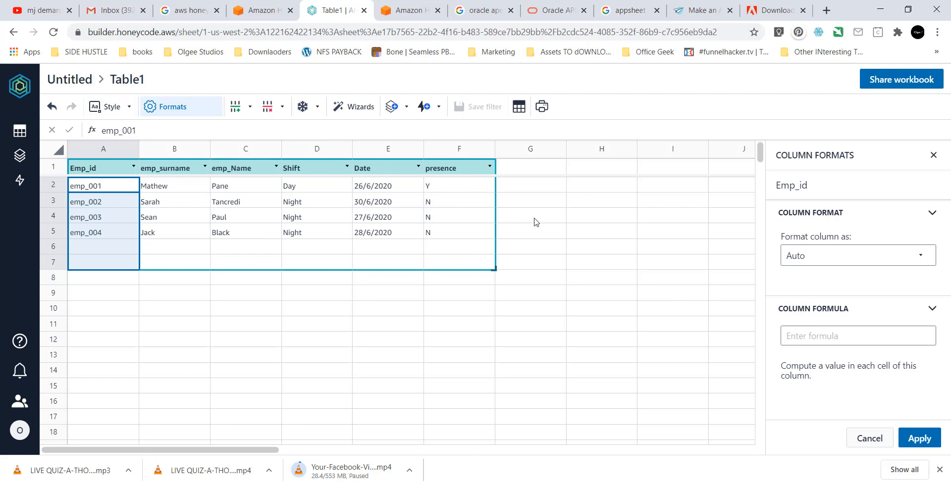
Close the formatting panel and toggle Table1 between table and sheet view.
{"action": "left_click", "coordinate": [300, 249]}
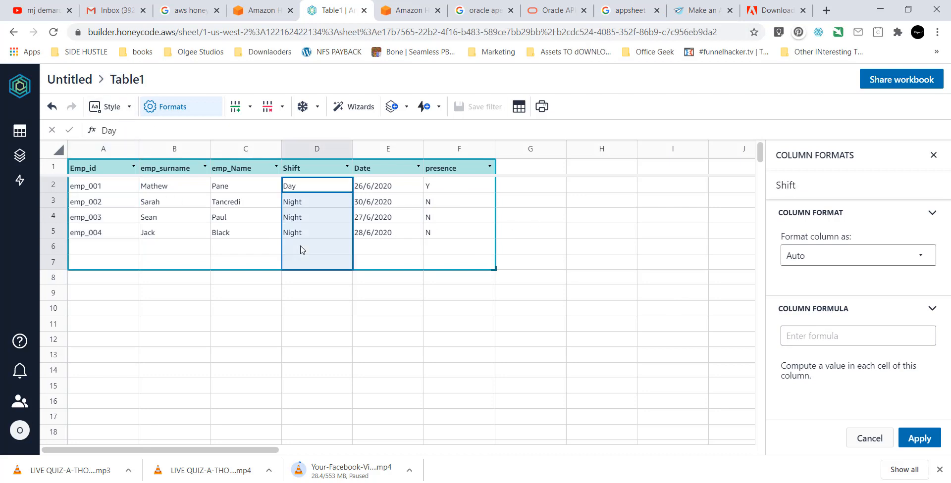
{"action": "left_click", "coordinate": [427, 274]}
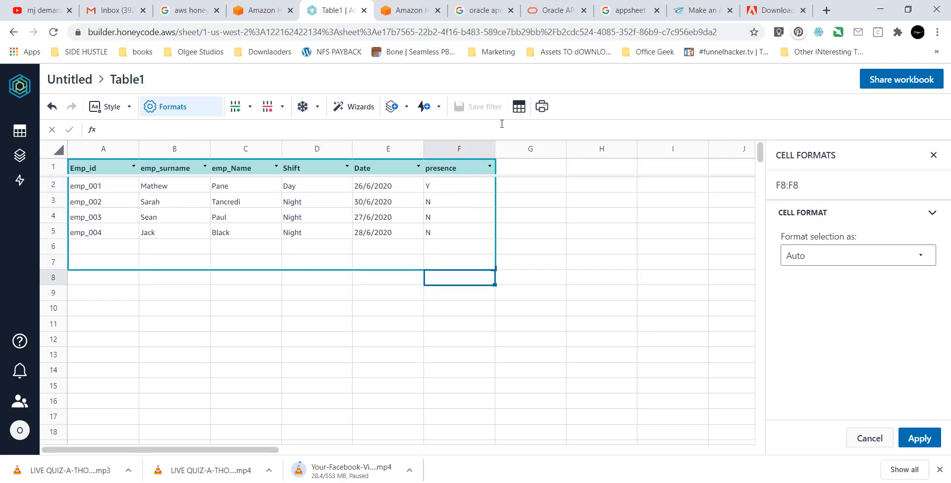
{"action": "left_click", "coordinate": [520, 108]}
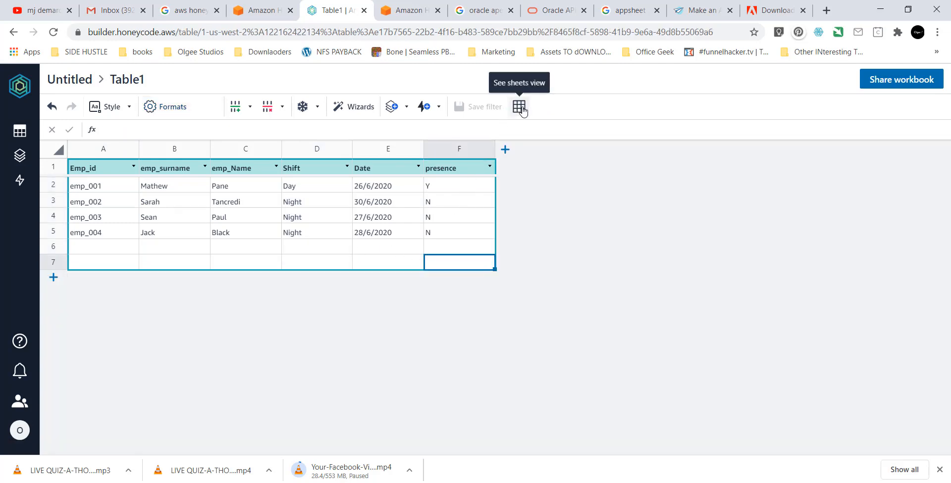
{"action": "left_click", "coordinate": [520, 107]}
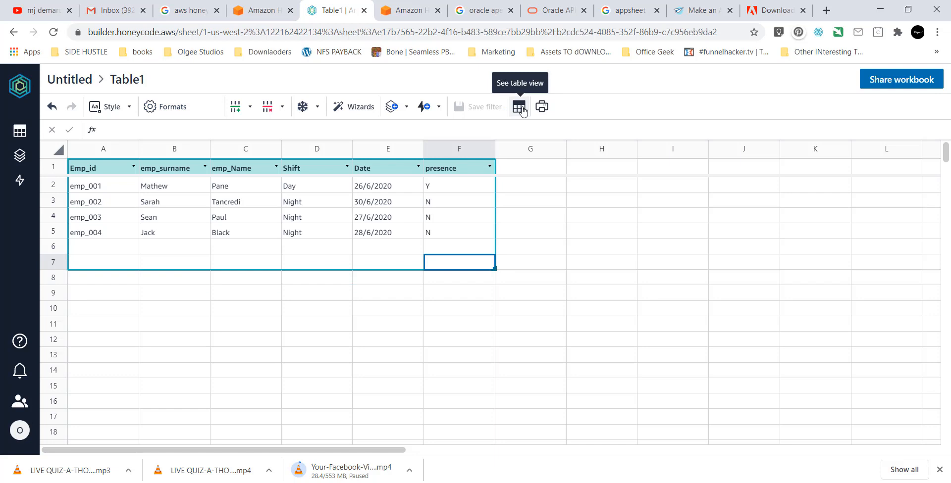
Launch the App Wizard for building a new app.
{"action": "left_click", "coordinate": [391, 116]}
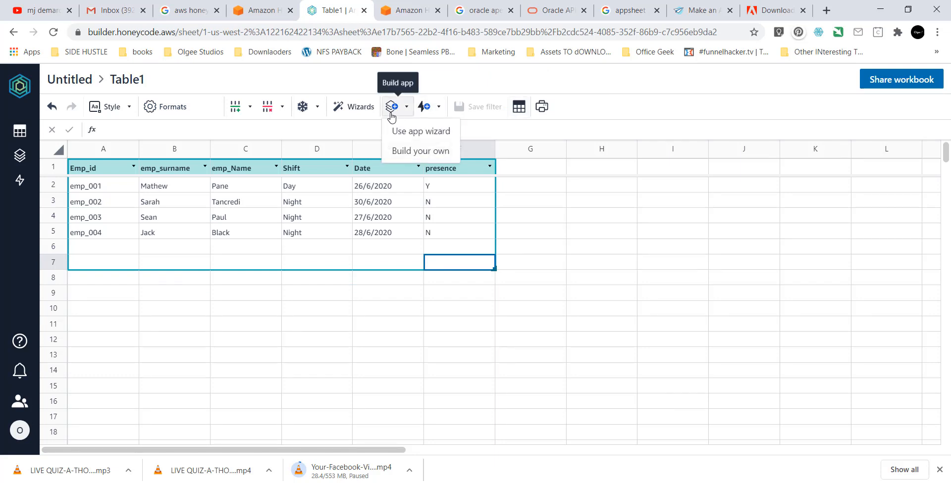
{"action": "left_click", "coordinate": [408, 134]}
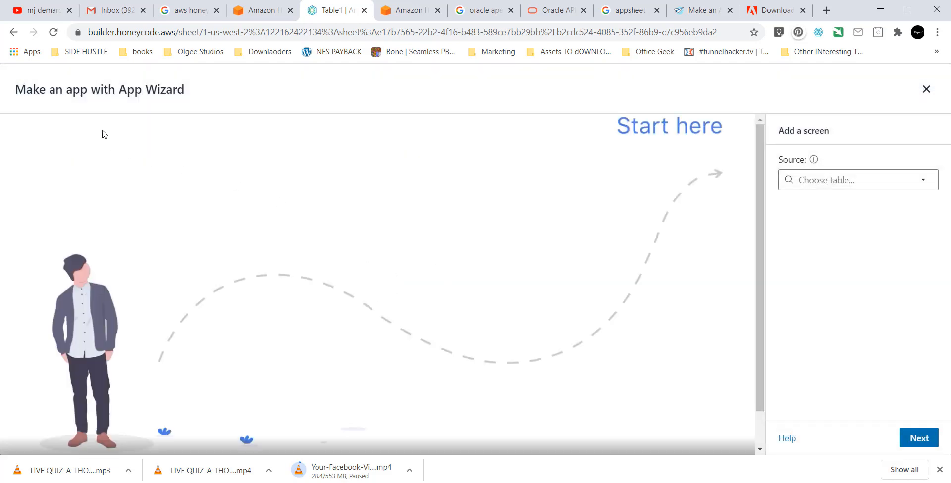
{"action": "scroll", "coordinate": [361, 255], "scroll_direction": "down", "scroll_amount": 1}
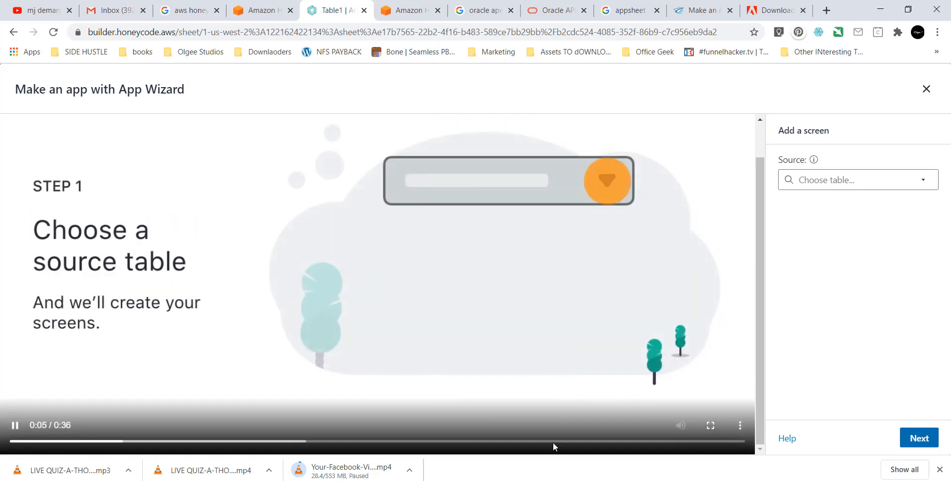
{"action": "left_click", "coordinate": [550, 482]}
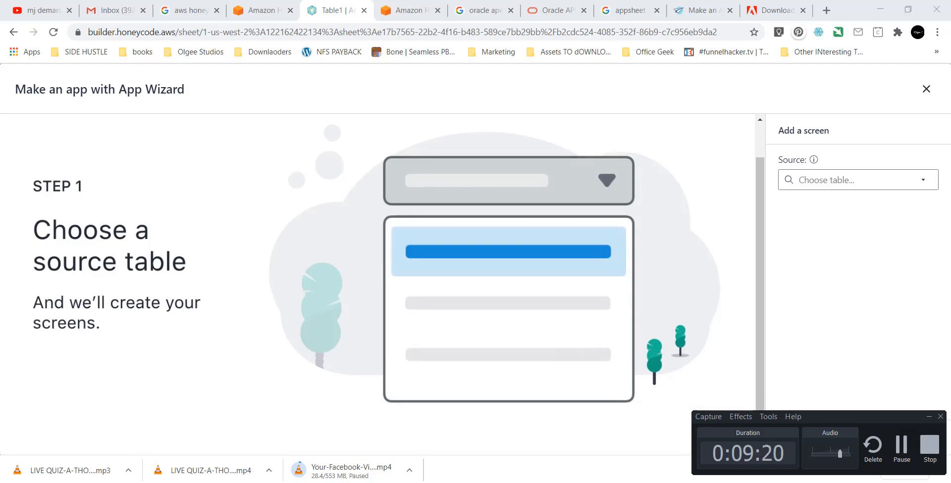
{"action": "left_click", "coordinate": [928, 417]}
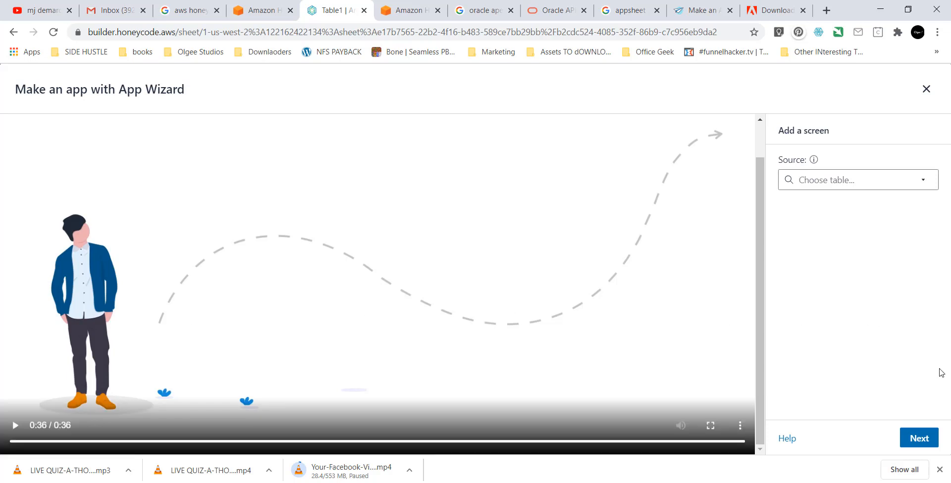
List the tables available in the Add a screen Source dropdown.
{"action": "left_click", "coordinate": [874, 182]}
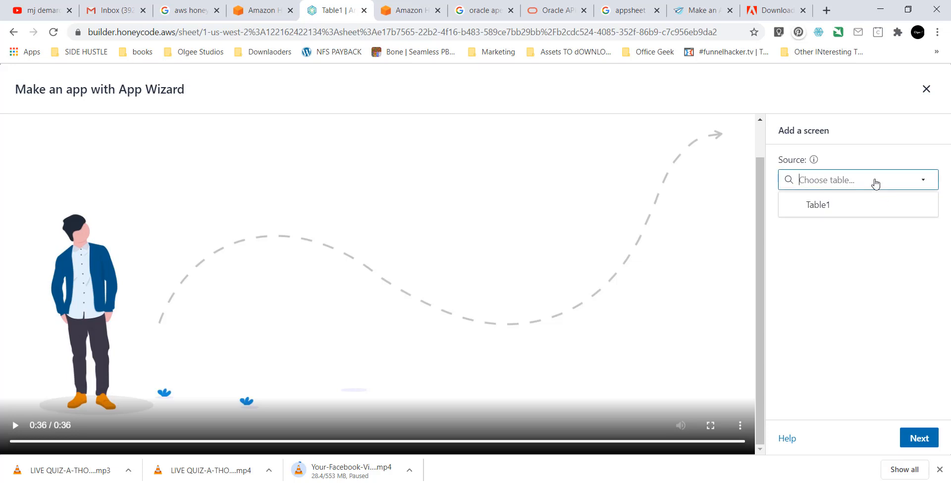
{"action": "left_click", "coordinate": [849, 297]}
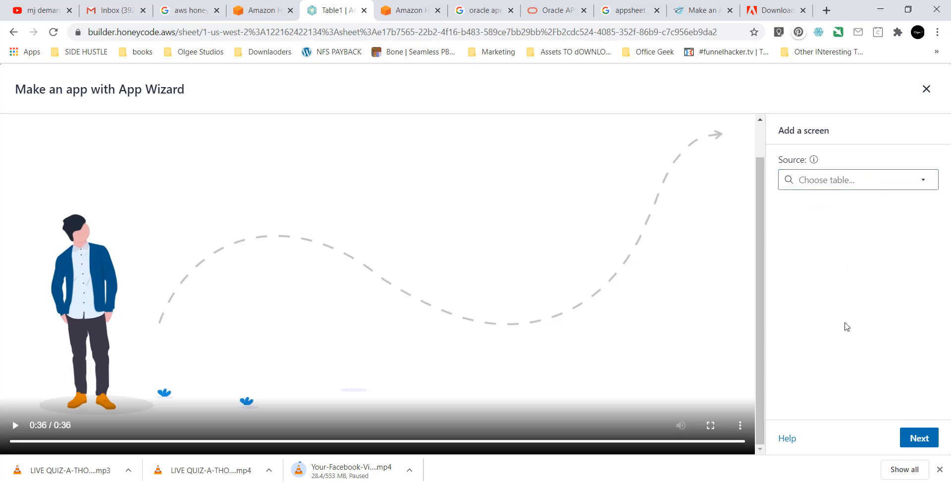
{"action": "left_click", "coordinate": [15, 33]}
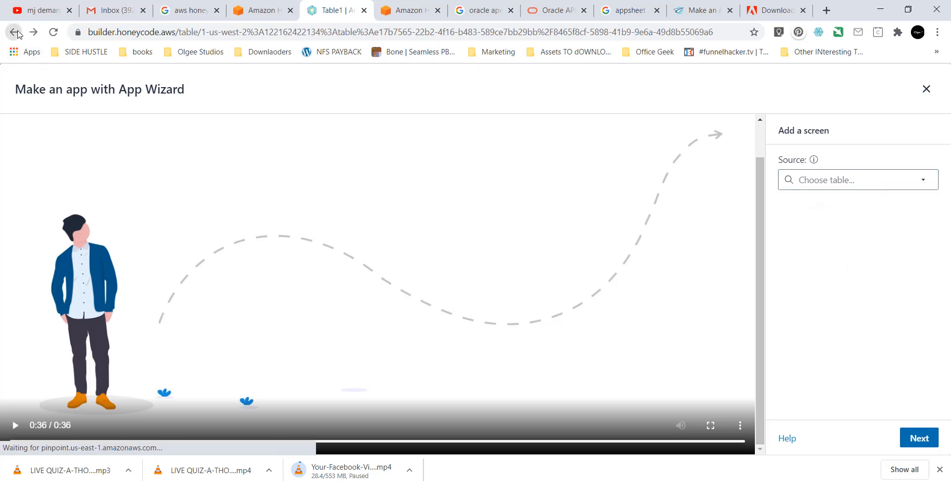
{"action": "left_click", "coordinate": [15, 32]}
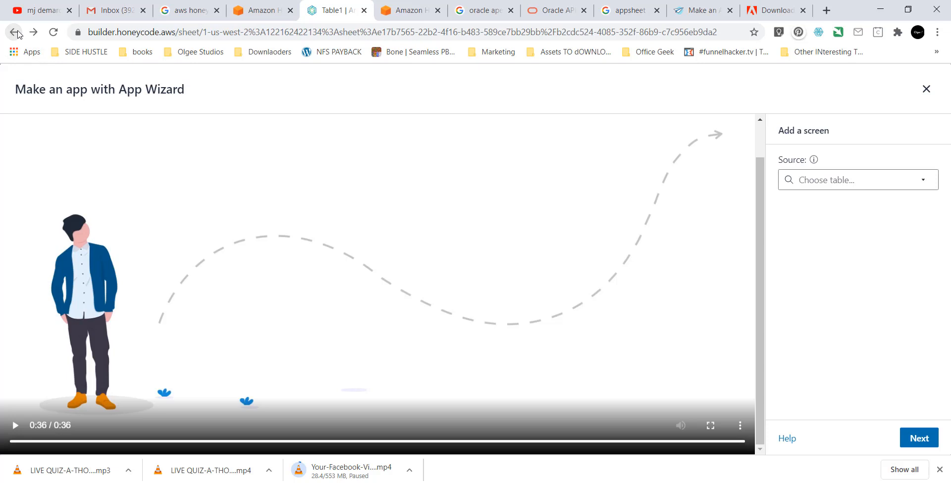
{"action": "left_click", "coordinate": [842, 186]}
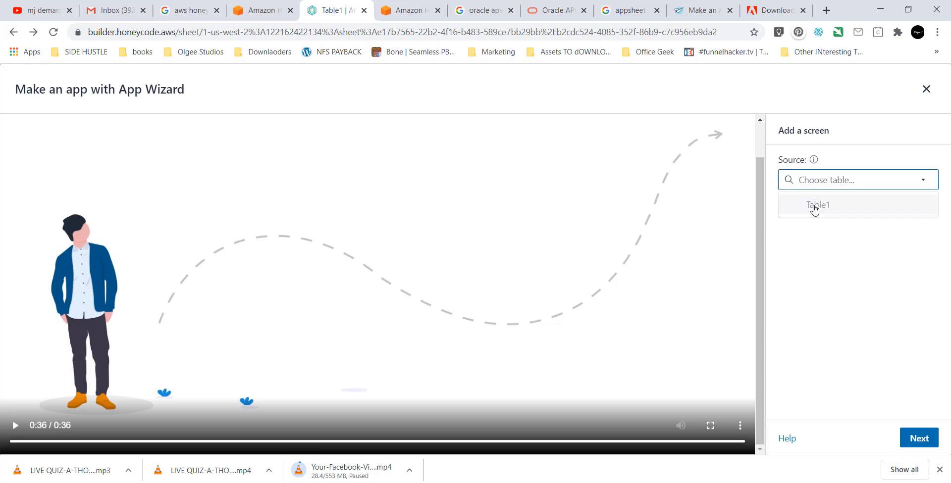
Set the list screen's source to Table1 and rename it SHIFT.
{"action": "left_click", "coordinate": [814, 207]}
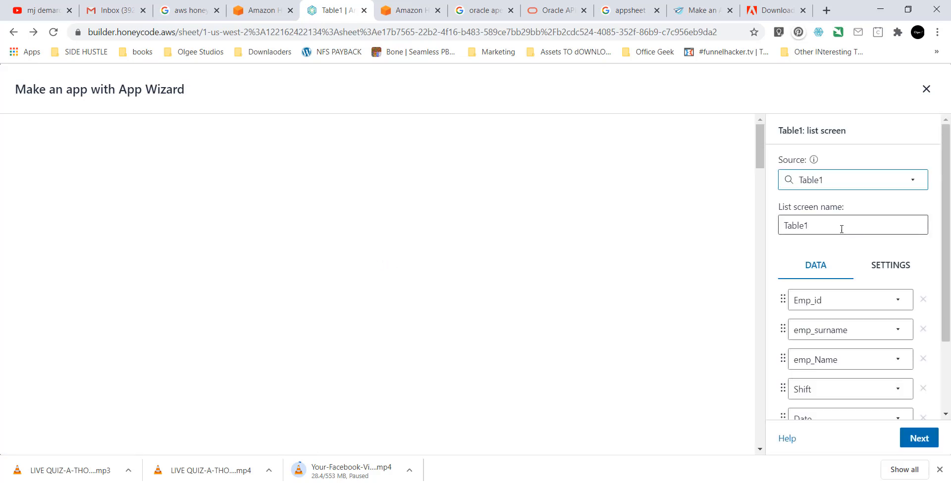
{"action": "left_click_drag", "start_coordinate": [832, 226], "coordinate": [774, 230]}
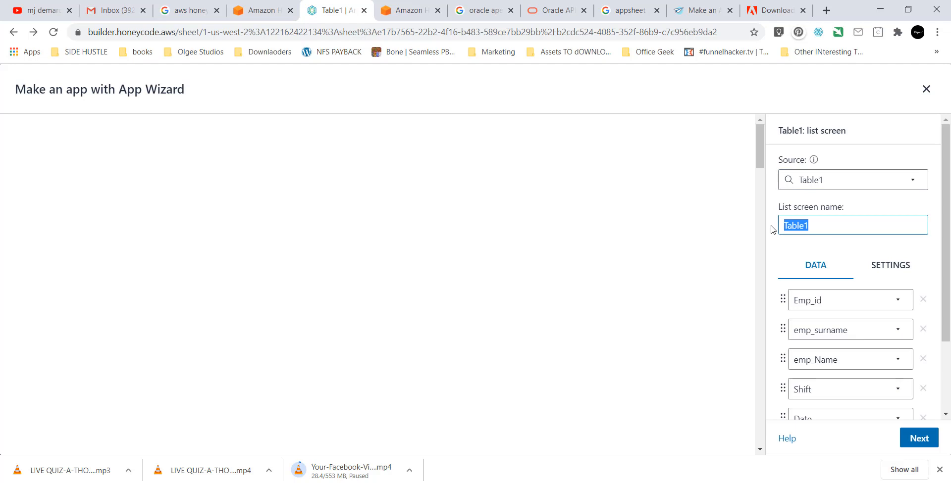
{"action": "type", "text": "SHOF"}
{"action": "type", "text": "FT"}
{"action": "type", "text": " TAB"}
{"action": "type", "text": "LE"}
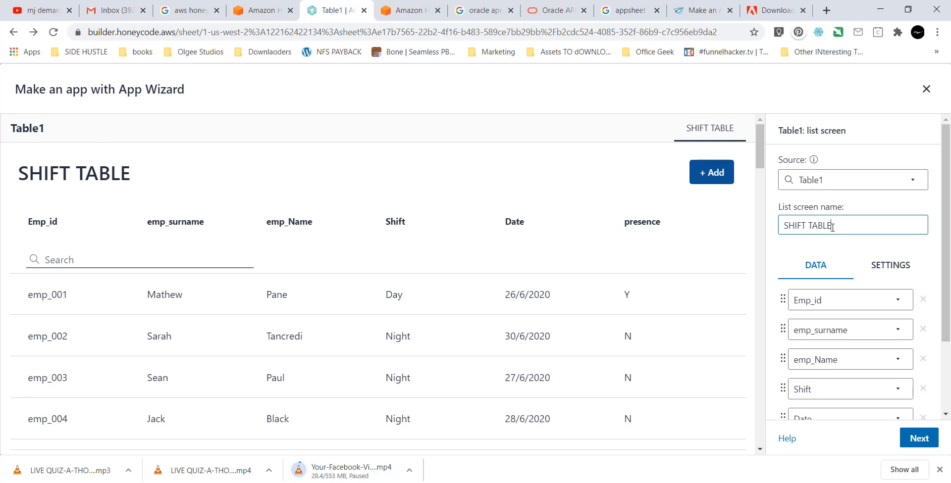
{"action": "left_click_drag", "start_coordinate": [844, 228], "coordinate": [779, 233]}
{"action": "key", "text": "End"}
{"action": "key", "text": "BackSpace"}
{"action": "key", "text": "BackSpace"}
{"action": "key", "text": "BackSpace"}
{"action": "key", "text": "BackSpace"}
{"action": "key", "text": "BackSpace"}
{"action": "key", "text": "BackSpace"}
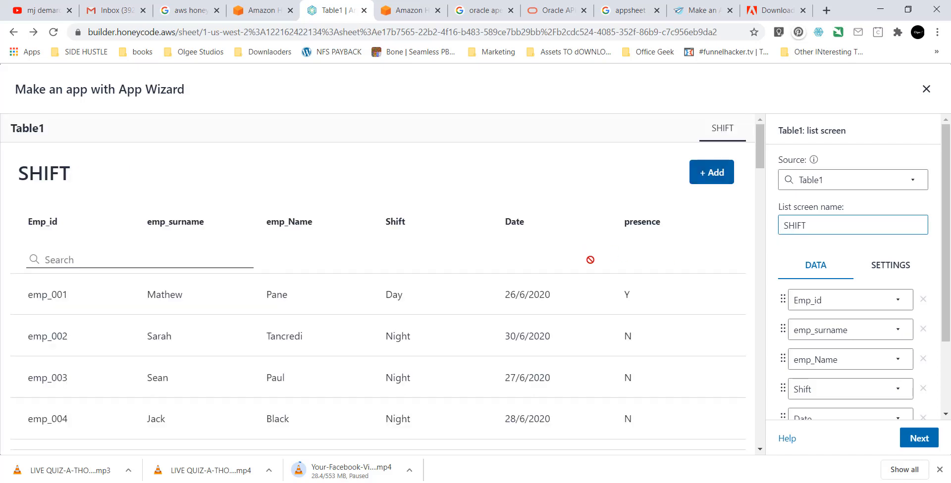
{"action": "scroll", "coordinate": [591, 260], "scroll_direction": "down", "scroll_amount": 1}
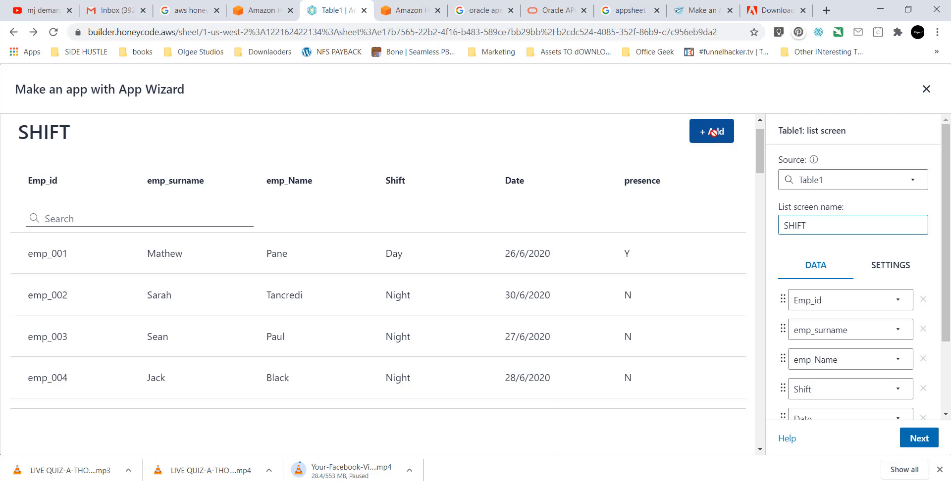
{"action": "scroll", "coordinate": [434, 197], "scroll_direction": "up", "scroll_amount": 1}
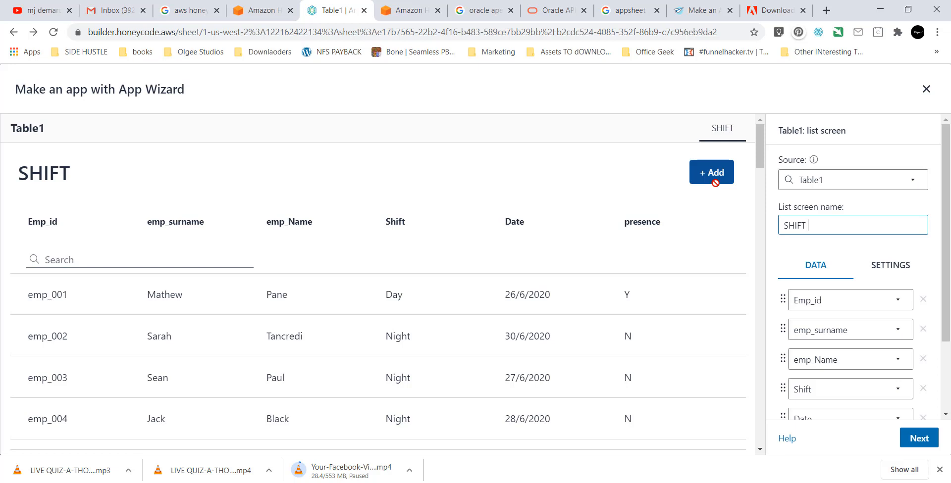
{"action": "scroll", "coordinate": [65, 313], "scroll_direction": "down", "scroll_amount": 1}
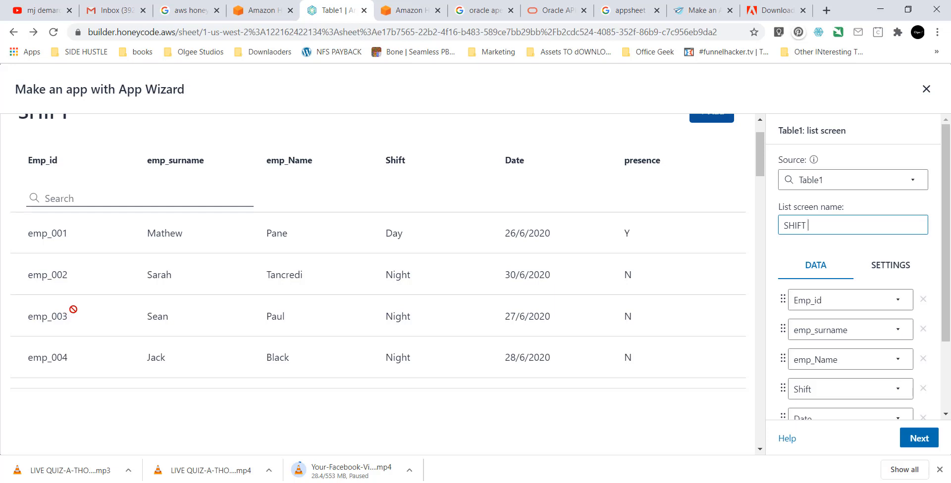
{"action": "scroll", "coordinate": [459, 324], "scroll_direction": "up", "scroll_amount": 1}
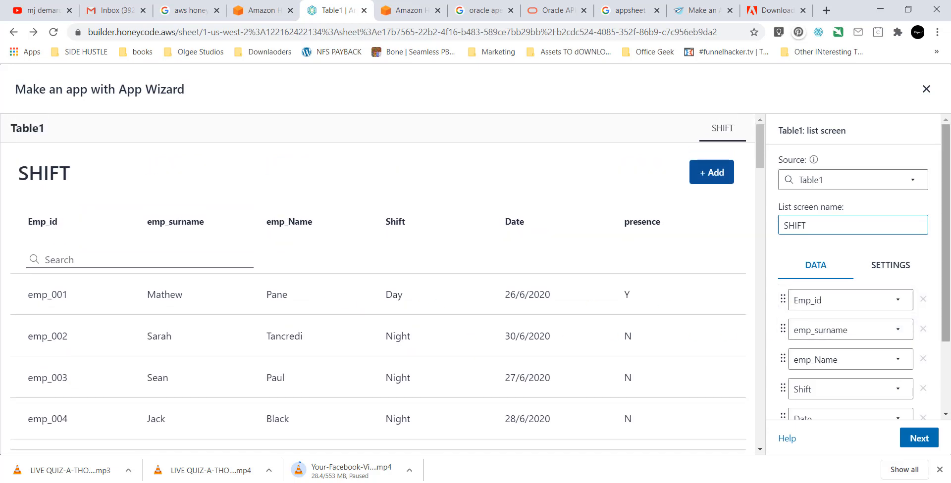
Remove Emp_id from the SHIFT list screen and go on to the detail screen.
{"action": "left_click", "coordinate": [924, 301]}
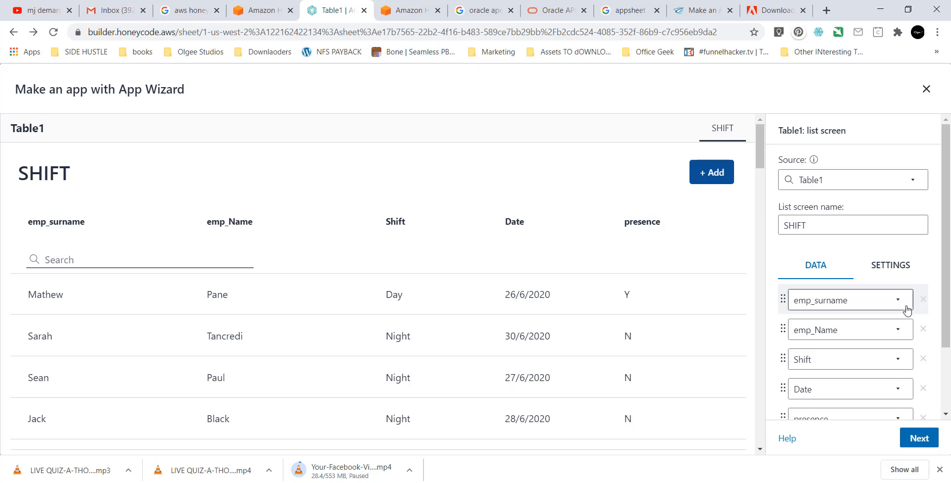
{"action": "scroll", "coordinate": [907, 322], "scroll_direction": "down", "scroll_amount": 1}
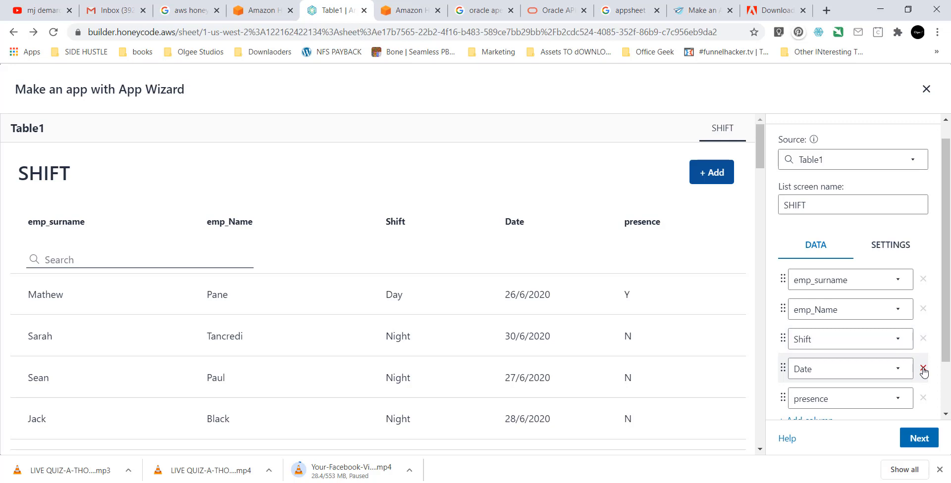
{"action": "scroll", "coordinate": [702, 325], "scroll_direction": "down", "scroll_amount": 1}
{"action": "scroll", "coordinate": [871, 369], "scroll_direction": "down", "scroll_amount": 1}
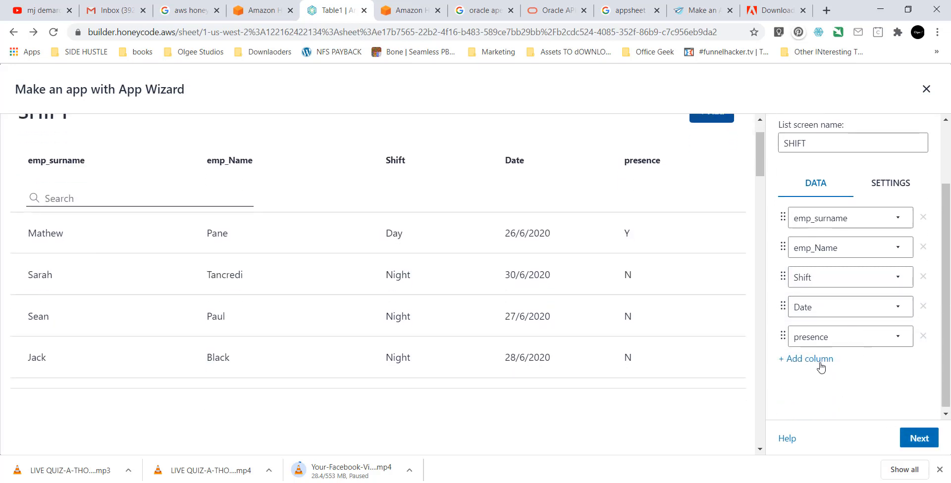
{"action": "scroll", "coordinate": [835, 367], "scroll_direction": "up", "scroll_amount": 1}
{"action": "scroll", "coordinate": [834, 367], "scroll_direction": "down", "scroll_amount": 1}
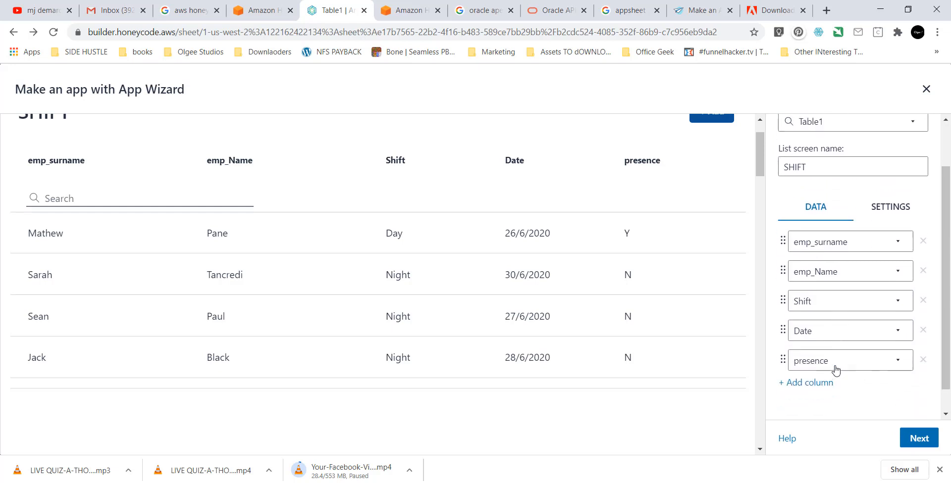
{"action": "left_click", "coordinate": [921, 439]}
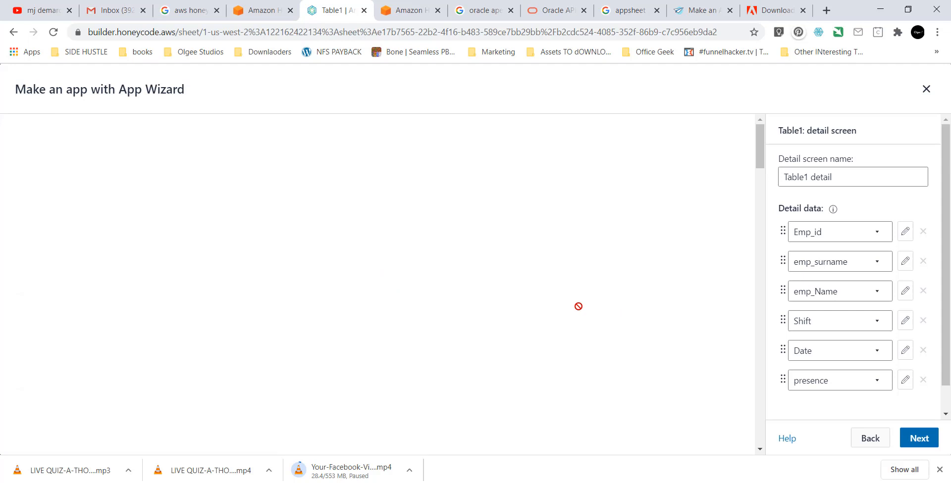
Remove Date, presence and Shift from the SHIFT list screen, then return to the detail screen.
{"action": "scroll", "coordinate": [578, 306], "scroll_direction": "down", "scroll_amount": 1}
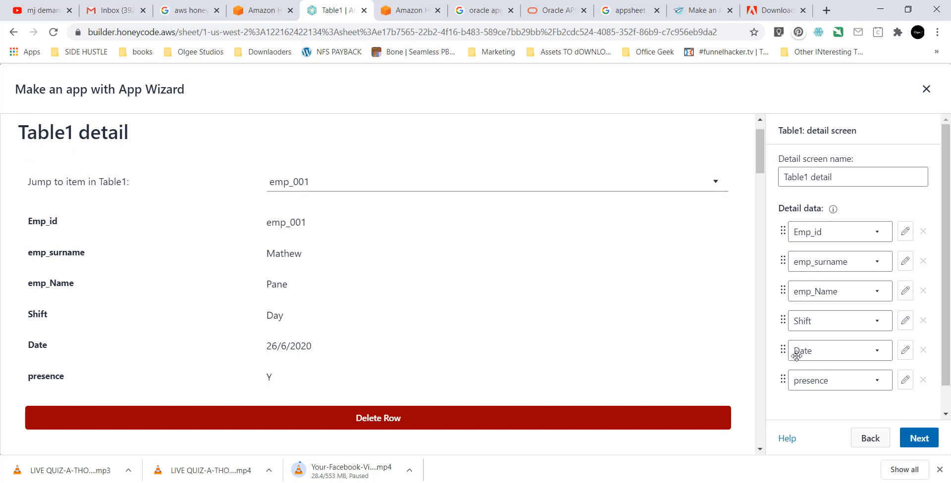
{"action": "left_click", "coordinate": [876, 433]}
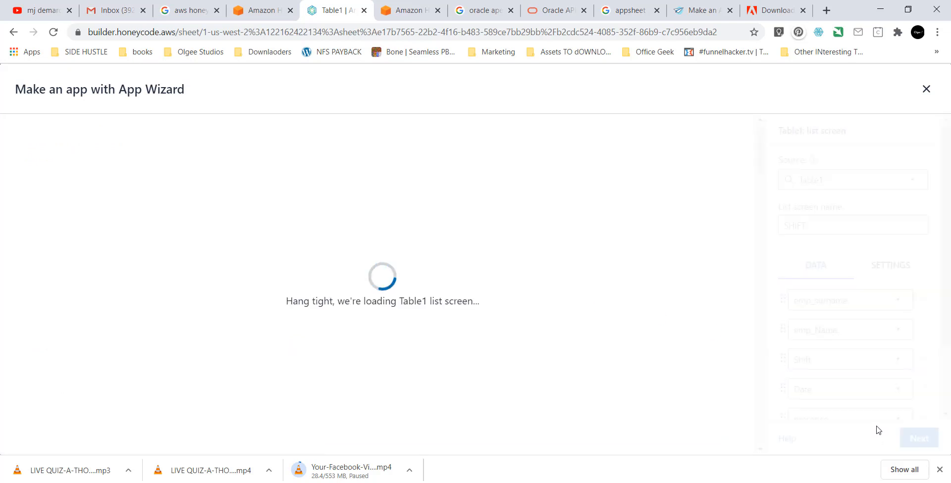
{"action": "scroll", "coordinate": [891, 342], "scroll_direction": "down", "scroll_amount": 1}
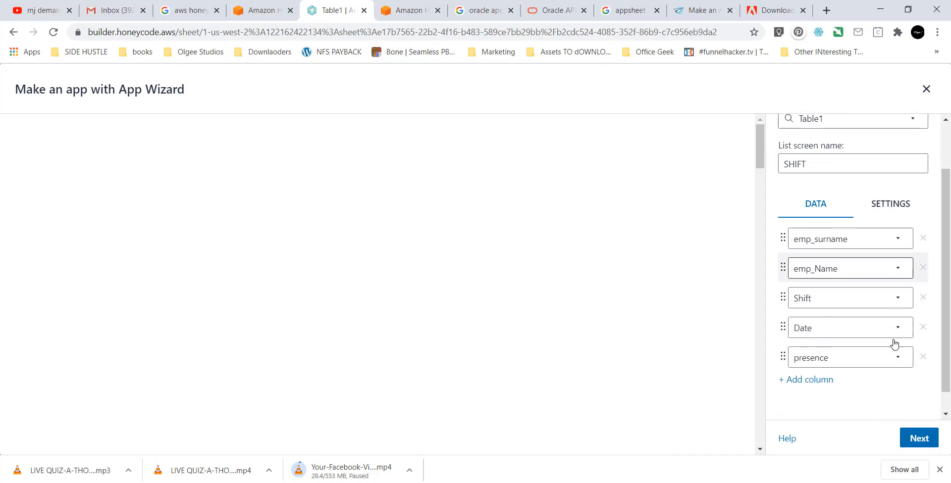
{"action": "left_click", "coordinate": [923, 327]}
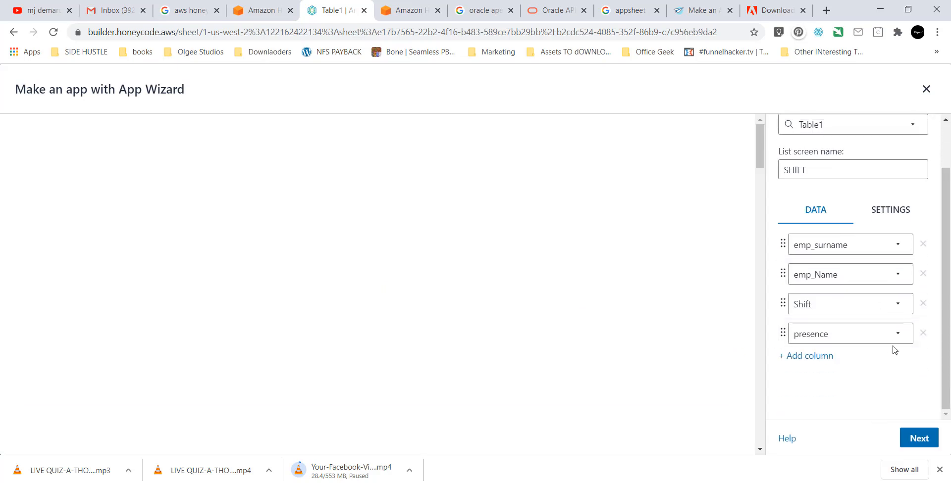
{"action": "left_click", "coordinate": [923, 333]}
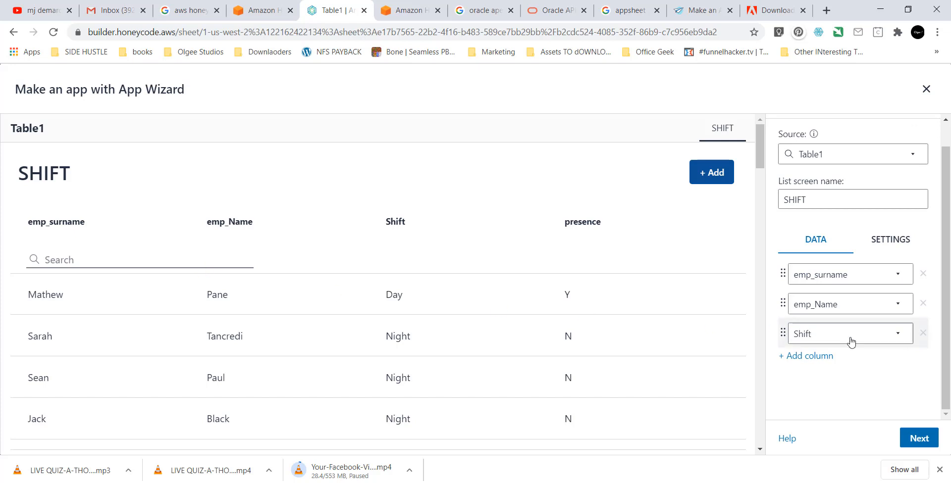
{"action": "left_click", "coordinate": [922, 333]}
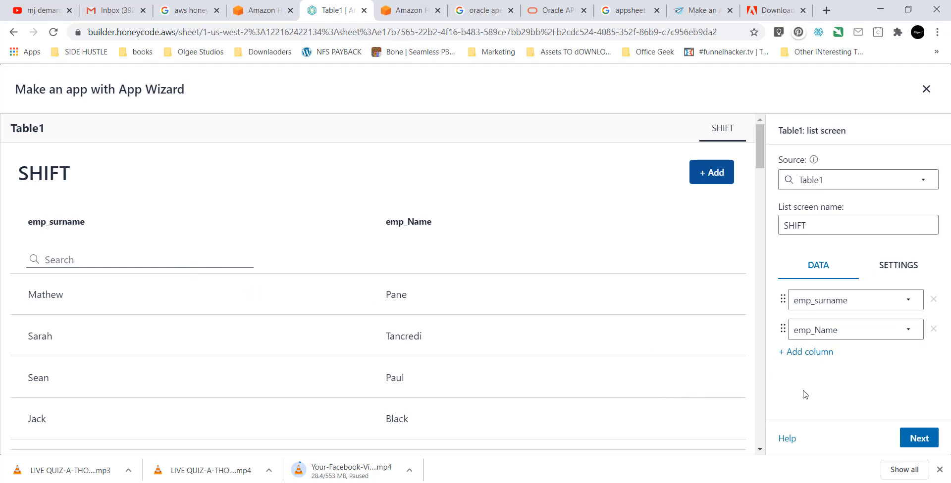
{"action": "left_click", "coordinate": [917, 438]}
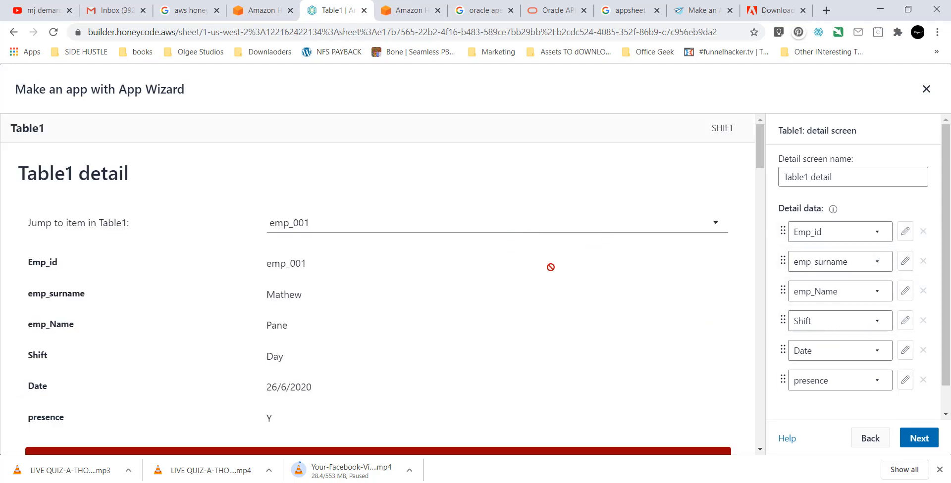
Remove Emp_id from the detail screen's fields.
{"action": "scroll", "coordinate": [524, 272], "scroll_direction": "down", "scroll_amount": 1}
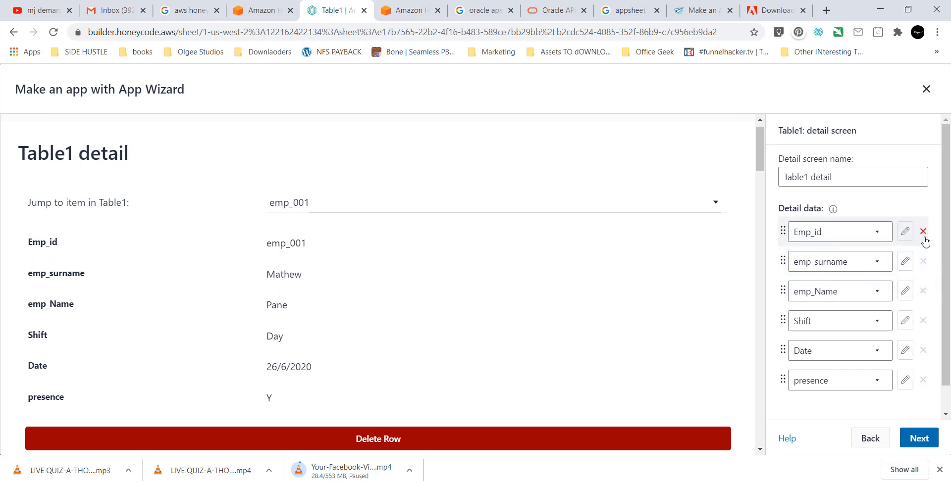
{"action": "scroll", "coordinate": [892, 302], "scroll_direction": "down", "scroll_amount": 1}
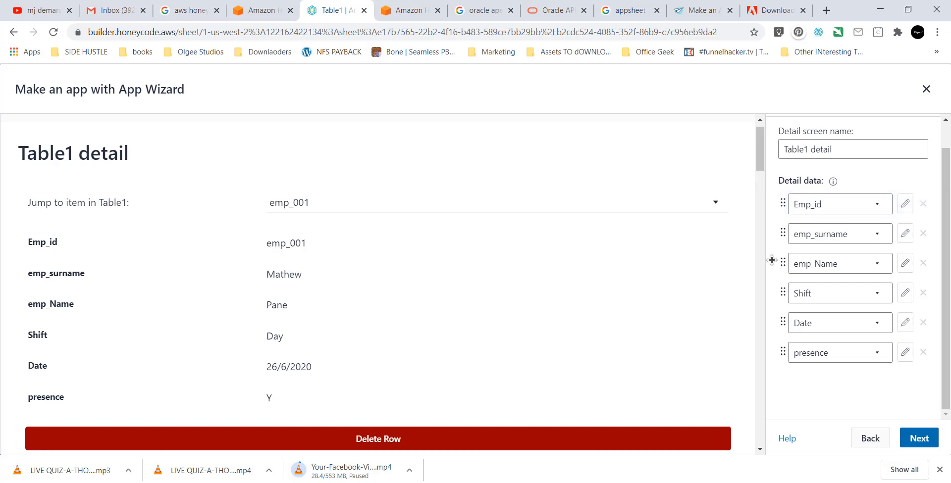
{"action": "left_click", "coordinate": [923, 204]}
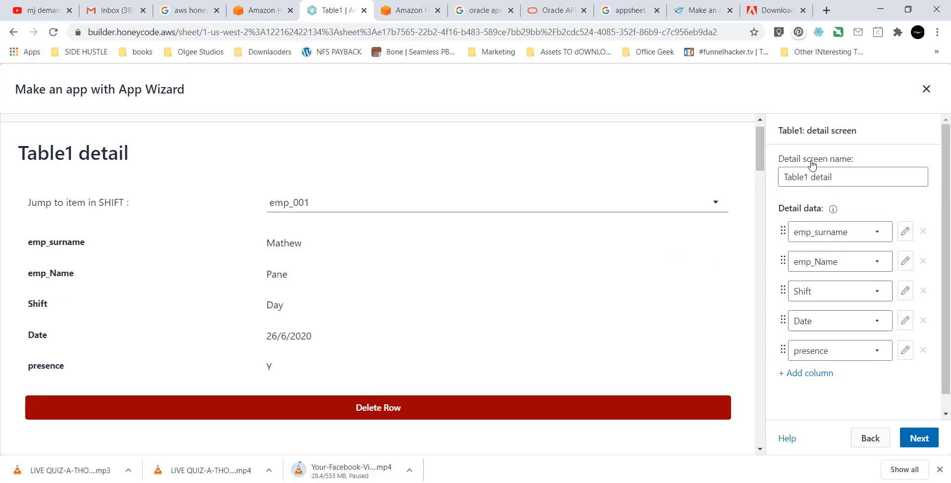
Replace the detail screen name with STAFF SHIFT DETAILS.
{"action": "left_click", "coordinate": [839, 181]}
{"action": "left_click_drag", "start_coordinate": [840, 180], "coordinate": [784, 184]}
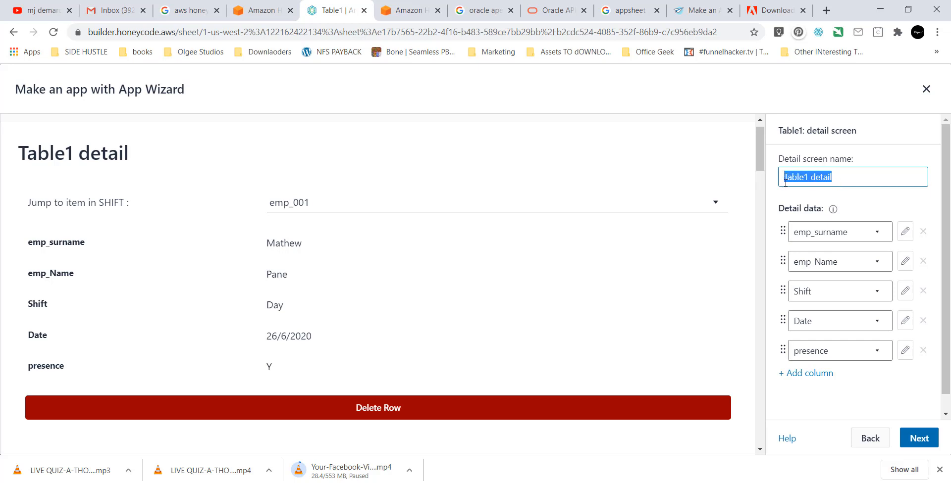
{"action": "type", "text": "STAF"}
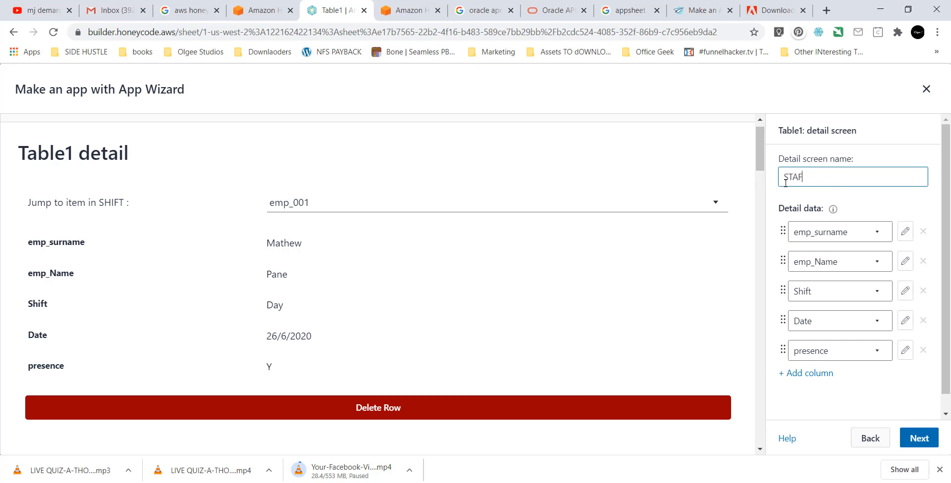
{"action": "type", "text": "F DET"}
{"action": "key", "text": "BackSpace"}
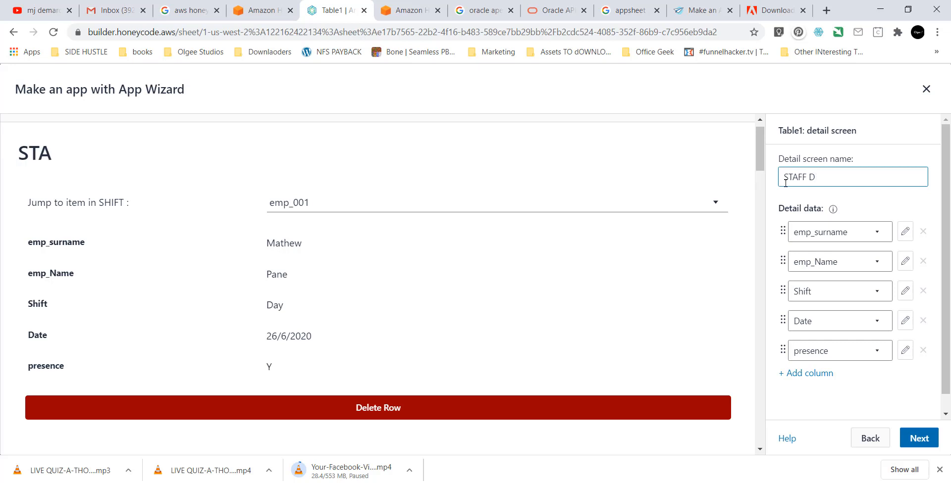
{"action": "type", "text": "A"}
{"action": "key", "text": "BackSpace"}
{"action": "type", "text": "ETAU"}
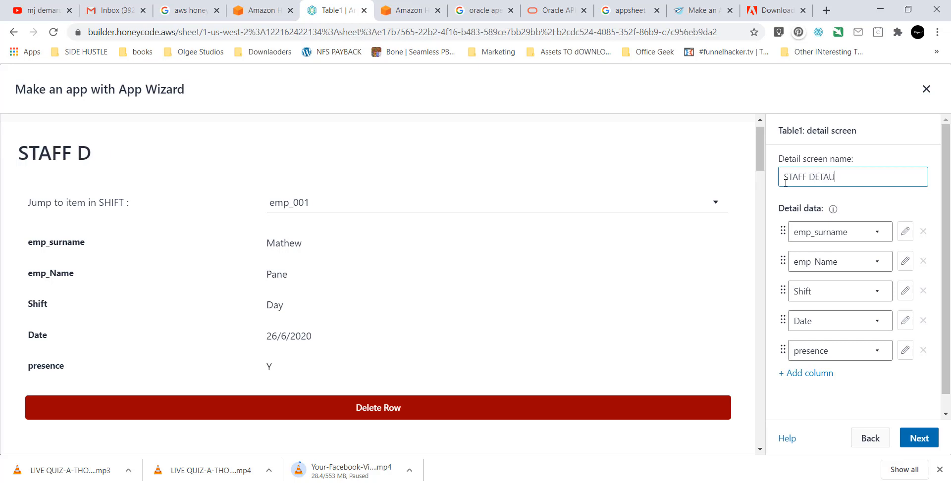
{"action": "type", "text": "LS"}
{"action": "type", "text": "SHIFT"}
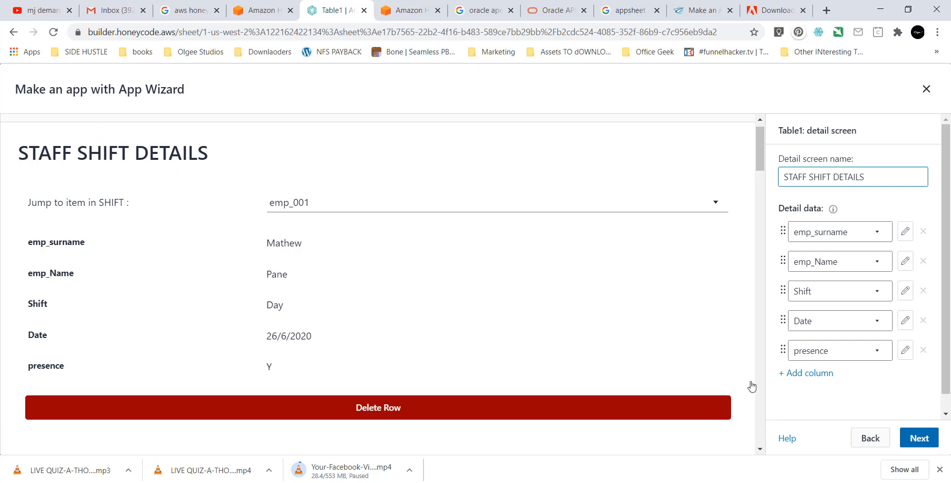
Name the Table1 form screen 'NEW STAFF ENTRY' and apply the form settings.
{"action": "left_click", "coordinate": [919, 439]}
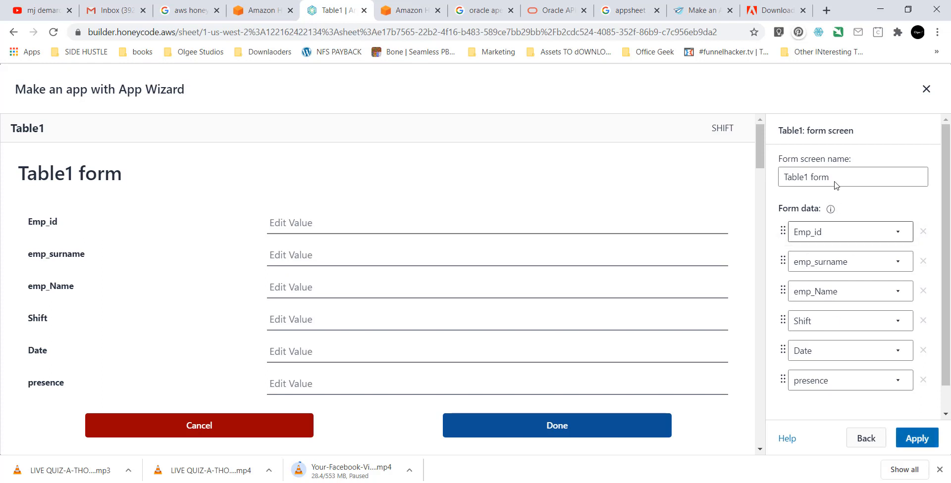
{"action": "left_click_drag", "start_coordinate": [837, 181], "coordinate": [729, 177]}
{"action": "type", "text": "NEW"}
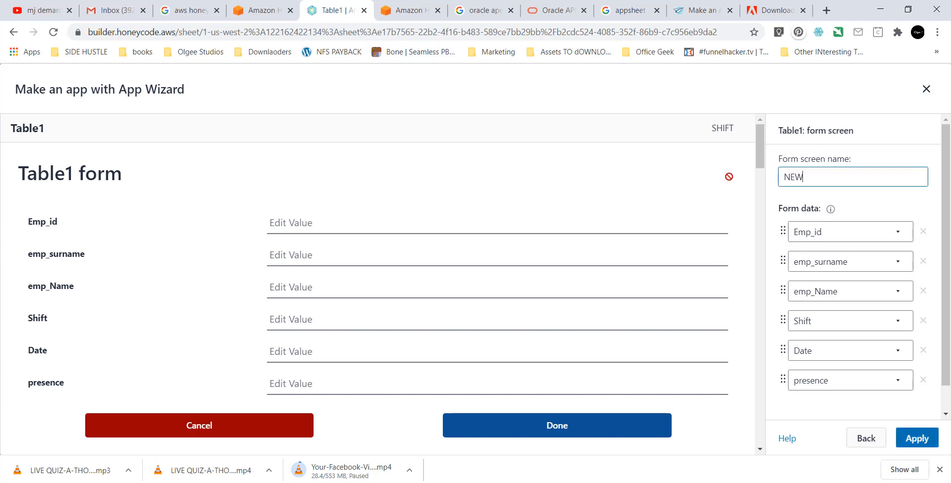
{"action": "type", "text": " STAFF EMN"}
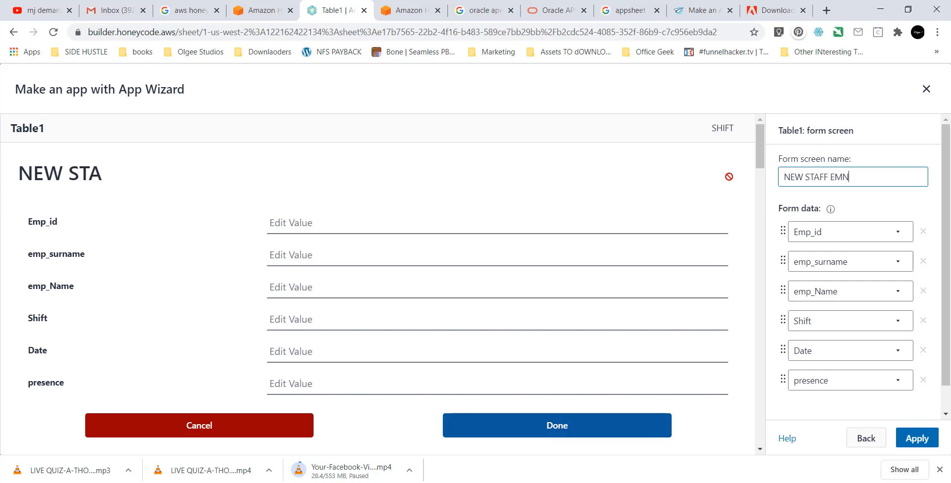
{"action": "key", "text": "BackSpace"}
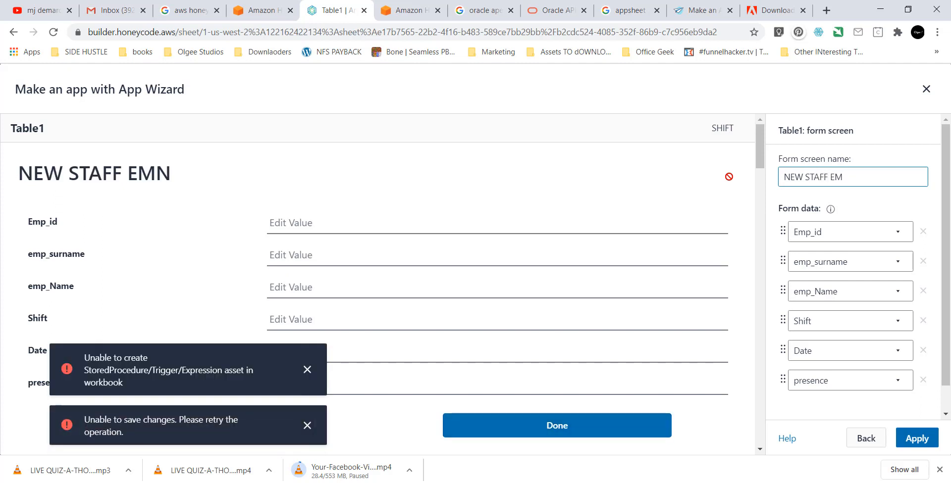
{"action": "key", "text": "BackSpace"}
{"action": "type", "text": "NTRY"}
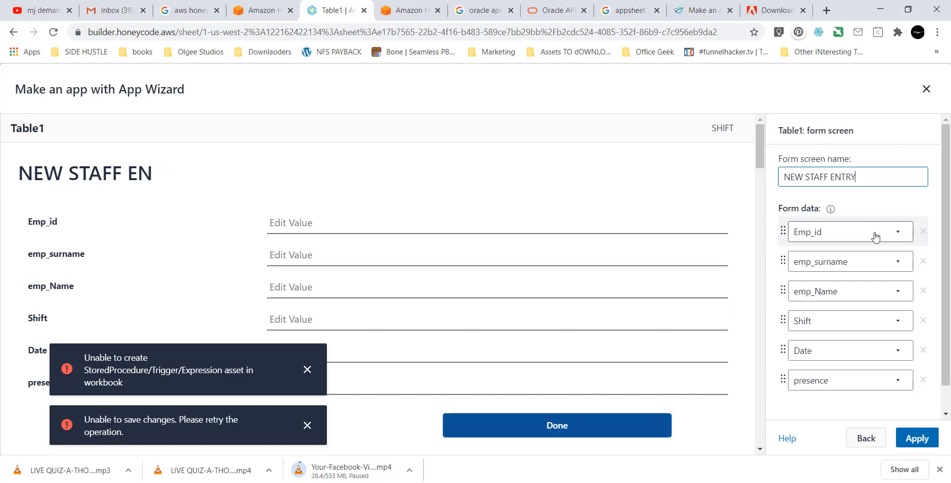
{"action": "left_click", "coordinate": [916, 439]}
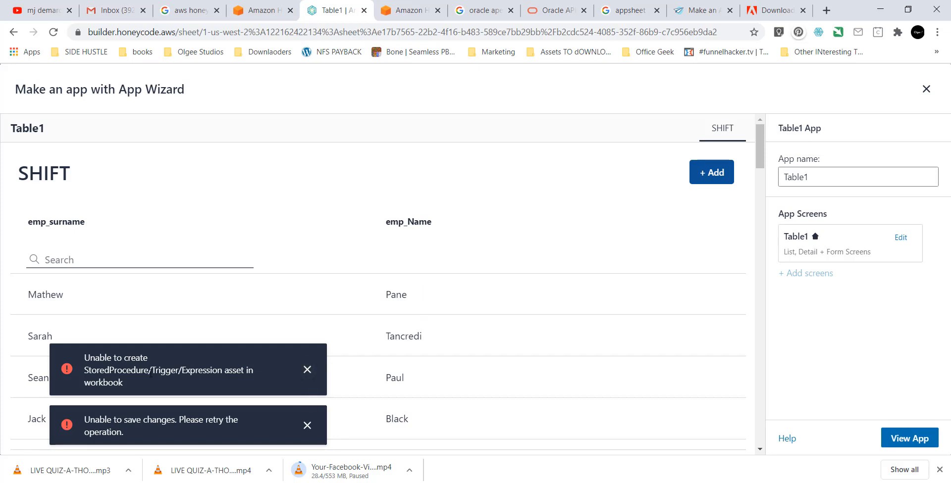
Close the stored-procedure and save-failure error messages, then launch the finished app in a new tab.
{"action": "left_click", "coordinate": [307, 370]}
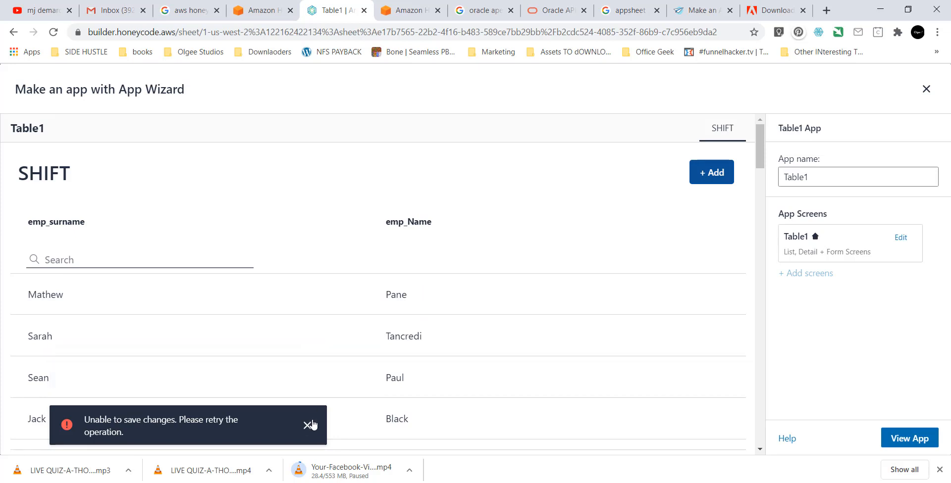
{"action": "left_click", "coordinate": [307, 426]}
{"action": "scroll", "coordinate": [567, 327], "scroll_direction": "down", "scroll_amount": 1}
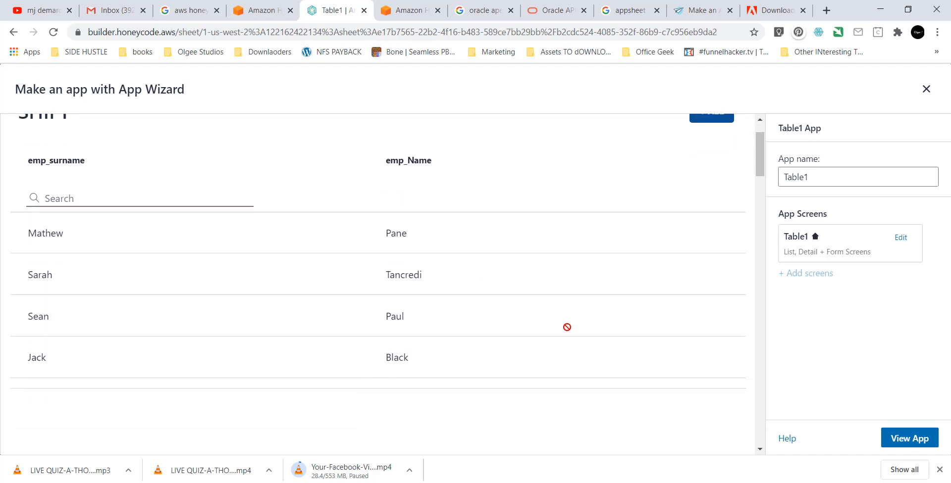
{"action": "scroll", "coordinate": [567, 327], "scroll_direction": "down", "scroll_amount": 1}
{"action": "scroll", "coordinate": [531, 315], "scroll_direction": "up", "scroll_amount": 1}
{"action": "scroll", "coordinate": [530, 315], "scroll_direction": "up", "scroll_amount": 1}
{"action": "scroll", "coordinate": [530, 315], "scroll_direction": "up", "scroll_amount": 1}
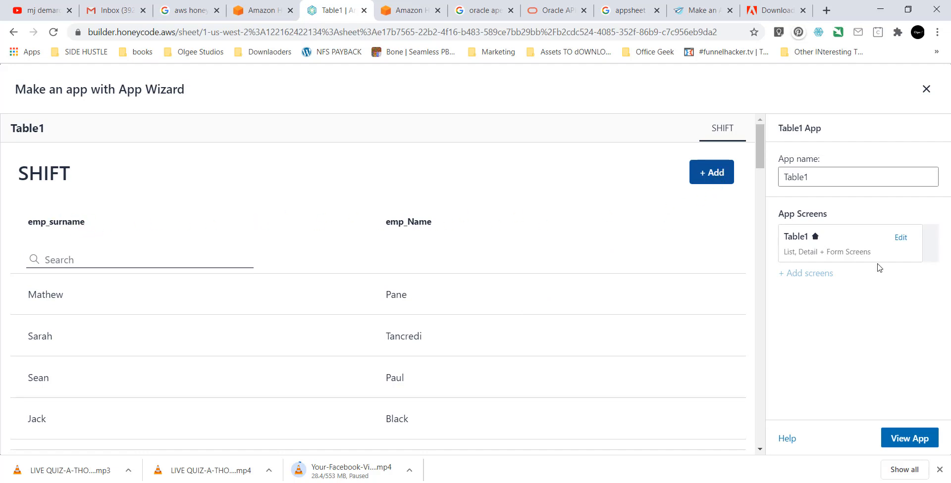
{"action": "left_click", "coordinate": [903, 439]}
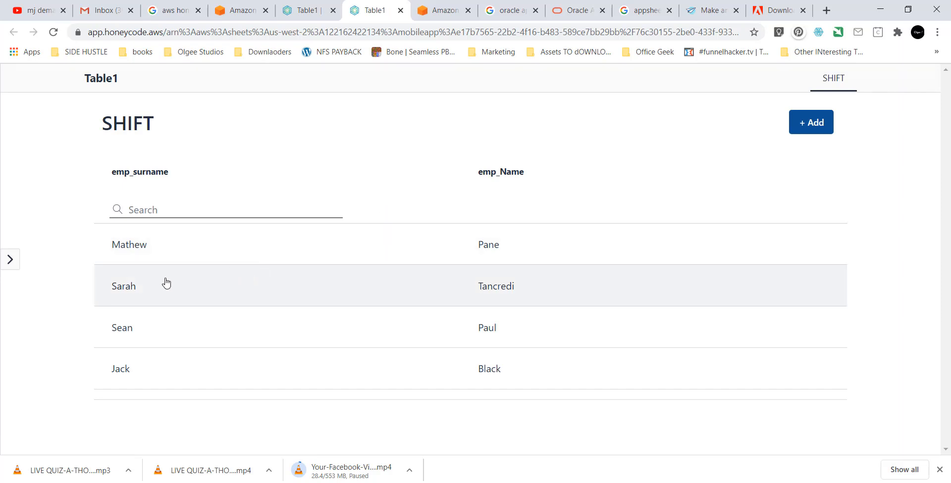
Toggle the navigation sidebar, then view the second and third staff members' shift details.
{"action": "left_click", "coordinate": [10, 261]}
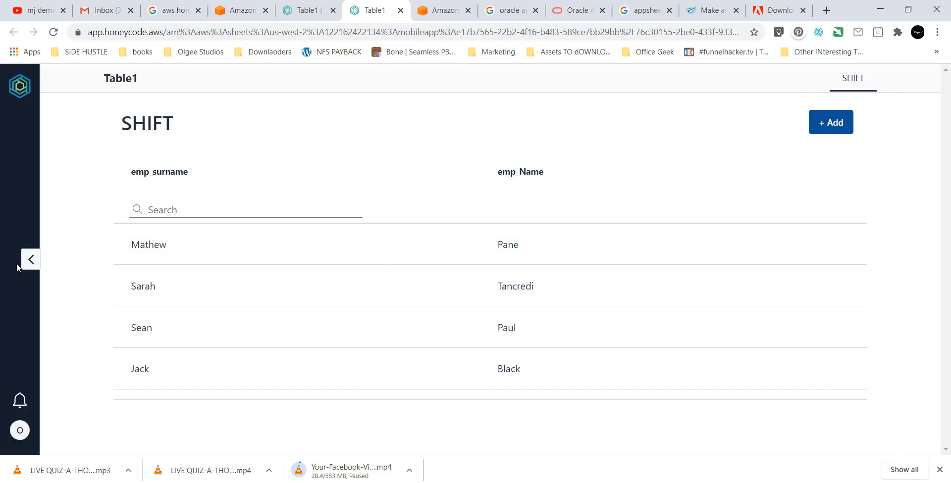
{"action": "left_click", "coordinate": [24, 266]}
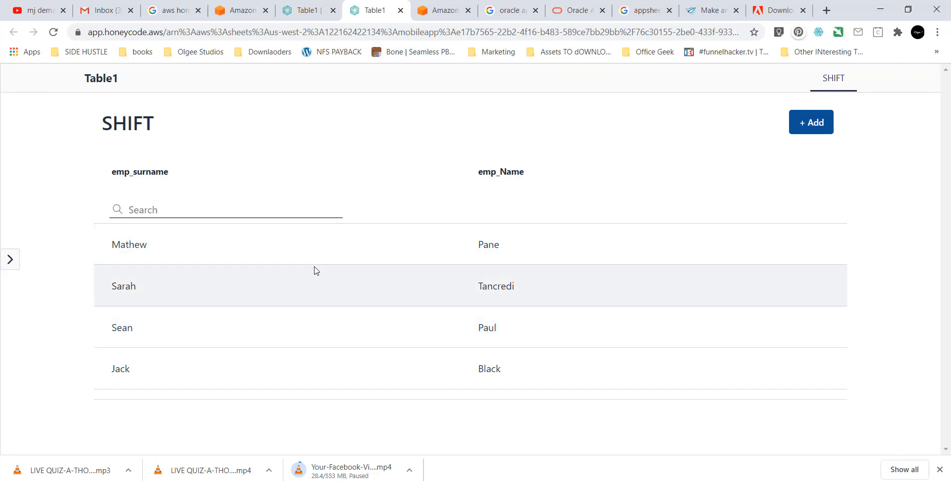
{"action": "left_click", "coordinate": [334, 291]}
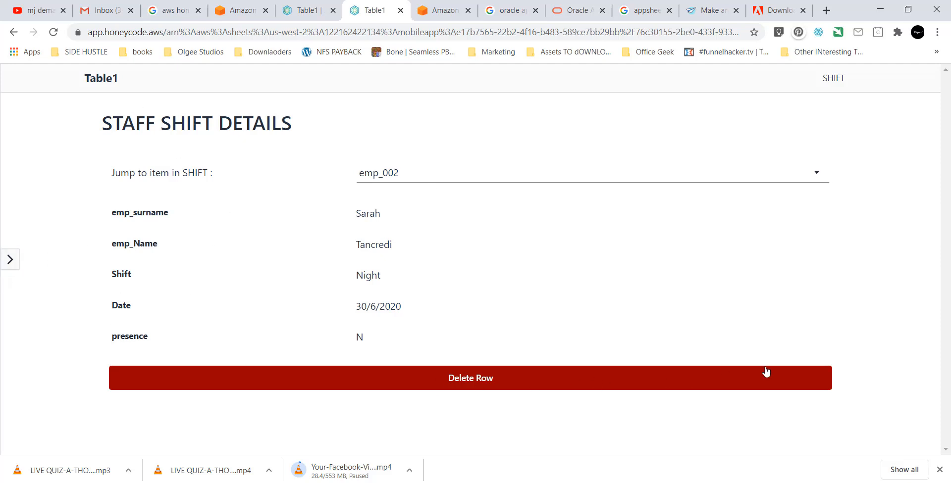
{"action": "left_click", "coordinate": [832, 79]}
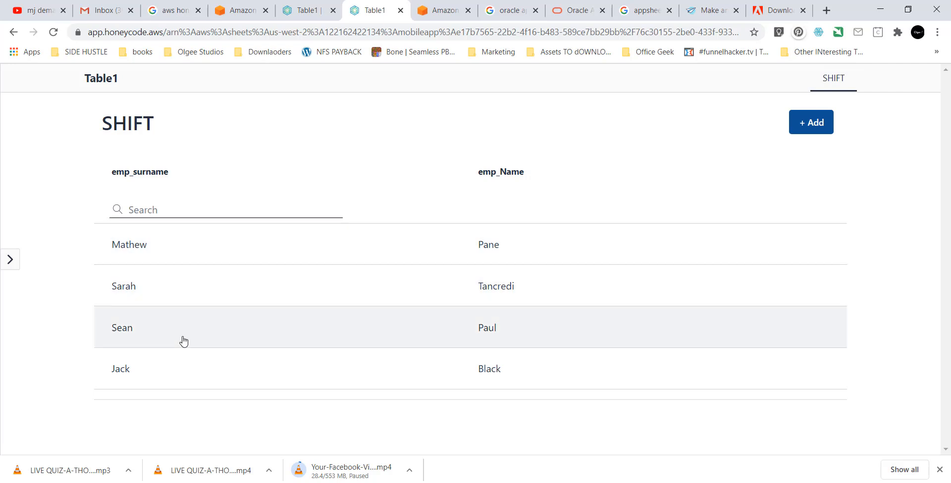
{"action": "left_click", "coordinate": [174, 347]}
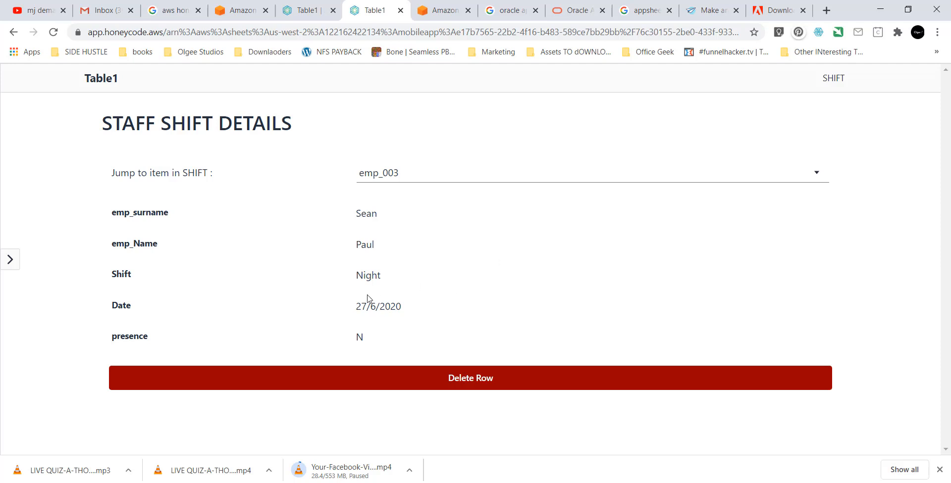
{"action": "left_click", "coordinate": [833, 79]}
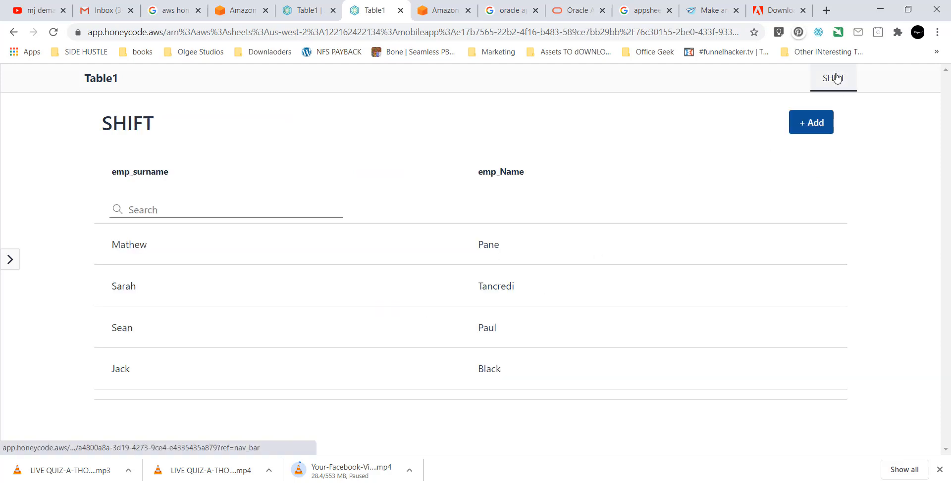
View emp_001's shift details, check the Jump to item list, and return to the SHIFT list.
{"action": "left_click", "coordinate": [268, 259]}
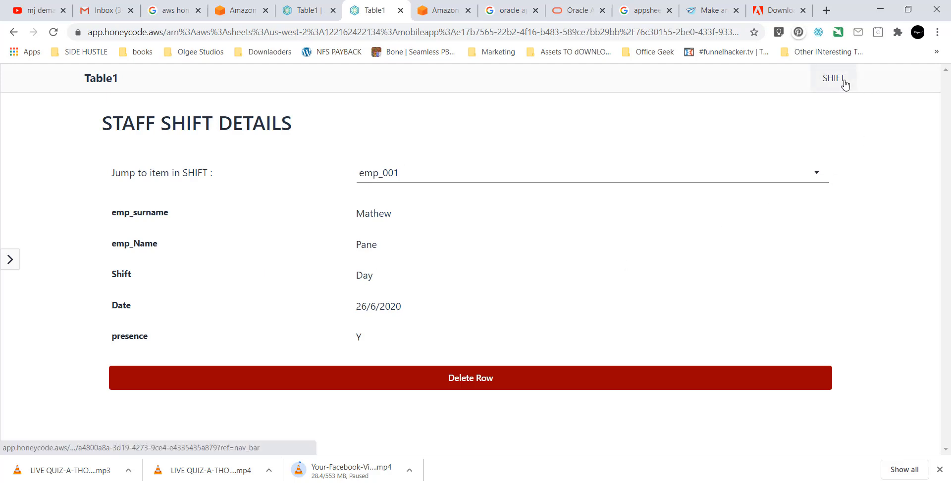
{"action": "left_click", "coordinate": [749, 168]}
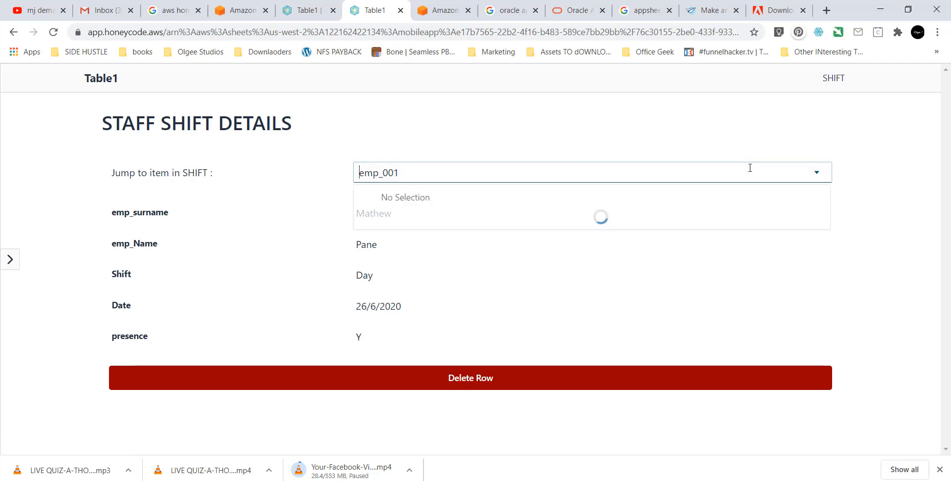
{"action": "left_click", "coordinate": [478, 170]}
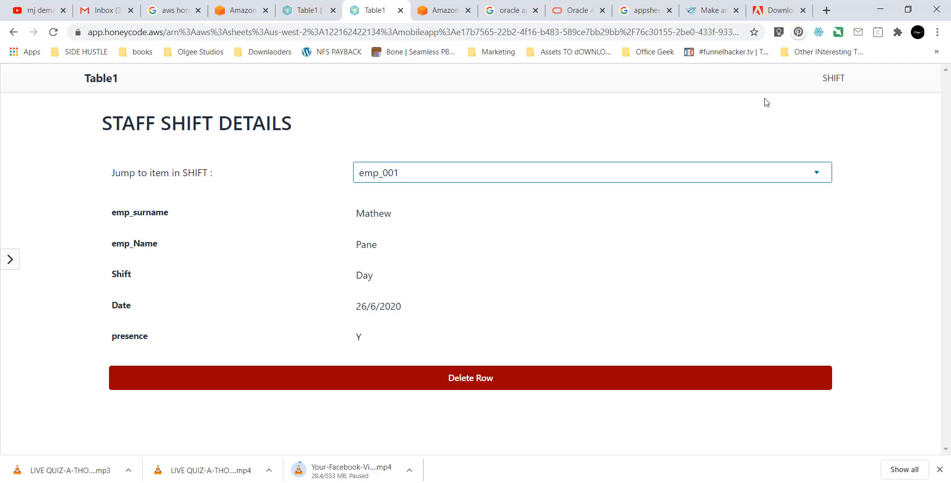
{"action": "left_click", "coordinate": [842, 85]}
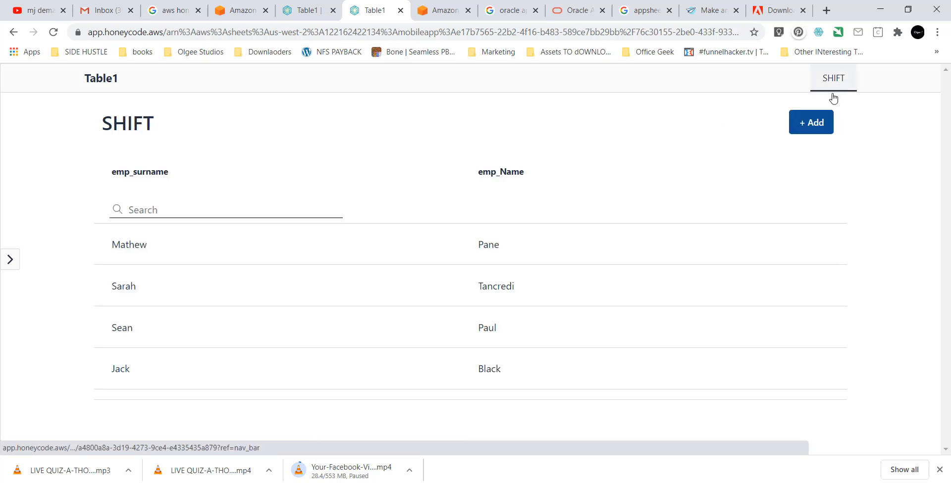
{"action": "left_click", "coordinate": [284, 214]}
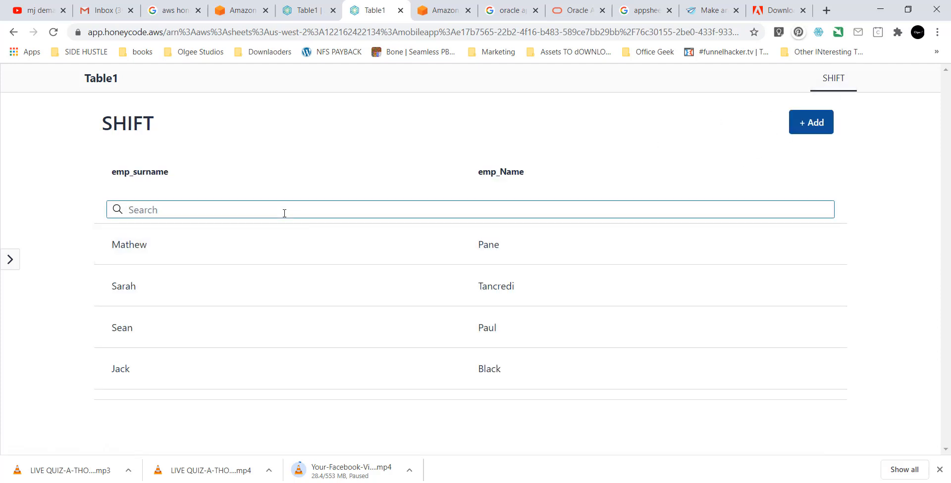
Search the staff list for MATH, view the matching record, then clear the search.
{"action": "type", "text": "MATH"}
{"action": "left_click", "coordinate": [198, 259]}
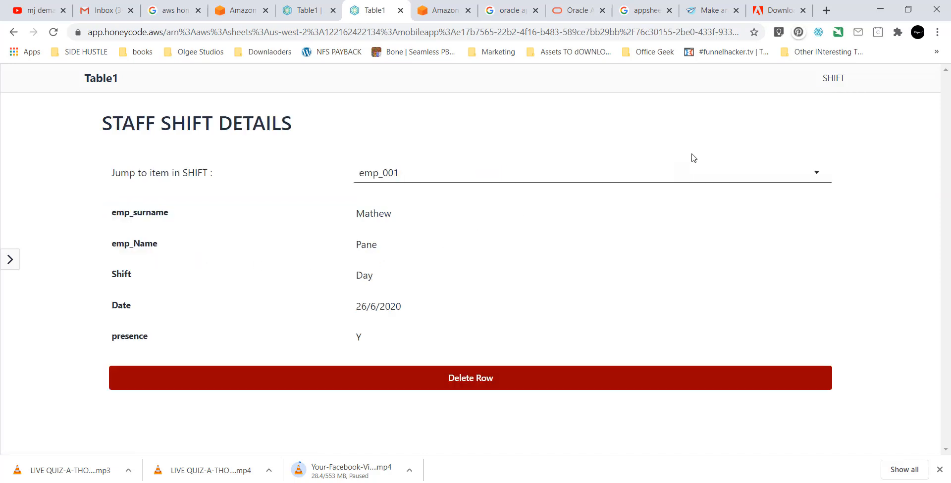
{"action": "left_click", "coordinate": [833, 79]}
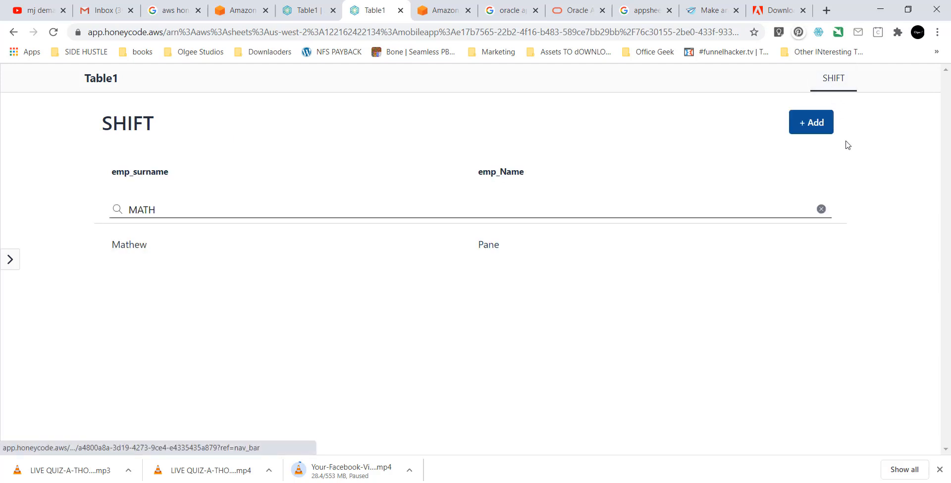
{"action": "left_click", "coordinate": [823, 210]}
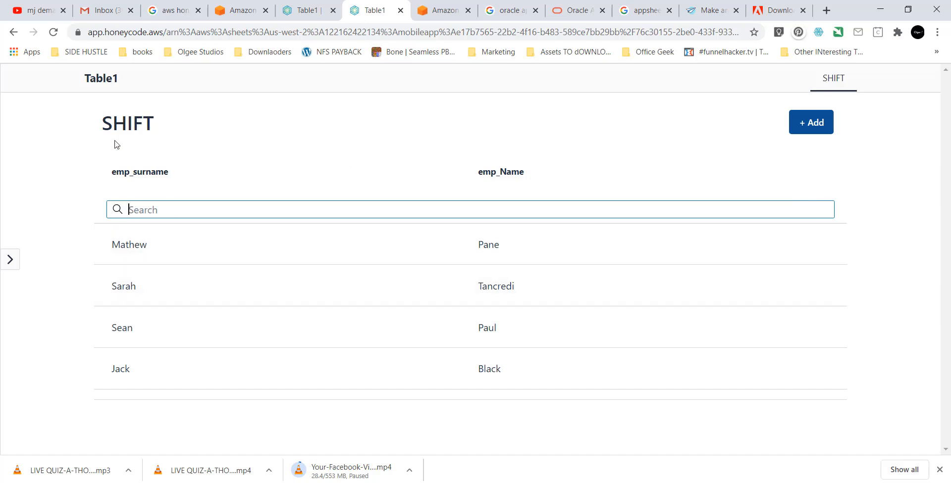
Check Table1's data in the builder tab, then open the new staff entry form.
{"action": "left_click", "coordinate": [298, 14]}
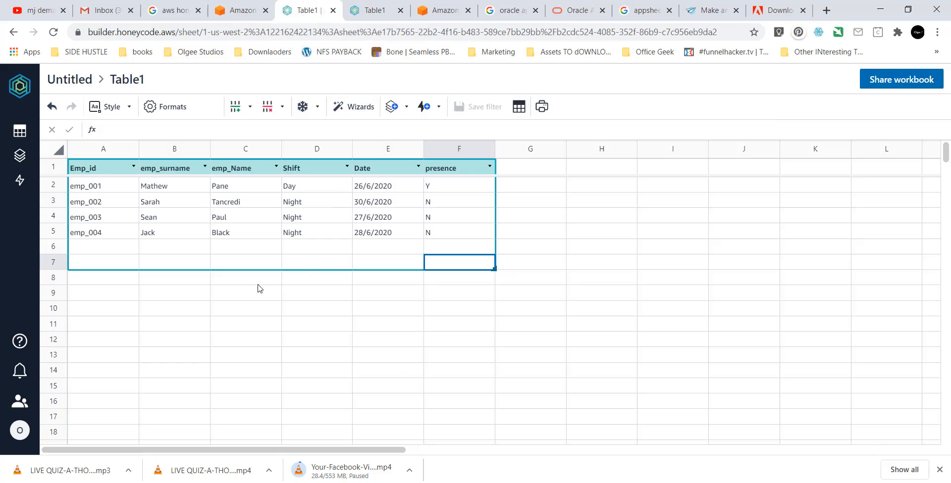
{"action": "left_click", "coordinate": [364, 20]}
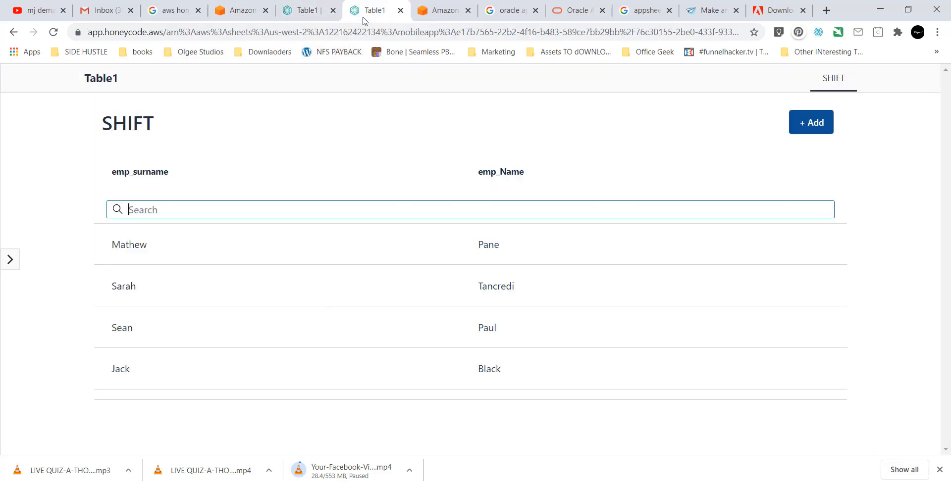
{"action": "left_click", "coordinate": [811, 127]}
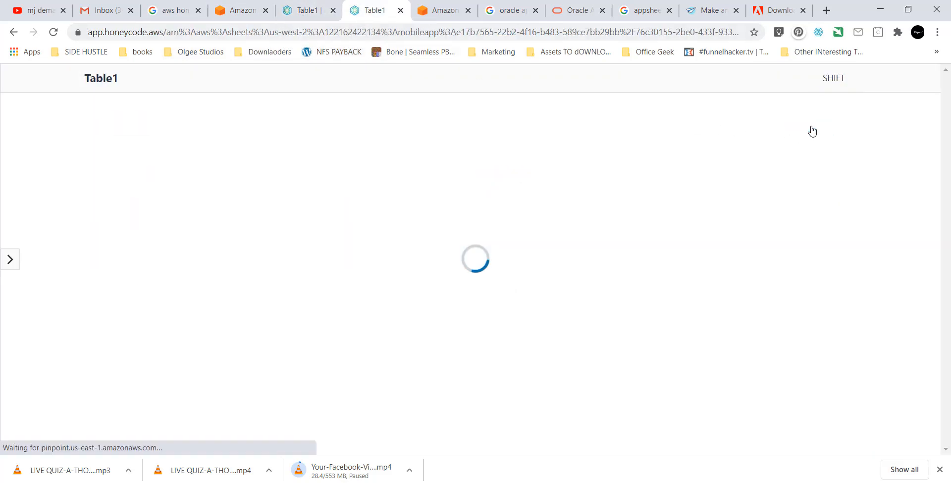
Enter Emp_id emp_008 and the new employee's surname and first name.
{"action": "left_click", "coordinate": [383, 179]}
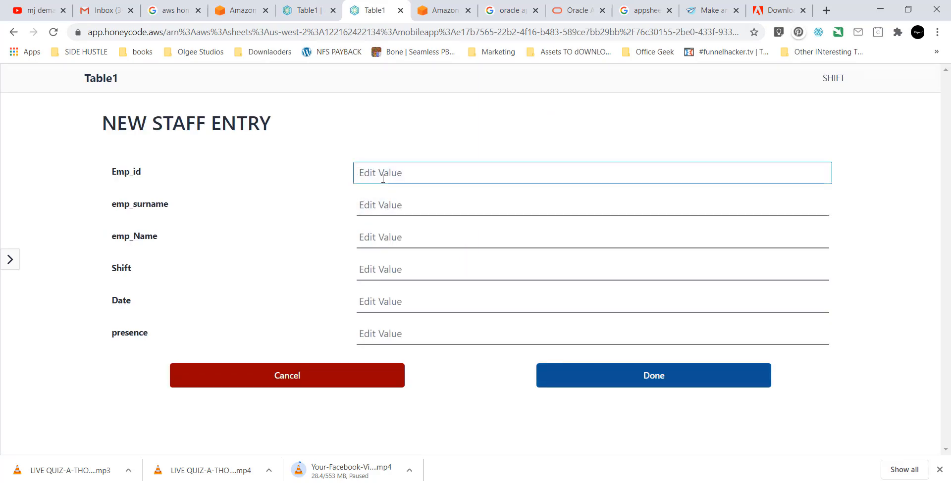
{"action": "type", "text": "emp_00"}
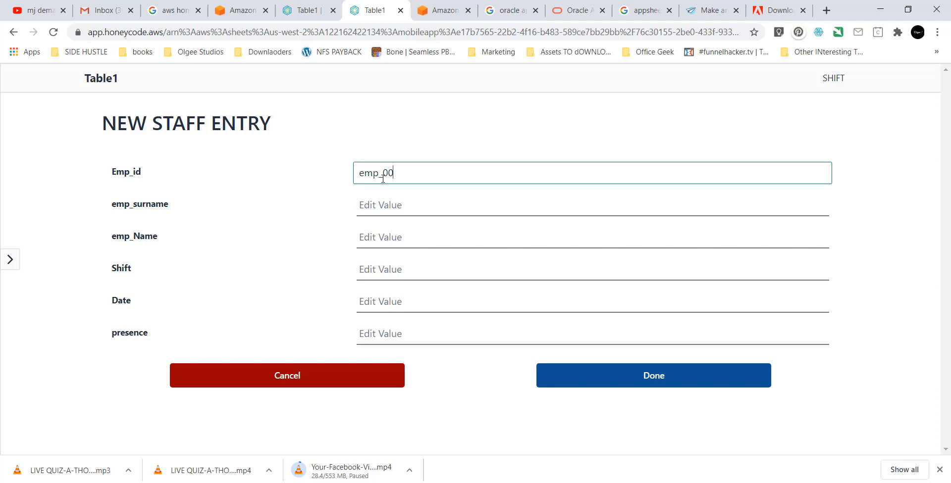
{"action": "type", "text": "8"}
{"action": "left_click", "coordinate": [372, 201]}
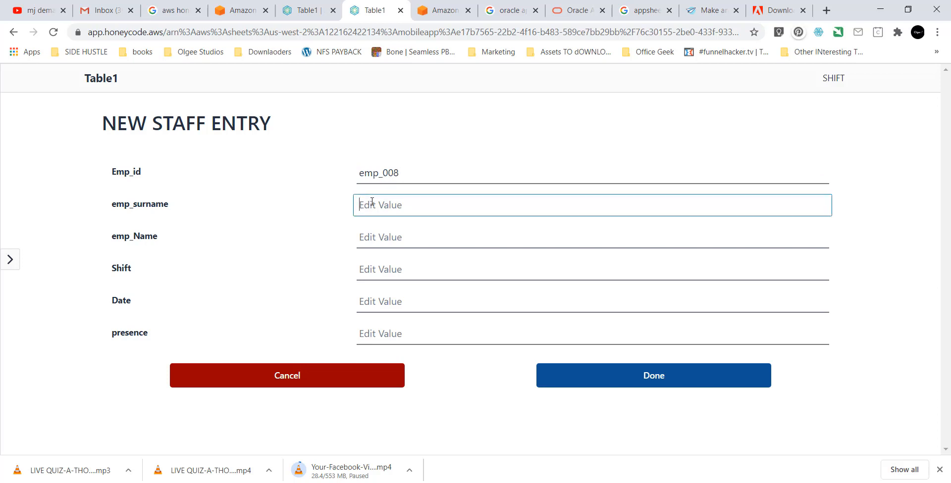
{"action": "type", "text": "Office"}
{"action": "key", "text": "Tab"}
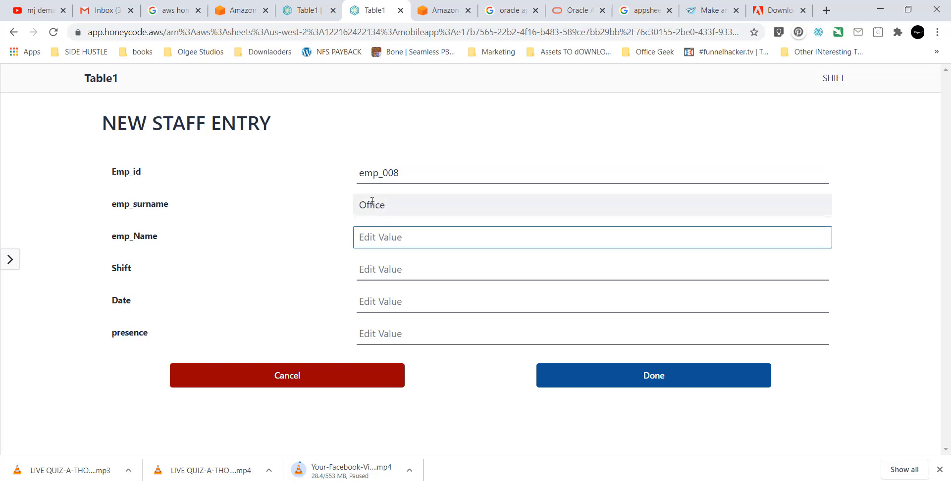
{"action": "type", "text": "gEE"}
{"action": "key", "text": "BackSpace"}
{"action": "key", "text": "BackSpace"}
{"action": "key", "text": "BackSpace"}
{"action": "type", "text": "G"}
Set the new entry's presence to N and its date to 30/06/2020.
{"action": "left_click", "coordinate": [374, 271]}
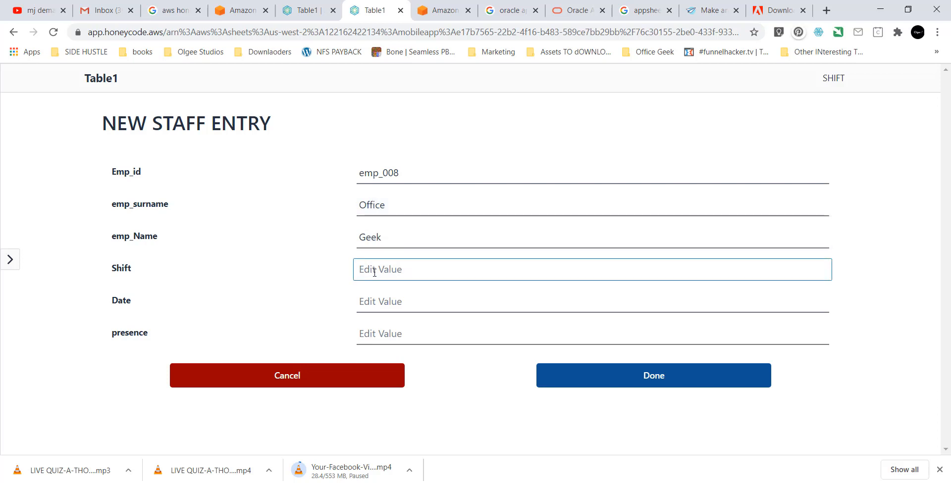
{"action": "left_click", "coordinate": [371, 334]}
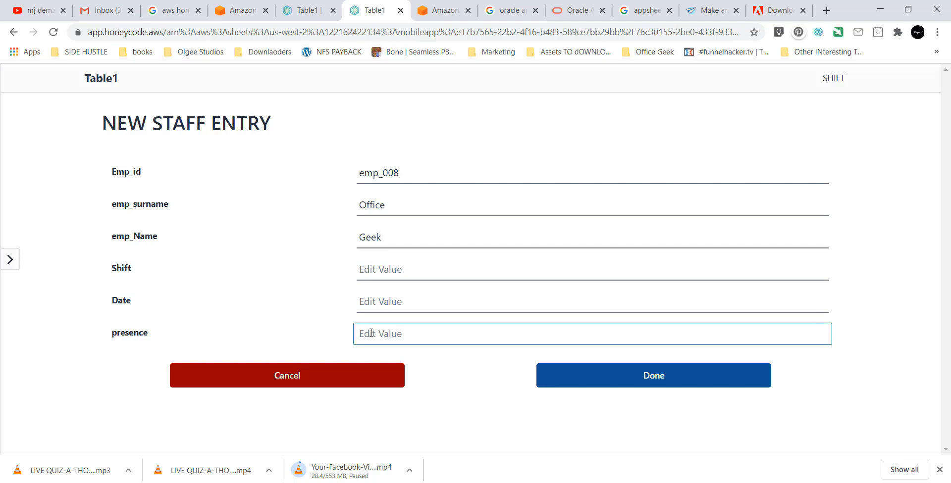
{"action": "type", "text": "n"}
{"action": "key", "text": "BackSpace"}
{"action": "type", "text": "N"}
{"action": "left_click", "coordinate": [397, 303]}
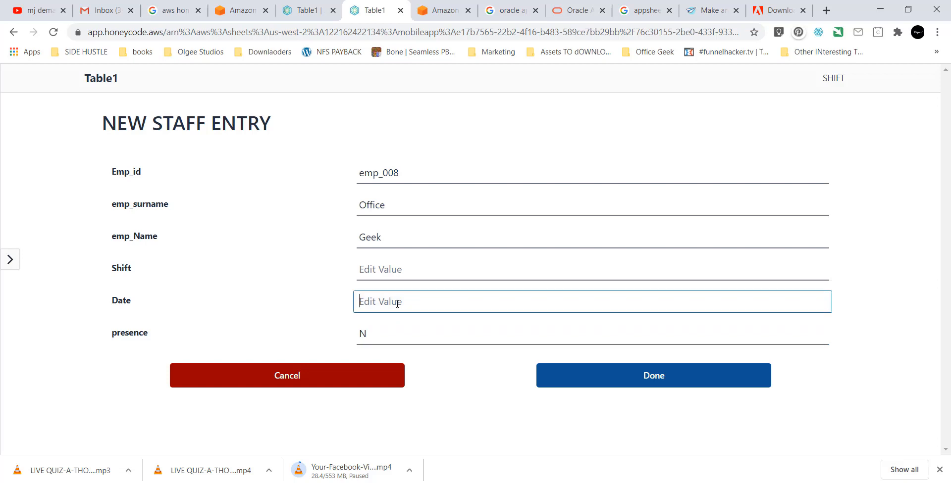
{"action": "type", "text": "8"}
{"action": "key", "text": "BackSpace"}
{"action": "type", "text": "09"}
{"action": "type", "text": "/06"}
{"action": "key", "text": "shift+Left"}
{"action": "key", "text": "shift+Left"}
{"action": "type", "text": "30/06/2020"}
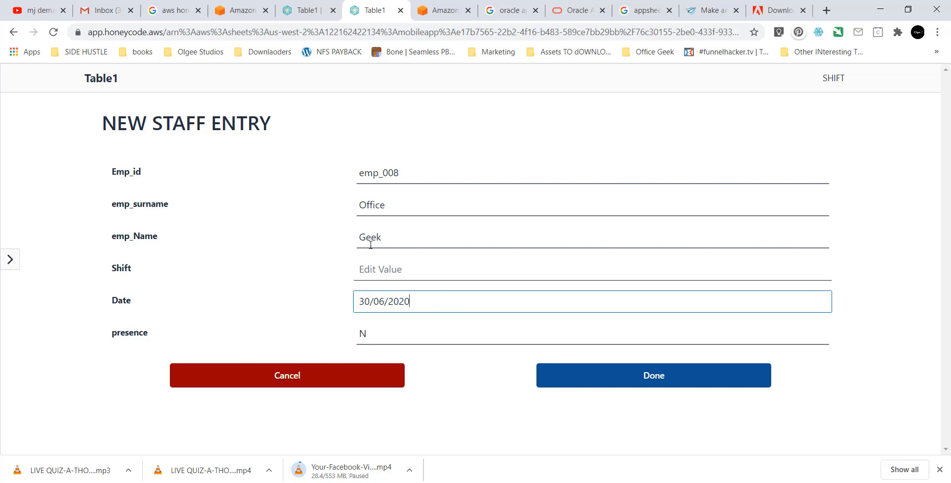
Set the Shift field to Day and submit the new staff entry.
{"action": "left_click", "coordinate": [393, 270]}
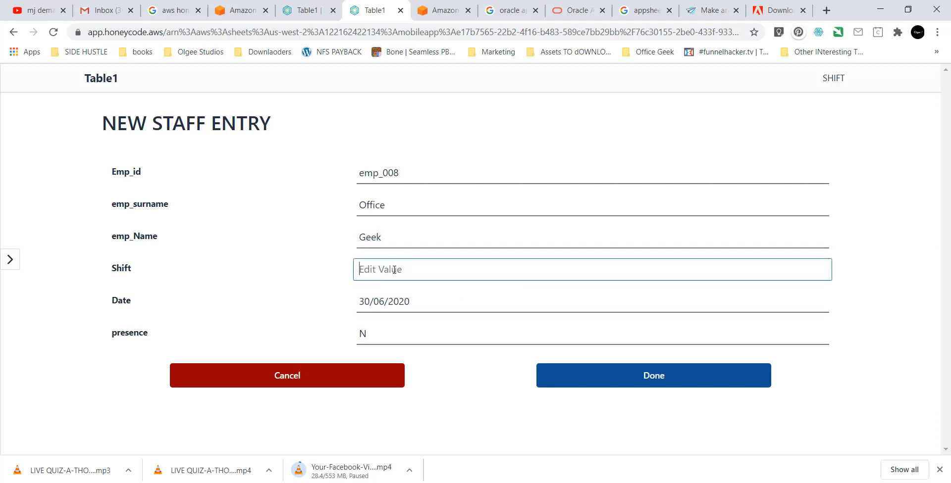
{"action": "type", "text": "Day"}
{"action": "left_click", "coordinate": [564, 380]}
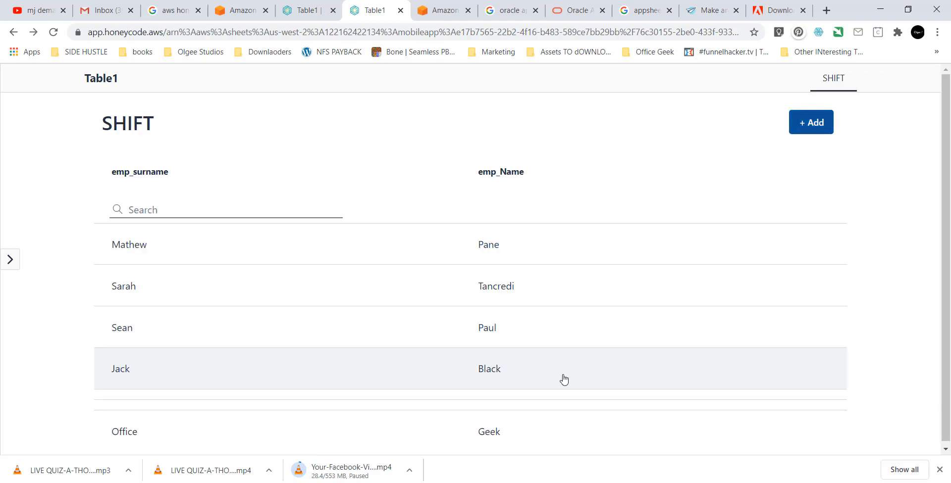
View the new emp_008 row's shift details, then return to the Table1 builder tab.
{"action": "scroll", "coordinate": [484, 399], "scroll_direction": "down", "scroll_amount": 1}
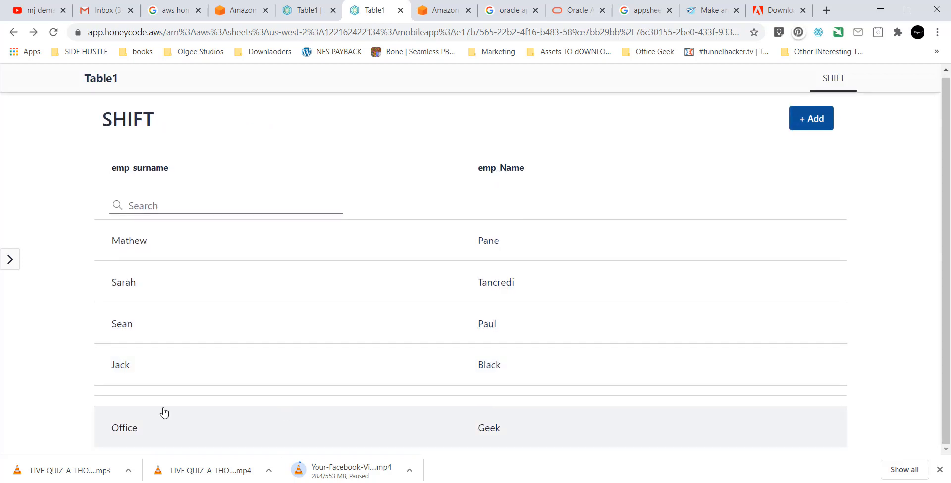
{"action": "left_click", "coordinate": [166, 435]}
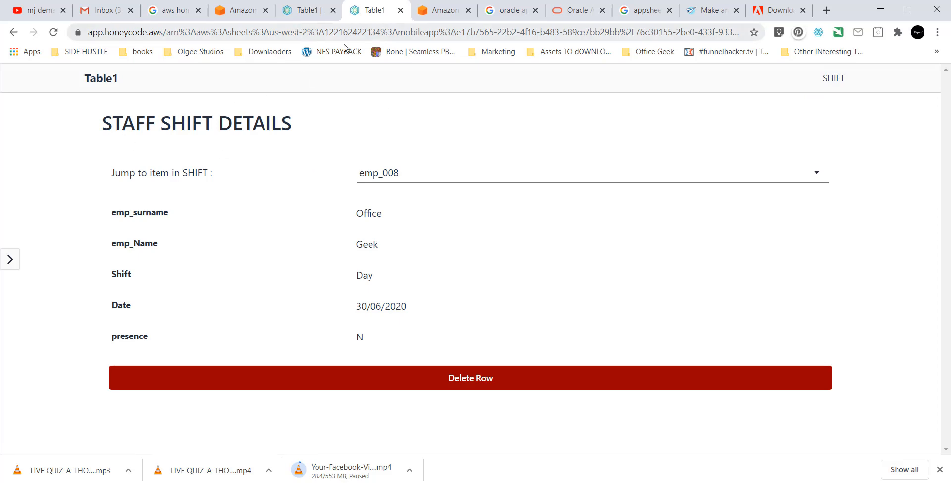
{"action": "left_click", "coordinate": [290, 9]}
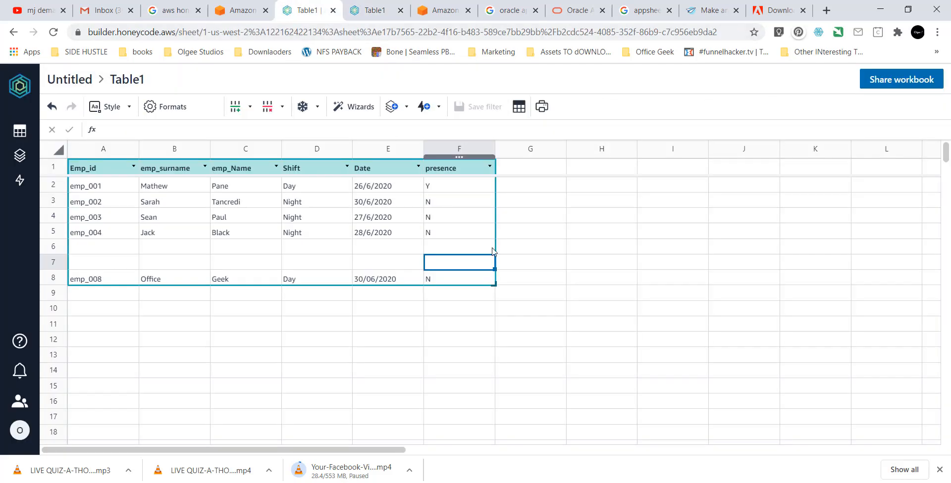
Reopen Table1 in table view and show the format settings for emp_Name column C.
{"action": "left_click", "coordinate": [559, 302]}
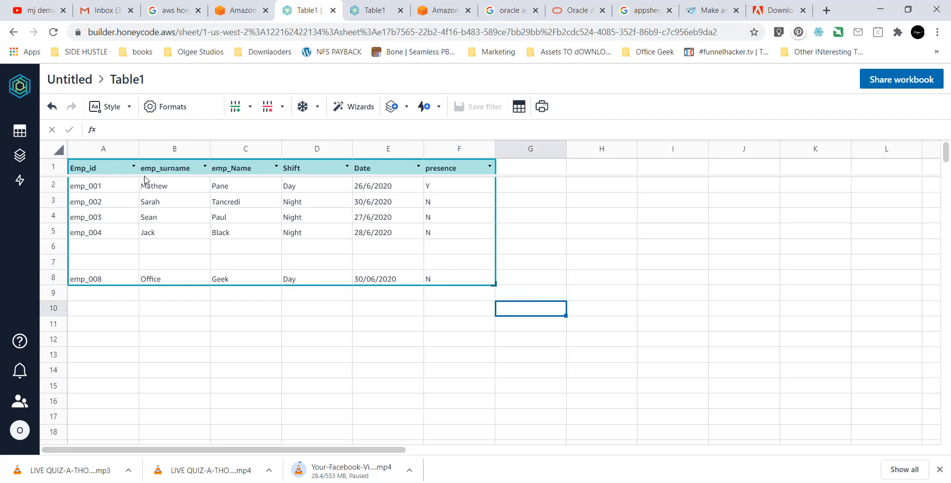
{"action": "left_click", "coordinate": [25, 137]}
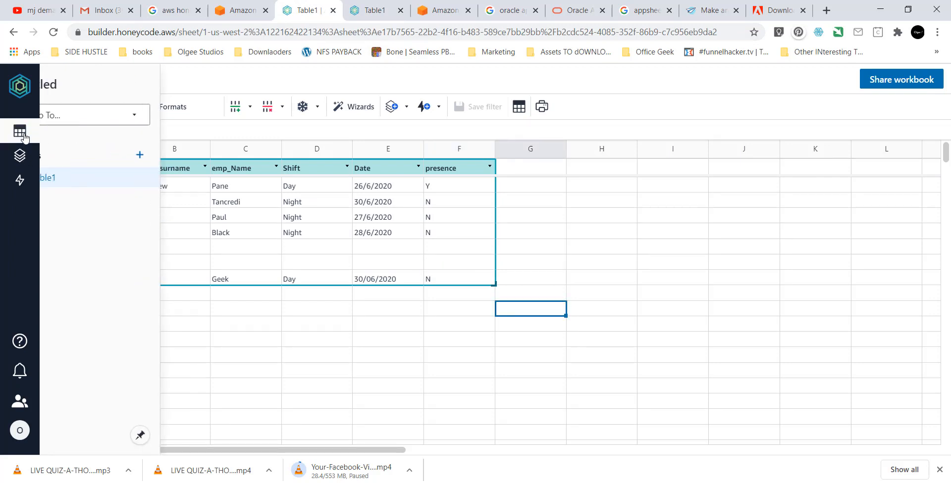
{"action": "left_click", "coordinate": [94, 180]}
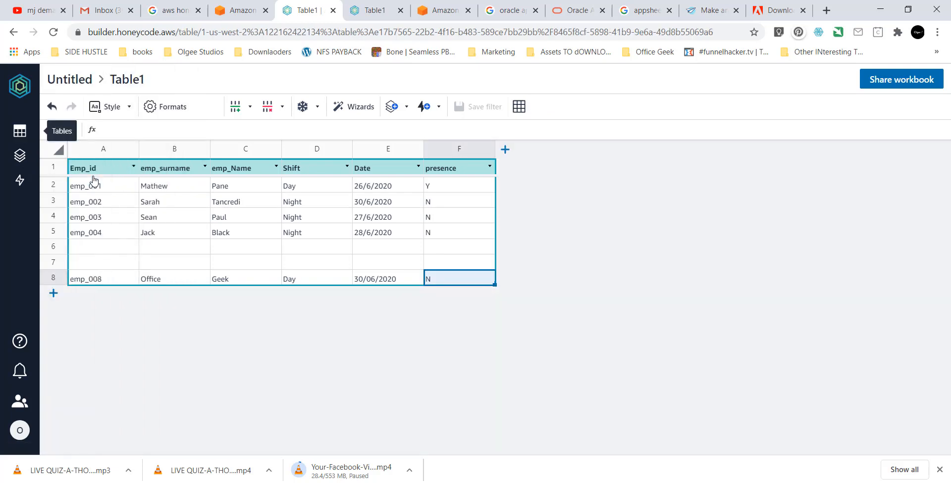
{"action": "left_click", "coordinate": [114, 114]}
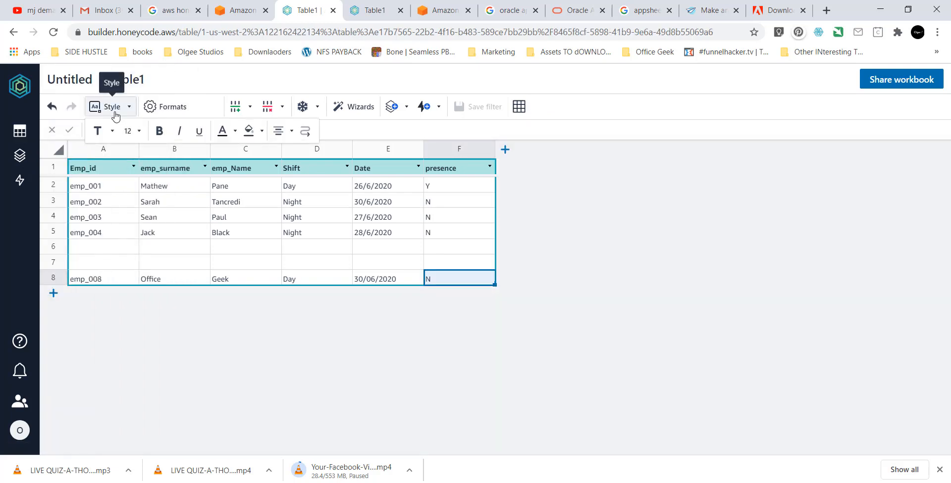
{"action": "left_click", "coordinate": [104, 200]}
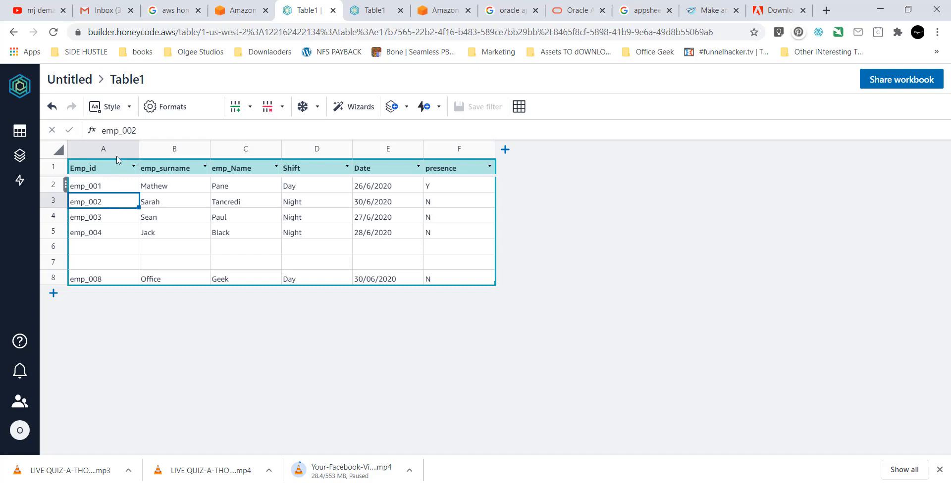
{"action": "left_click", "coordinate": [118, 113]}
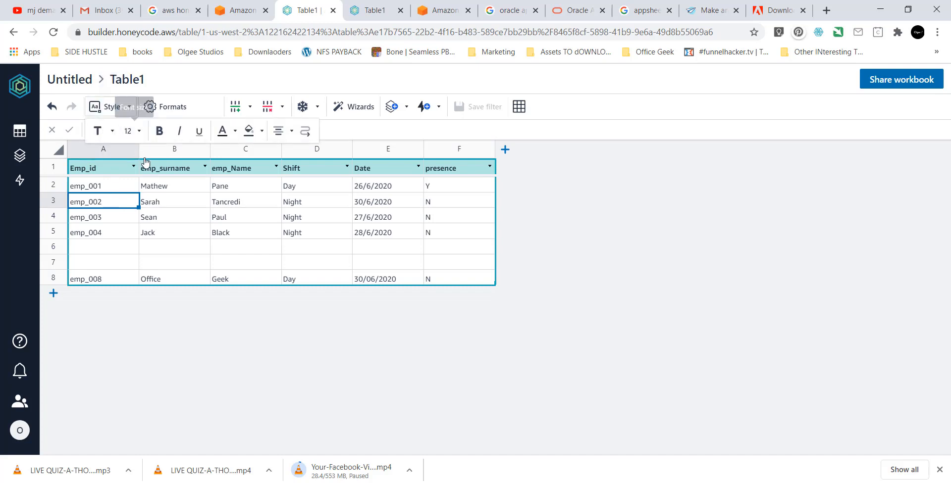
{"action": "left_click", "coordinate": [213, 197]}
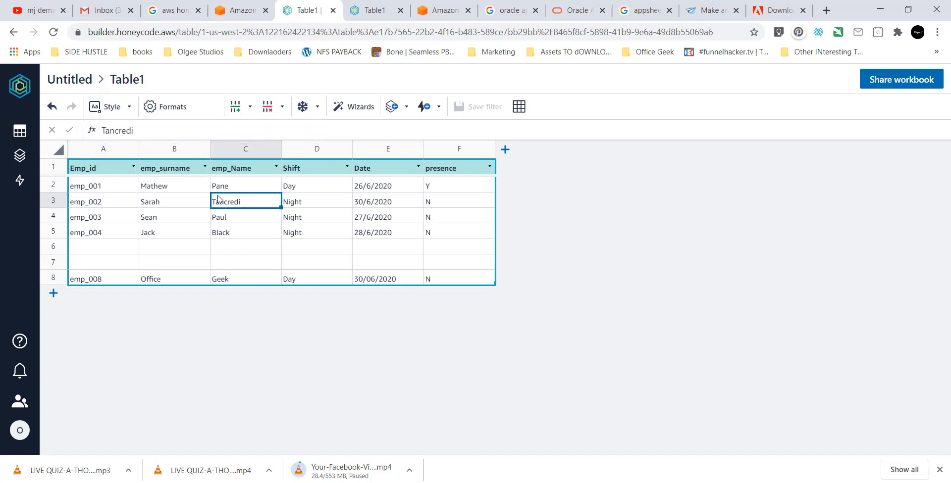
{"action": "left_click", "coordinate": [164, 114]}
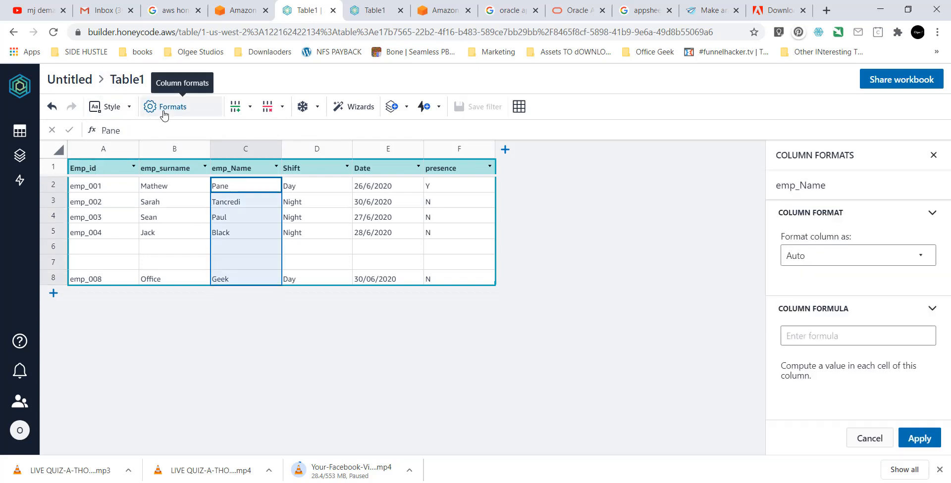
{"action": "left_click", "coordinate": [327, 173]}
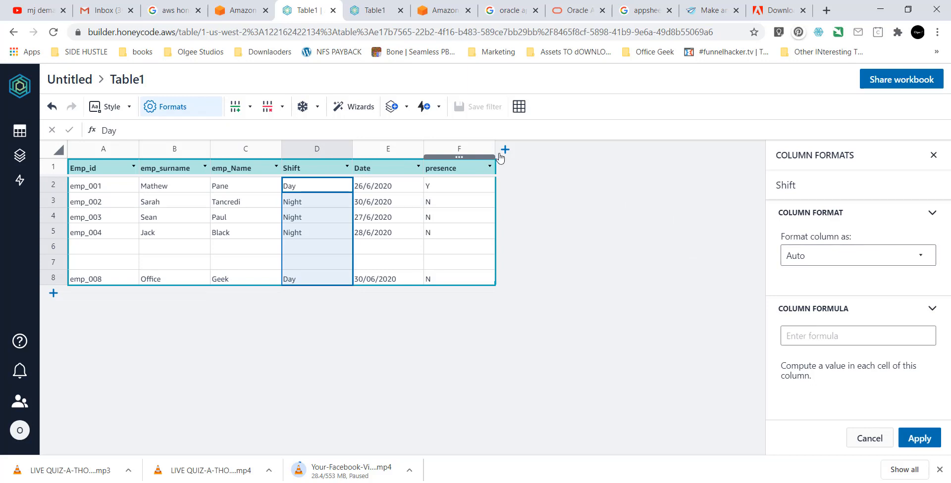
{"action": "left_click", "coordinate": [100, 168]}
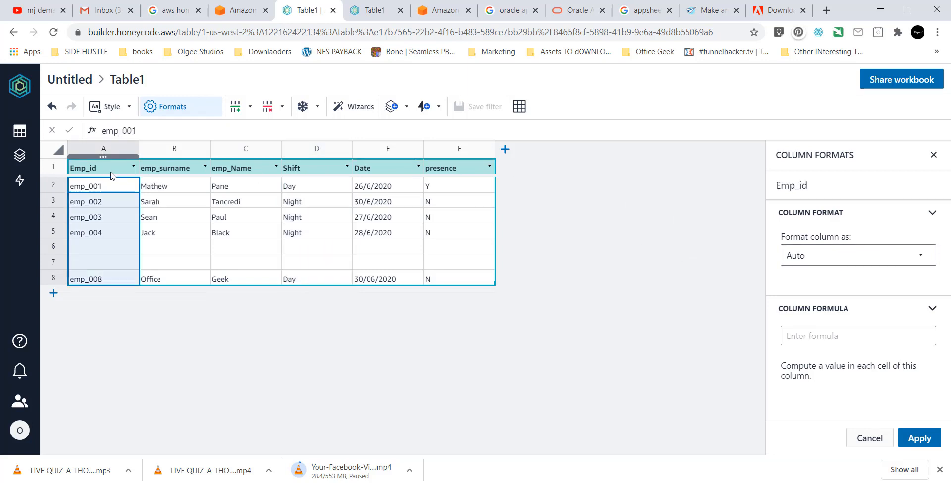
{"action": "left_click", "coordinate": [885, 258]}
{"action": "scroll", "coordinate": [880, 288], "scroll_direction": "down", "scroll_amount": 3}
{"action": "scroll", "coordinate": [879, 302], "scroll_direction": "up", "scroll_amount": 3}
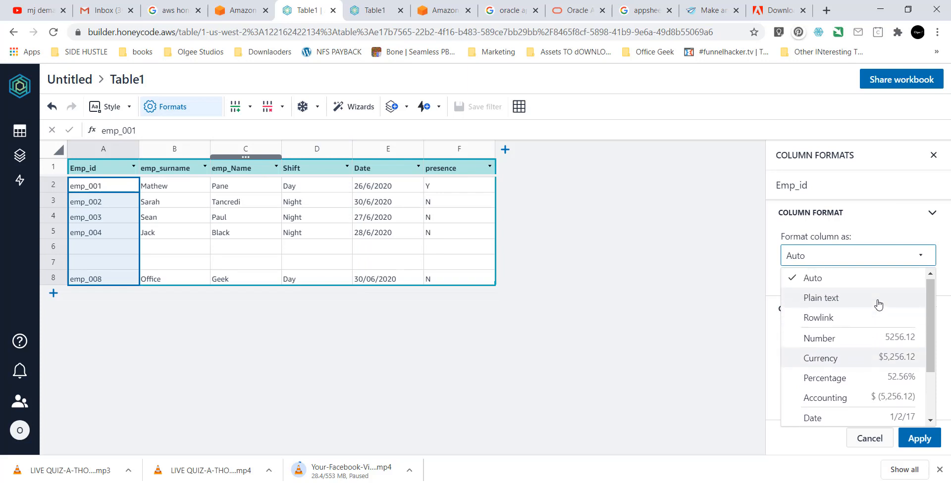
{"action": "scroll", "coordinate": [878, 304], "scroll_direction": "down", "scroll_amount": 3}
{"action": "scroll", "coordinate": [820, 307], "scroll_direction": "up", "scroll_amount": 3}
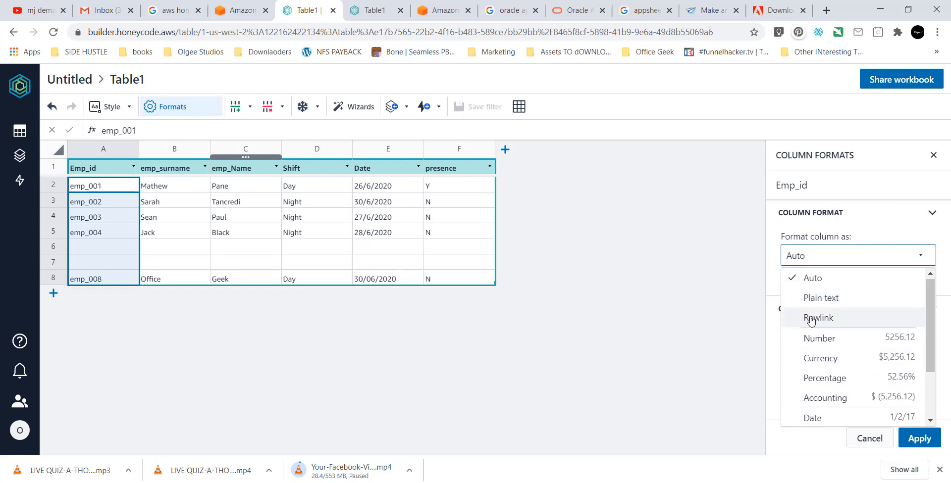
{"action": "scroll", "coordinate": [818, 320], "scroll_direction": "down", "scroll_amount": 3}
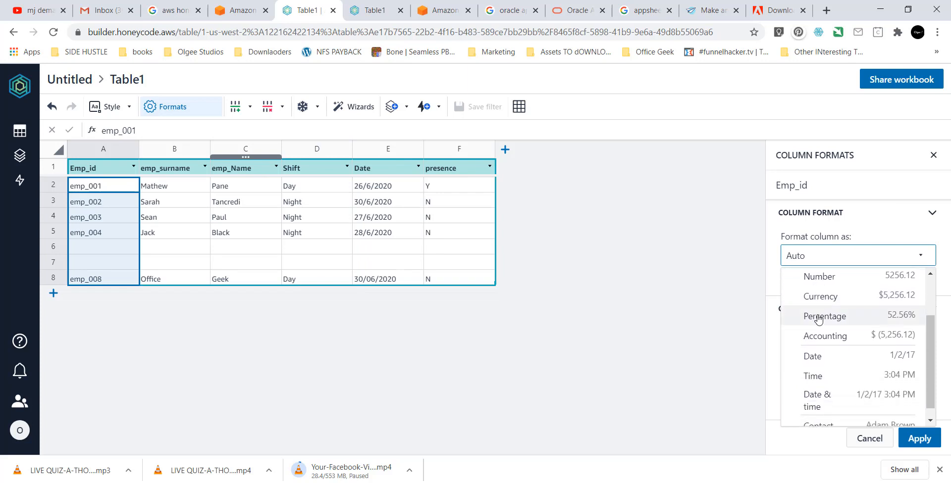
{"action": "scroll", "coordinate": [820, 320], "scroll_direction": "up", "scroll_amount": 3}
{"action": "scroll", "coordinate": [820, 320], "scroll_direction": "down", "scroll_amount": 3}
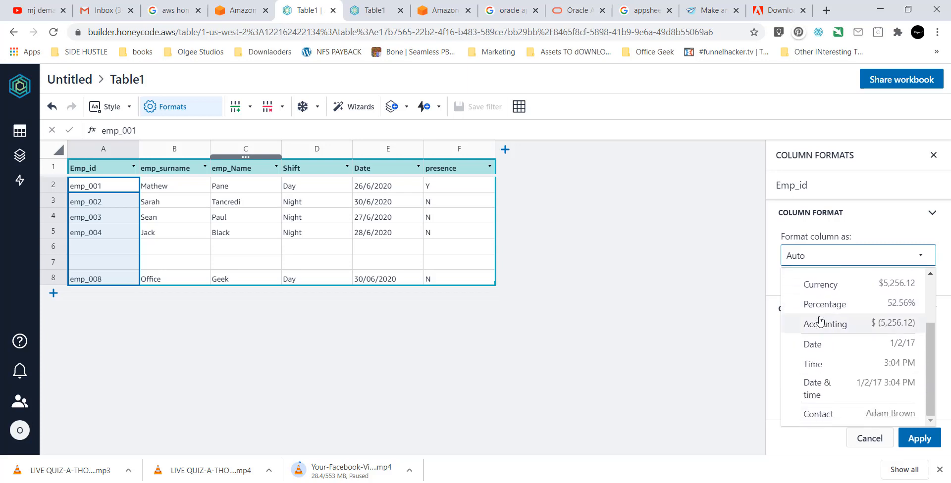
{"action": "left_click", "coordinate": [800, 430]}
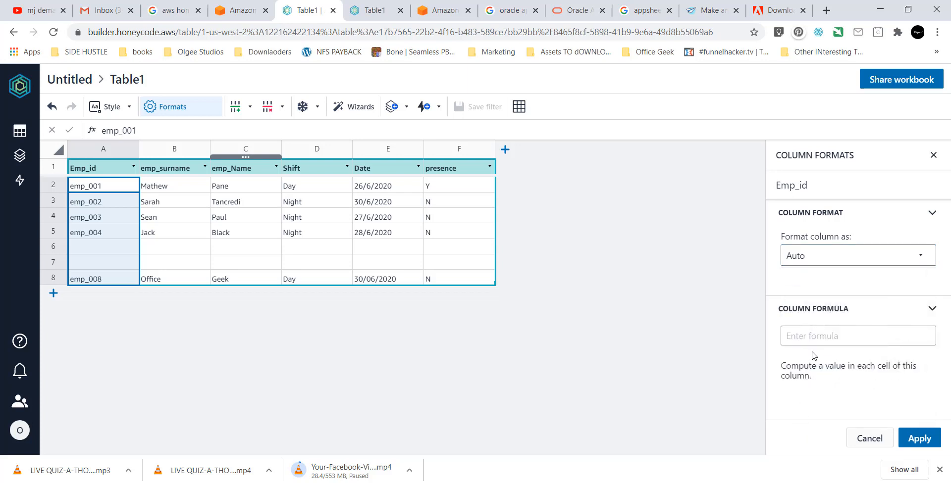
{"action": "left_click", "coordinate": [165, 262]}
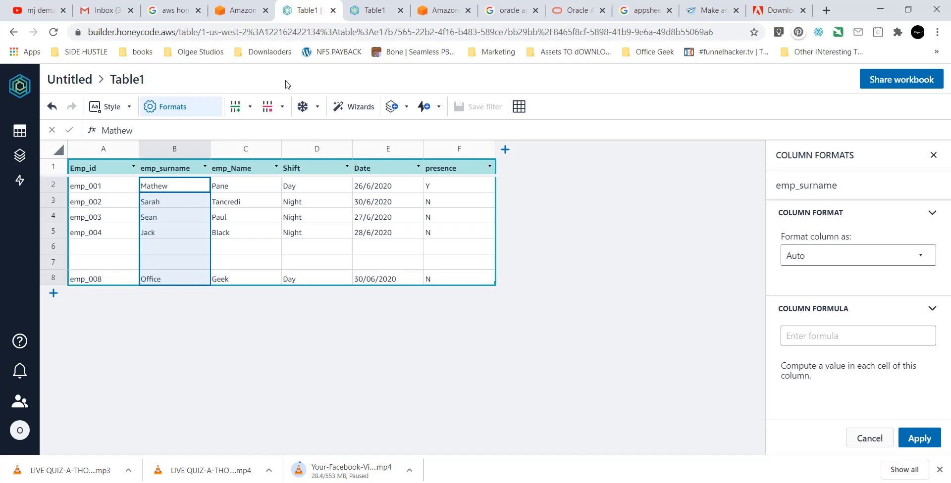
Switch to the published staff app showing emp_008's STAFF SHIFT DETAILS page.
{"action": "left_click", "coordinate": [357, 14]}
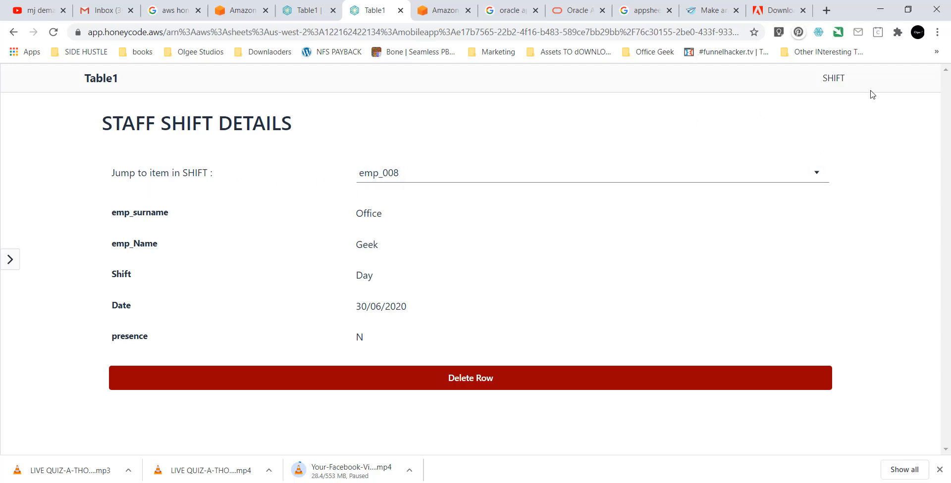
From the SHIFT list, start a new staff entry with Emp_id emp_009 and the employee's surname and first name.
{"action": "left_click", "coordinate": [815, 78]}
{"action": "left_click", "coordinate": [813, 126]}
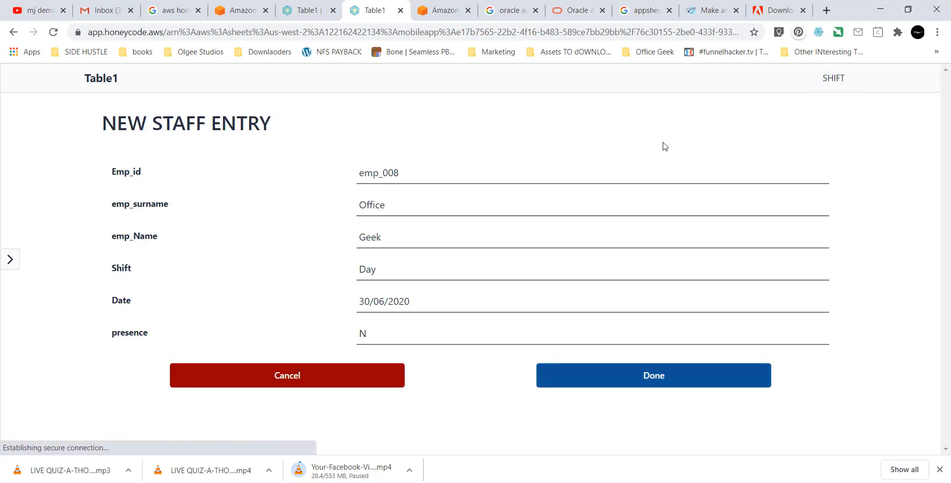
{"action": "left_click", "coordinate": [405, 179]}
{"action": "type", "text": "emp_00"}
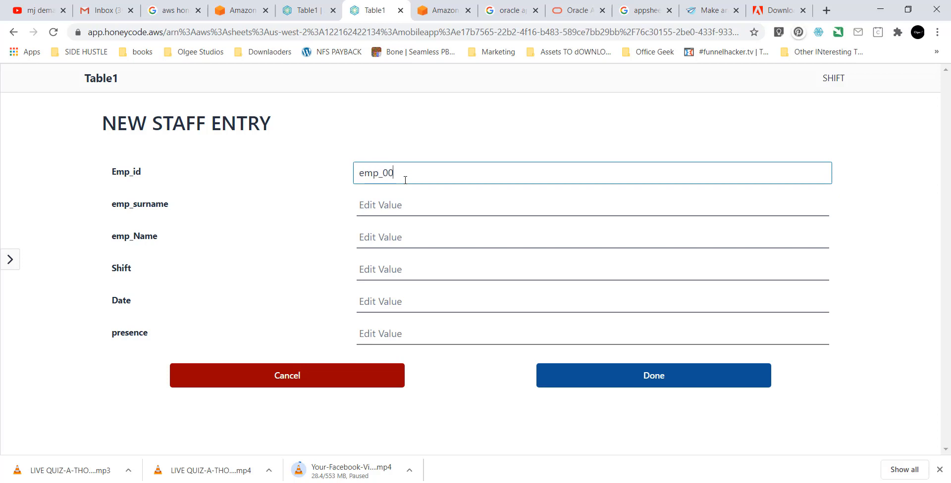
{"action": "type", "text": "9"}
{"action": "key", "text": "Tab"}
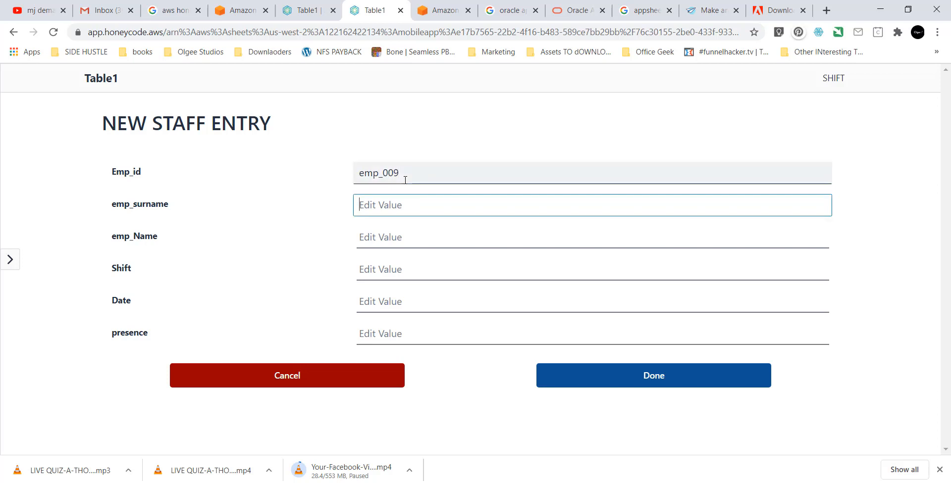
{"action": "type", "text": "Shola"}
{"action": "key", "text": "Tab"}
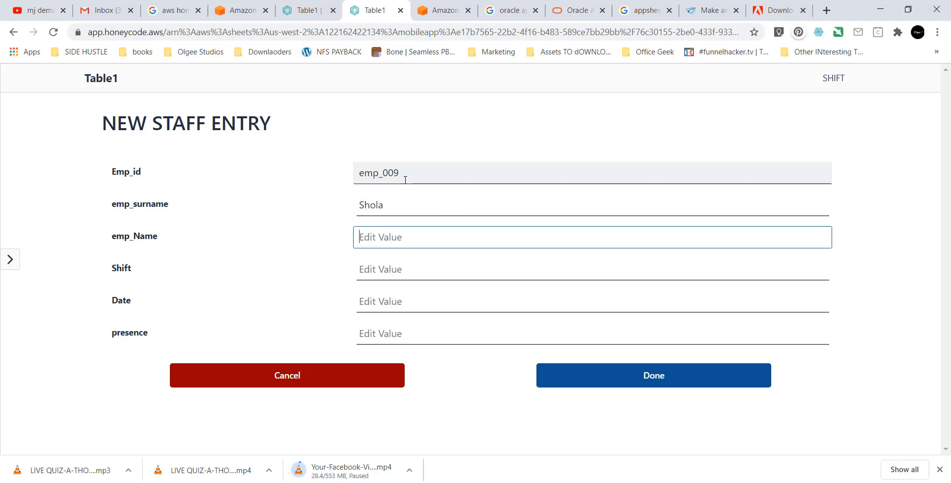
{"action": "type", "text": "Office Geek"}
{"action": "key", "text": "Tab"}
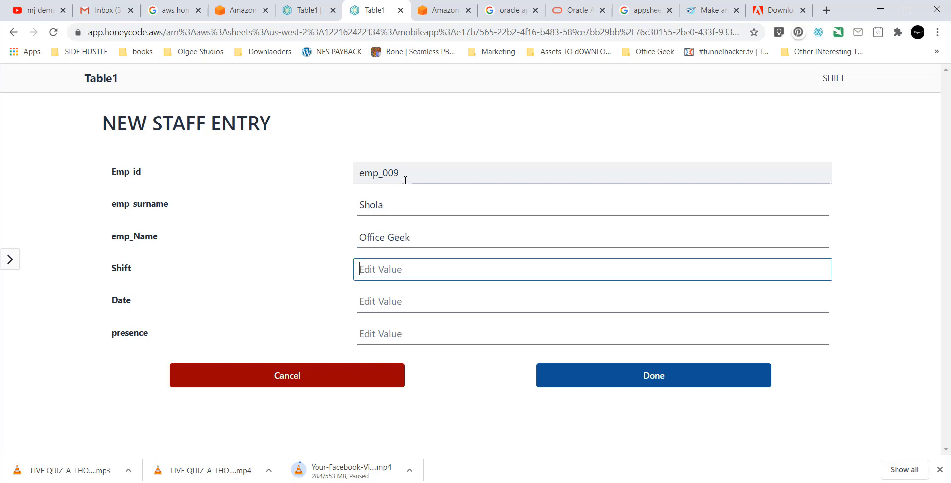
Set Shift to Night, Date 01/07/2020 and presence Y, then submit the entry.
{"action": "type", "text": "Noght"}
{"action": "key", "text": "Tab"}
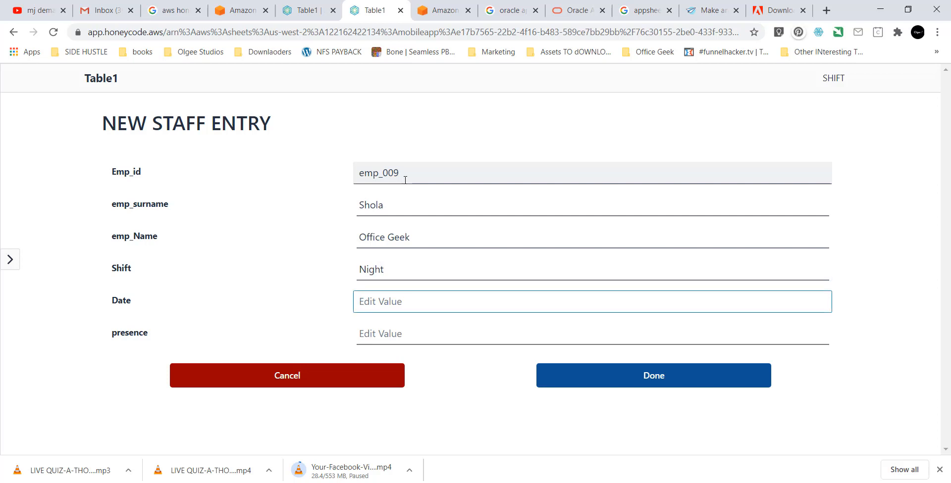
{"action": "type", "text": "1/07/2020"}
{"action": "key", "text": "Tab"}
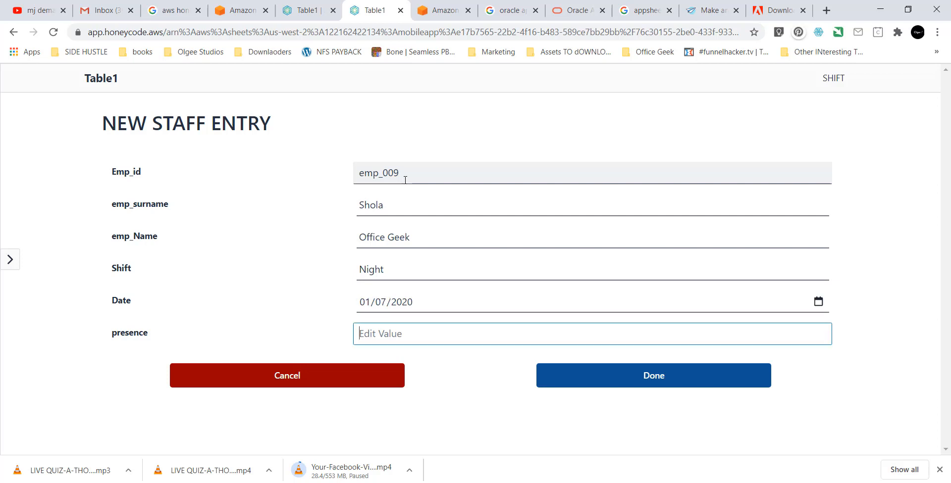
{"action": "type", "text": "n"}
{"action": "key", "text": "BackSpace"}
{"action": "type", "text": "y"}
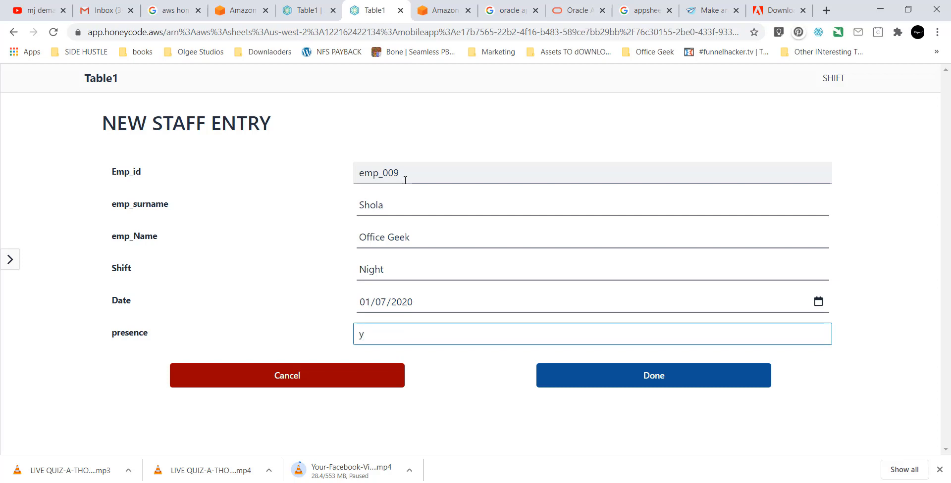
{"action": "key", "text": "BackSpace"}
{"action": "type", "text": "Y"}
{"action": "left_click", "coordinate": [818, 303]}
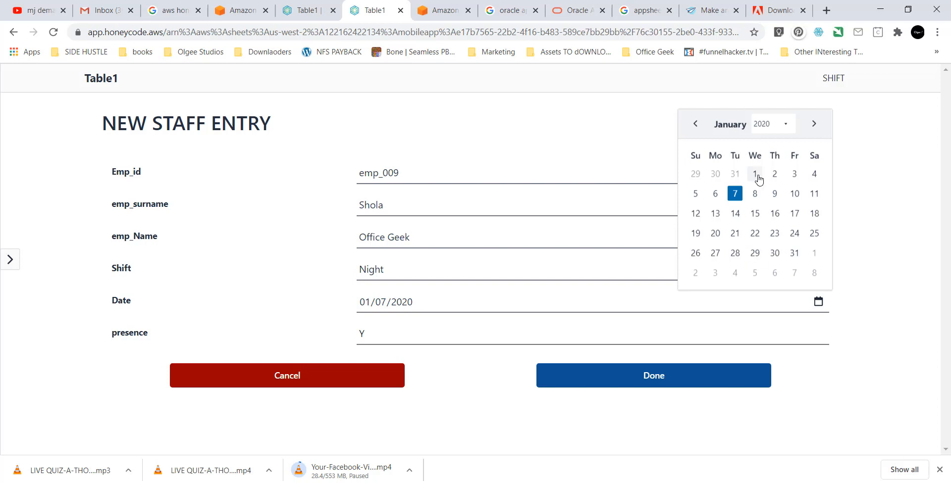
{"action": "left_click", "coordinate": [735, 194]}
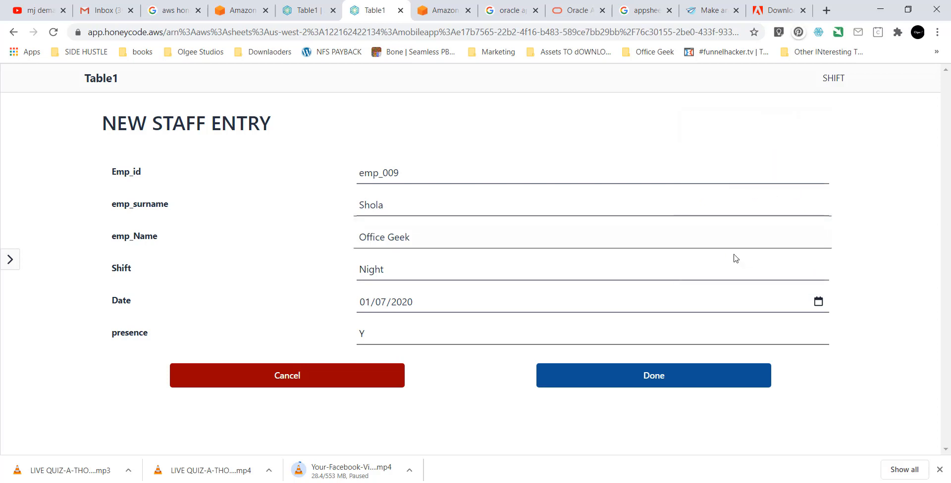
{"action": "left_click", "coordinate": [660, 380]}
{"action": "scroll", "coordinate": [660, 381], "scroll_direction": "down", "scroll_amount": 1}
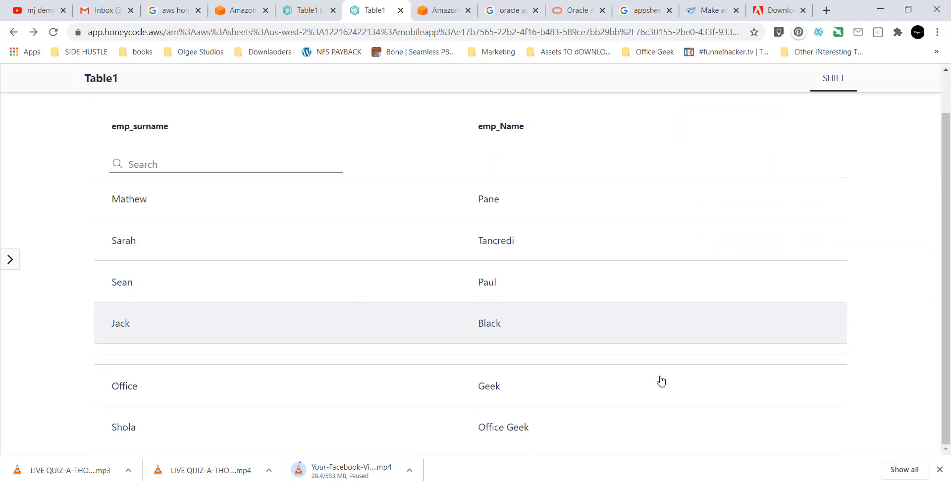
Back in Table1, browse the Insert, Delete and Freeze row options, then go to the builder's app list.
{"action": "left_click", "coordinate": [304, 12]}
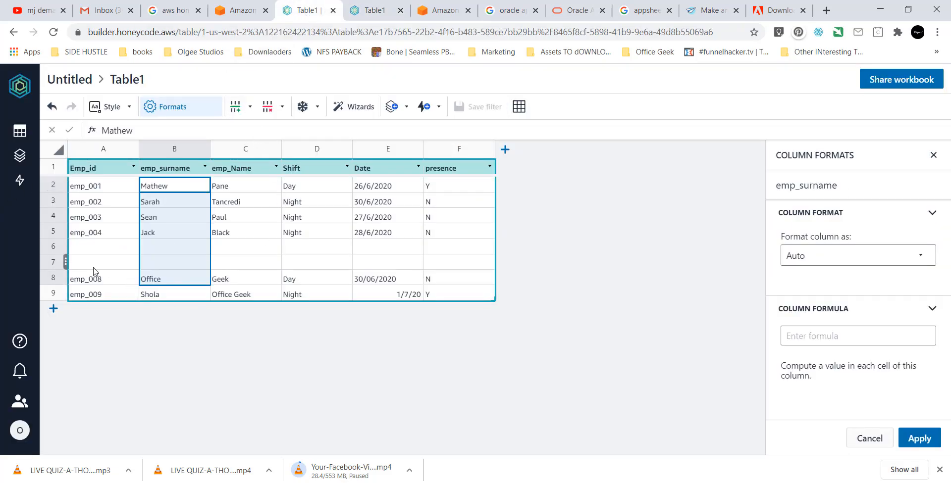
{"action": "left_click", "coordinate": [252, 108]}
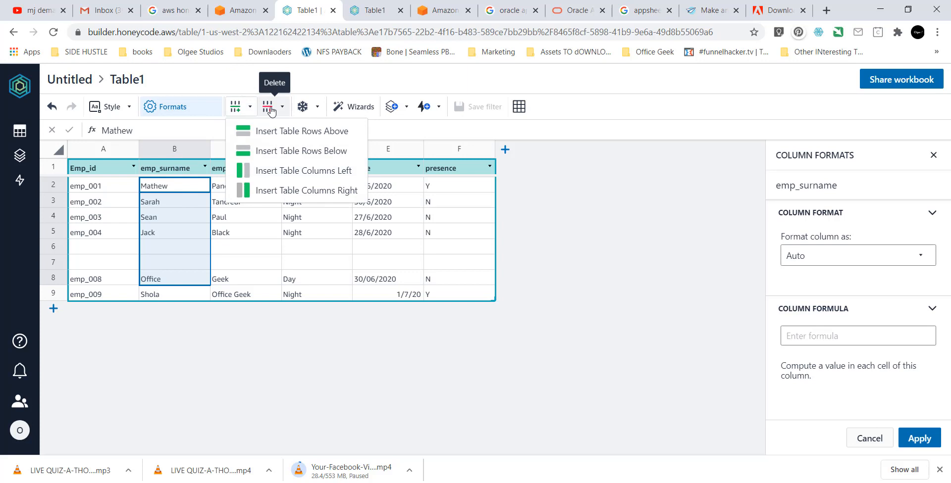
{"action": "left_click", "coordinate": [270, 108]}
{"action": "left_click", "coordinate": [303, 106]}
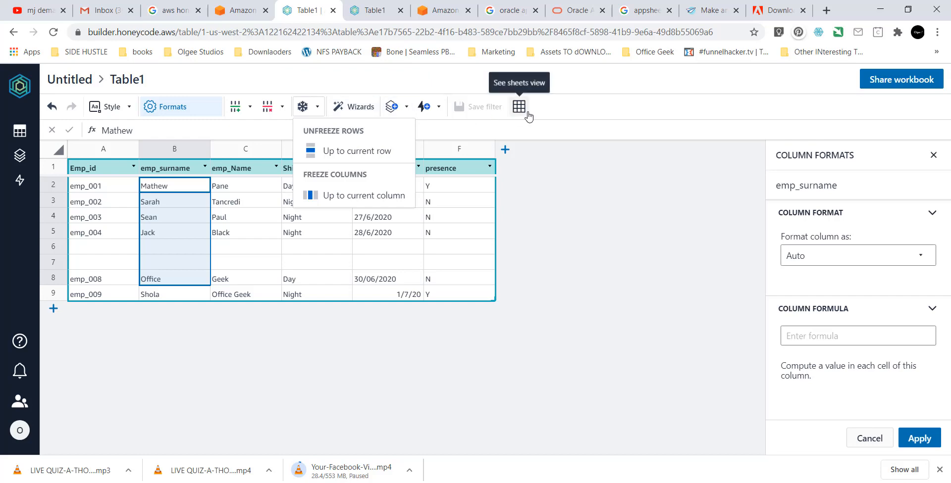
{"action": "left_click", "coordinate": [569, 218]}
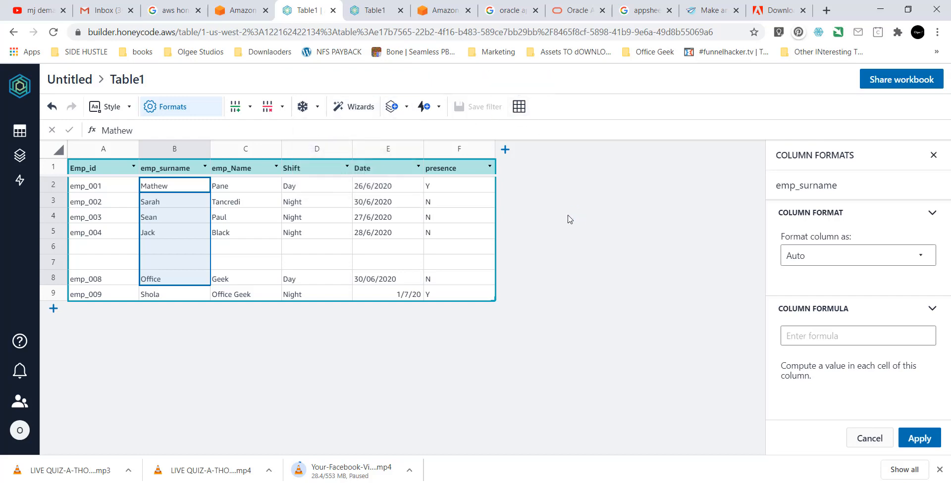
{"action": "left_click", "coordinate": [20, 156]}
Open the Table1 app in the builder and compare its STAFF SHIFT DETAILS and SHIFT screens with the reloaded live SHIFT list.
{"action": "left_click", "coordinate": [99, 180]}
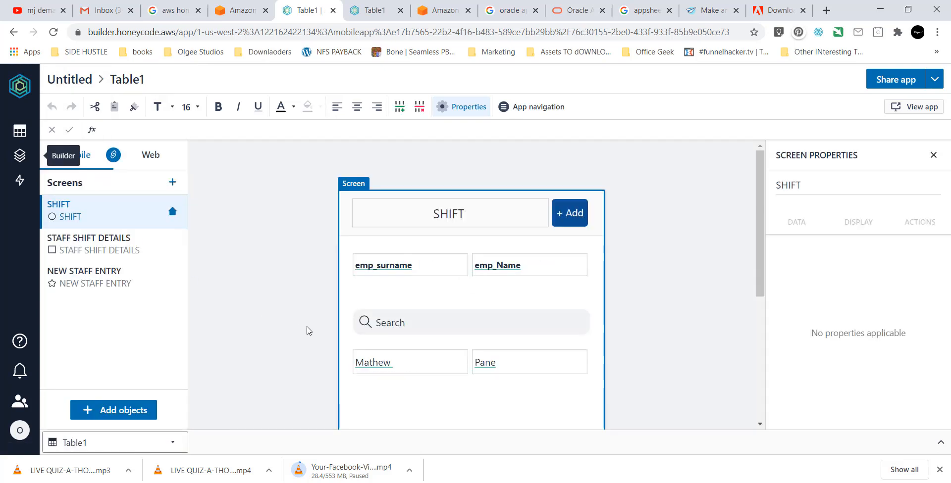
{"action": "left_click", "coordinate": [130, 258]}
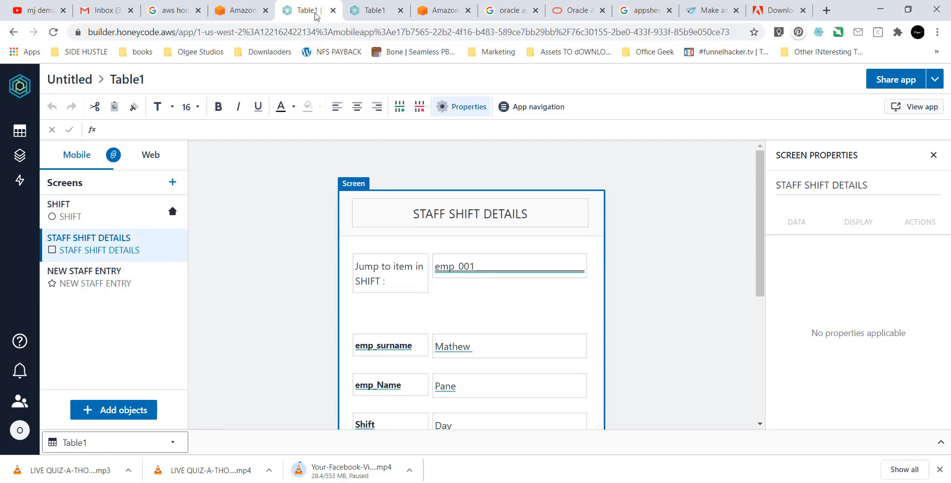
{"action": "left_click", "coordinate": [110, 221]}
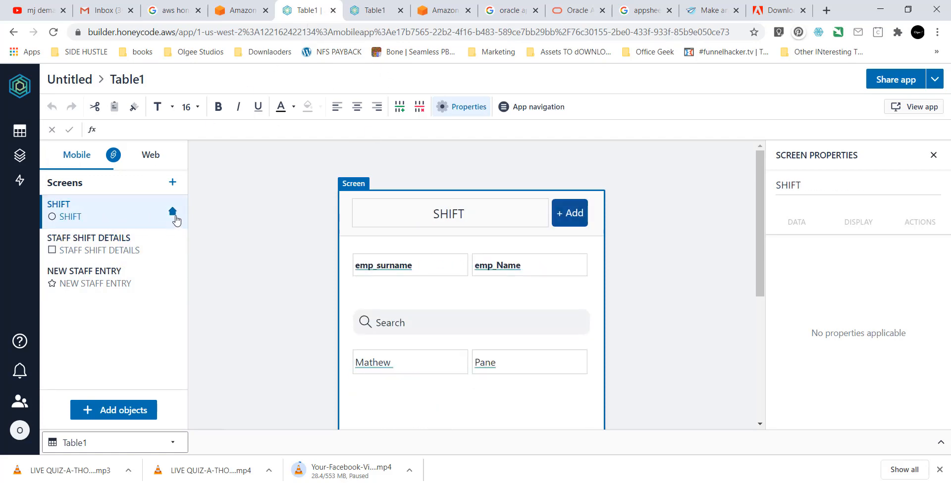
{"action": "left_click", "coordinate": [364, 15]}
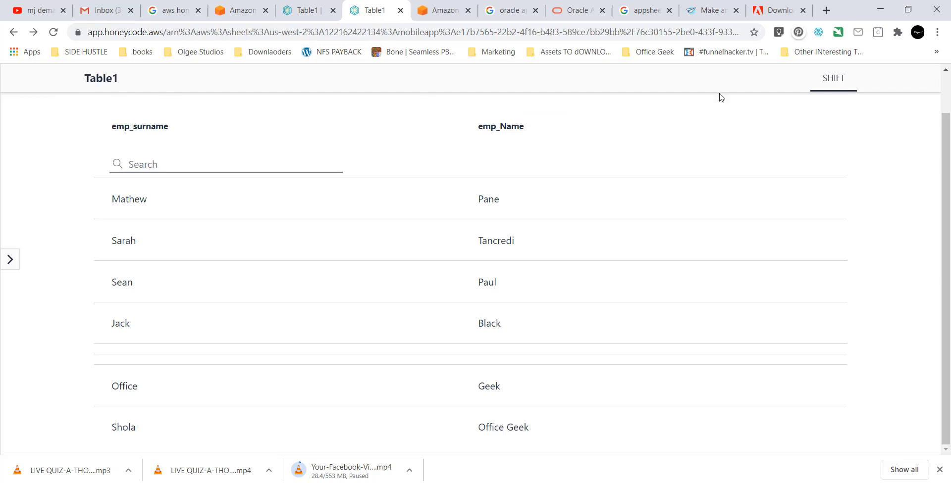
{"action": "left_click", "coordinate": [843, 89]}
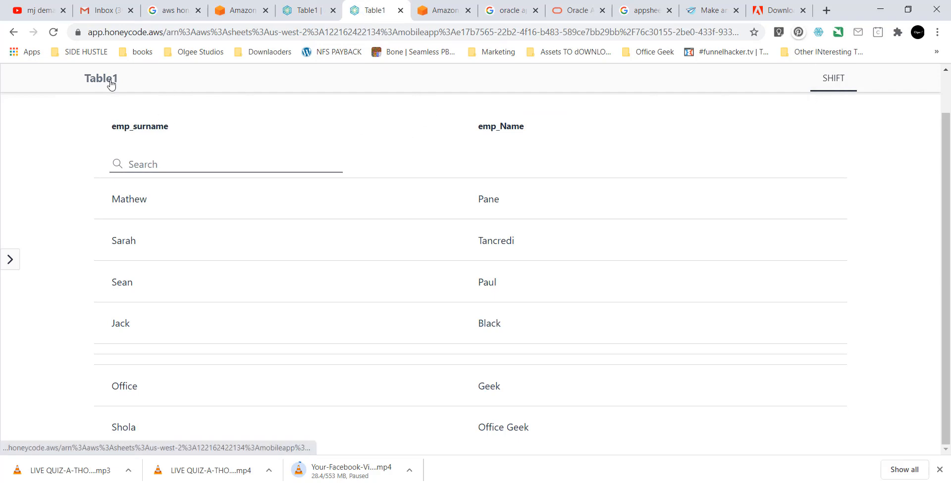
{"action": "scroll", "coordinate": [217, 239], "scroll_direction": "down", "scroll_amount": 1}
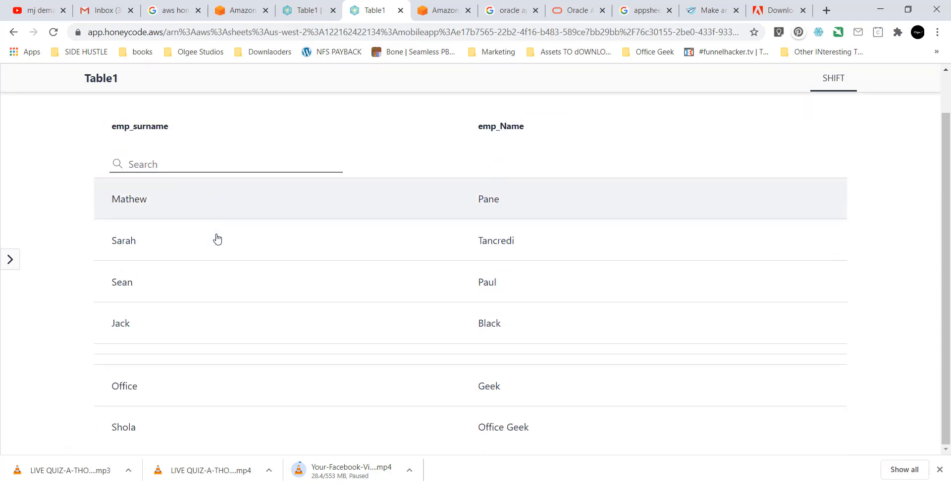
{"action": "scroll", "coordinate": [218, 239], "scroll_direction": "up", "scroll_amount": 2}
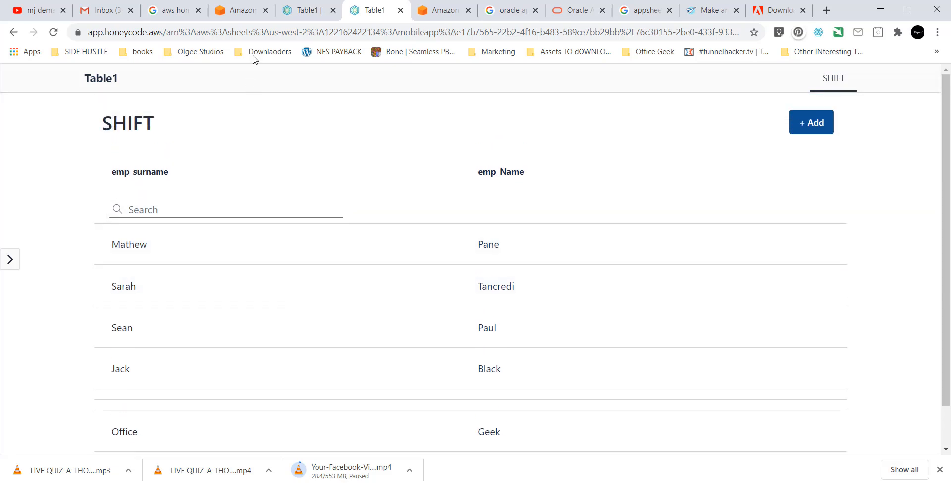
Compare the STAFF SHIFT DETAILS design with emp_003's live details, then view the NEW STAFF ENTRY screen design.
{"action": "left_click", "coordinate": [293, 10]}
{"action": "left_click", "coordinate": [98, 249]}
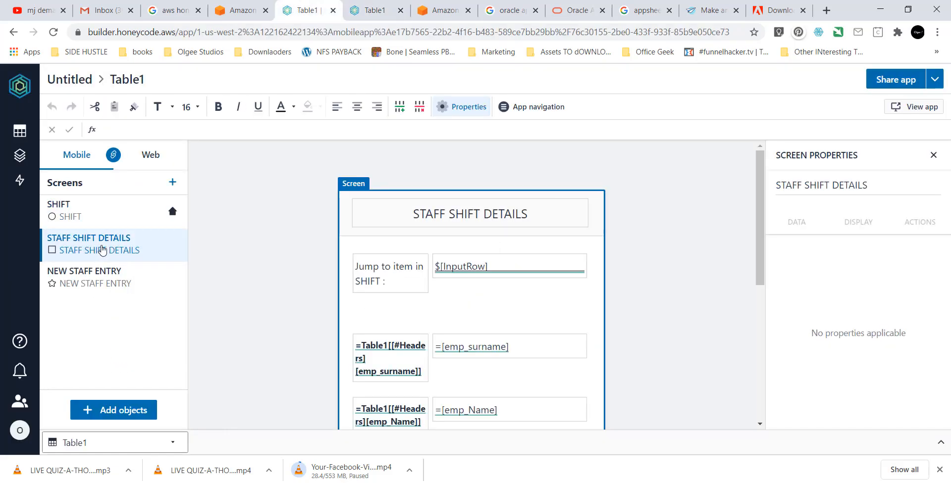
{"action": "left_click", "coordinate": [372, 10]}
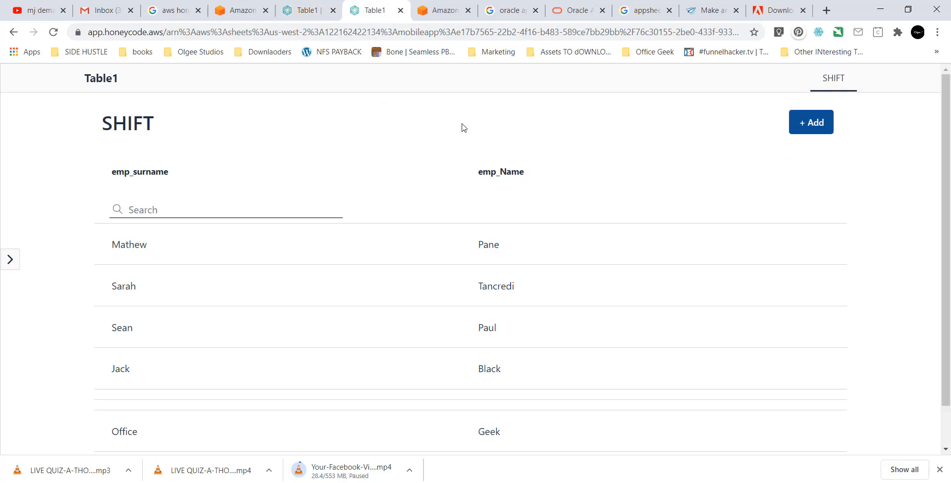
{"action": "left_click", "coordinate": [154, 320]}
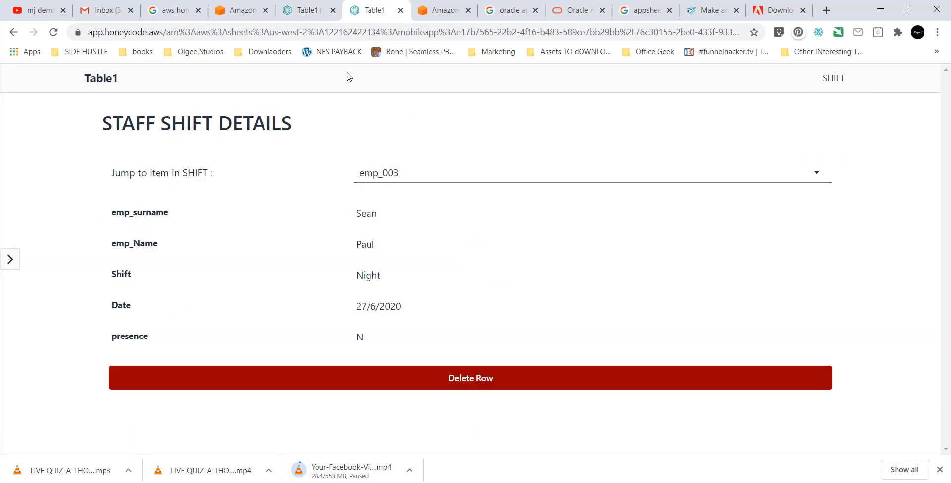
{"action": "left_click", "coordinate": [302, 15]}
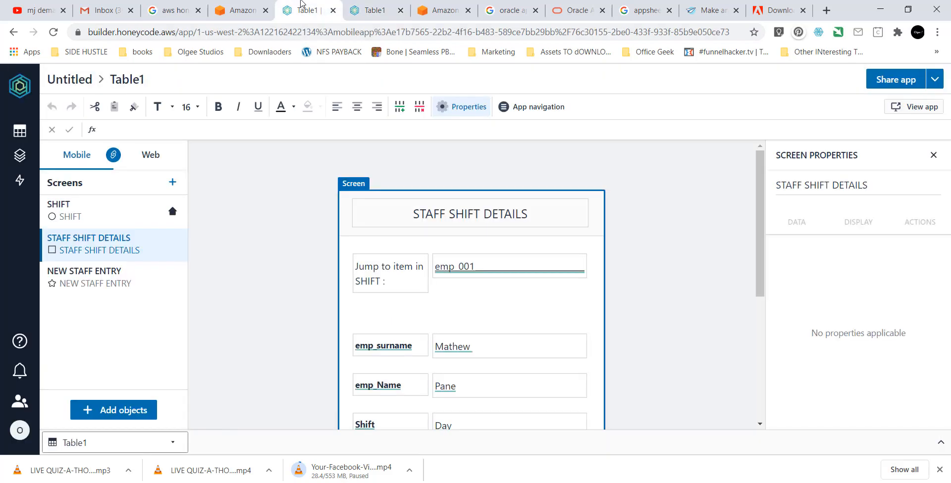
{"action": "scroll", "coordinate": [339, 296], "scroll_direction": "down", "scroll_amount": 5}
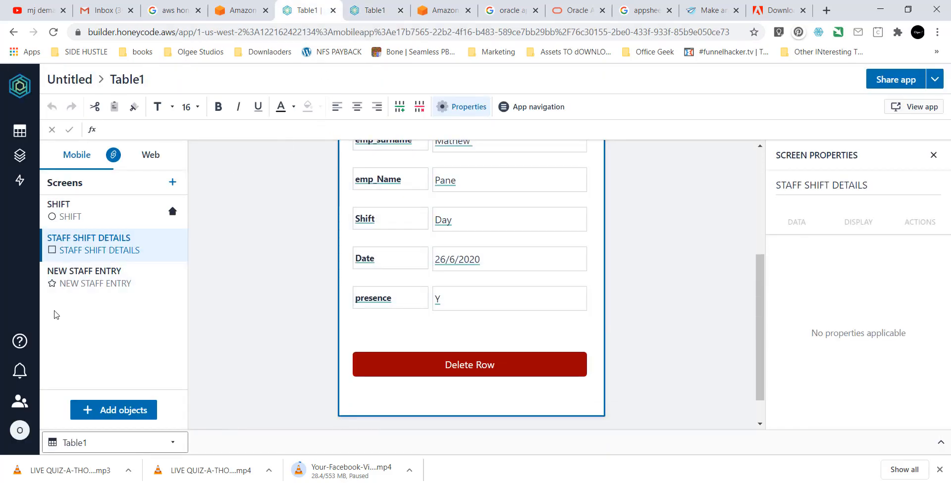
{"action": "left_click", "coordinate": [85, 279]}
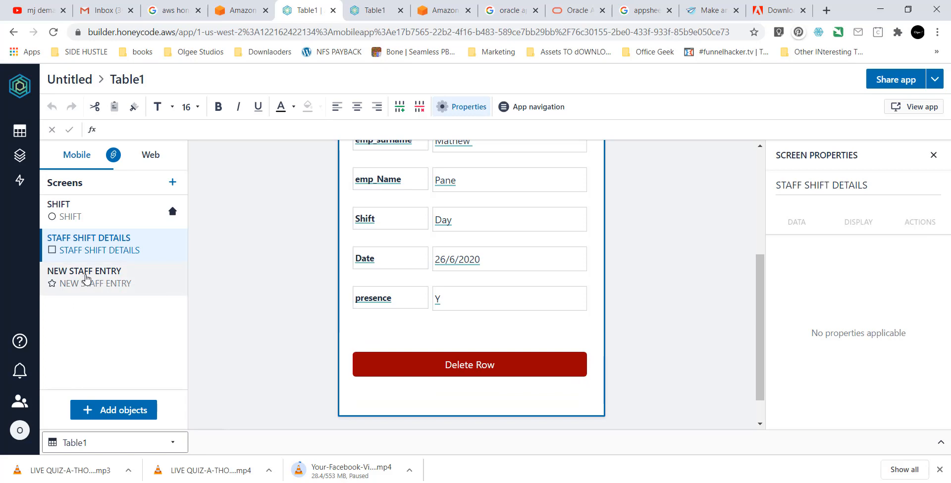
{"action": "scroll", "coordinate": [240, 294], "scroll_direction": "up", "scroll_amount": 1}
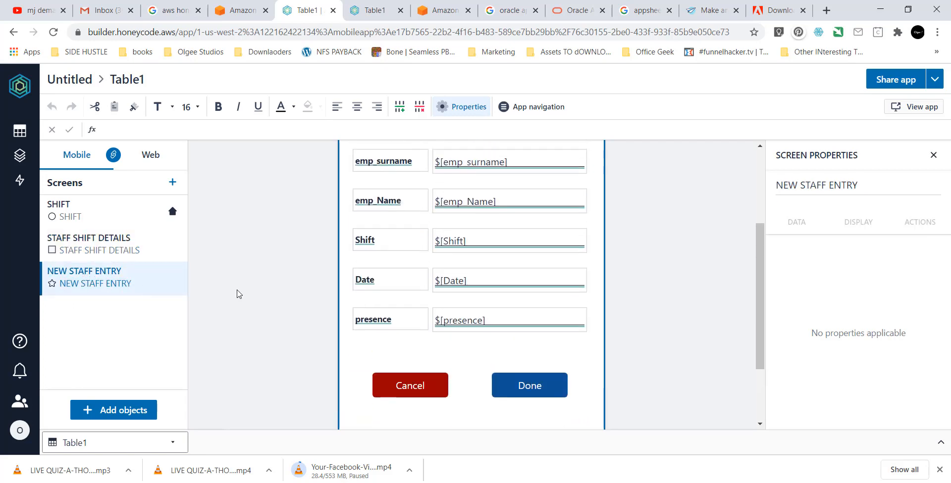
{"action": "scroll", "coordinate": [240, 294], "scroll_direction": "up", "scroll_amount": 1}
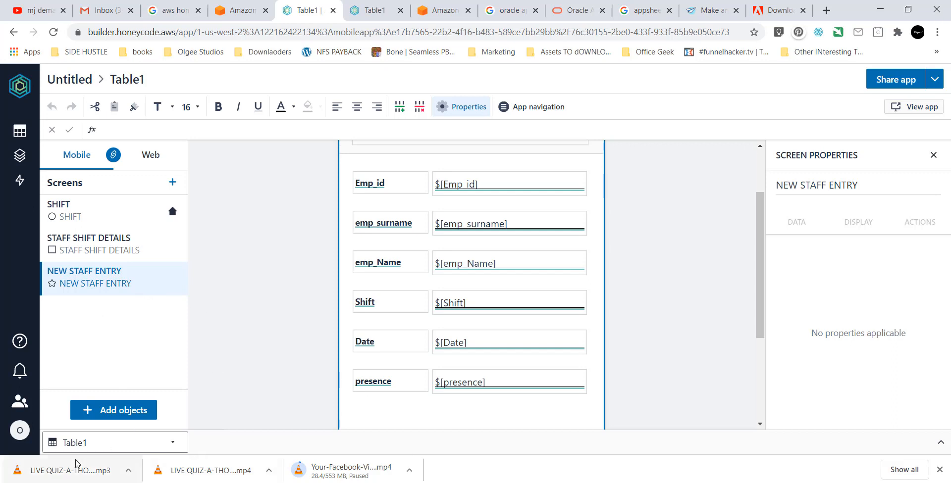
{"action": "left_click", "coordinate": [110, 420]}
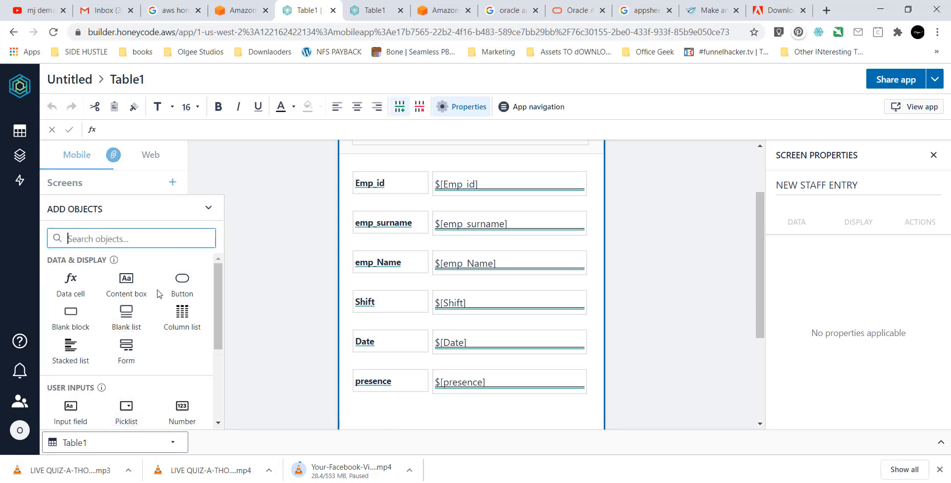
Add a button (Button2) below the form's Cancel and Done buttons on NEW STAFF ENTRY.
{"action": "scroll", "coordinate": [484, 297], "scroll_direction": "up", "scroll_amount": 1}
{"action": "scroll", "coordinate": [484, 299], "scroll_direction": "down", "scroll_amount": 2}
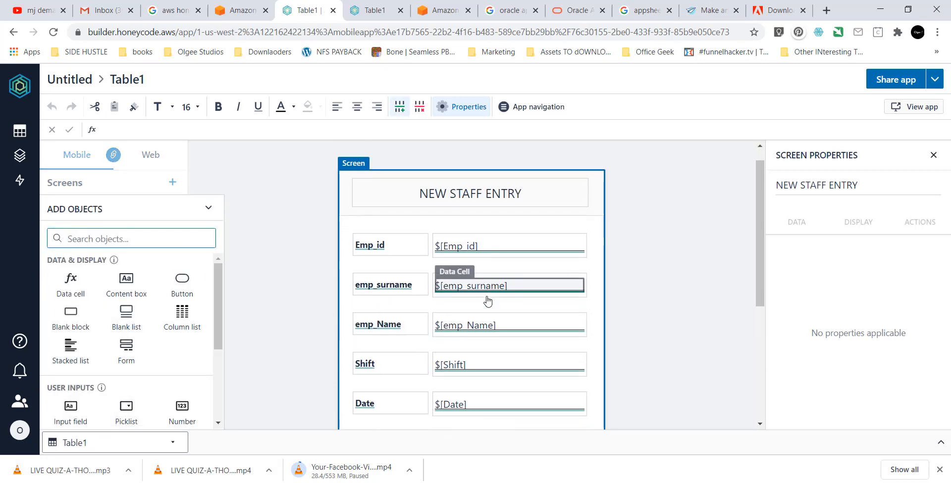
{"action": "scroll", "coordinate": [454, 381], "scroll_direction": "down", "scroll_amount": 2}
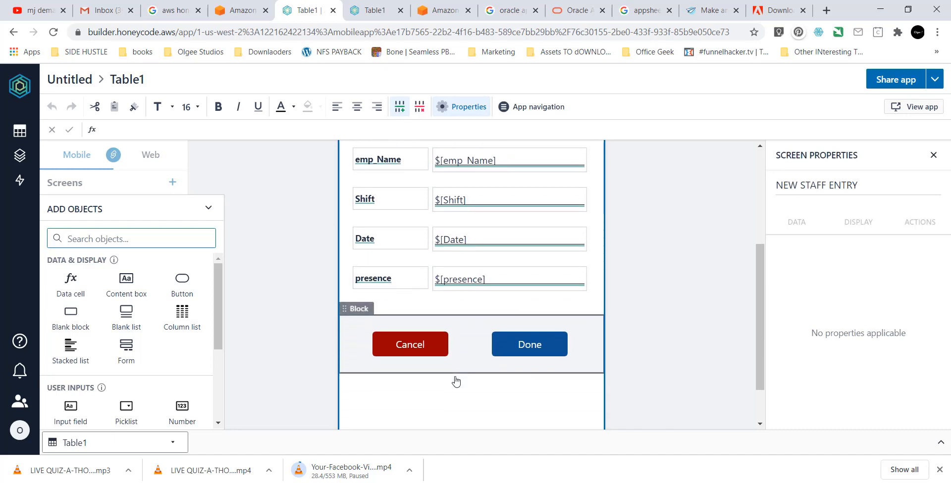
{"action": "left_click", "coordinate": [182, 292]}
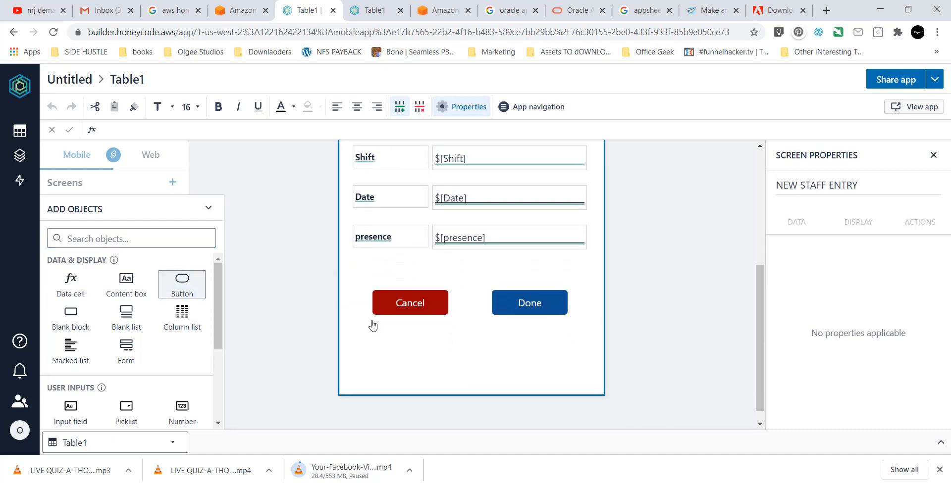
{"action": "left_click", "coordinate": [189, 292]}
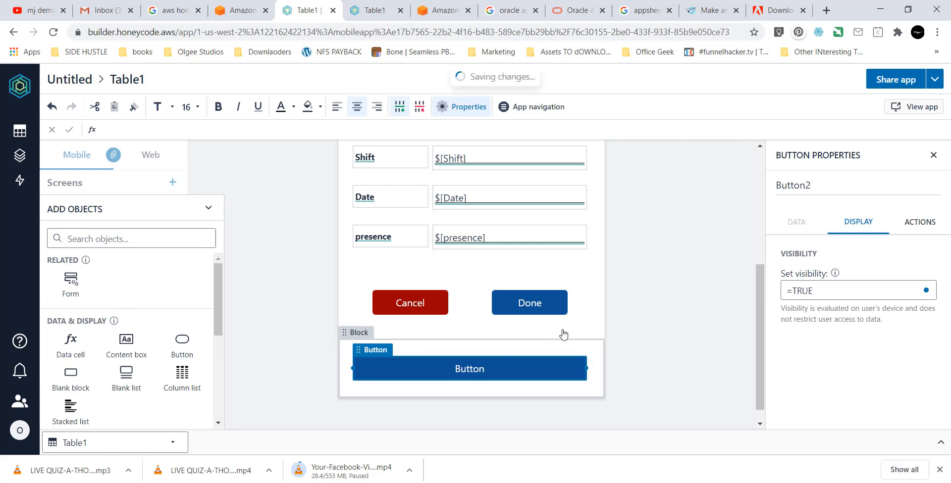
{"action": "left_click_drag", "start_coordinate": [817, 185], "coordinate": [736, 177]}
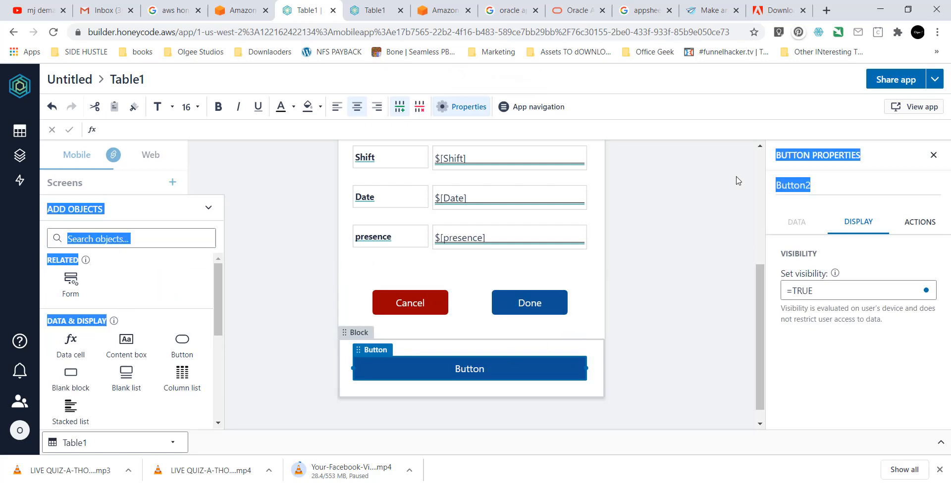
{"action": "left_click", "coordinate": [780, 188]}
{"action": "left_click_drag", "start_coordinate": [816, 182], "coordinate": [776, 186]}
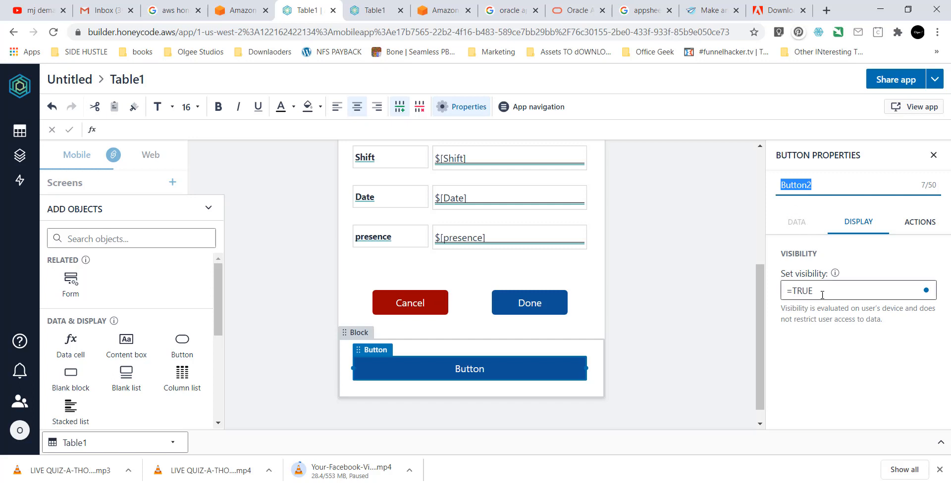
Set the button's click action to navigate to the SHIFT screen, leaving its name unchanged.
{"action": "left_click", "coordinate": [917, 222]}
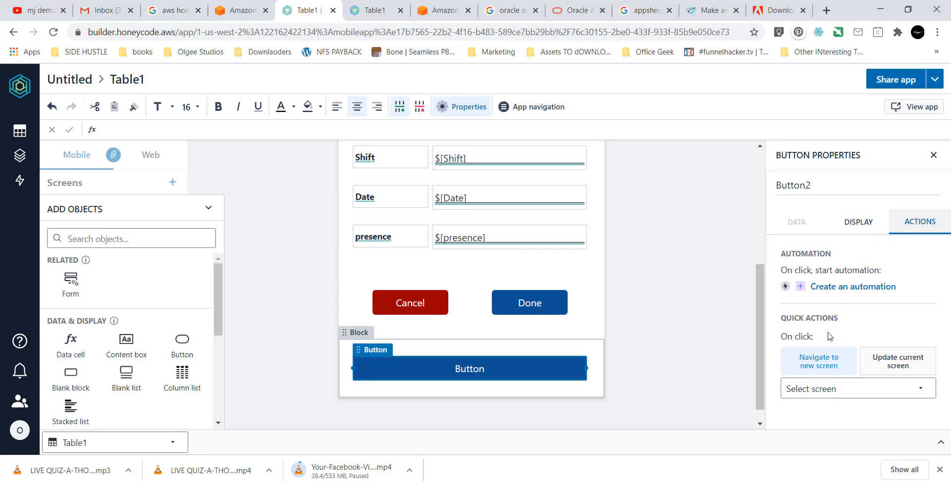
{"action": "left_click", "coordinate": [826, 393]}
{"action": "left_click", "coordinate": [828, 410]}
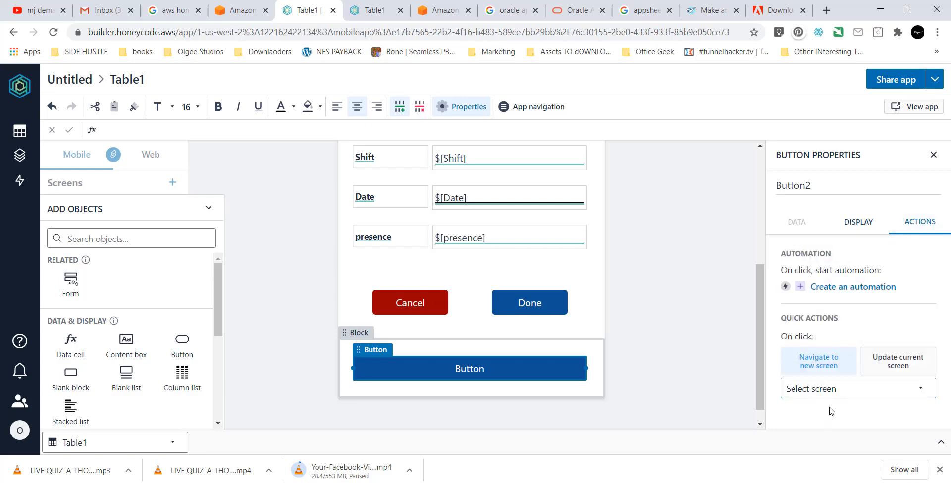
{"action": "left_click", "coordinate": [837, 391]}
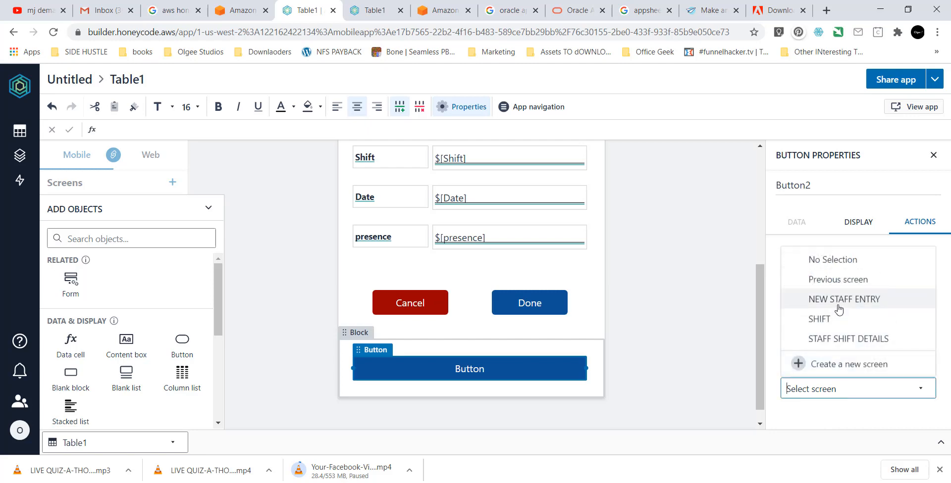
{"action": "left_click", "coordinate": [838, 321]}
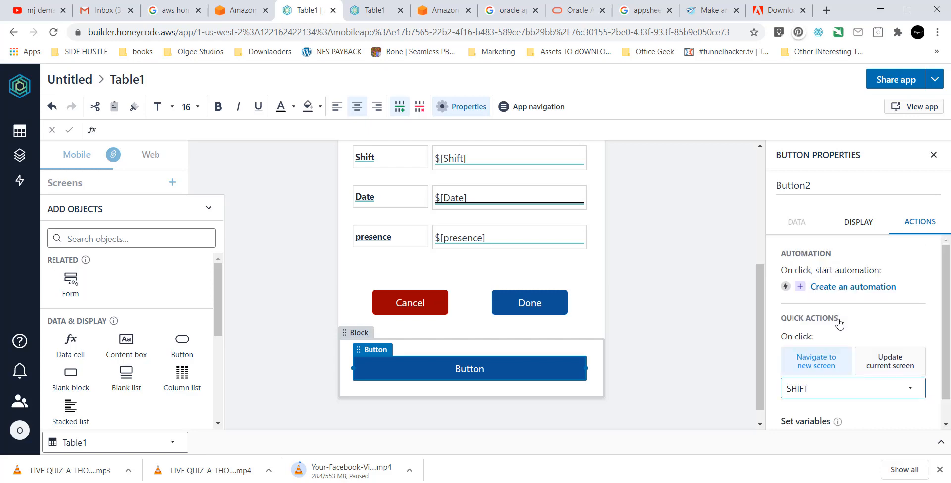
{"action": "left_click_drag", "start_coordinate": [821, 187], "coordinate": [771, 190]}
{"action": "left_click", "coordinate": [829, 199]}
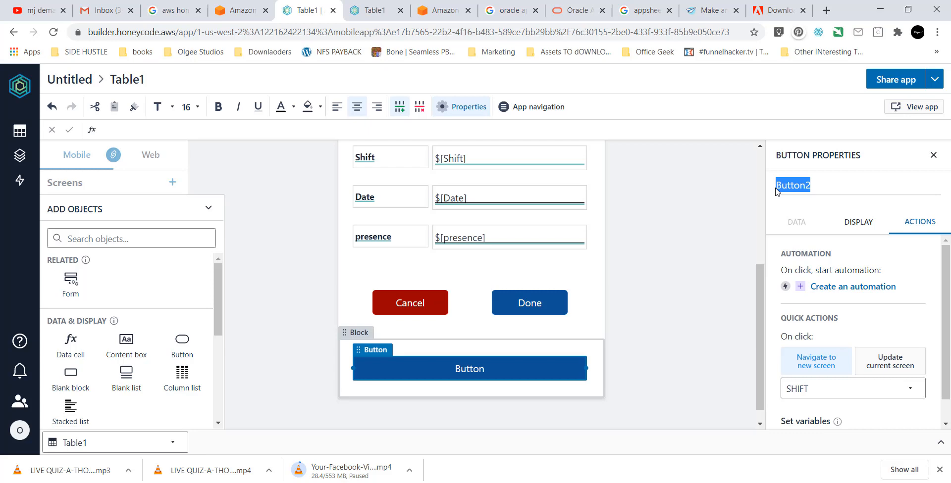
{"action": "left_click", "coordinate": [819, 184]}
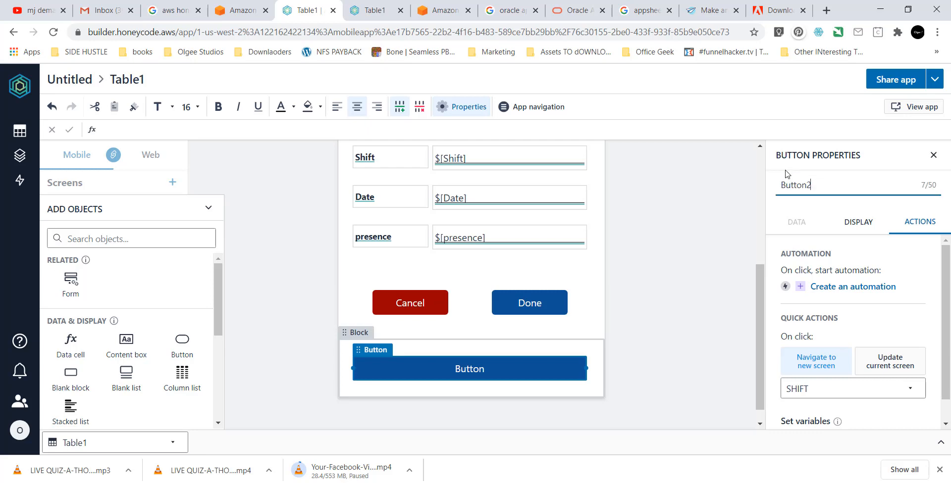
{"action": "scroll", "coordinate": [801, 342], "scroll_direction": "down", "scroll_amount": 1}
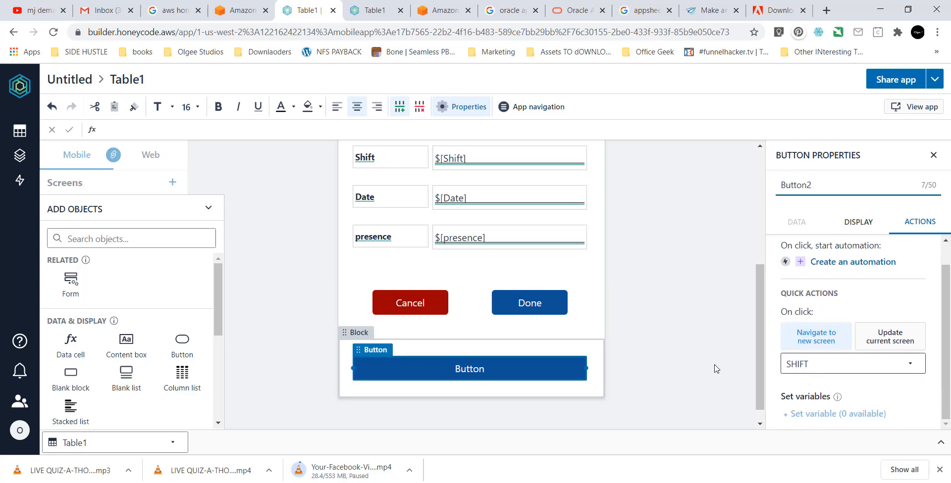
{"action": "left_click", "coordinate": [508, 374]}
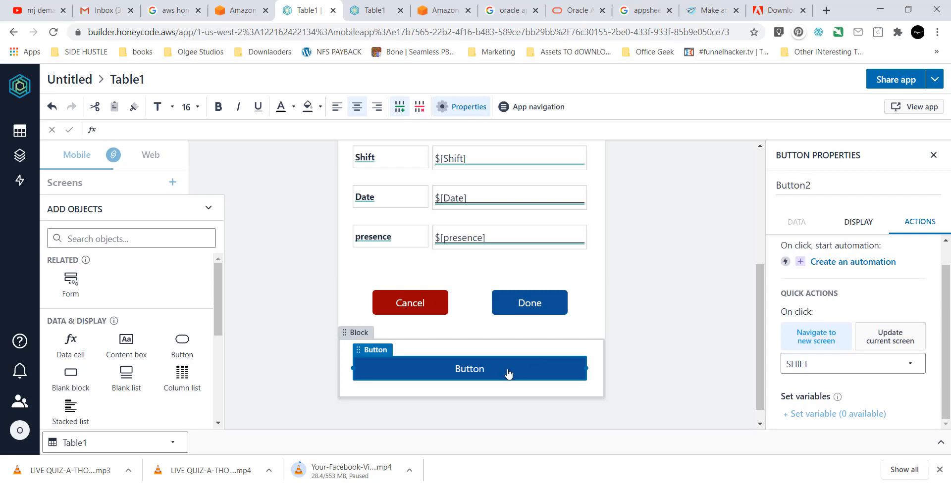
Change the button's quick action to Update current screen, without choosing a variable.
{"action": "left_click", "coordinate": [838, 224]}
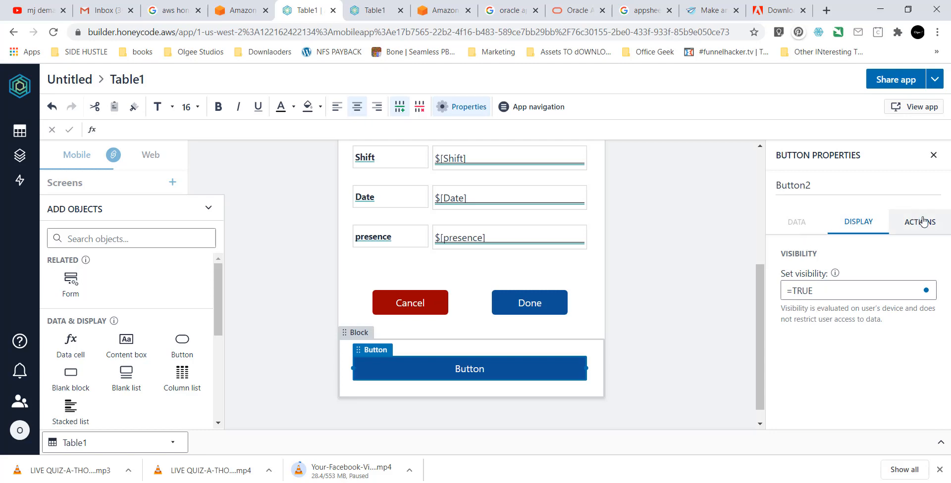
{"action": "left_click", "coordinate": [906, 231]}
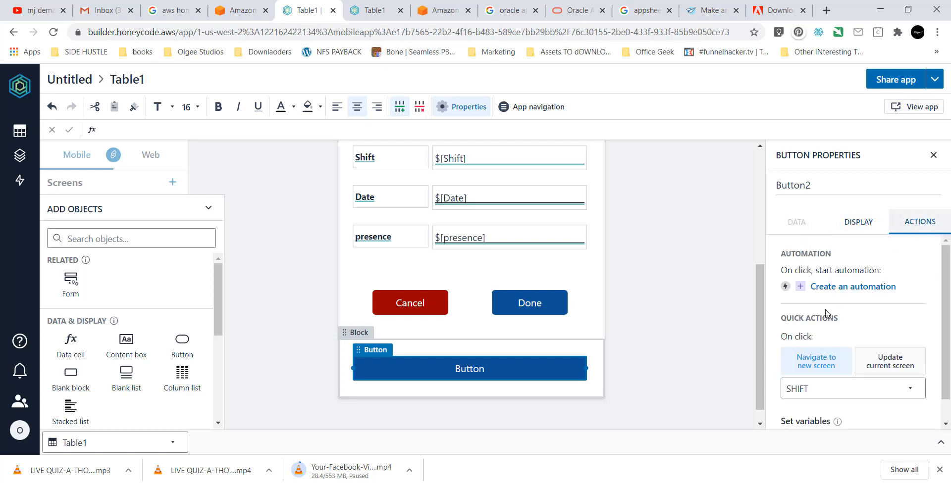
{"action": "scroll", "coordinate": [828, 317], "scroll_direction": "down", "scroll_amount": 1}
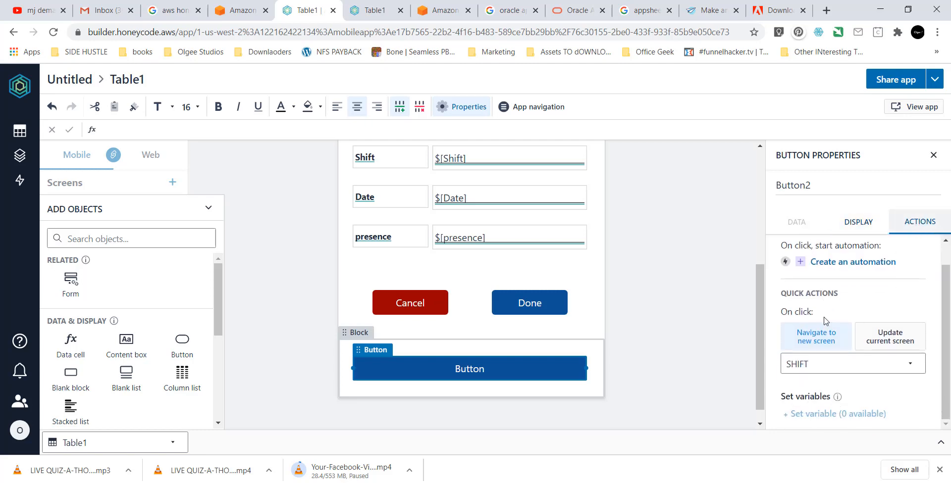
{"action": "left_click", "coordinate": [824, 369]}
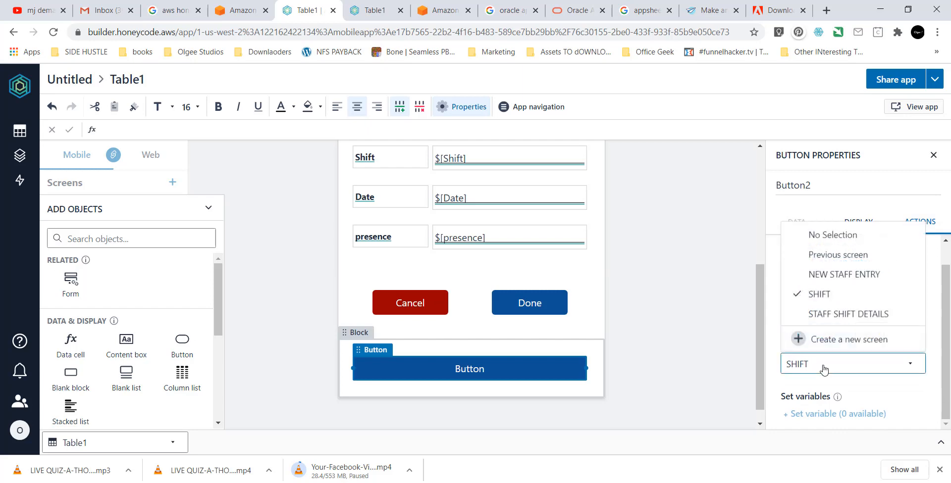
{"action": "left_click", "coordinate": [824, 369]}
{"action": "left_click", "coordinate": [825, 369]}
{"action": "left_click", "coordinate": [824, 369]}
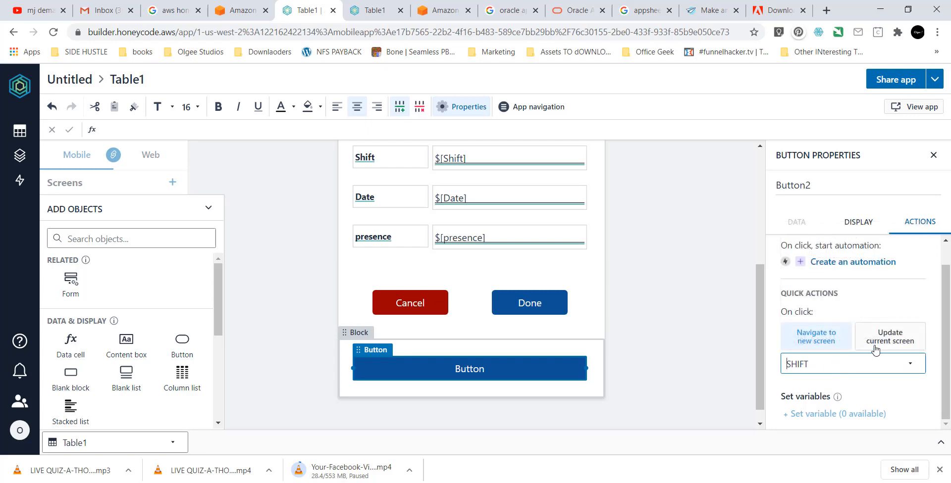
{"action": "left_click", "coordinate": [890, 342]}
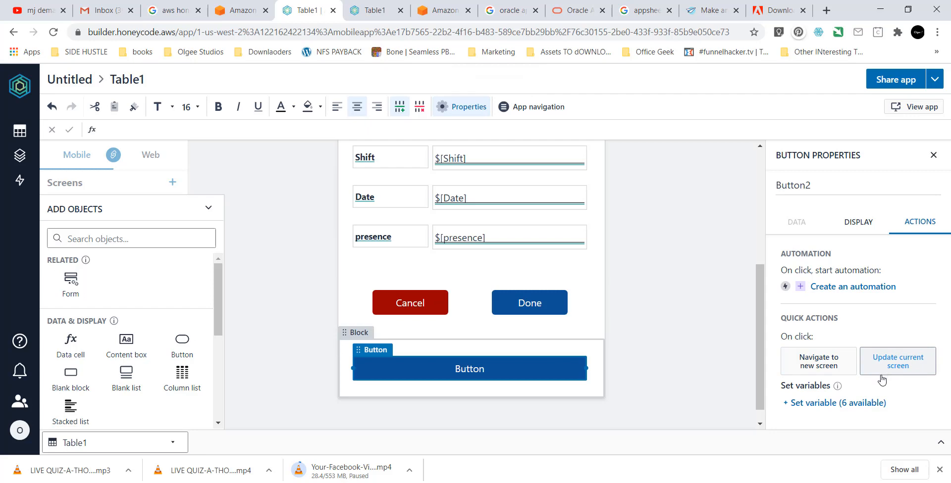
{"action": "left_click", "coordinate": [839, 403]}
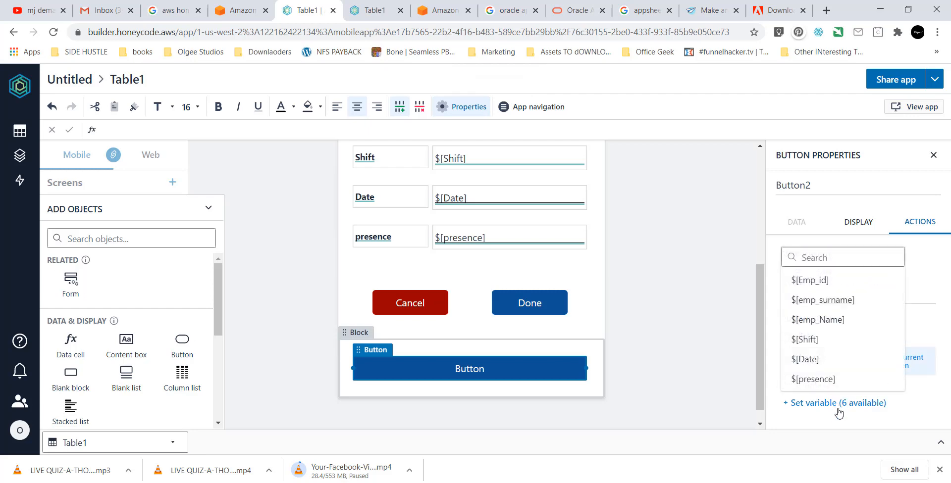
{"action": "left_click", "coordinate": [840, 418]}
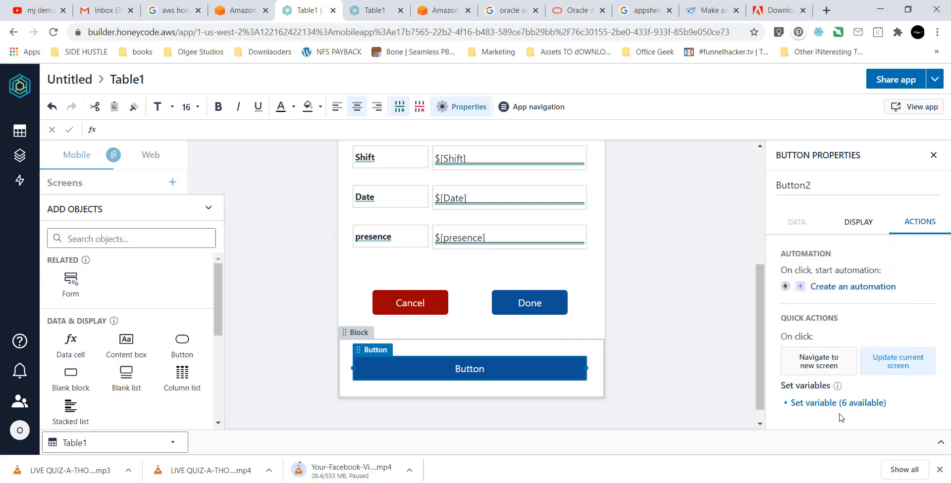
{"action": "left_click", "coordinate": [844, 407]}
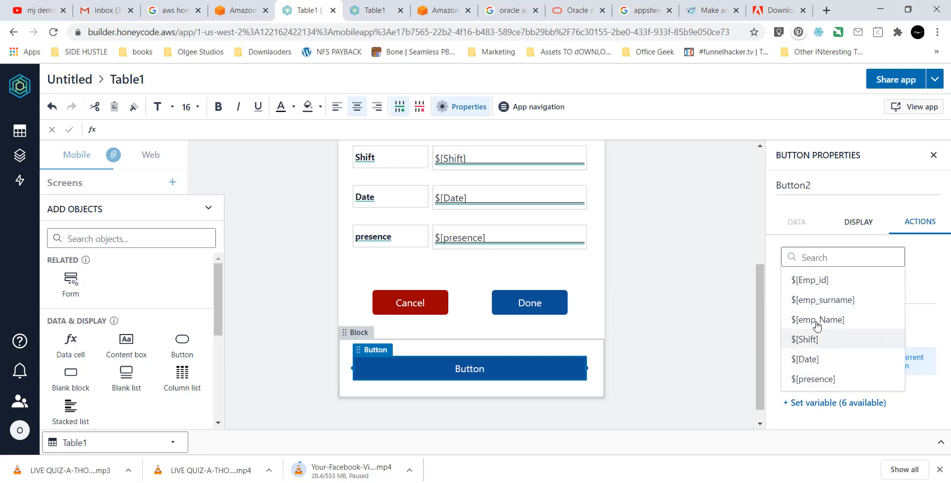
{"action": "left_click", "coordinate": [850, 427]}
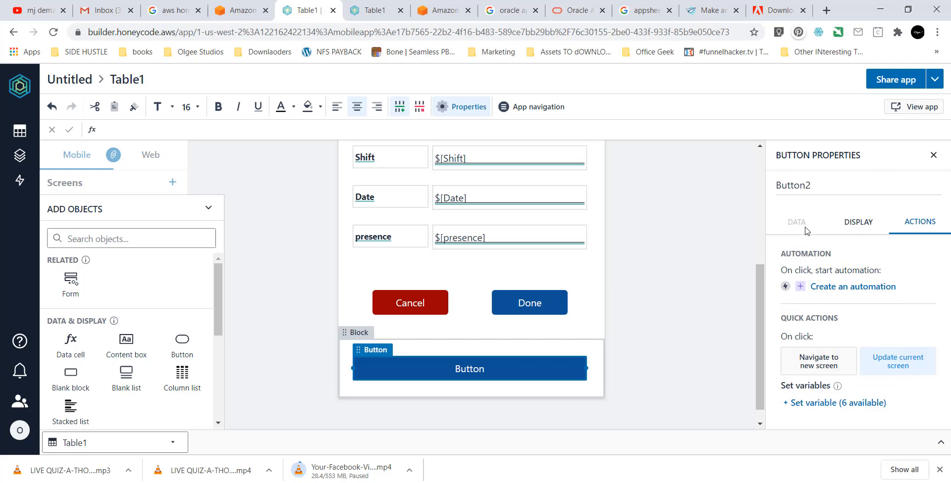
{"action": "left_click", "coordinate": [847, 231]}
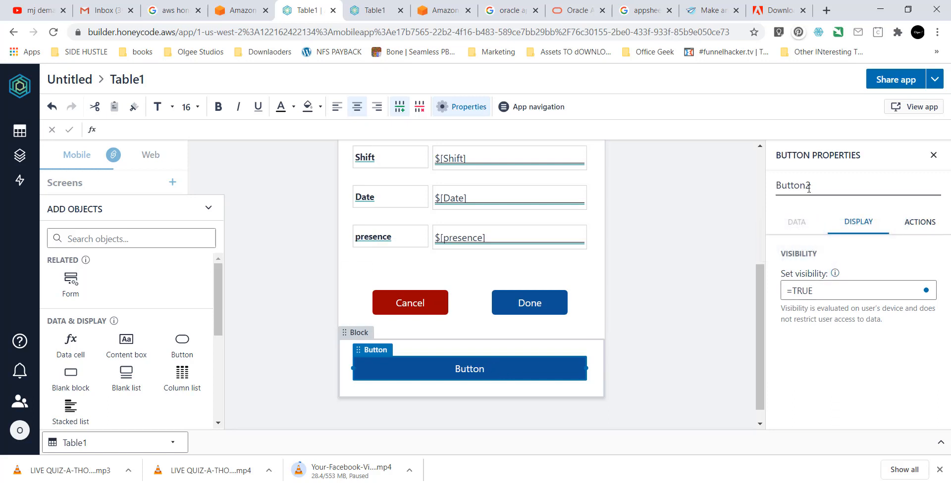
Rename the new button to HOMEBUTTON in Button Properties.
{"action": "left_click_drag", "start_coordinate": [809, 188], "coordinate": [769, 192]}
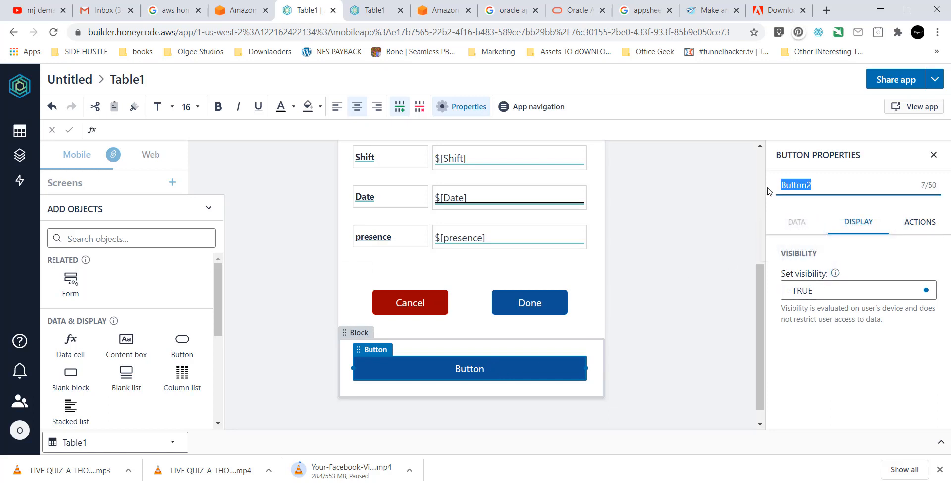
{"action": "type", "text": "HOME"}
{"action": "left_click", "coordinate": [847, 312]}
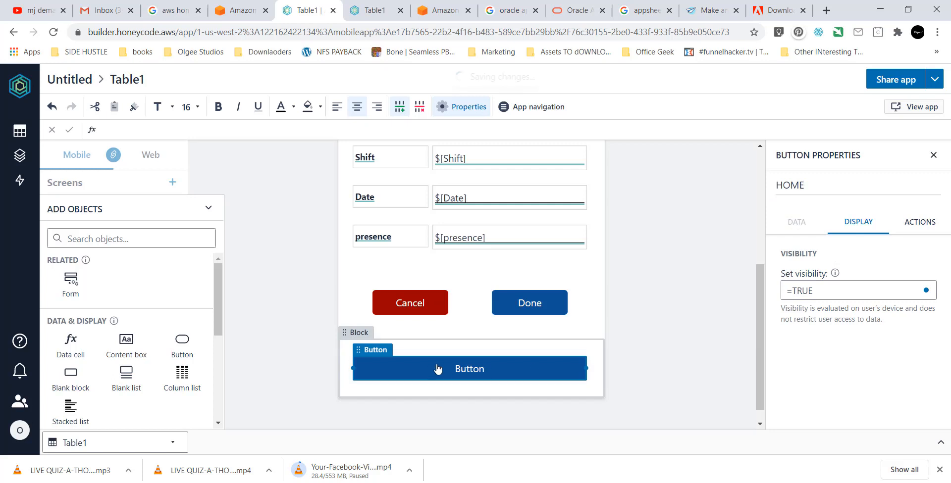
{"action": "left_click", "coordinate": [453, 370]}
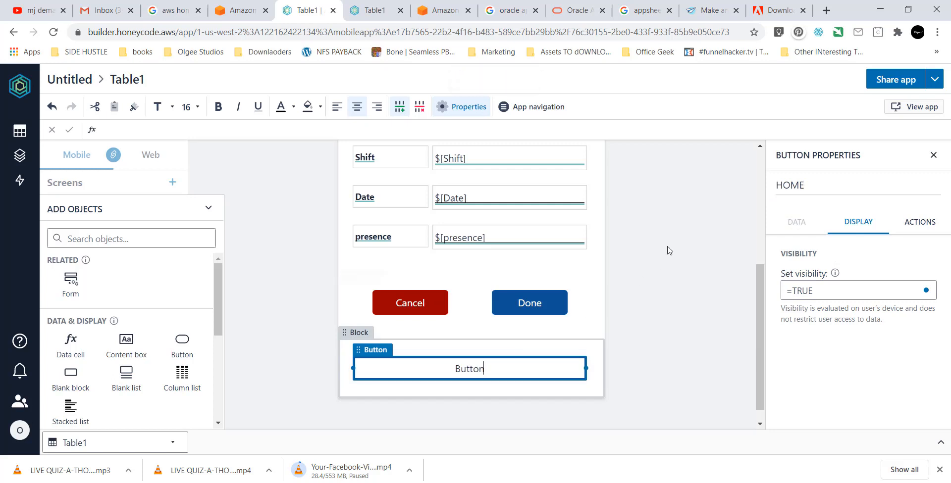
{"action": "left_click", "coordinate": [810, 186]}
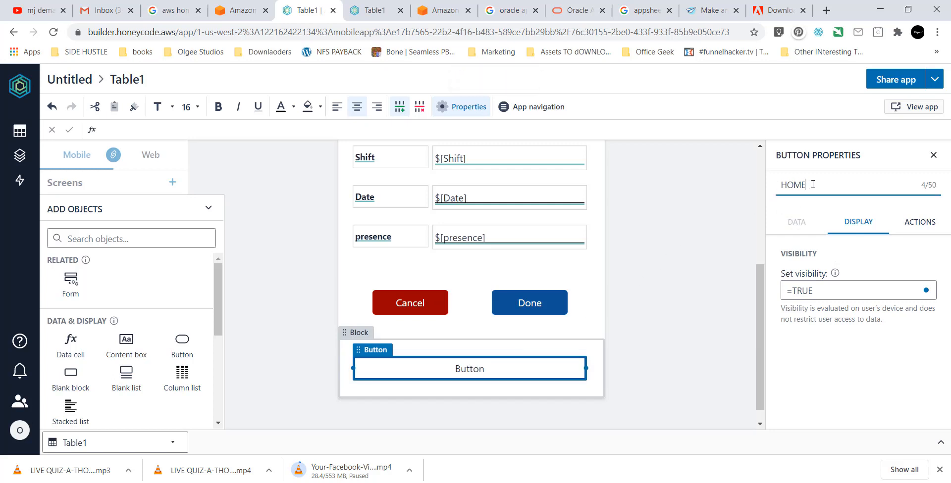
{"action": "type", "text": "BUTTON"}
Change the button's on-screen label text to Home.
{"action": "left_click", "coordinate": [810, 397]}
{"action": "left_click", "coordinate": [497, 369]}
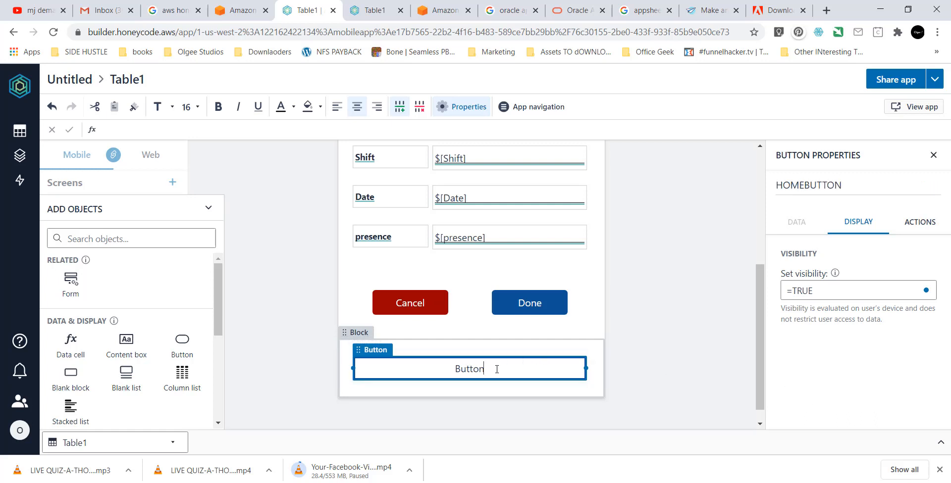
{"action": "left_click_drag", "start_coordinate": [493, 371], "coordinate": [448, 373]}
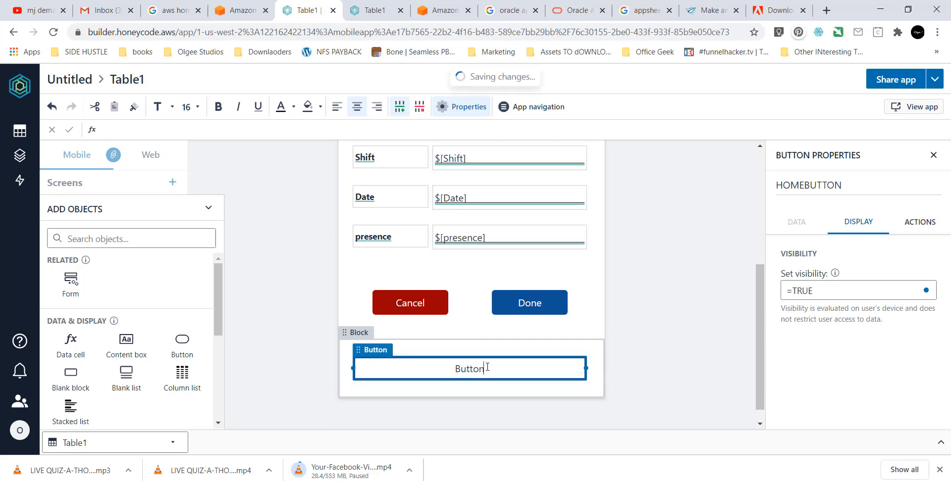
{"action": "double_click", "coordinate": [460, 368]}
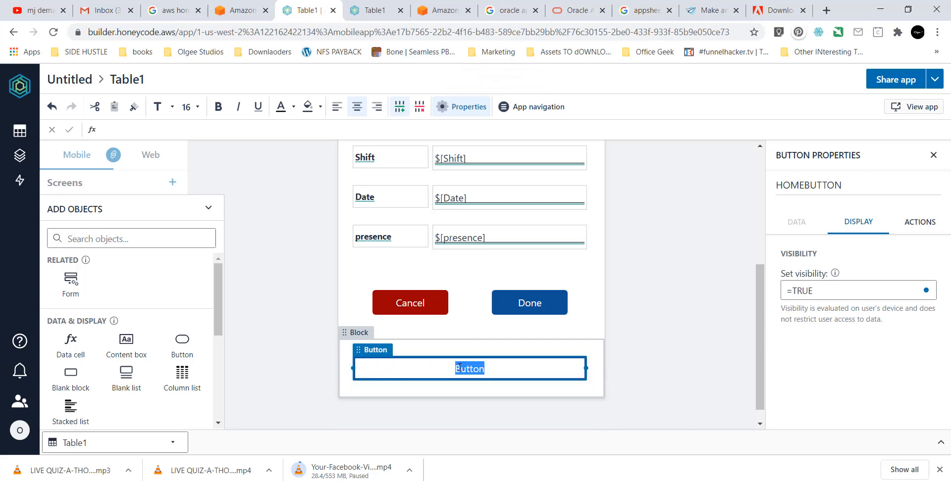
{"action": "type", "text": "Home"}
{"action": "left_click", "coordinate": [556, 391]}
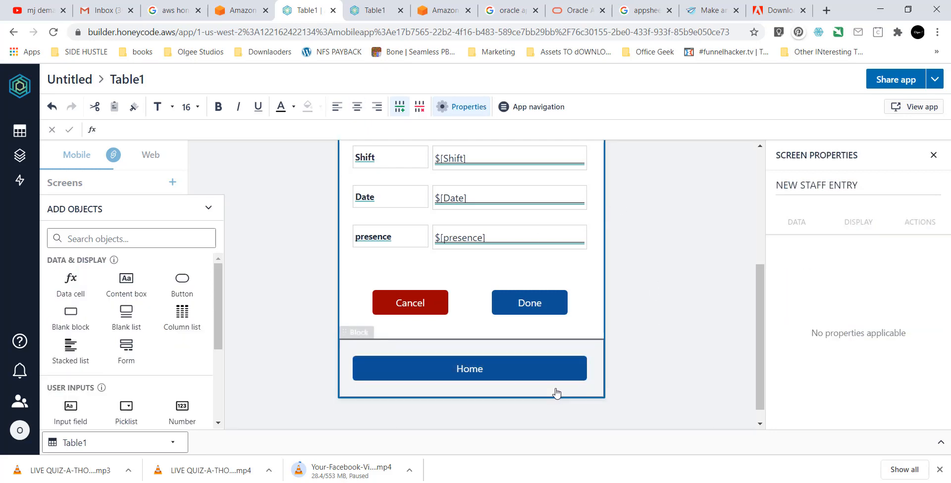
{"action": "left_click", "coordinate": [524, 381]}
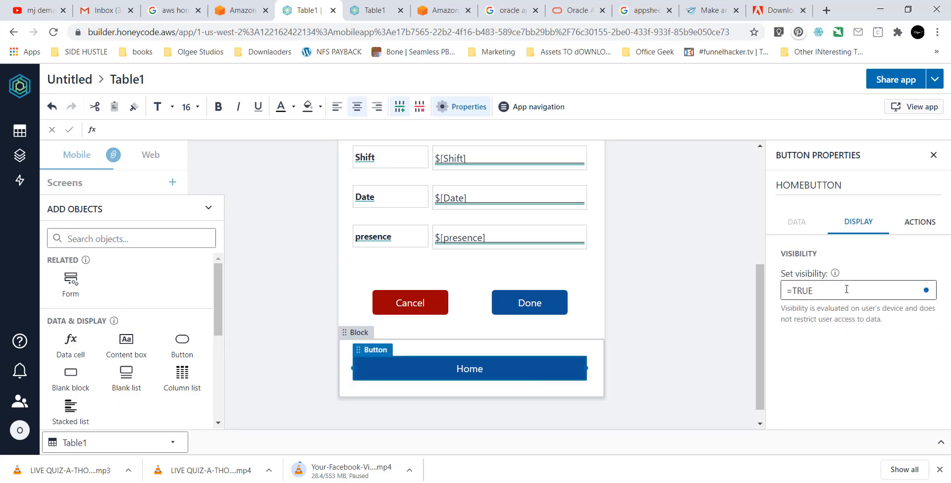
Give HOMEBUTTON a Navigate to new screen action with SHIFT as the destination.
{"action": "left_click", "coordinate": [932, 225]}
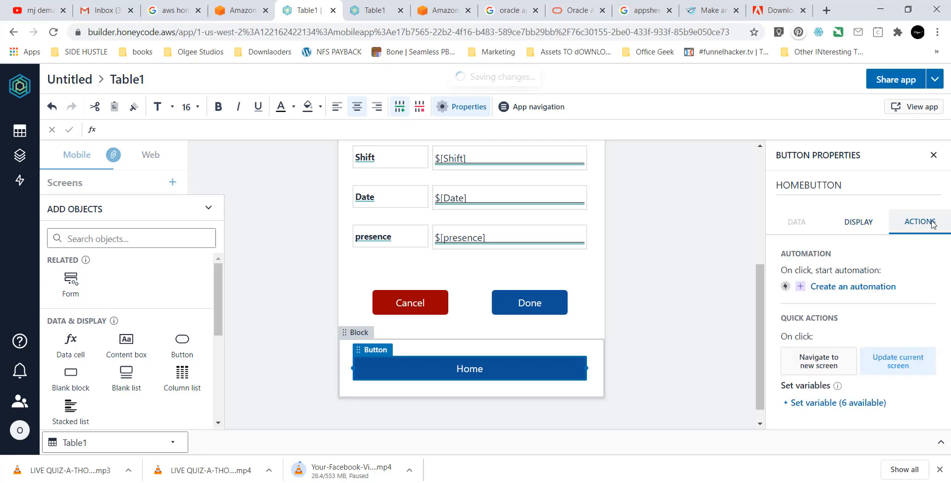
{"action": "left_click", "coordinate": [825, 361]}
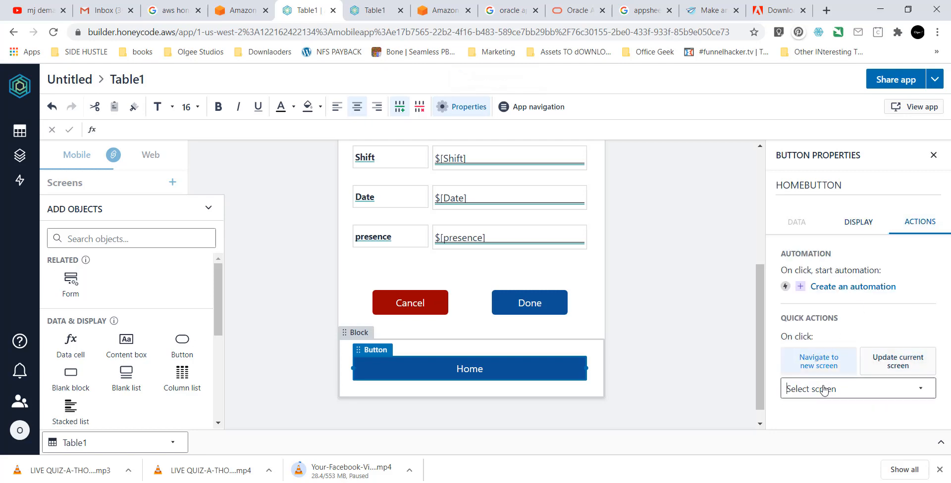
{"action": "left_click", "coordinate": [823, 390]}
{"action": "left_click", "coordinate": [818, 321]}
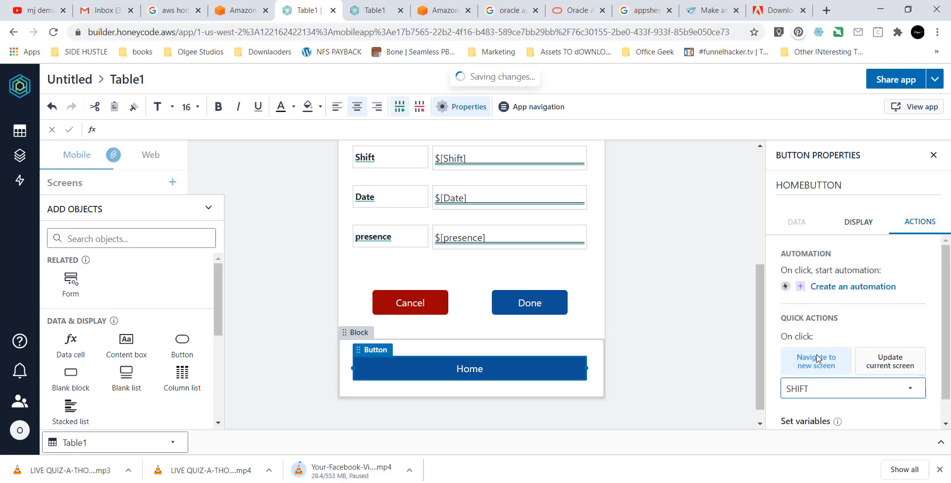
{"action": "scroll", "coordinate": [819, 385], "scroll_direction": "down", "scroll_amount": 1}
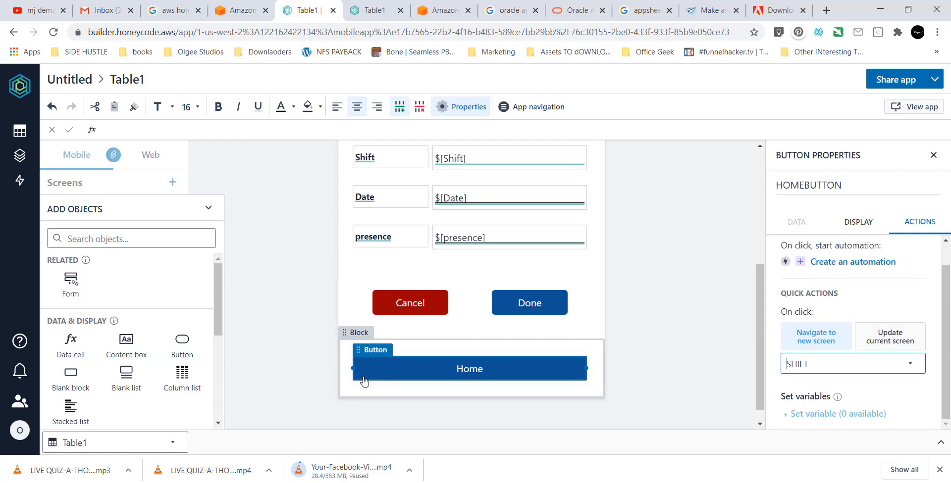
{"action": "scroll", "coordinate": [238, 380], "scroll_direction": "down", "scroll_amount": 1}
{"action": "scroll", "coordinate": [197, 318], "scroll_direction": "down", "scroll_amount": 2}
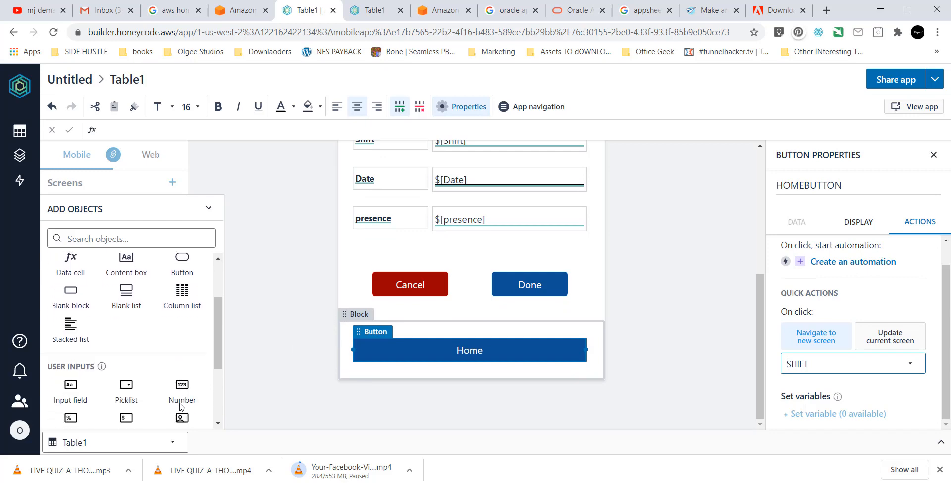
{"action": "left_click", "coordinate": [208, 208]}
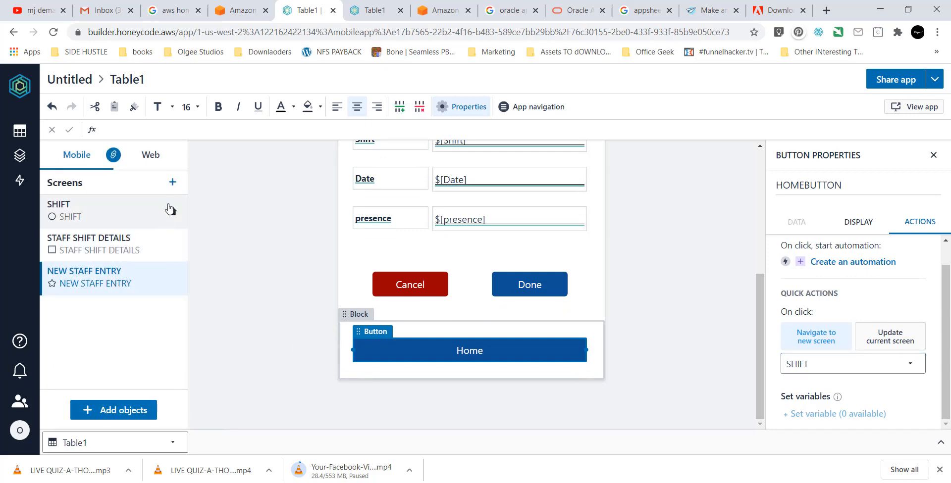
Add a new screen to the app and rename it LISTOFPRESENTSTAFF.
{"action": "left_click", "coordinate": [172, 183]}
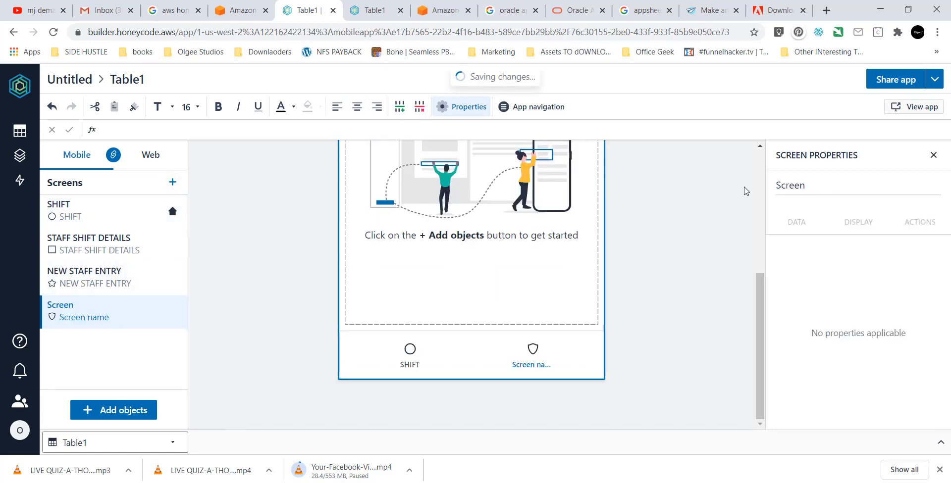
{"action": "left_click", "coordinate": [787, 186]}
{"action": "left_click_drag", "start_coordinate": [815, 188], "coordinate": [776, 190]}
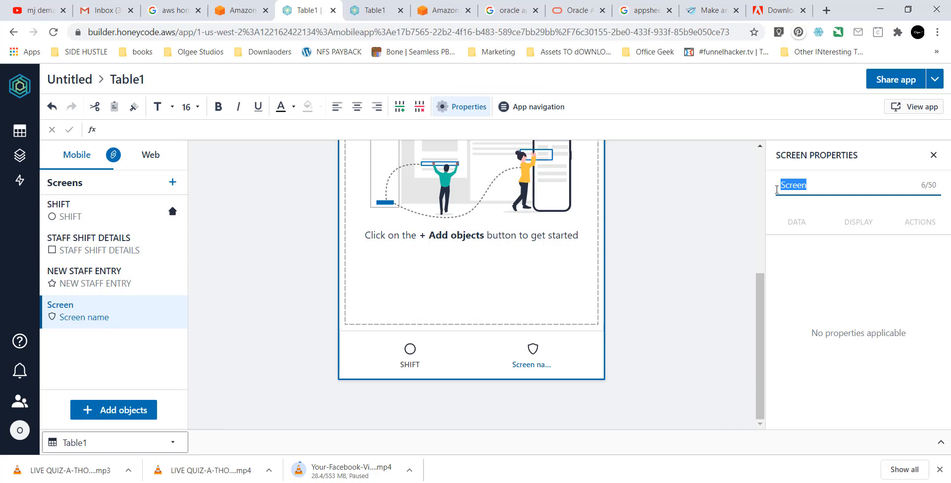
{"action": "key", "text": "Tab"}
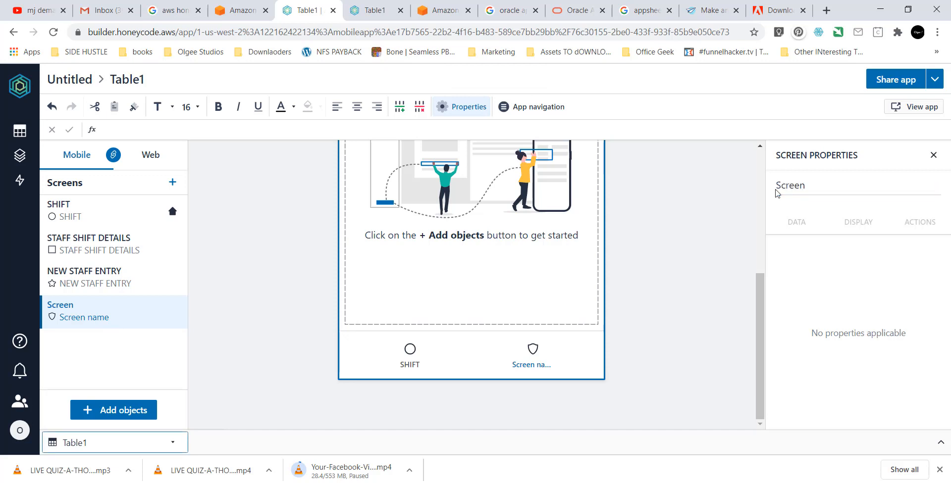
{"action": "left_click", "coordinate": [807, 194]}
{"action": "left_click_drag", "start_coordinate": [807, 193], "coordinate": [762, 191]}
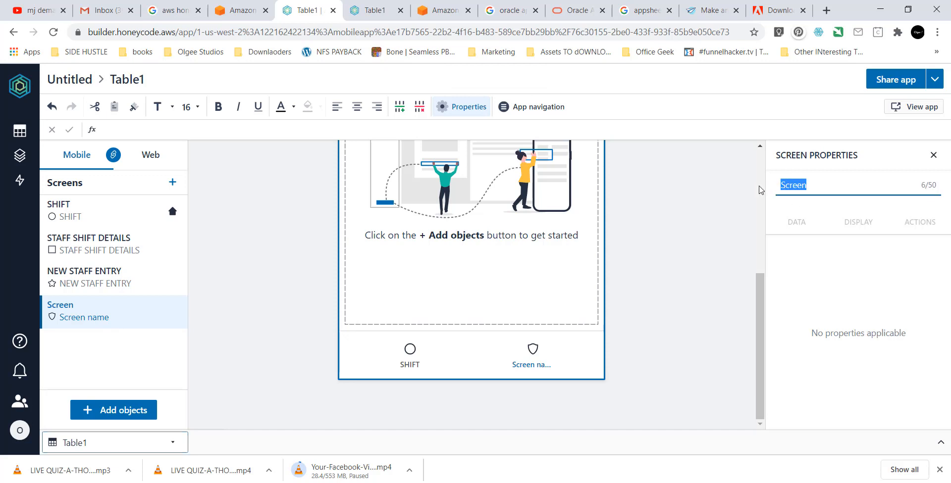
{"action": "type", "text": "list"}
{"action": "key", "text": "BackSpace"}
{"action": "key", "text": "BackSpace"}
{"action": "key", "text": "BackSpace"}
{"action": "key", "text": "BackSpace"}
{"action": "type", "text": "LIIS"}
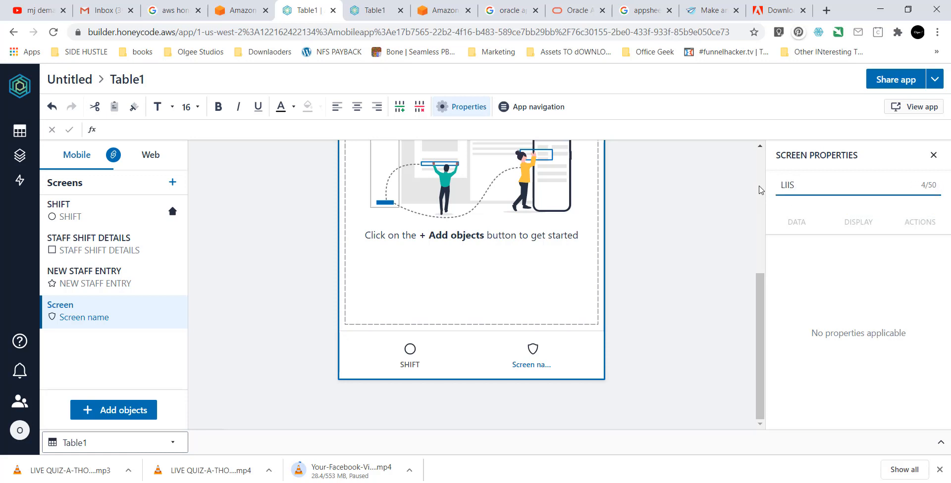
{"action": "key", "text": "BackSpace"}
{"action": "key", "text": "BackSpace"}
{"action": "key", "text": "BackSpace"}
{"action": "key", "text": "BackSpace"}
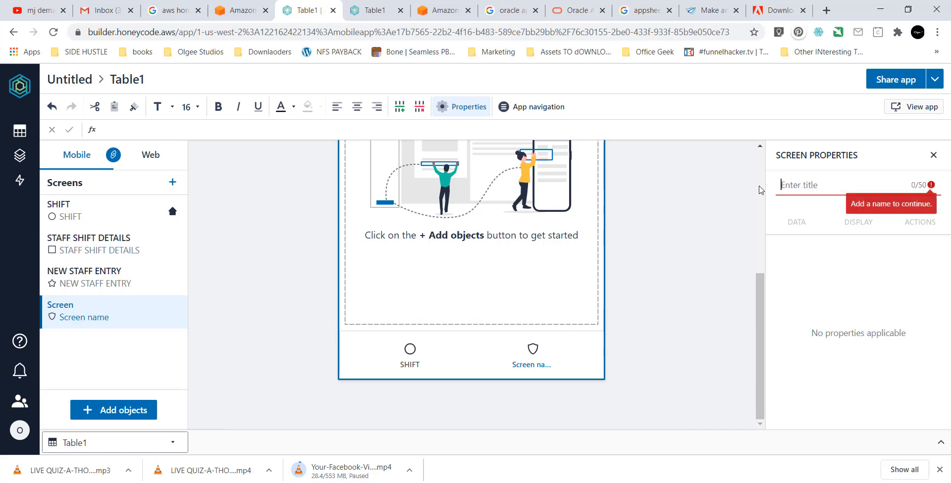
{"action": "type", "text": "LISTOF"}
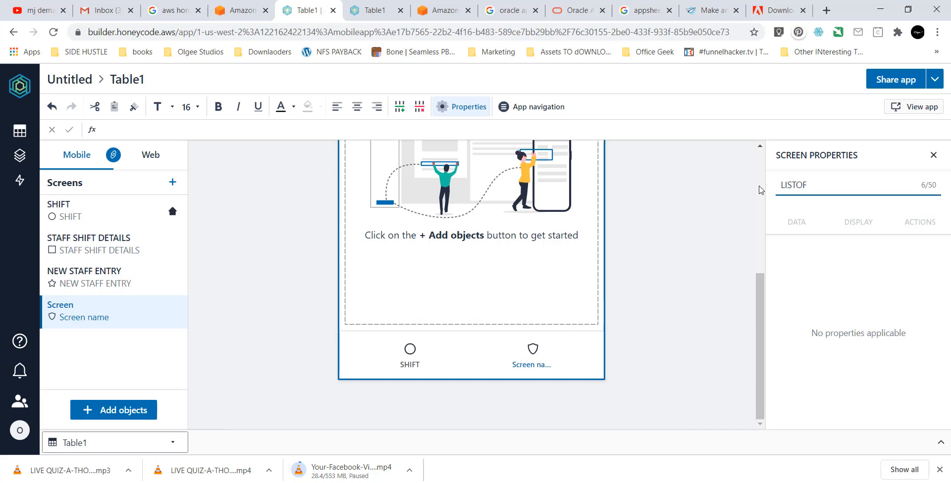
{"action": "type", "text": "PRESENTSTAFF"}
{"action": "key", "text": "Return"}
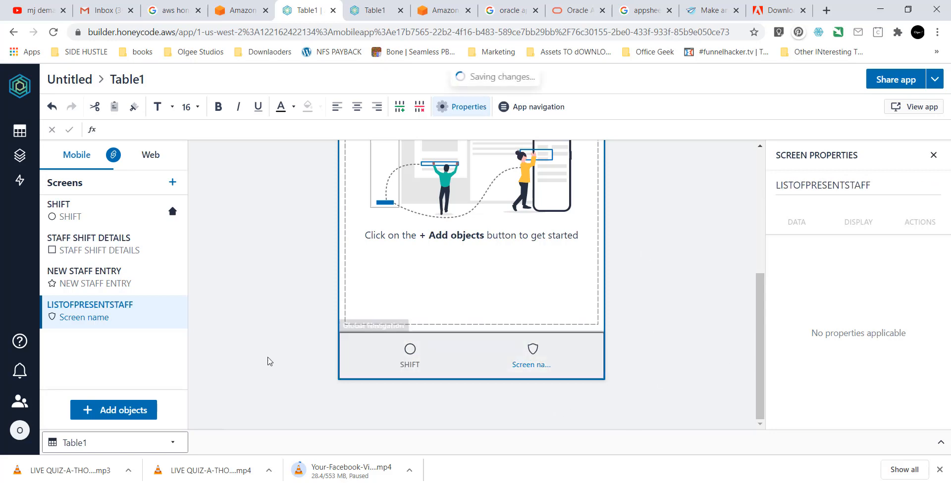
{"action": "scroll", "coordinate": [530, 279], "scroll_direction": "up", "scroll_amount": 3}
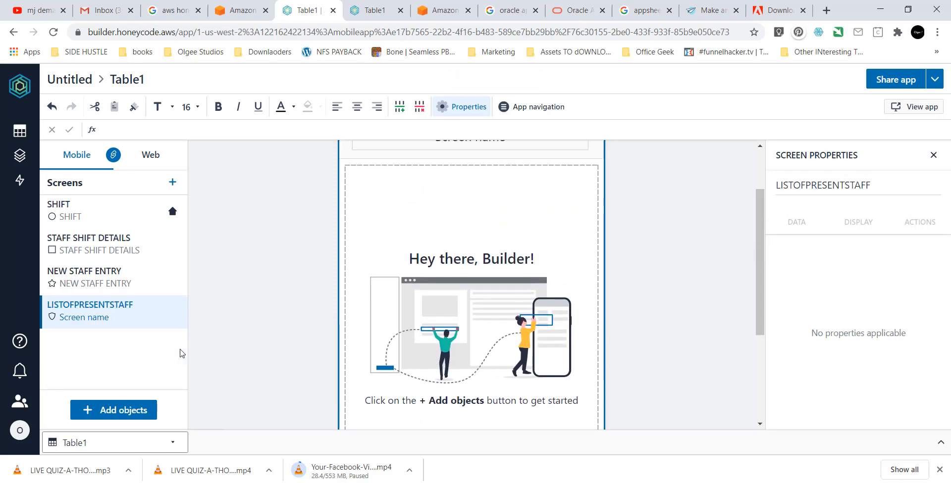
{"action": "left_click", "coordinate": [109, 412]}
Insert a column list sourced from Table1, removing Emp_id and emp_surname from the displayed columns.
{"action": "left_click_drag", "start_coordinate": [176, 322], "coordinate": [411, 232]}
{"action": "left_click", "coordinate": [185, 316]}
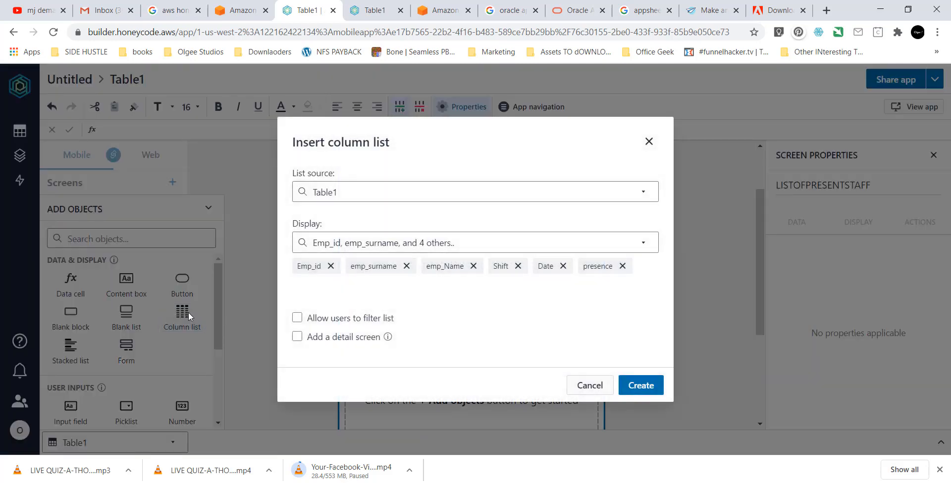
{"action": "left_click", "coordinate": [365, 199]}
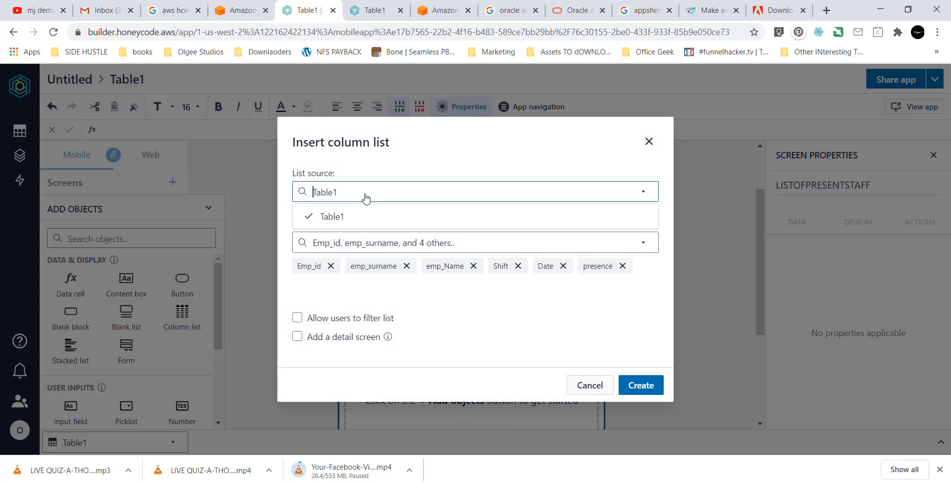
{"action": "left_click", "coordinate": [366, 199]}
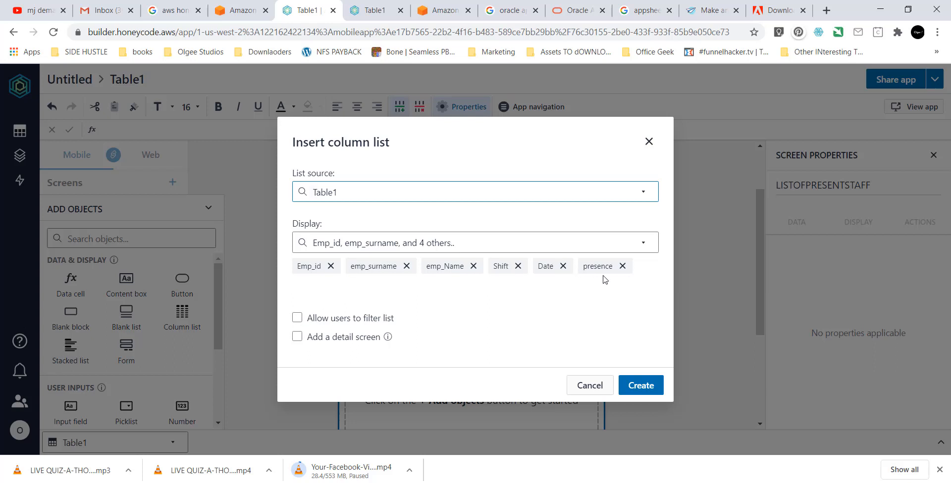
{"action": "left_click_drag", "start_coordinate": [613, 268], "coordinate": [605, 271]}
{"action": "left_click", "coordinate": [622, 266]}
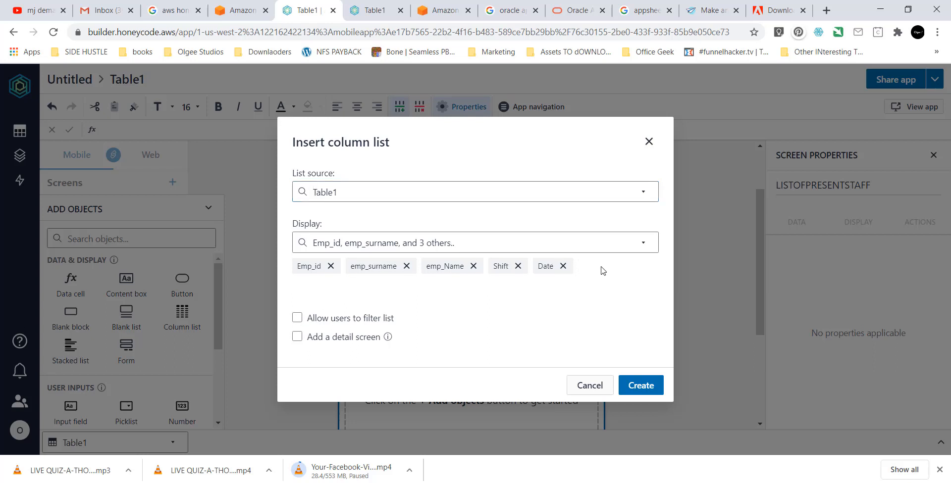
{"action": "left_click", "coordinate": [332, 267]}
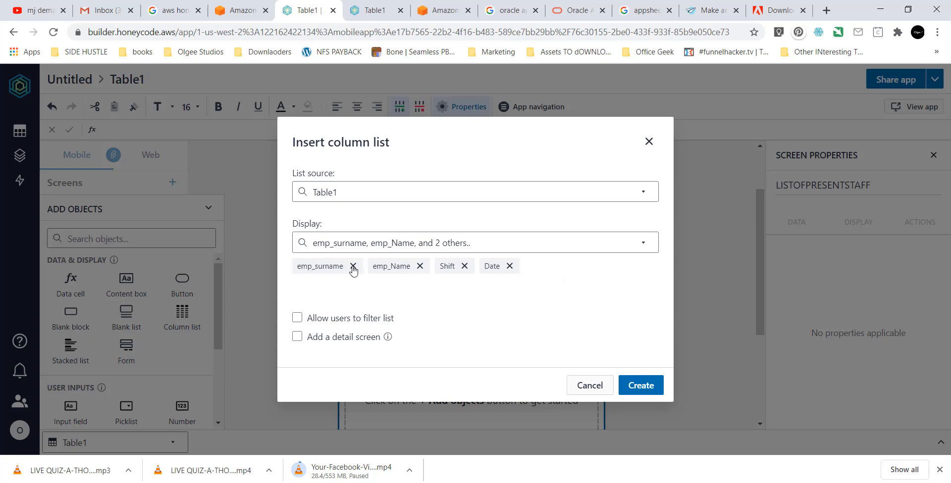
{"action": "left_click", "coordinate": [353, 268]}
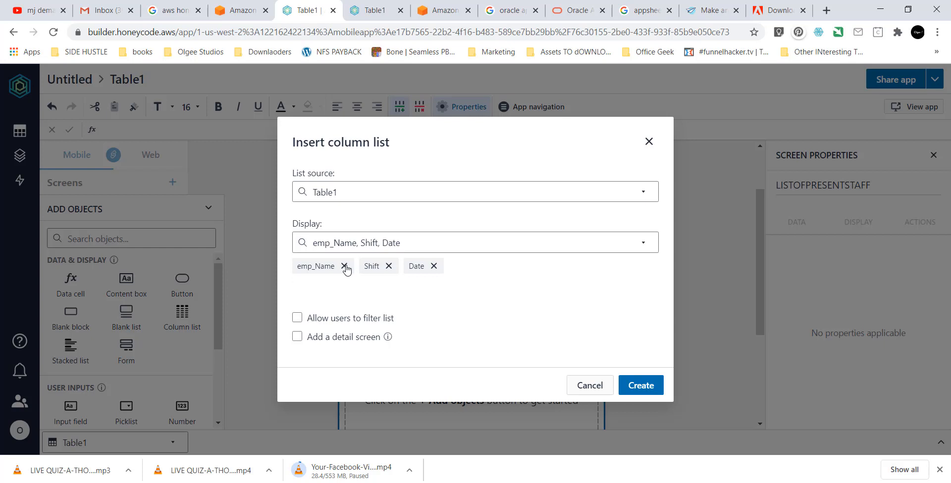
Keep presence but drop Shift so only emp_Name, Date and presence show, then create the list.
{"action": "left_click", "coordinate": [410, 248]}
{"action": "left_click", "coordinate": [429, 247]}
{"action": "left_click", "coordinate": [431, 248]}
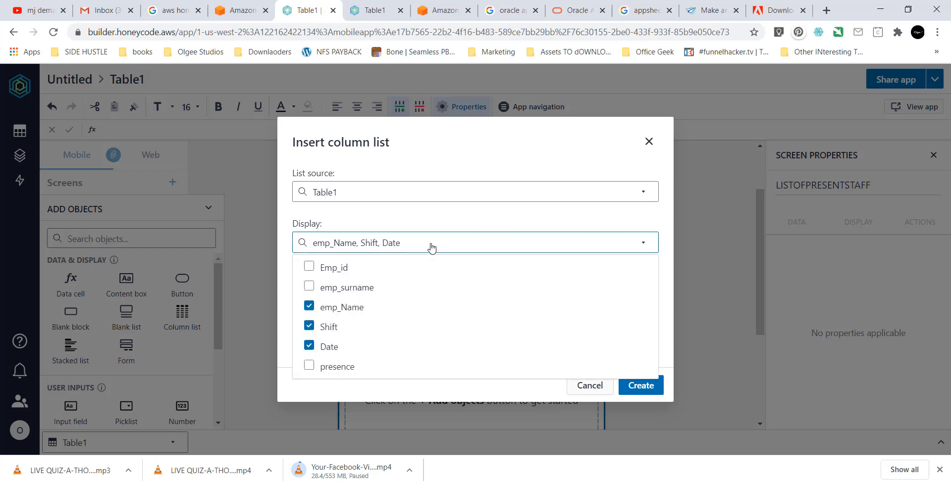
{"action": "left_click", "coordinate": [309, 367]}
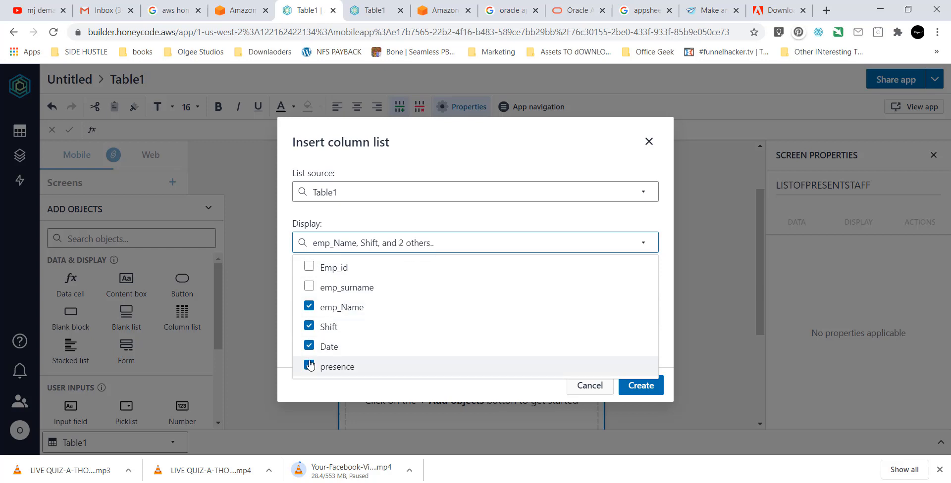
{"action": "left_click", "coordinate": [309, 327]}
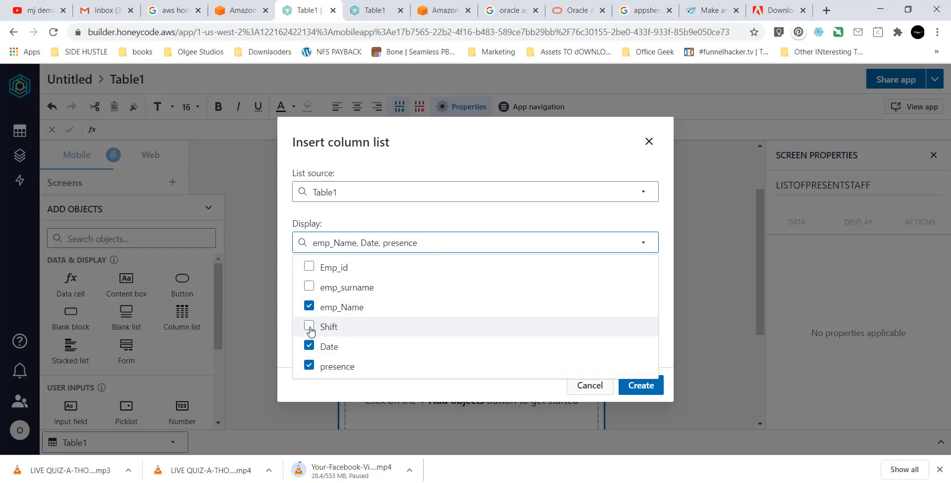
{"action": "left_click", "coordinate": [521, 248]}
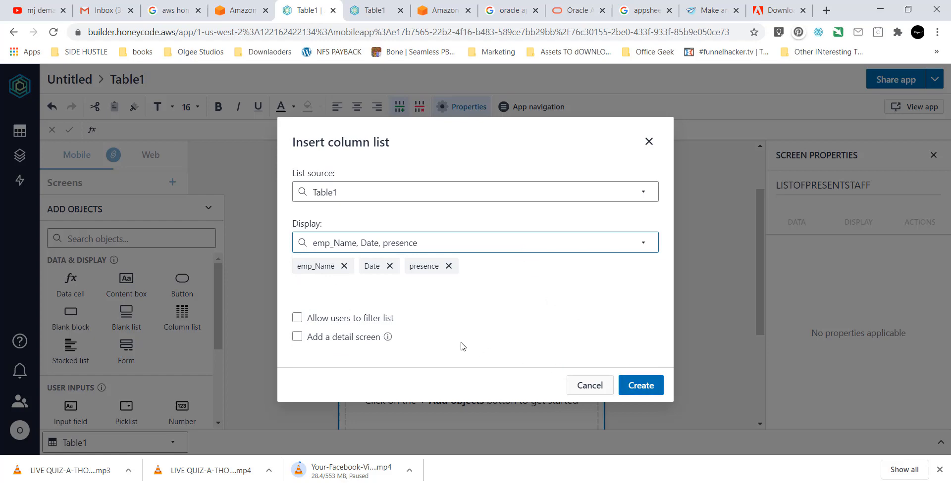
{"action": "left_click", "coordinate": [629, 386]}
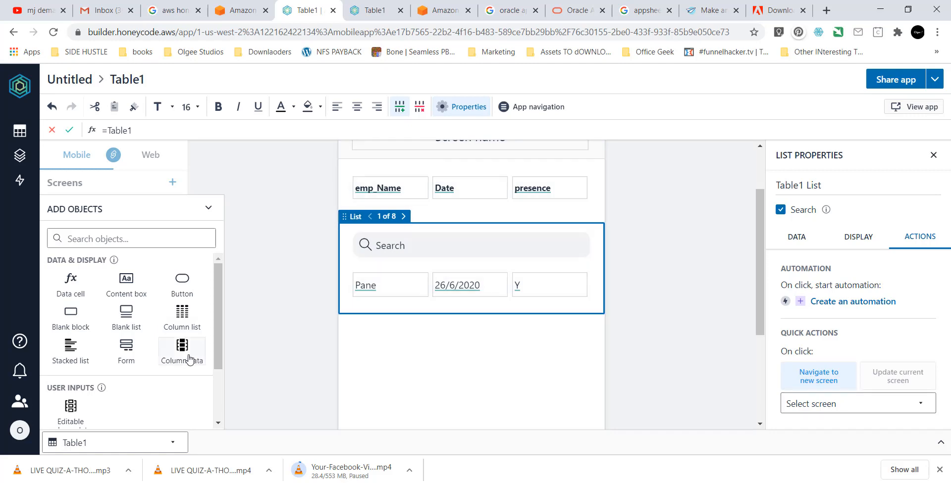
Add a blank block reading 'This is the list of attendance' under the list, then open the live app.
{"action": "left_click", "coordinate": [84, 312]}
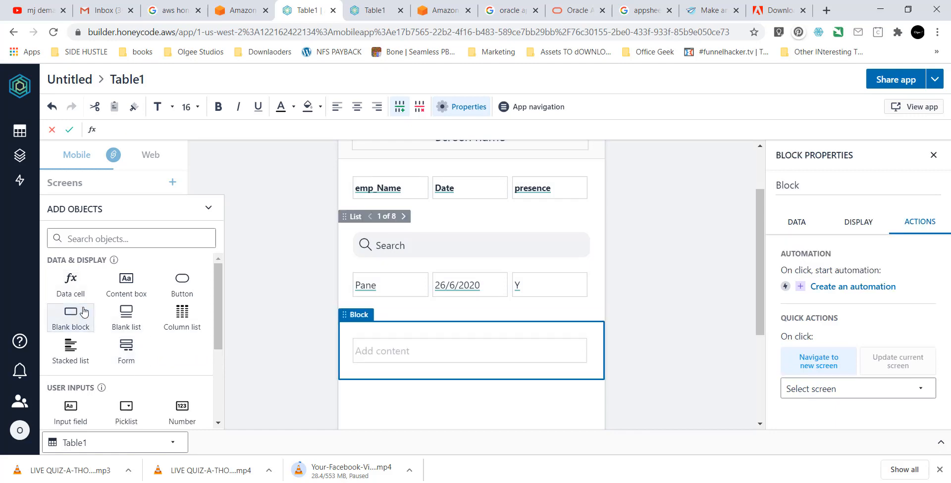
{"action": "left_click", "coordinate": [419, 348]}
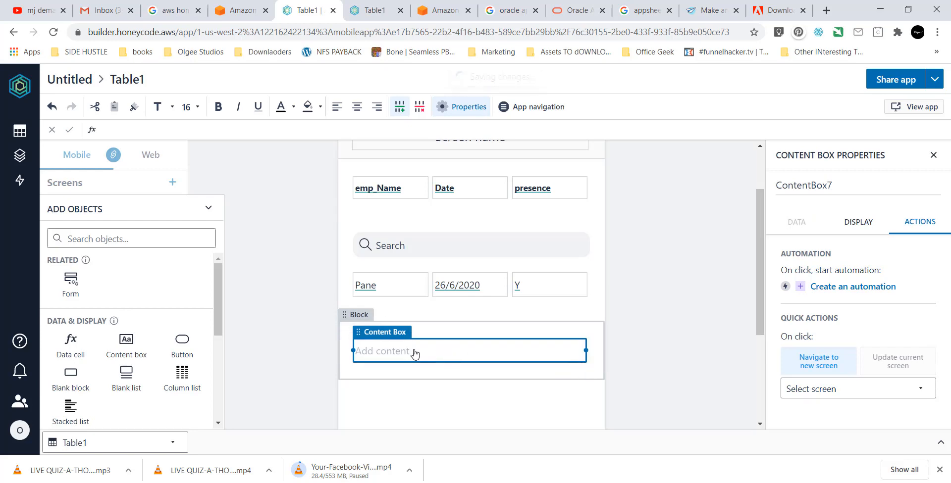
{"action": "type", "text": "tH"}
{"action": "key", "text": "BackSpace"}
{"action": "type", "text": "This is the"}
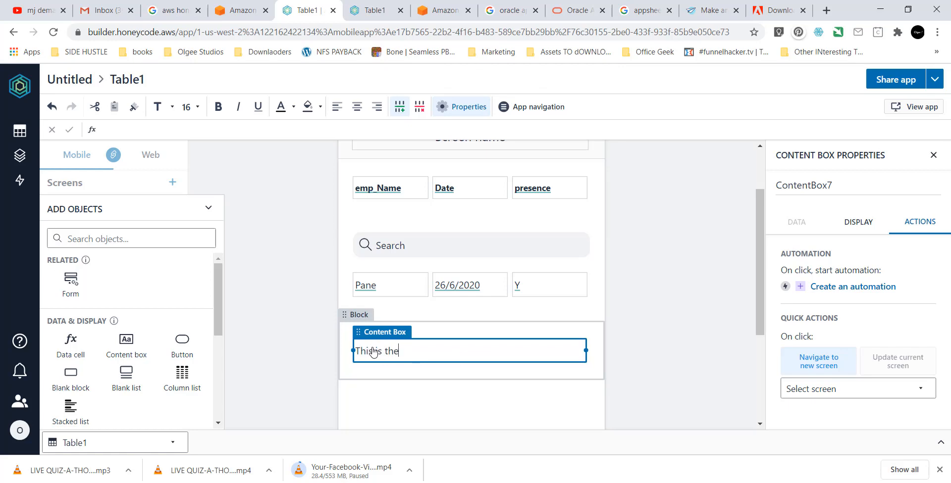
{"action": "type", "text": " list of attendance"}
{"action": "left_click", "coordinate": [663, 308]}
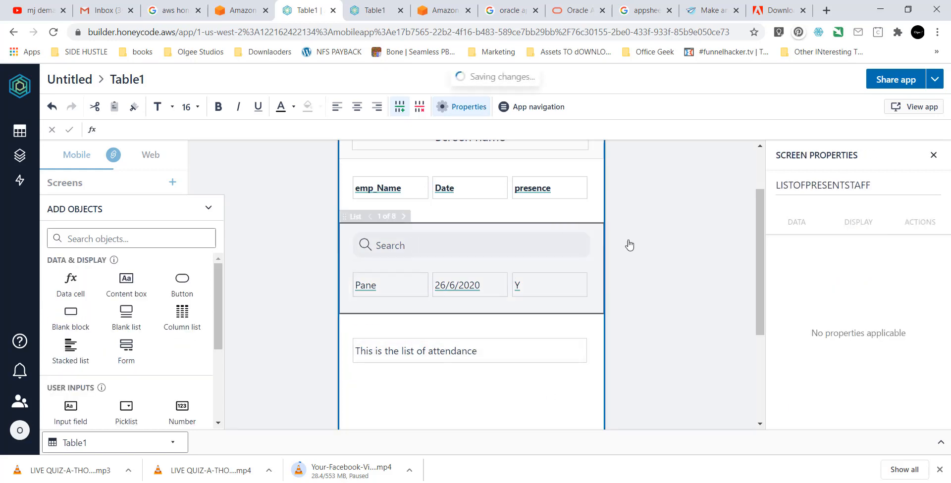
{"action": "left_click", "coordinate": [902, 110]}
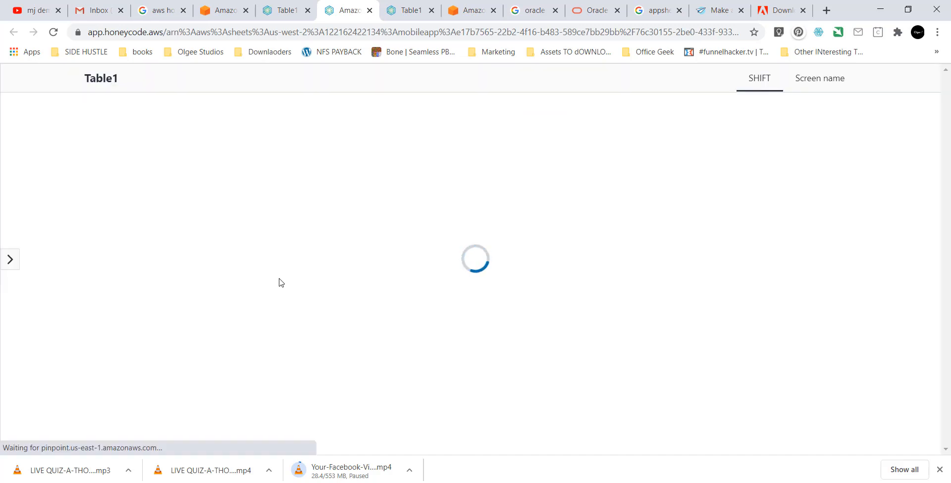
Show the live app's Screen name page and scroll its emp_Name, Date and presence list.
{"action": "scroll", "coordinate": [344, 280], "scroll_direction": "down", "scroll_amount": 1}
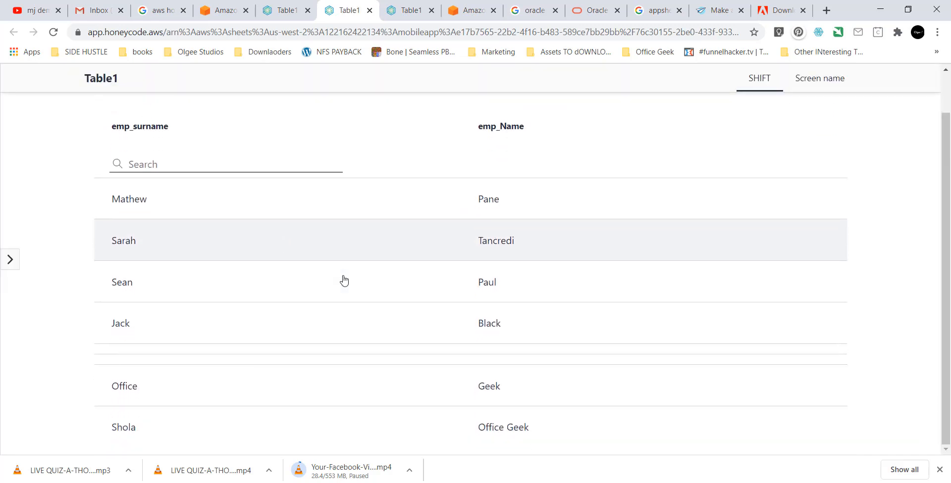
{"action": "scroll", "coordinate": [344, 281], "scroll_direction": "up", "scroll_amount": 1}
{"action": "scroll", "coordinate": [344, 278], "scroll_direction": "down", "scroll_amount": 1}
{"action": "scroll", "coordinate": [397, 266], "scroll_direction": "up", "scroll_amount": 1}
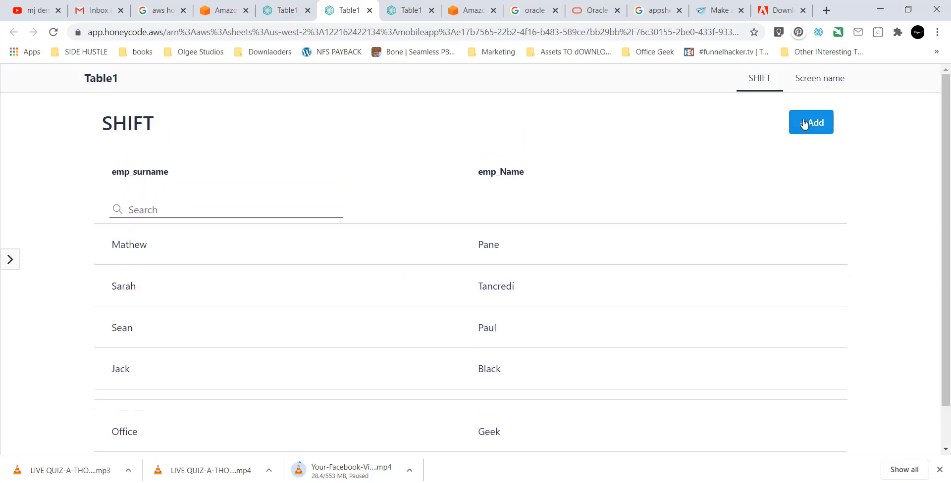
{"action": "left_click", "coordinate": [821, 84]}
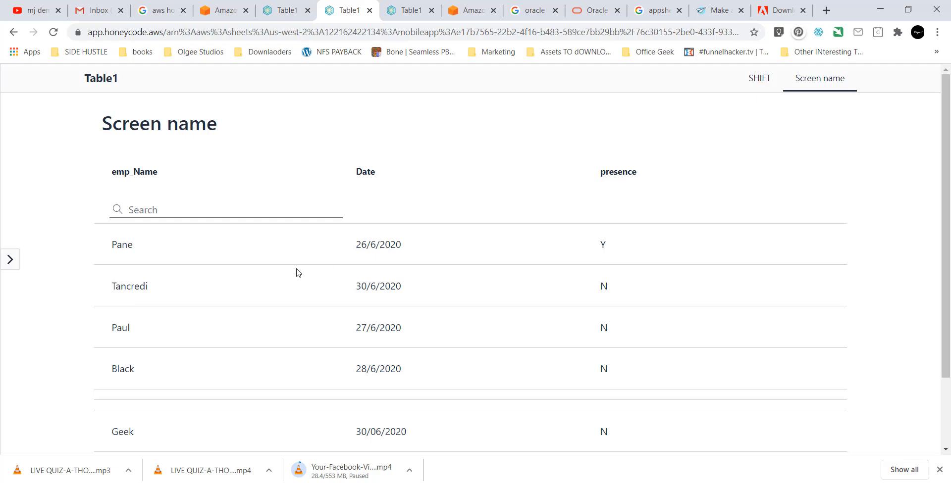
{"action": "scroll", "coordinate": [298, 273], "scroll_direction": "down", "scroll_amount": 1}
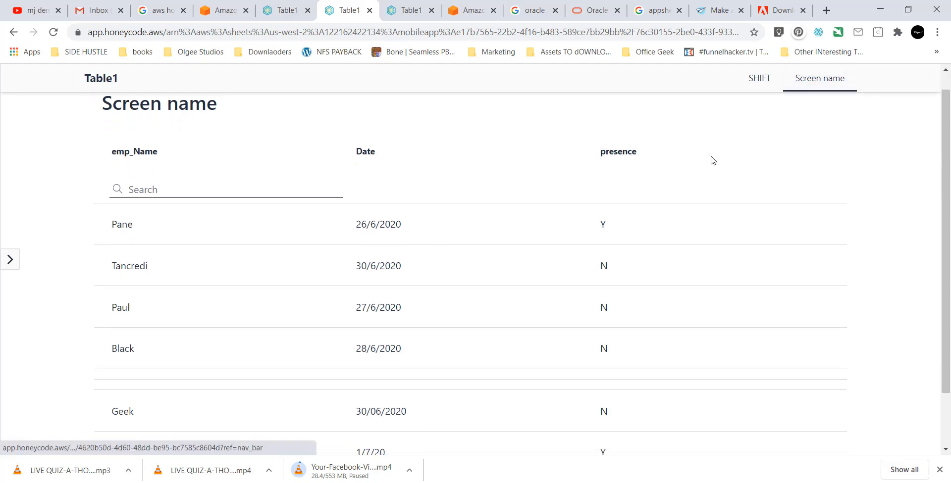
{"action": "scroll", "coordinate": [600, 255], "scroll_direction": "down", "scroll_amount": 1}
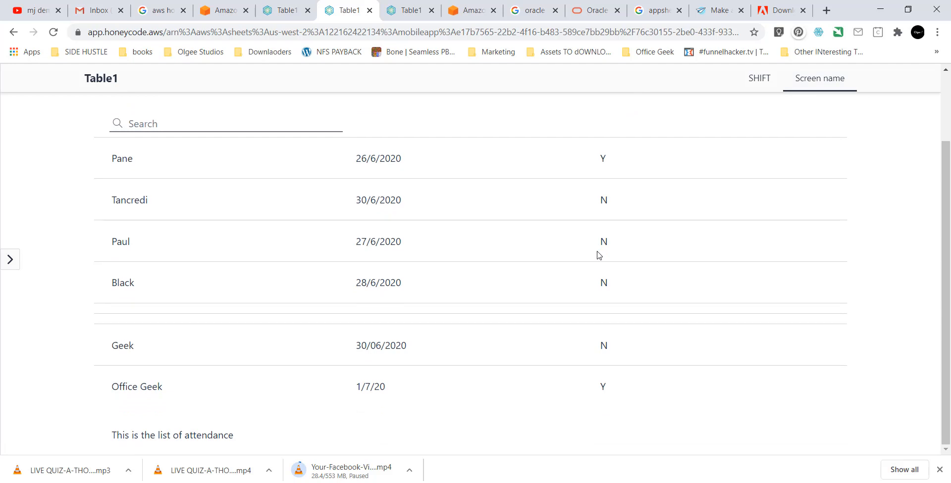
{"action": "scroll", "coordinate": [599, 255], "scroll_direction": "up", "scroll_amount": 1}
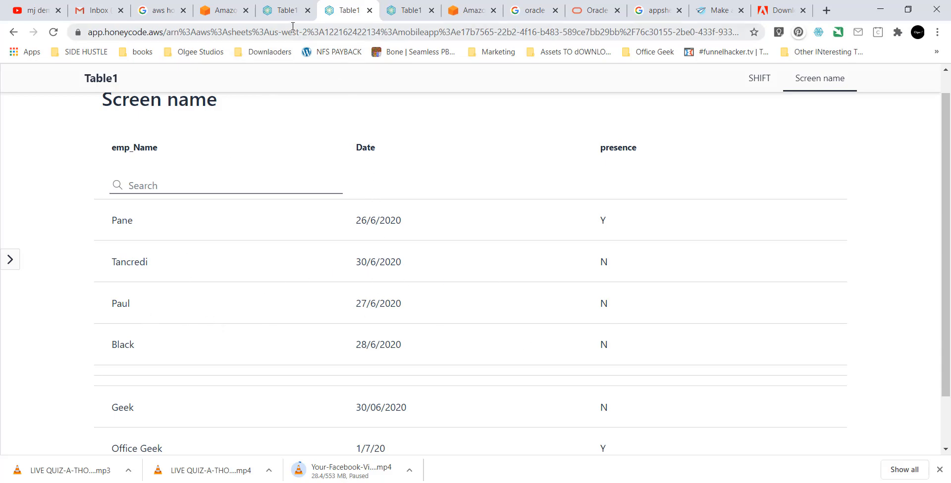
Change the attendance screen's header from 'Screen name' to 'HR PANEL' and view the live app.
{"action": "left_click", "coordinate": [269, 12]}
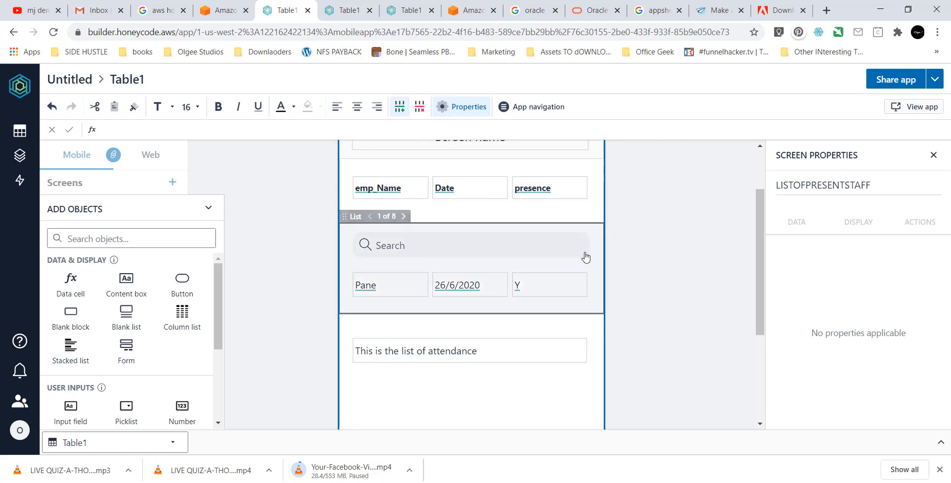
{"action": "scroll", "coordinate": [585, 256], "scroll_direction": "up", "scroll_amount": 3}
{"action": "left_click", "coordinate": [517, 223]}
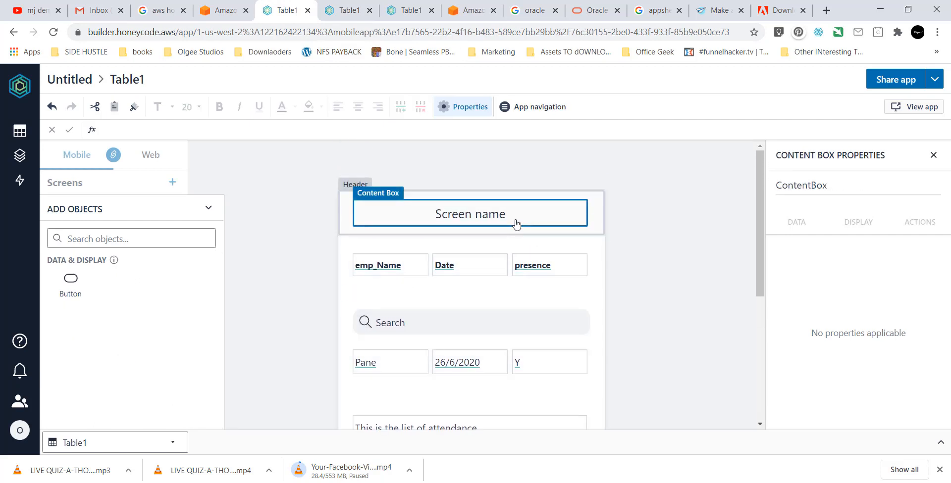
{"action": "key", "text": "BackSpace"}
{"action": "key", "text": "BackSpace"}
{"action": "key", "text": "BackSpace"}
{"action": "key", "text": "BackSpace"}
{"action": "key", "text": "BackSpace"}
{"action": "key", "text": "BackSpace"}
{"action": "key", "text": "BackSpace"}
{"action": "key", "text": "BackSpace"}
{"action": "key", "text": "BackSpace"}
{"action": "key", "text": "BackSpace"}
{"action": "key", "text": "BackSpace"}
{"action": "type", "text": "HR PAE"}
{"action": "key", "text": "BackSpace"}
{"action": "type", "text": "NRL"}
{"action": "key", "text": "BackSpace"}
{"action": "key", "text": "BackSpace"}
{"action": "type", "text": "E"}
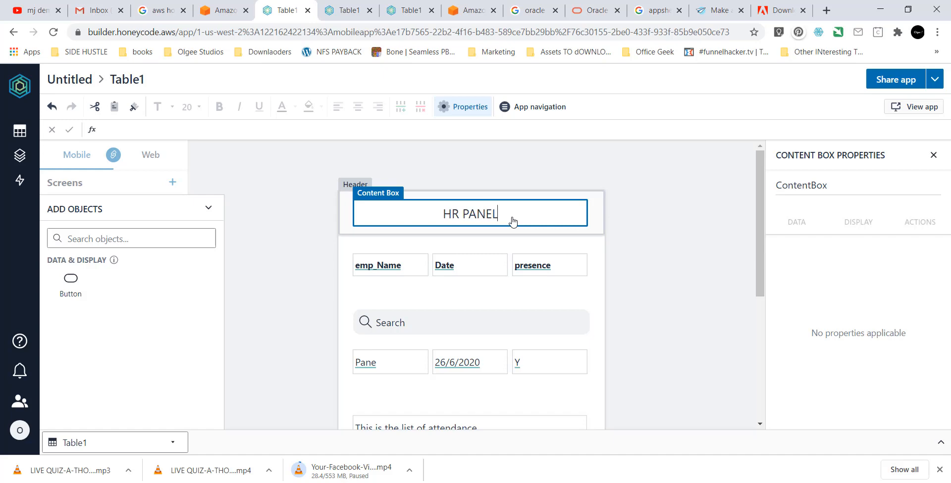
{"action": "type", "text": "L"}
{"action": "left_click", "coordinate": [626, 258]}
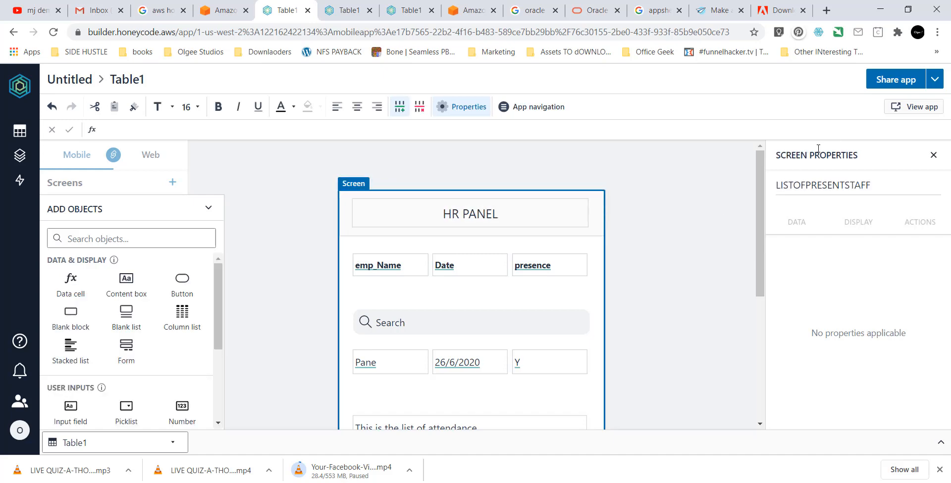
{"action": "left_click", "coordinate": [909, 106]}
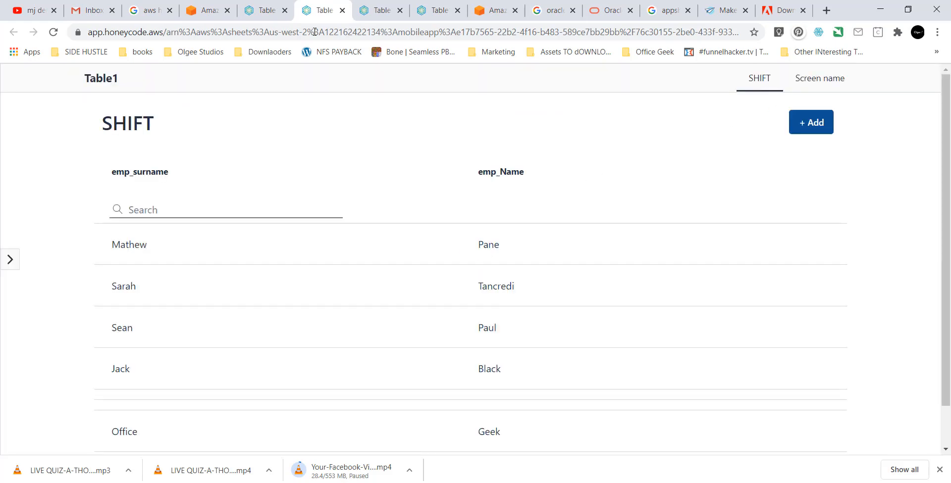
Return to the builder and reveal the list of app screens.
{"action": "key", "text": "ctrl+shift+Tab"}
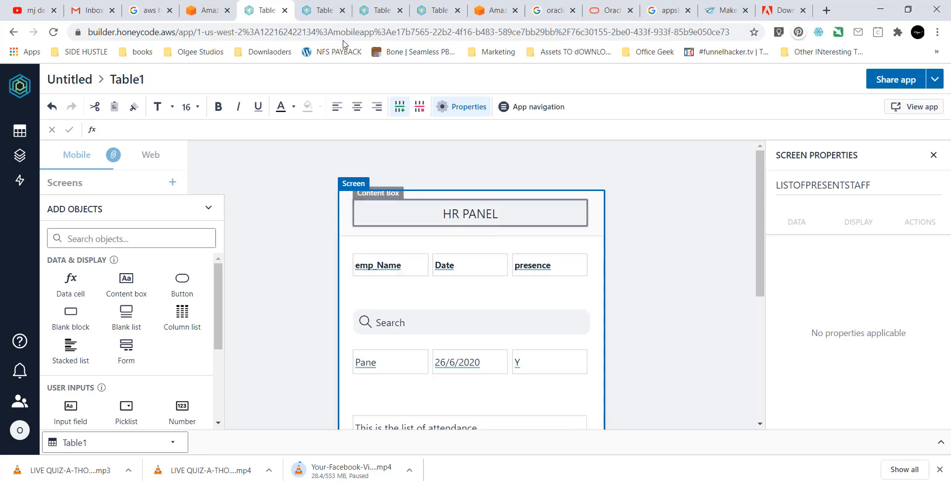
{"action": "left_click", "coordinate": [317, 9]}
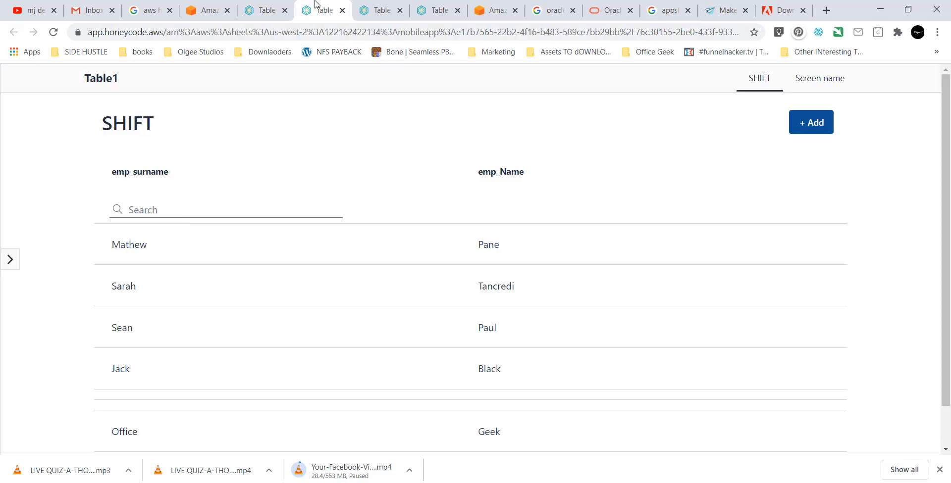
{"action": "left_click", "coordinate": [281, 16]}
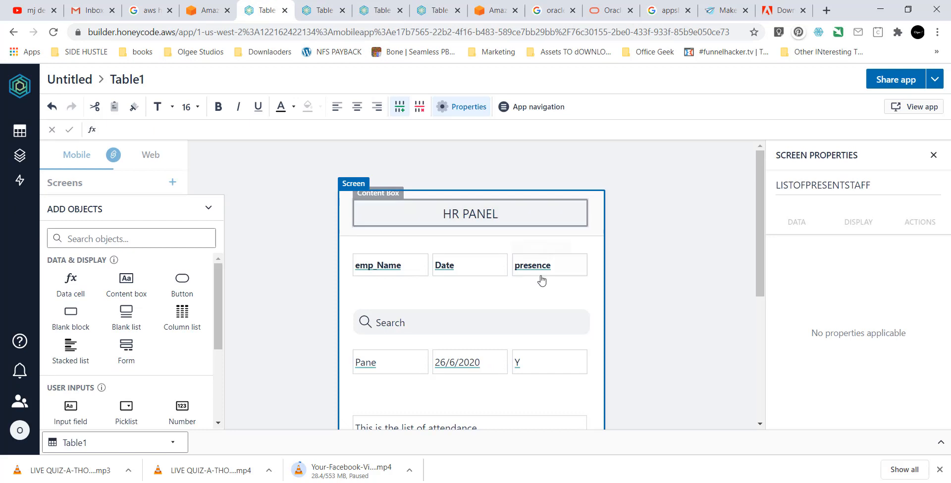
{"action": "scroll", "coordinate": [542, 278], "scroll_direction": "down", "scroll_amount": 1}
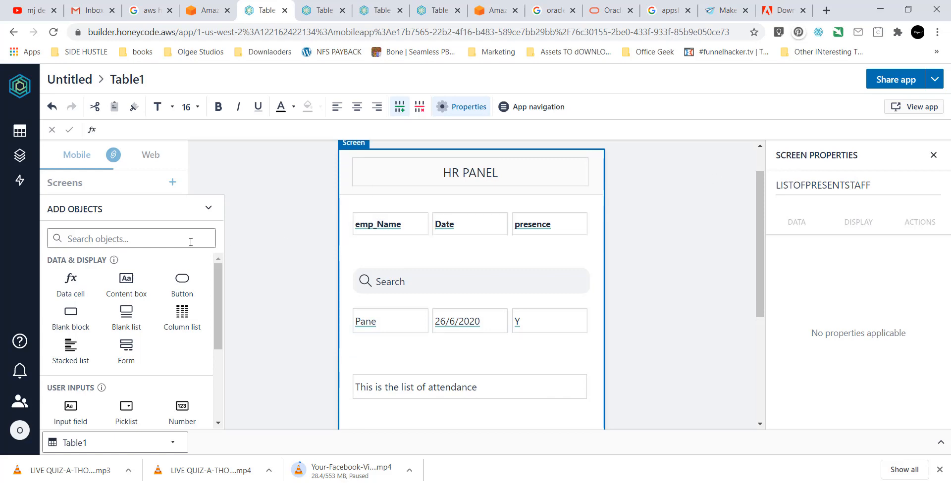
{"action": "left_click", "coordinate": [208, 208]}
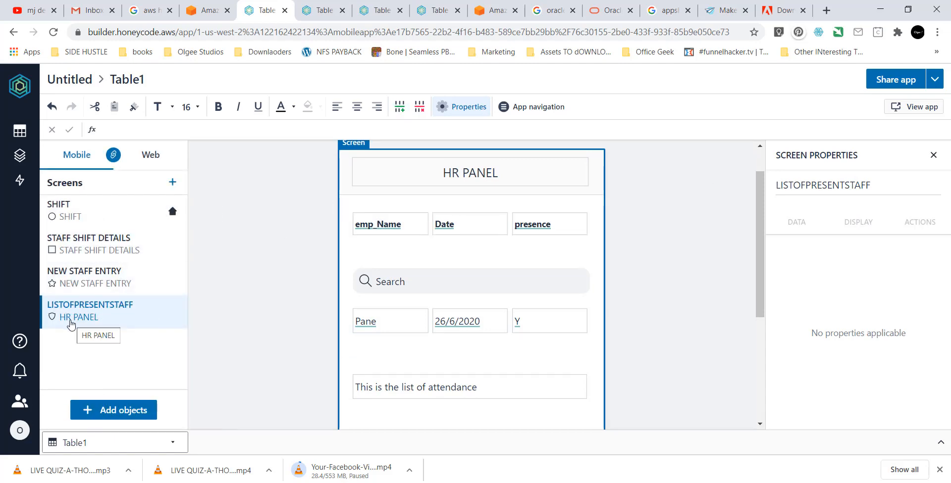
{"action": "scroll", "coordinate": [366, 278], "scroll_direction": "up", "scroll_amount": 2}
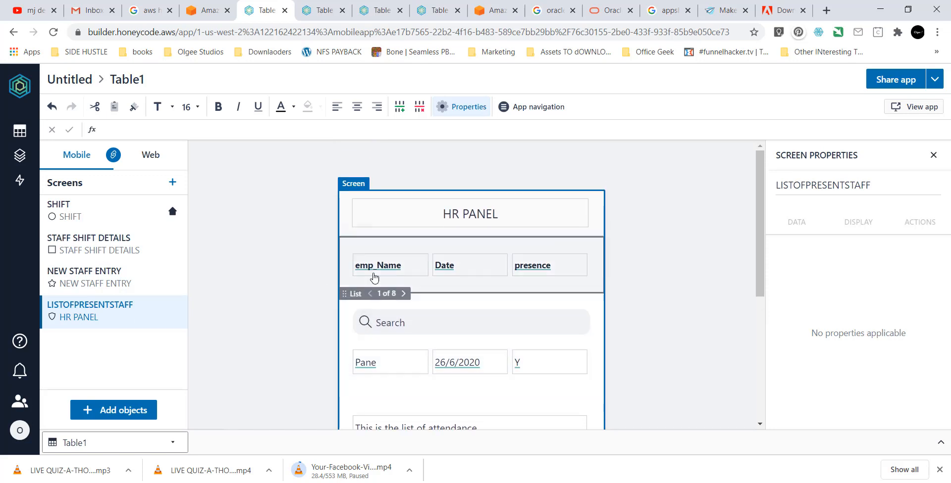
Select the HR PANEL header, then bring up the App navigation settings.
{"action": "left_click", "coordinate": [472, 217]}
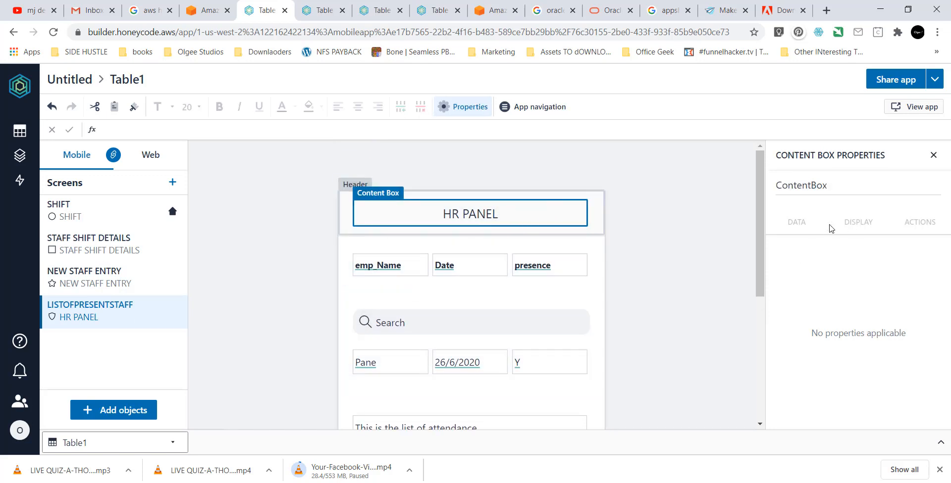
{"action": "scroll", "coordinate": [542, 275], "scroll_direction": "down", "scroll_amount": 4}
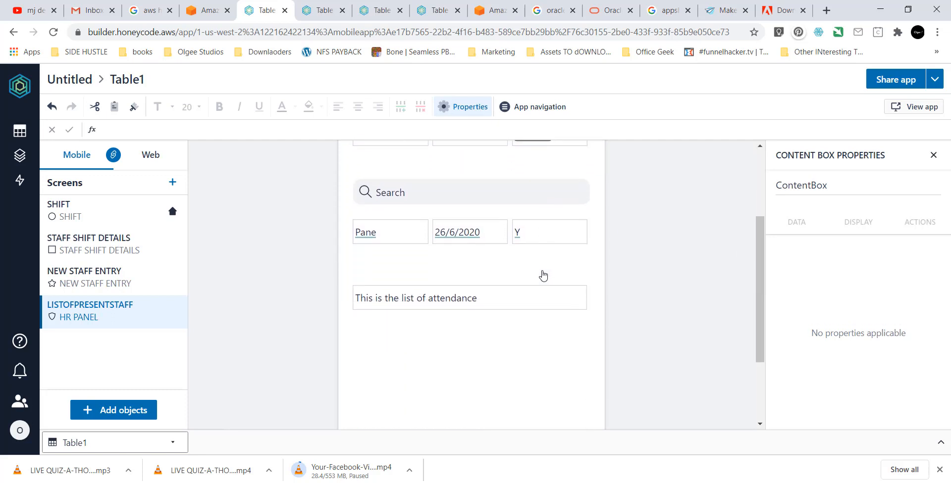
{"action": "scroll", "coordinate": [391, 208], "scroll_direction": "up", "scroll_amount": 1}
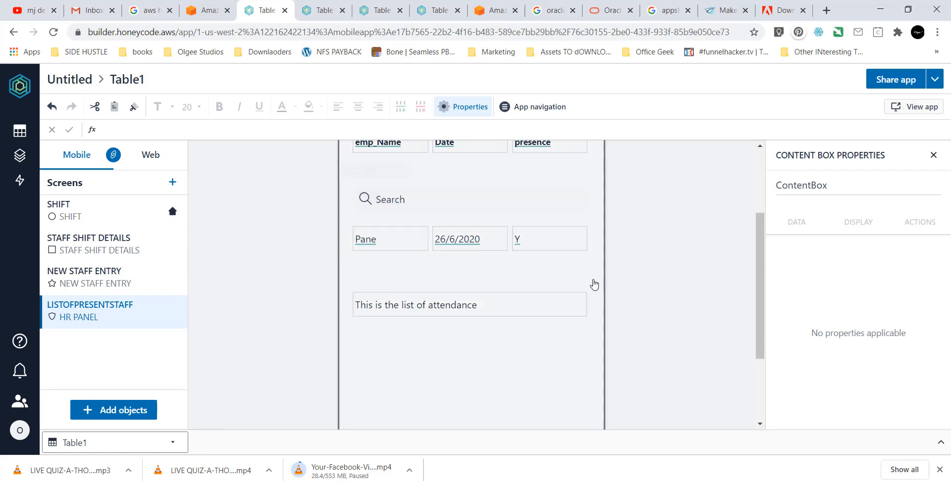
{"action": "scroll", "coordinate": [578, 313], "scroll_direction": "up", "scroll_amount": 2}
{"action": "scroll", "coordinate": [454, 248], "scroll_direction": "up", "scroll_amount": 1}
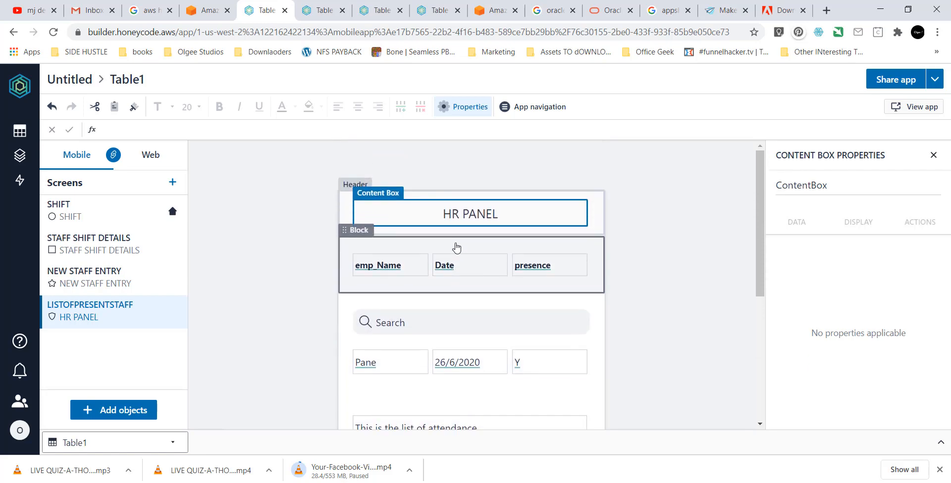
{"action": "left_click", "coordinate": [536, 112]}
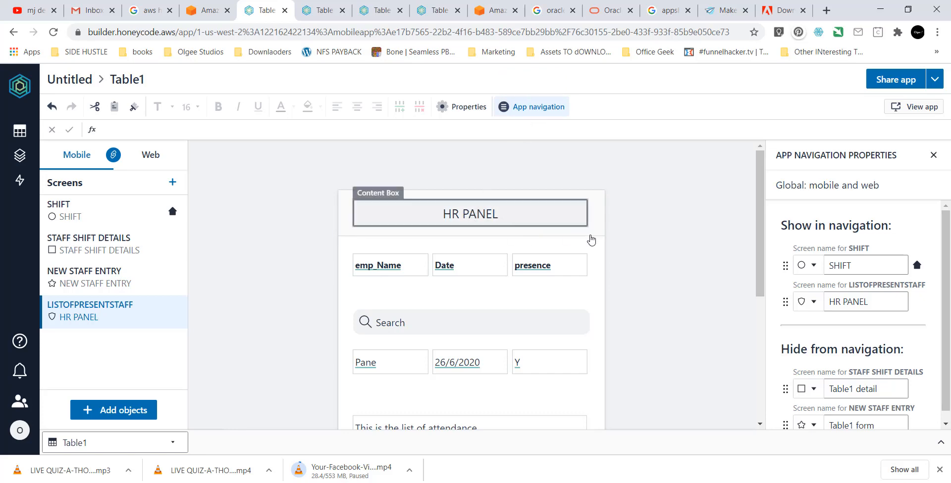
Review and dismiss the HR PANEL screen's icon choices, then launch the live app in a new tab.
{"action": "scroll", "coordinate": [835, 268], "scroll_direction": "down", "scroll_amount": 1}
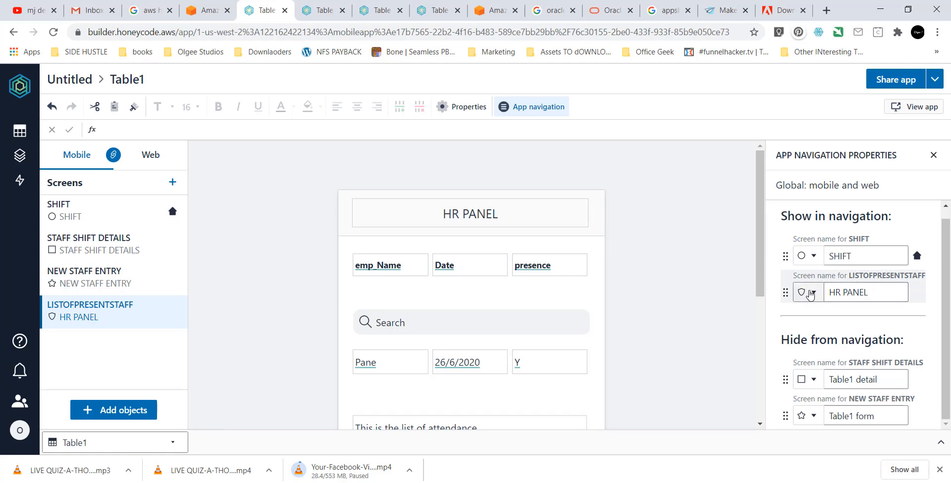
{"action": "left_click", "coordinate": [802, 292]}
{"action": "left_click", "coordinate": [707, 278]}
{"action": "left_click", "coordinate": [914, 107]}
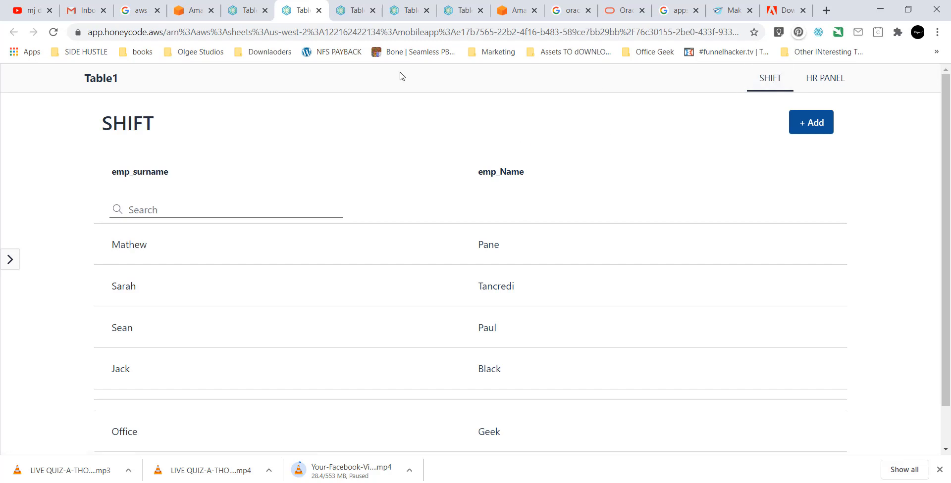
On the live HR PANEL page, search the attendance list for 'GEE' to show Geek and Office Geek.
{"action": "left_click", "coordinate": [814, 87]}
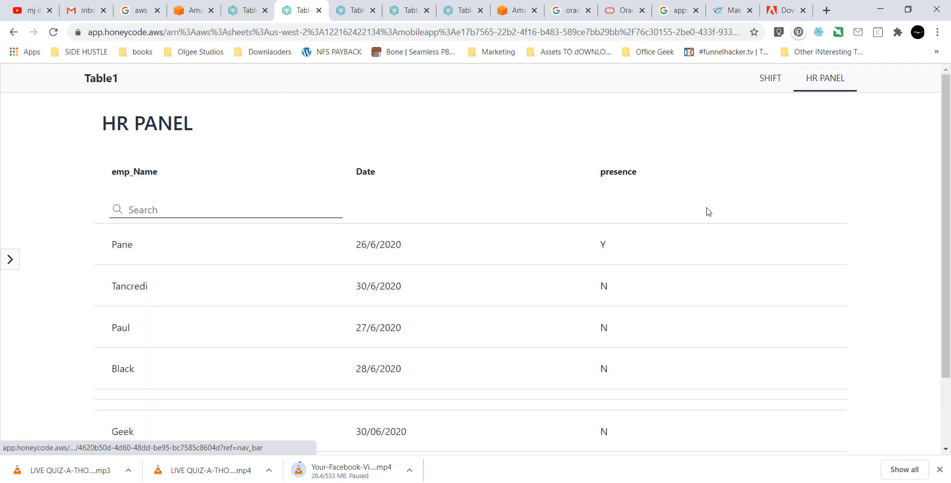
{"action": "scroll", "coordinate": [307, 208], "scroll_direction": "down", "scroll_amount": 1}
{"action": "left_click", "coordinate": [240, 152]}
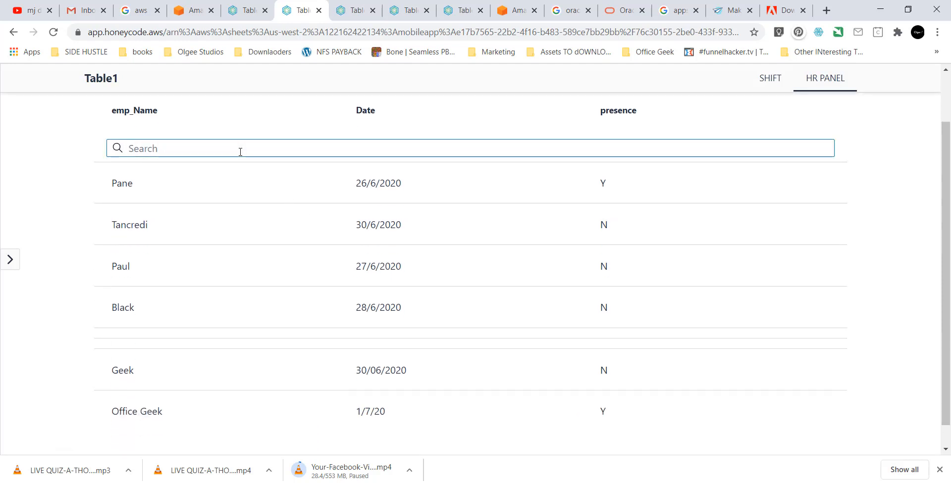
{"action": "type", "text": "SHOLA"}
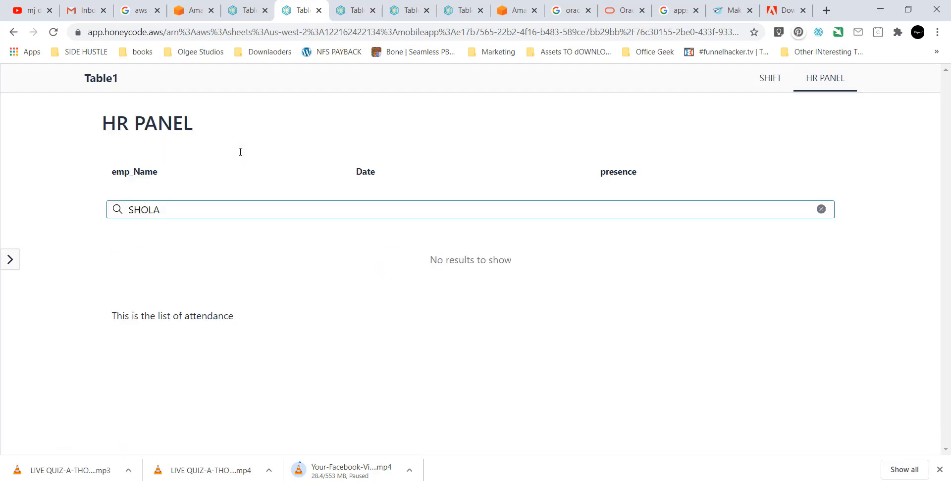
{"action": "key", "text": "BackSpace"}
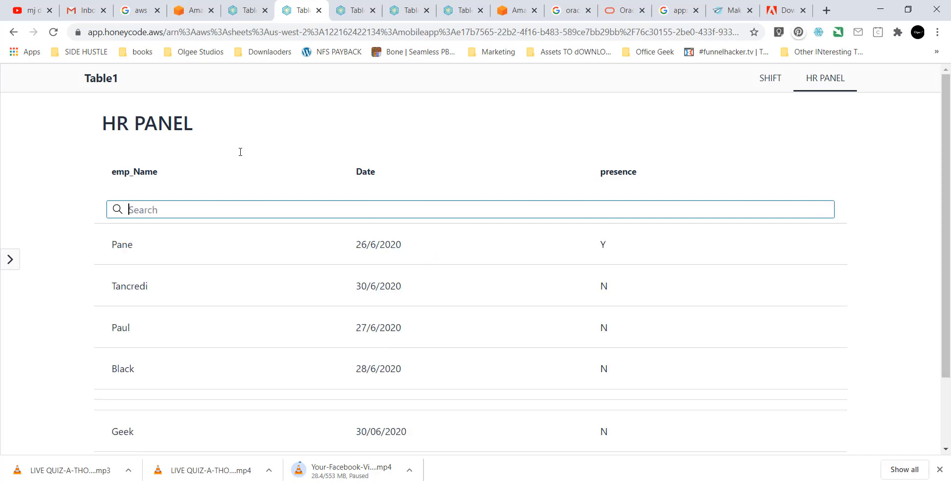
{"action": "type", "text": "GEE"}
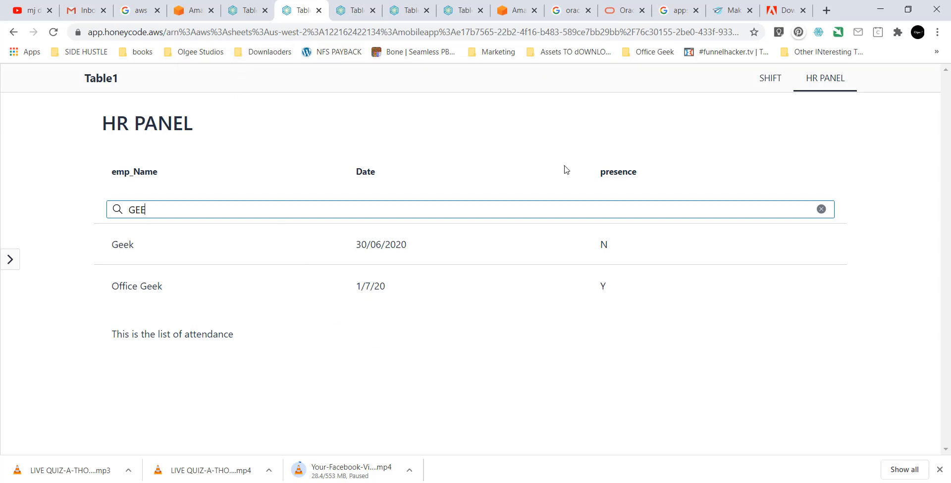
{"action": "left_click", "coordinate": [245, 14]}
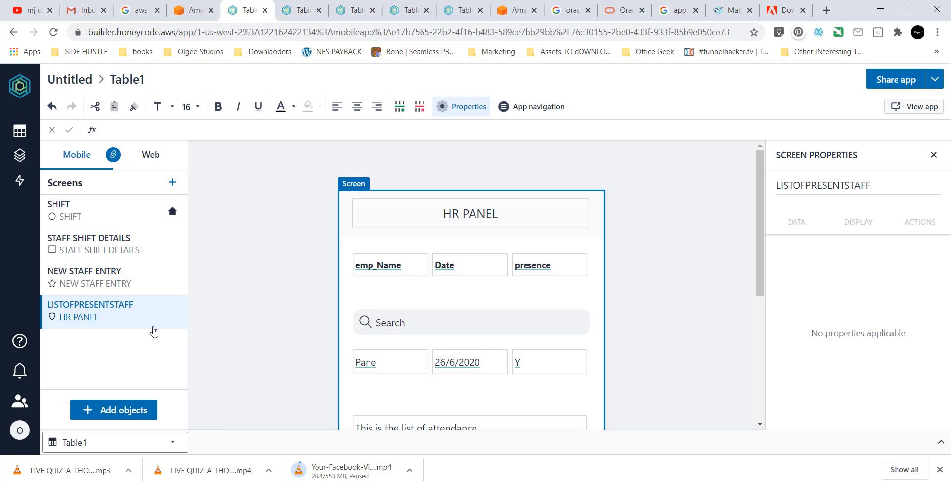
{"action": "left_click", "coordinate": [133, 444]}
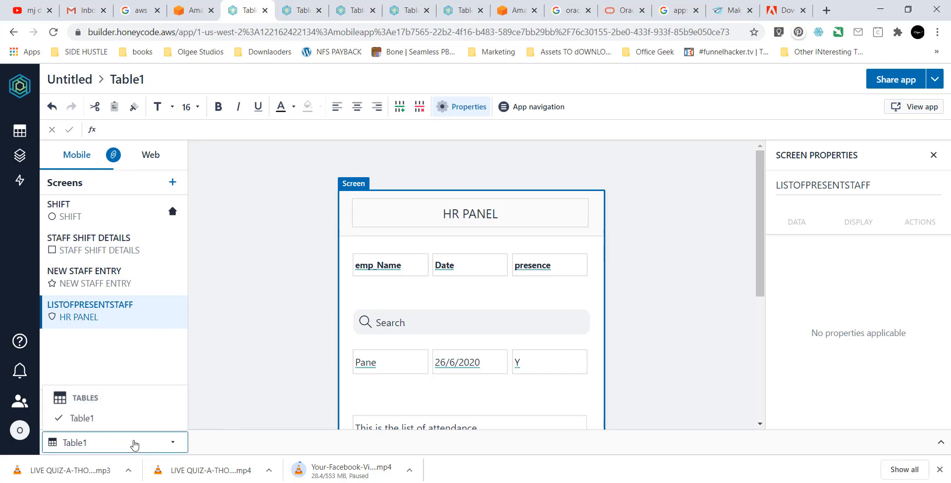
{"action": "left_click", "coordinate": [133, 443]}
{"action": "left_click", "coordinate": [126, 417]}
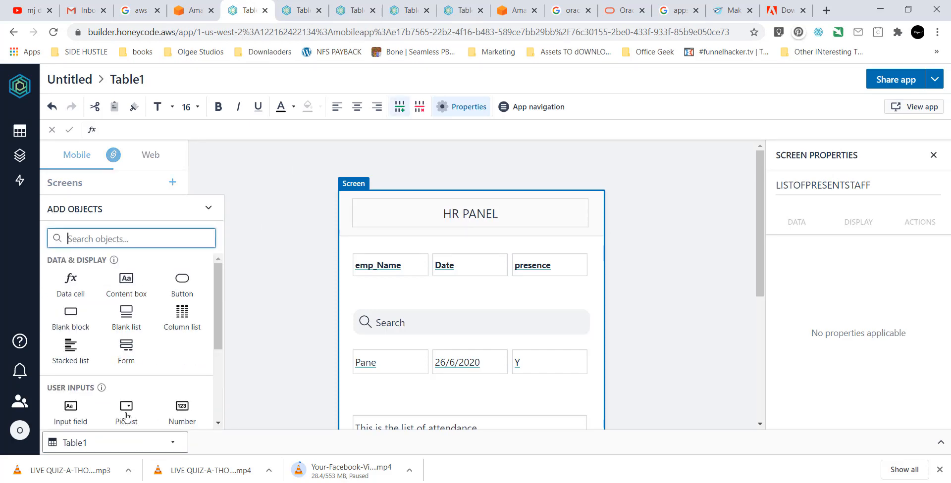
{"action": "scroll", "coordinate": [133, 401], "scroll_direction": "down", "scroll_amount": 1}
{"action": "scroll", "coordinate": [133, 394], "scroll_direction": "down", "scroll_amount": 2}
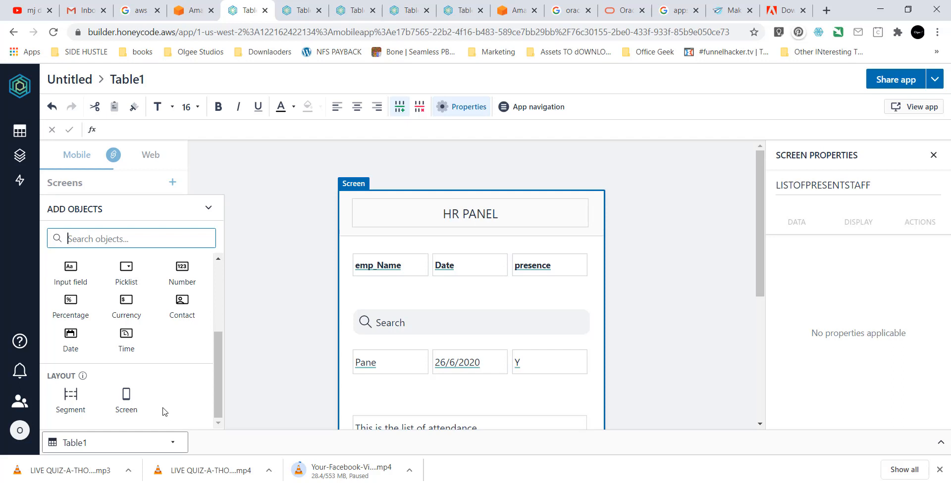
{"action": "left_click", "coordinate": [210, 208]}
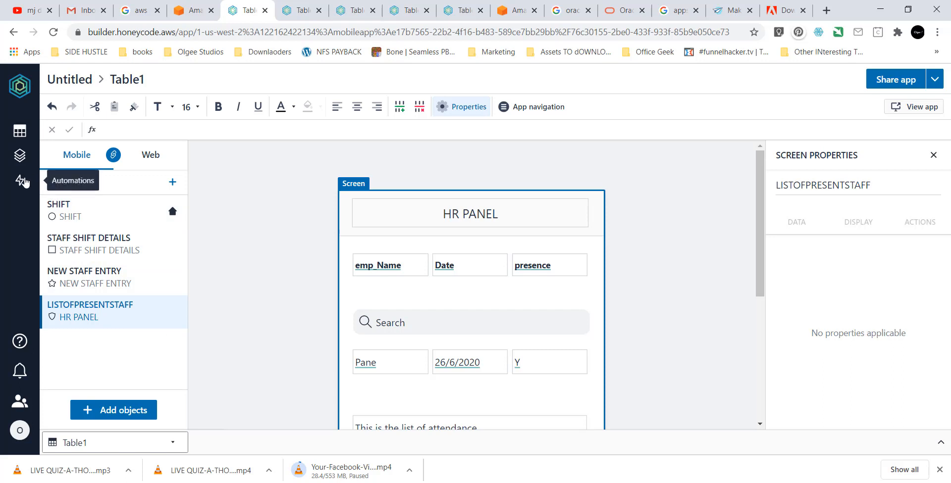
Create Automation1 with a Date & Time Reached trigger for each Table1 row, timed before this date.
{"action": "left_click", "coordinate": [22, 181]}
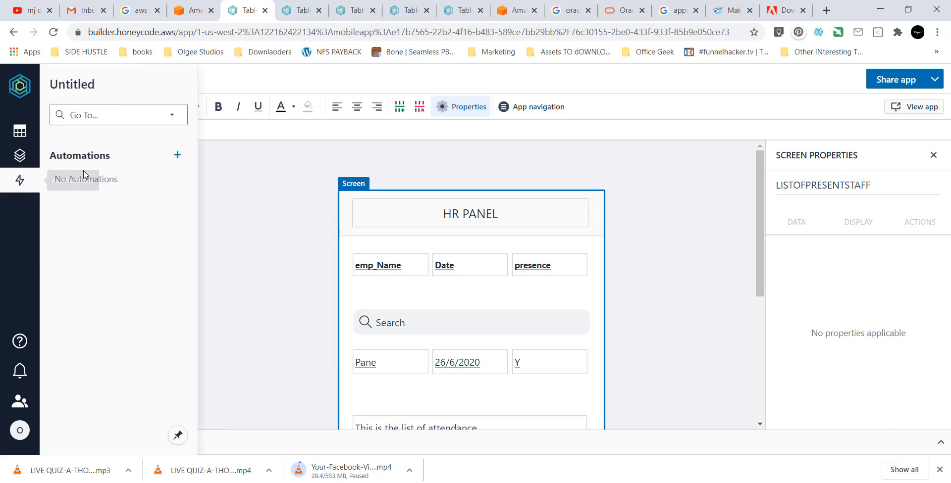
{"action": "left_click", "coordinate": [179, 156]}
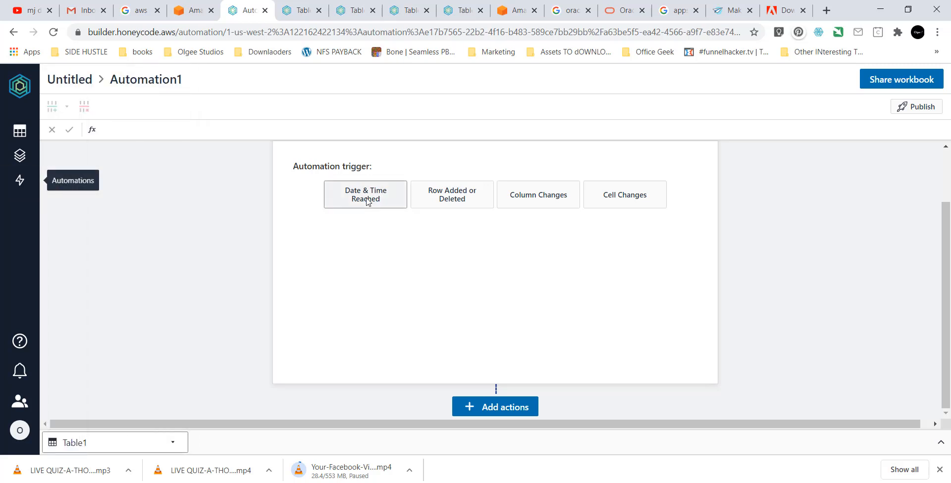
{"action": "left_click", "coordinate": [367, 201]}
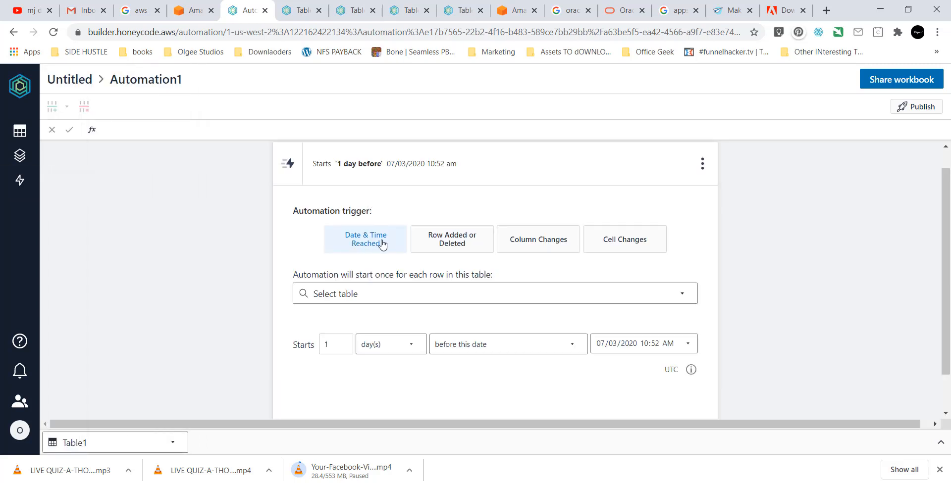
{"action": "left_click", "coordinate": [350, 295]}
{"action": "left_click", "coordinate": [350, 339]}
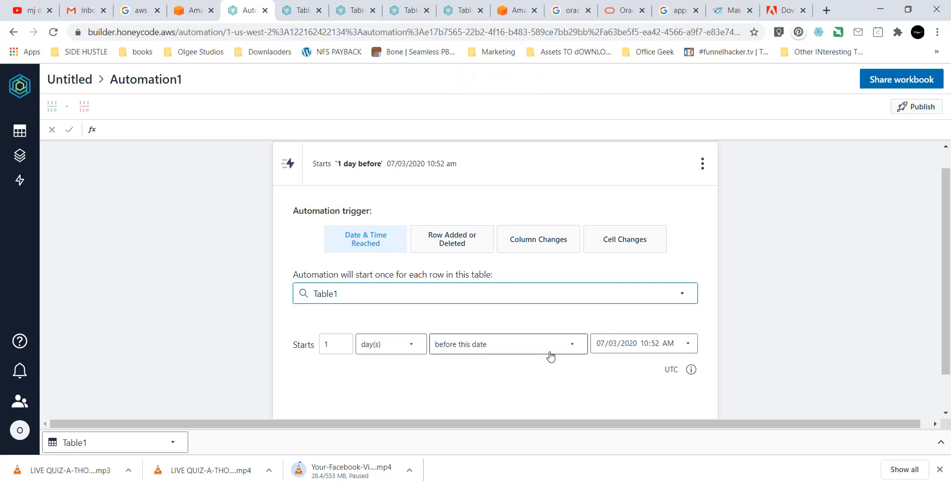
{"action": "scroll", "coordinate": [550, 357], "scroll_direction": "down", "scroll_amount": 1}
{"action": "left_click", "coordinate": [506, 295]}
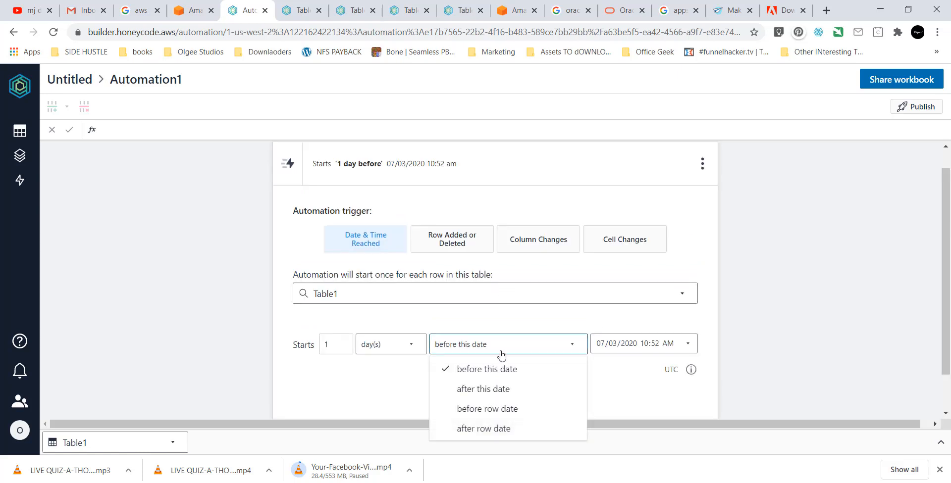
{"action": "left_click", "coordinate": [499, 370]}
{"action": "scroll", "coordinate": [612, 341], "scroll_direction": "down", "scroll_amount": 1}
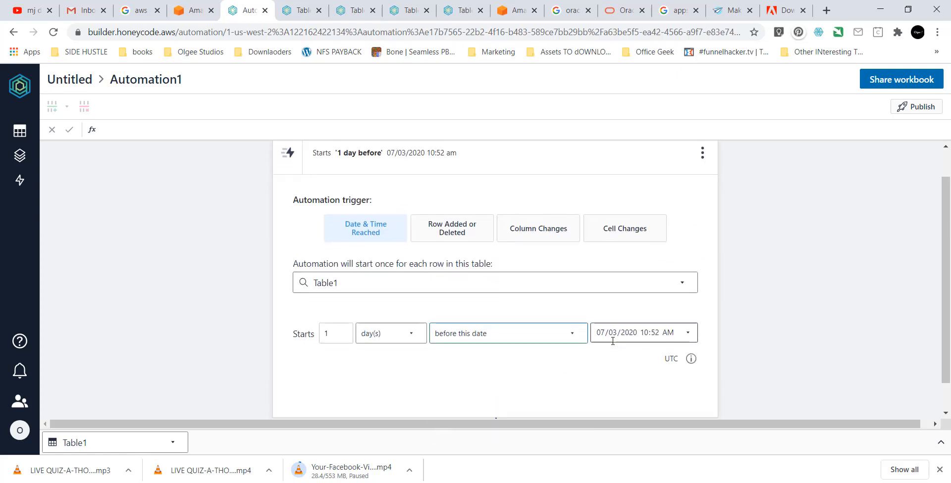
{"action": "left_click", "coordinate": [505, 410]}
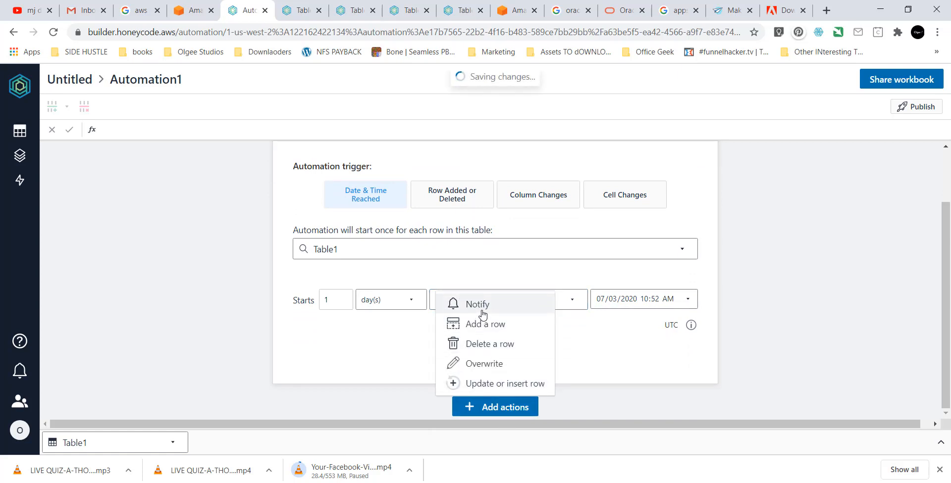
Add a Notify email action to Automation1 and look over its email fields.
{"action": "left_click", "coordinate": [479, 305]}
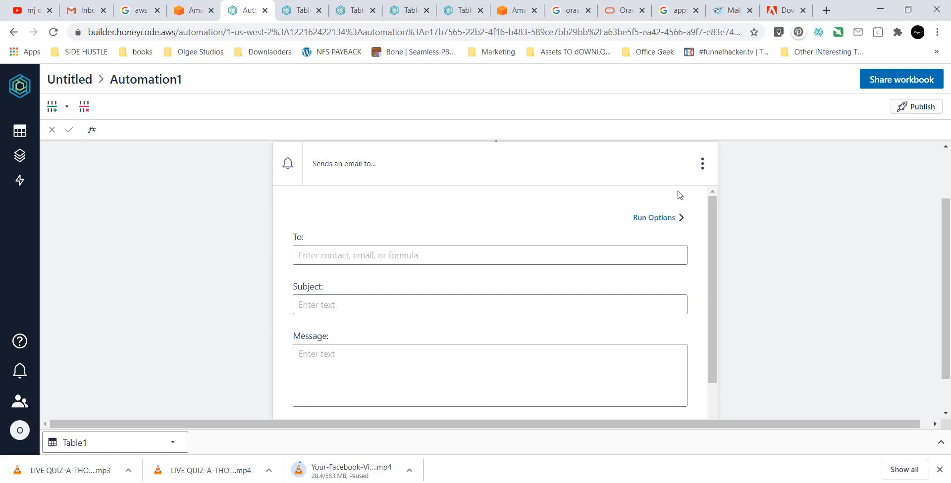
{"action": "scroll", "coordinate": [613, 246], "scroll_direction": "down", "scroll_amount": 2}
{"action": "scroll", "coordinate": [614, 246], "scroll_direction": "up", "scroll_amount": 1}
{"action": "scroll", "coordinate": [613, 247], "scroll_direction": "down", "scroll_amount": 1}
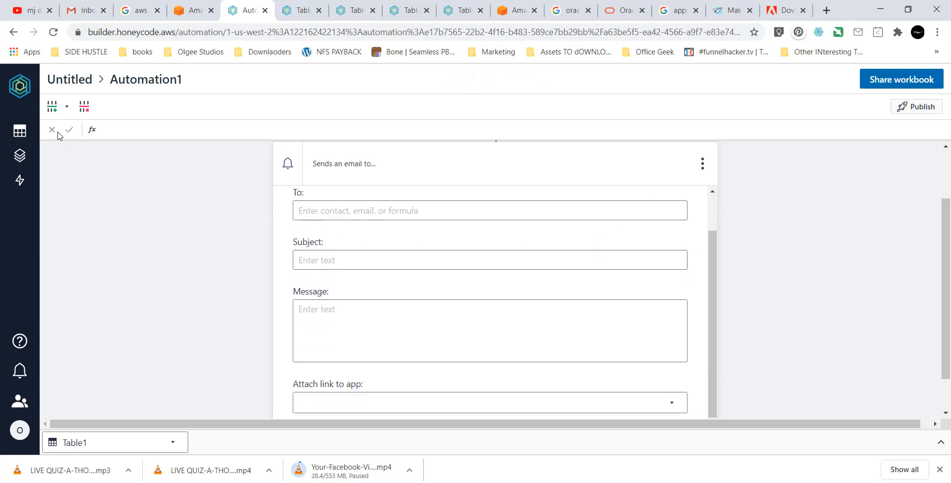
{"action": "scroll", "coordinate": [366, 252], "scroll_direction": "down", "scroll_amount": 1}
{"action": "scroll", "coordinate": [367, 252], "scroll_direction": "up", "scroll_amount": 4}
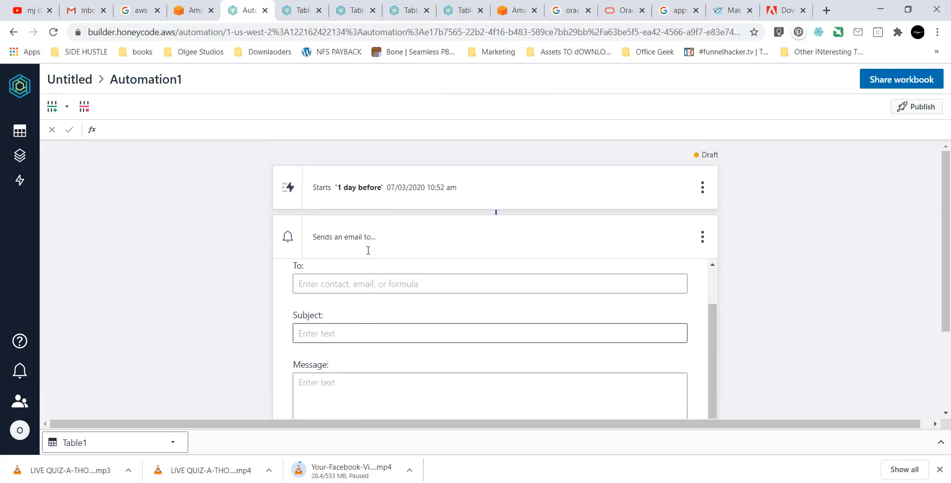
Delete the email action, leaving only Automation1's date-and-time trigger.
{"action": "left_click", "coordinate": [381, 197]}
{"action": "scroll", "coordinate": [426, 262], "scroll_direction": "down", "scroll_amount": 2}
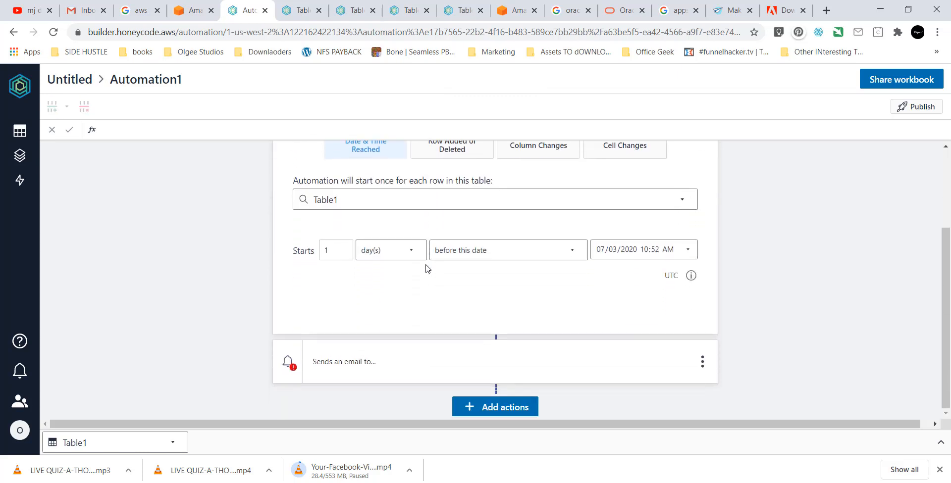
{"action": "left_click", "coordinate": [703, 361]}
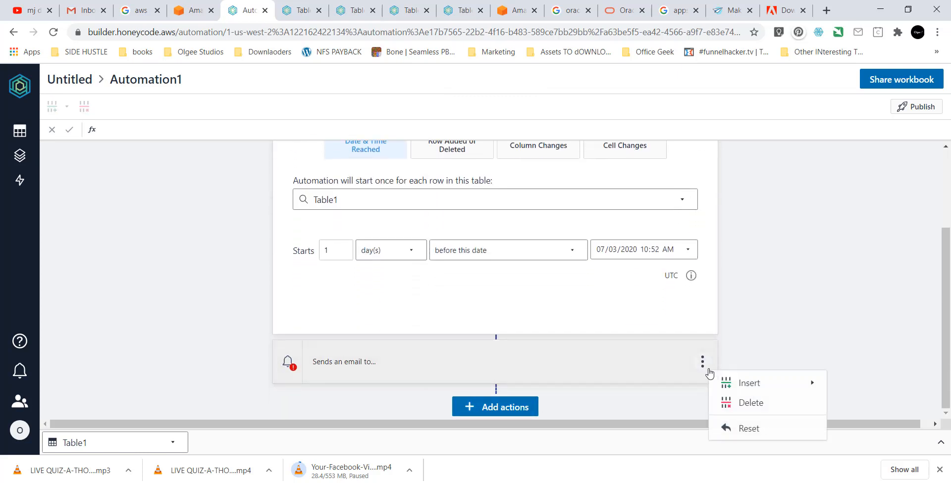
{"action": "left_click", "coordinate": [741, 403]}
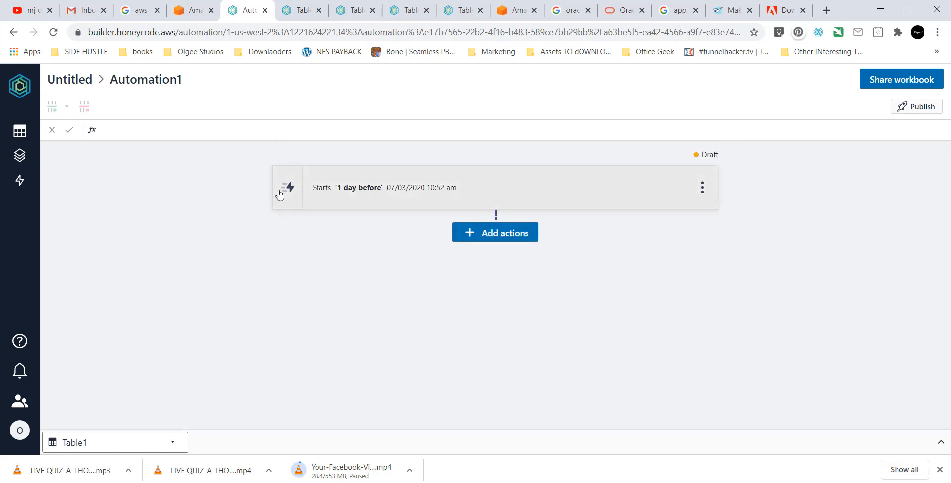
Add an email notify action to the user's own address with subject 'H' and message 'where is my report'.
{"action": "left_click", "coordinate": [340, 188]}
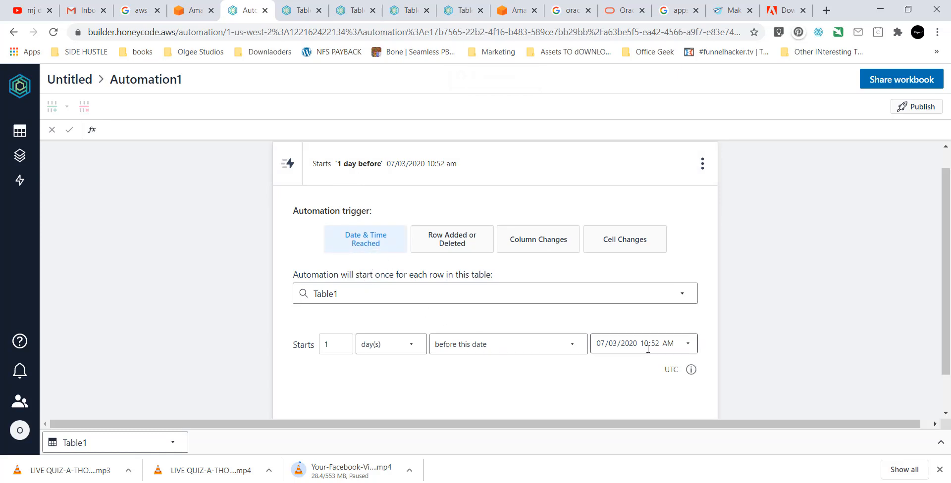
{"action": "scroll", "coordinate": [527, 384], "scroll_direction": "down", "scroll_amount": 1}
{"action": "left_click", "coordinate": [493, 410]}
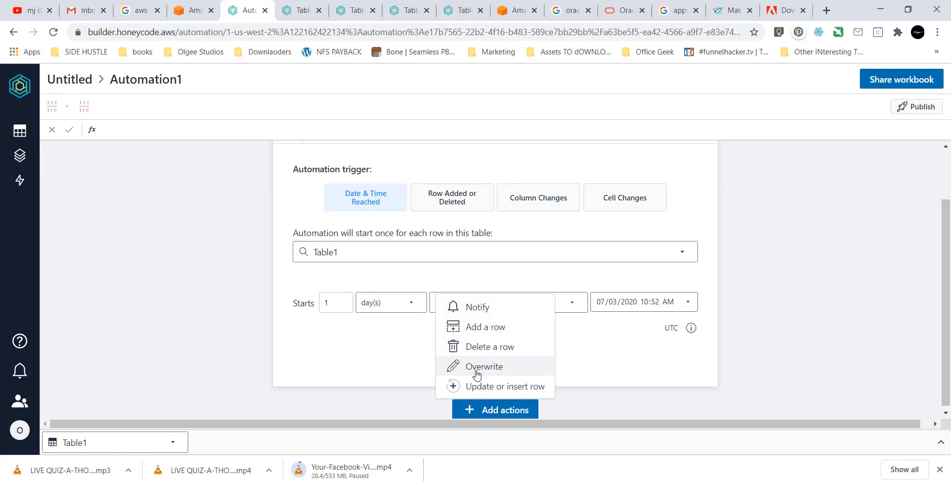
{"action": "left_click", "coordinate": [477, 307]}
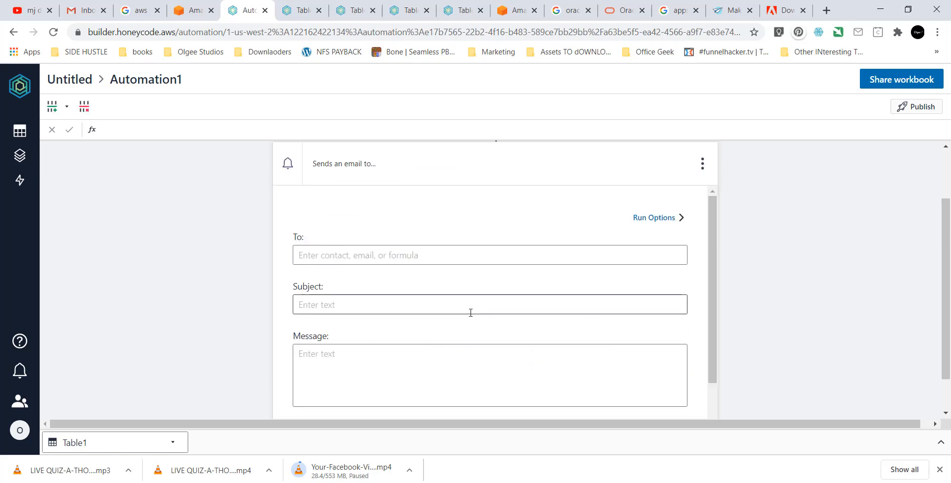
{"action": "left_click", "coordinate": [330, 257]}
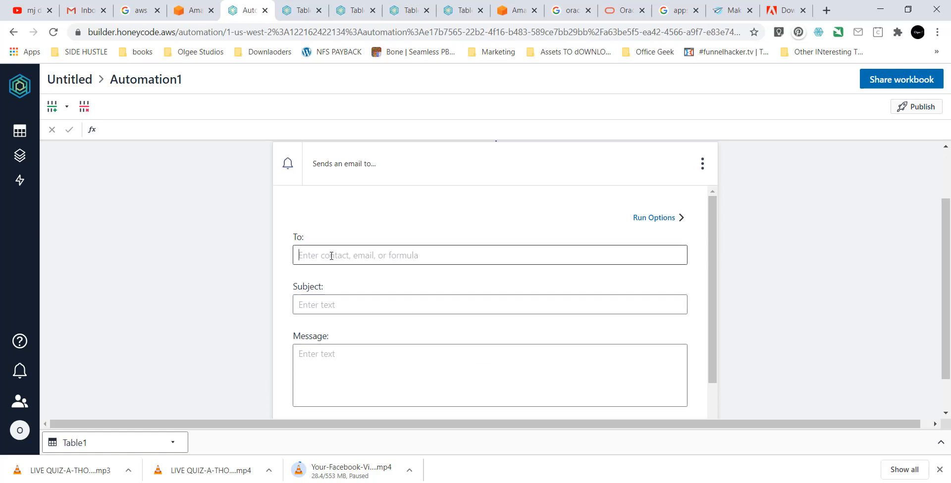
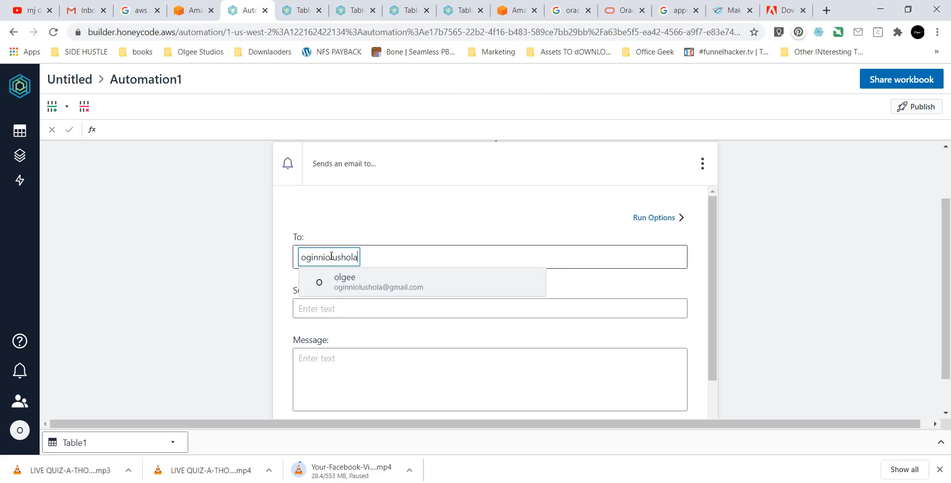
{"action": "left_click", "coordinate": [341, 285]}
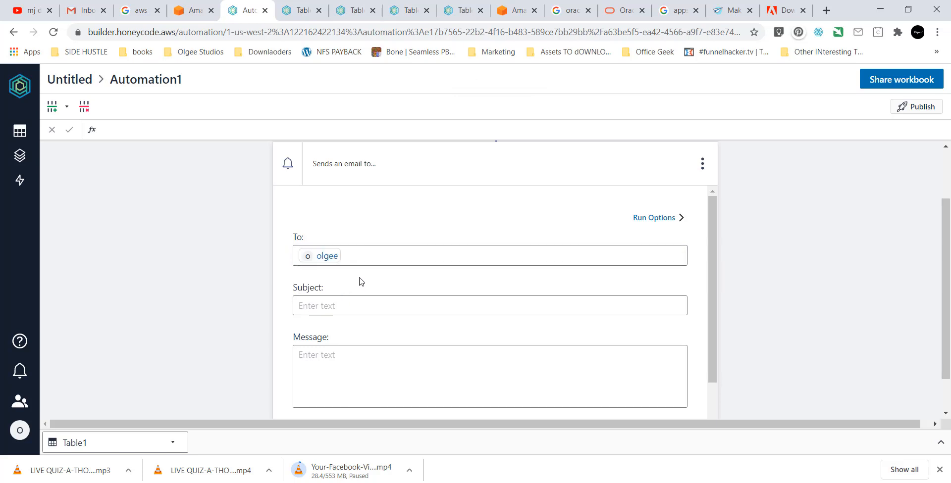
{"action": "left_click", "coordinate": [359, 303]}
{"action": "type", "text": "Hi ,"}
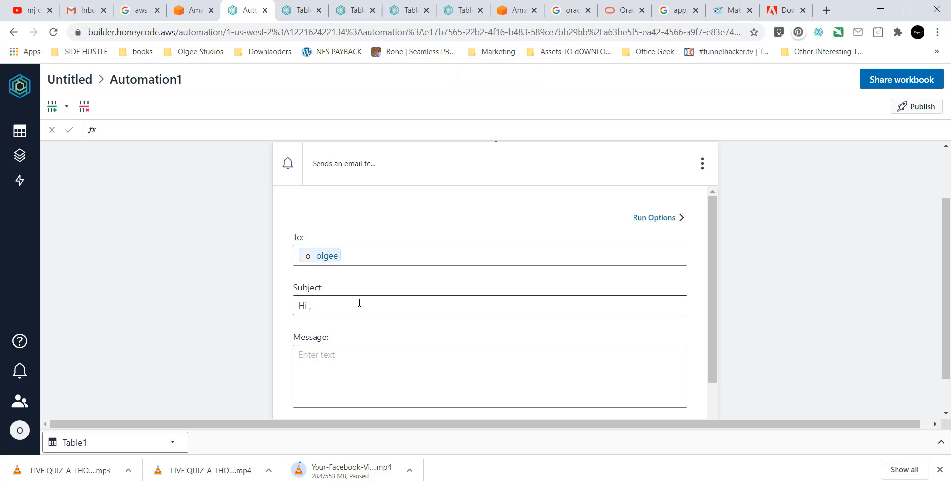
{"action": "key", "text": "Tab"}
{"action": "type", "text": "where is my report"}
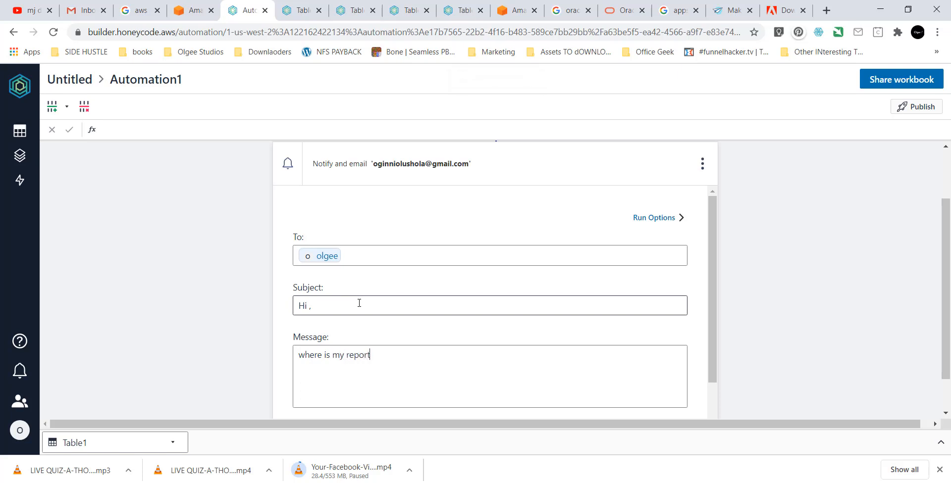
Attach a Table1 app link to the email and publish Automation1.
{"action": "scroll", "coordinate": [441, 191], "scroll_direction": "down", "scroll_amount": 2}
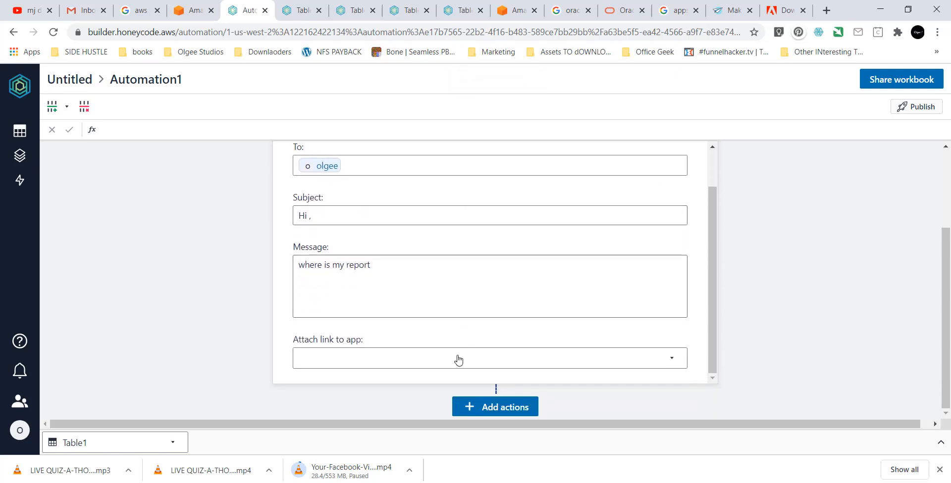
{"action": "left_click", "coordinate": [456, 359]}
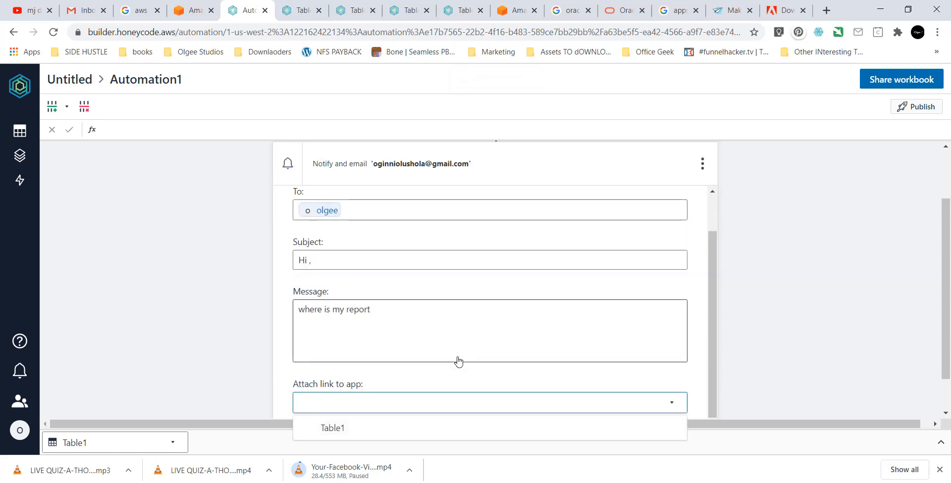
{"action": "left_click", "coordinate": [370, 429]}
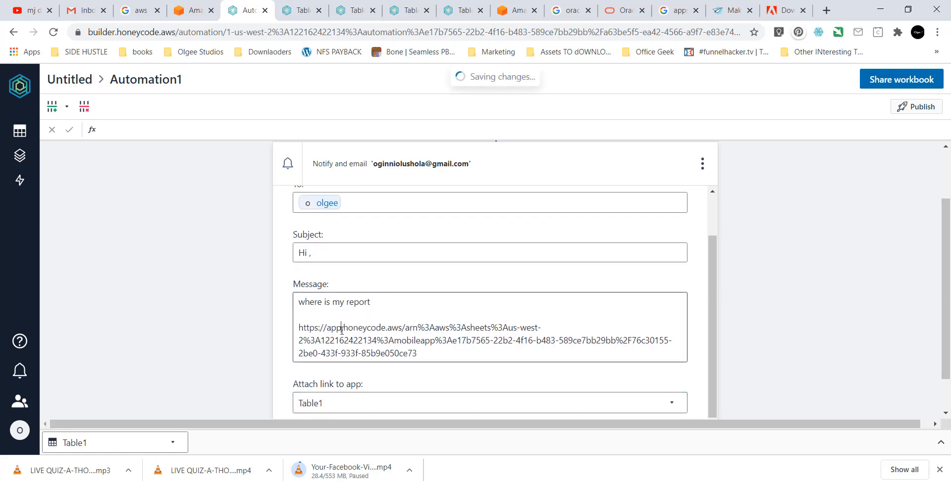
{"action": "scroll", "coordinate": [341, 330], "scroll_direction": "down", "scroll_amount": 2}
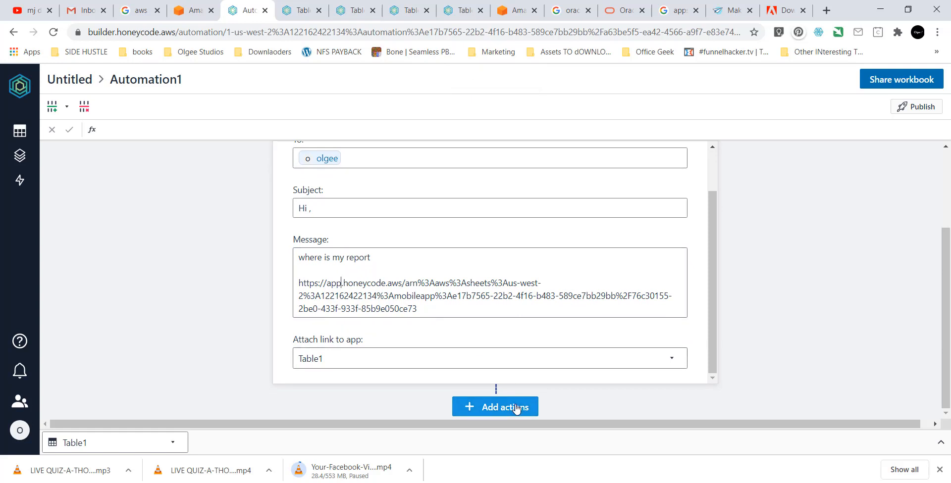
{"action": "left_click", "coordinate": [515, 408]}
{"action": "left_click", "coordinate": [762, 363]}
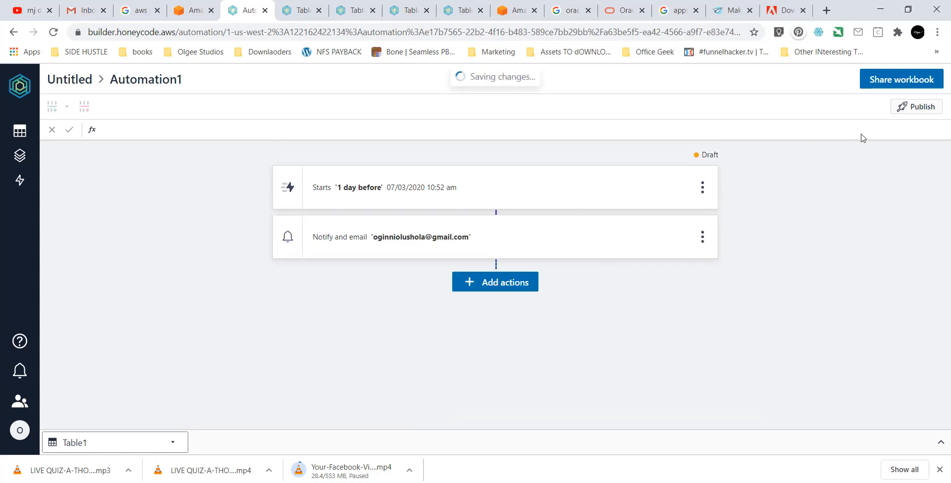
{"action": "left_click", "coordinate": [919, 108]}
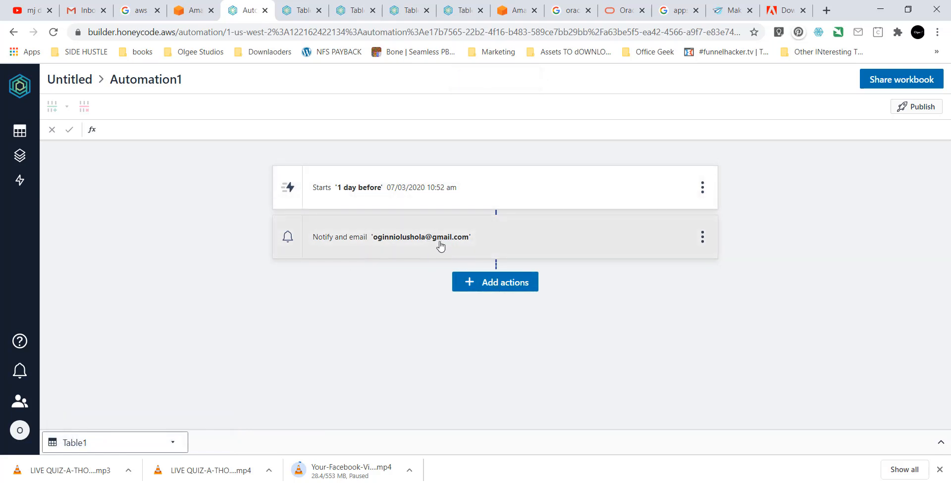
{"action": "left_click", "coordinate": [20, 180]}
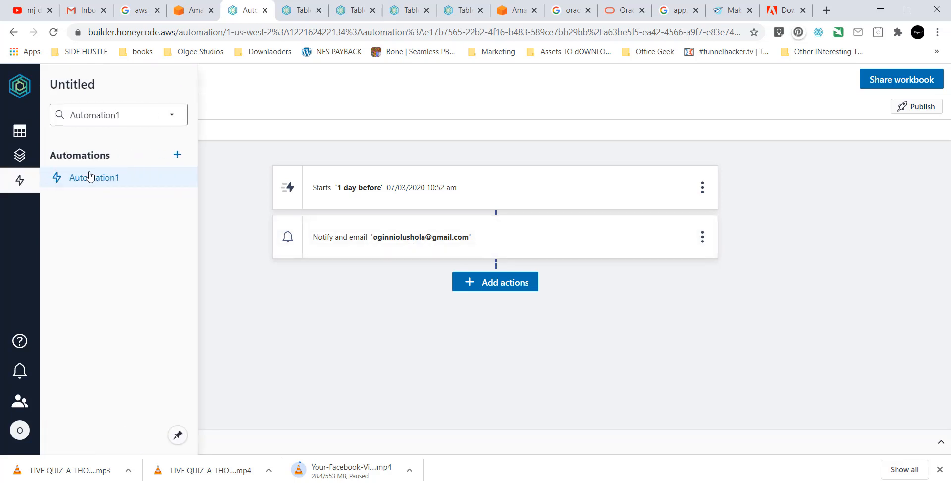
Create Automation2 with a Row Added or Deleted trigger firing when a row is added to Table1.
{"action": "left_click", "coordinate": [176, 155]}
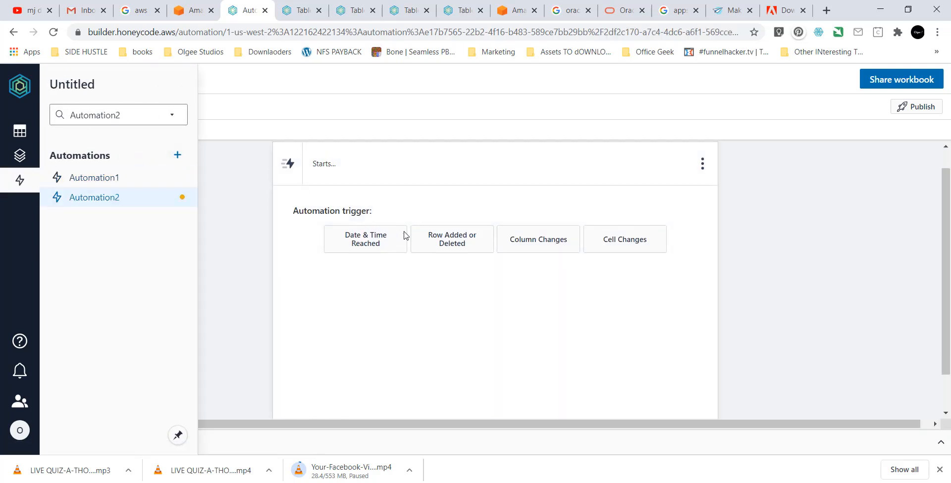
{"action": "left_click", "coordinate": [452, 247]}
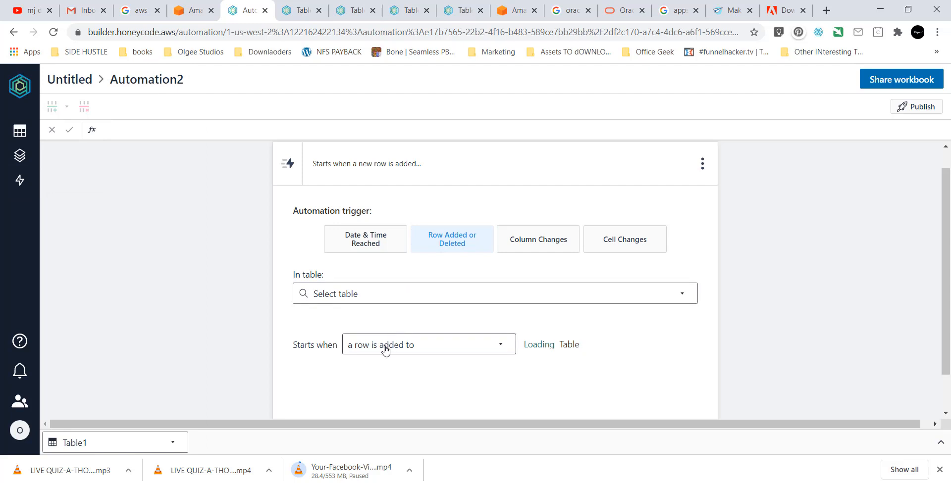
{"action": "left_click", "coordinate": [385, 349]}
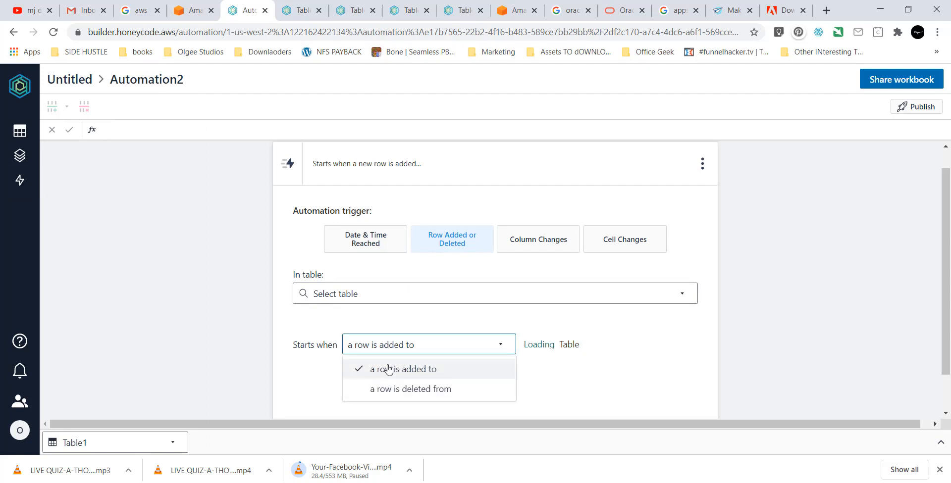
{"action": "left_click", "coordinate": [393, 368]}
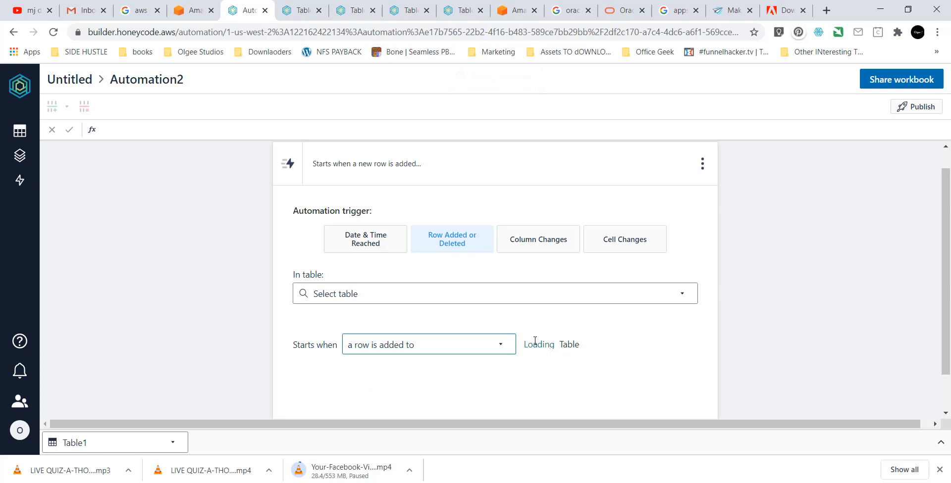
{"action": "scroll", "coordinate": [527, 366], "scroll_direction": "down", "scroll_amount": 1}
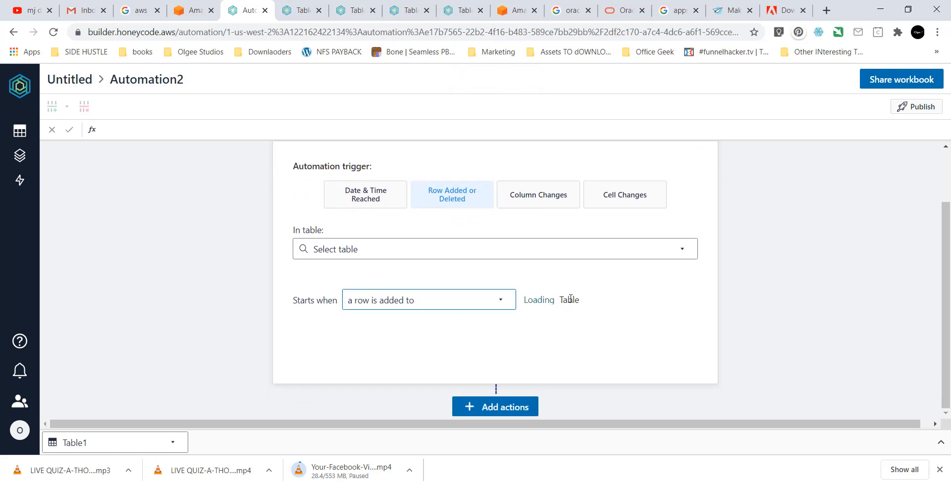
{"action": "scroll", "coordinate": [572, 300], "scroll_direction": "up", "scroll_amount": 1}
{"action": "left_click", "coordinate": [494, 299]}
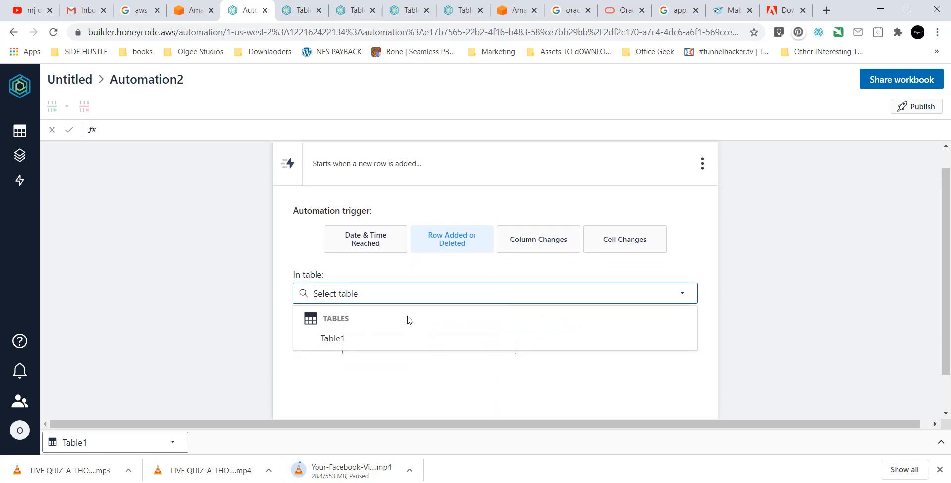
{"action": "left_click", "coordinate": [344, 339]}
{"action": "scroll", "coordinate": [431, 342], "scroll_direction": "down", "scroll_amount": 1}
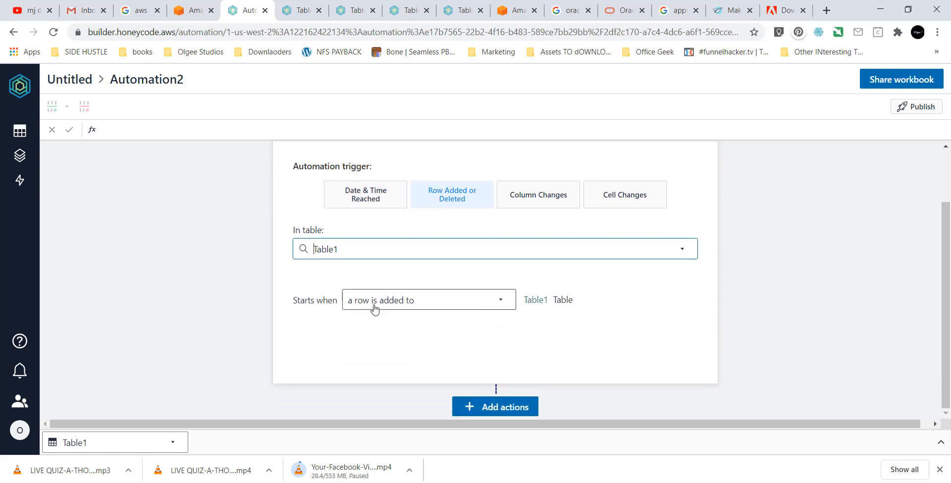
Add an email notify action to the HR contact with the subject 'NEW ENTRY'.
{"action": "left_click", "coordinate": [492, 407]}
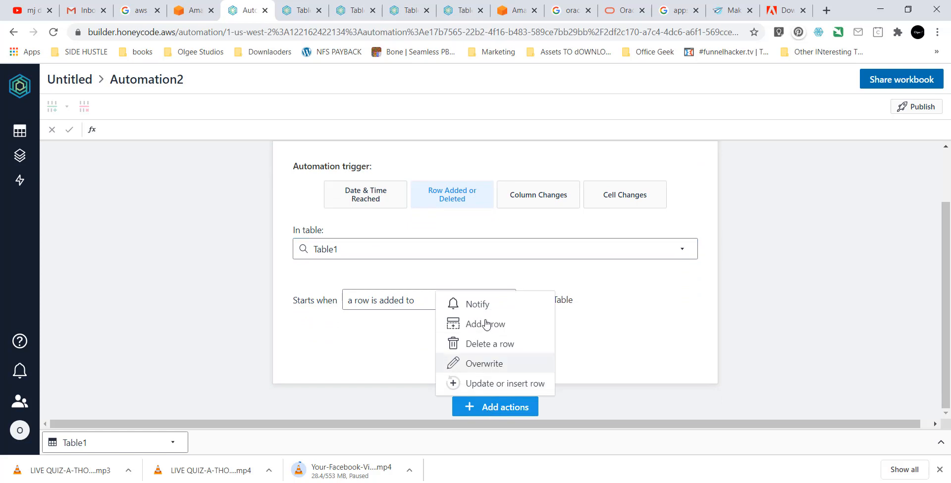
{"action": "left_click", "coordinate": [485, 312]}
{"action": "left_click", "coordinate": [388, 252]}
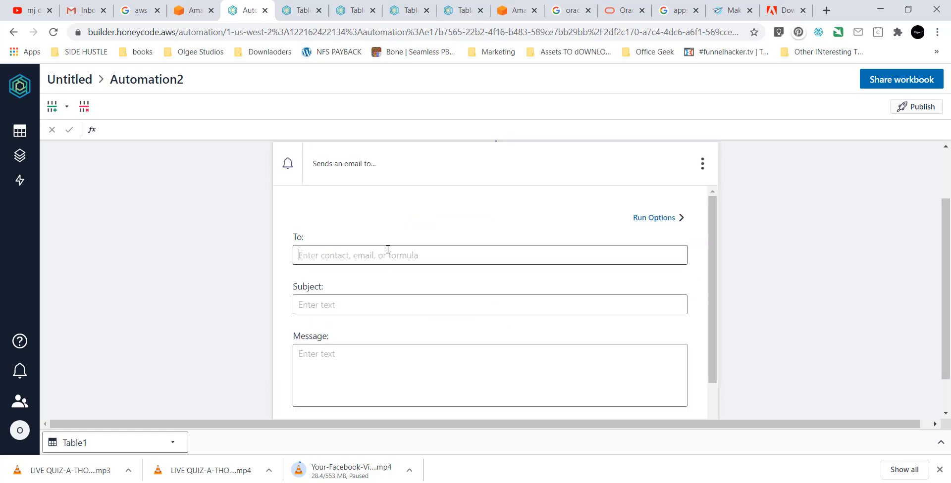
{"action": "type", "text": "oginn"}
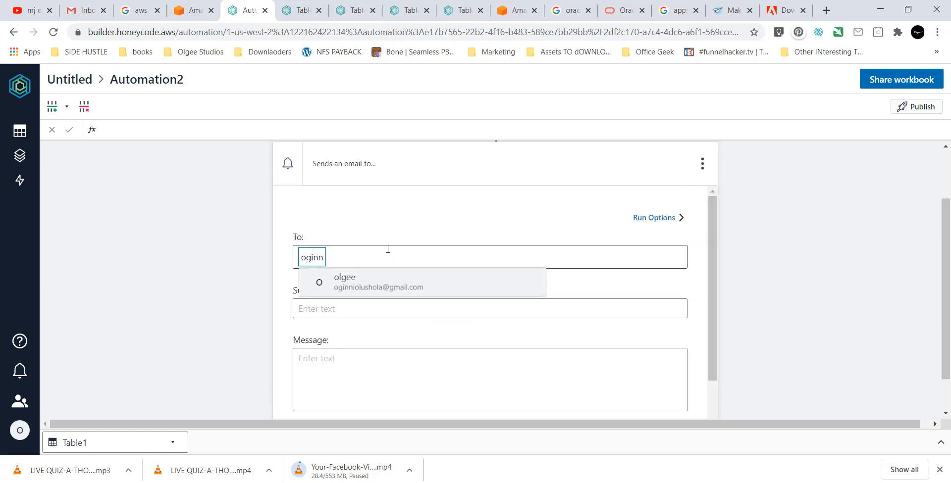
{"action": "left_click", "coordinate": [365, 287]}
{"action": "left_click", "coordinate": [354, 304]}
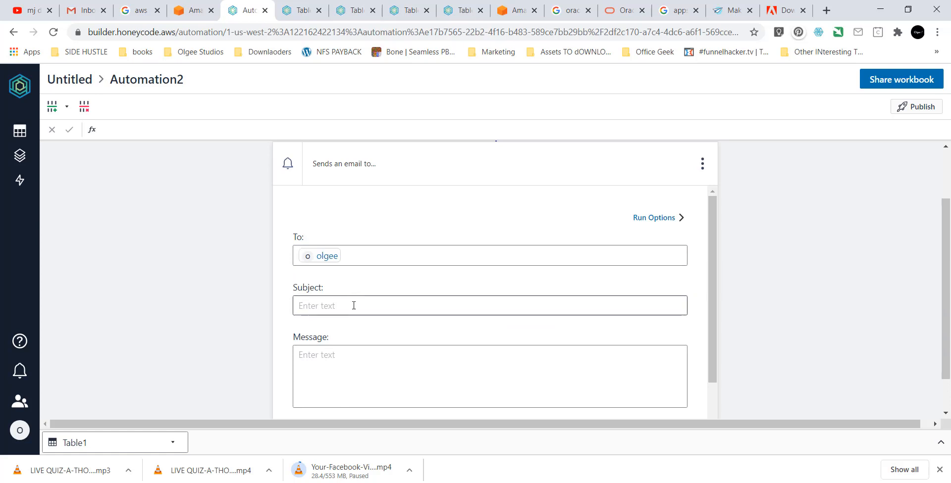
{"action": "type", "text": "NEW"}
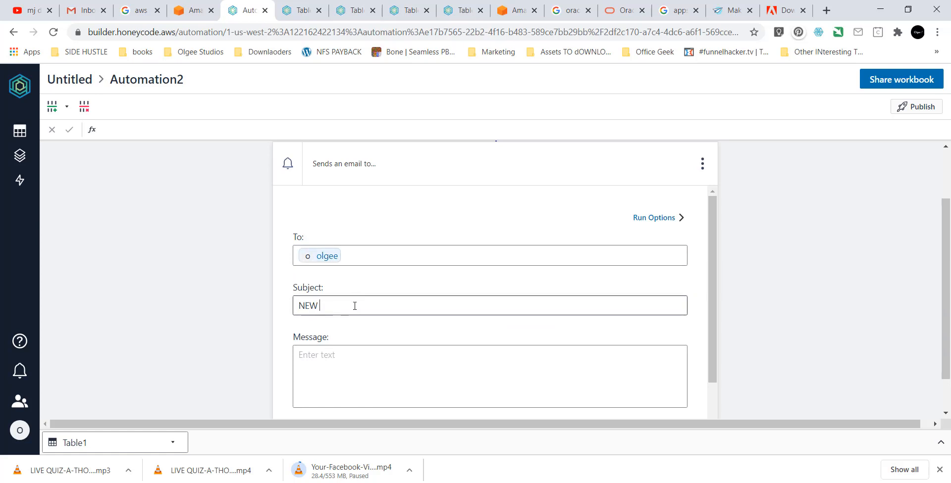
{"action": "type", "text": " S"}
{"action": "key", "text": "BackSpace"}
{"action": "type", "text": "EN"}
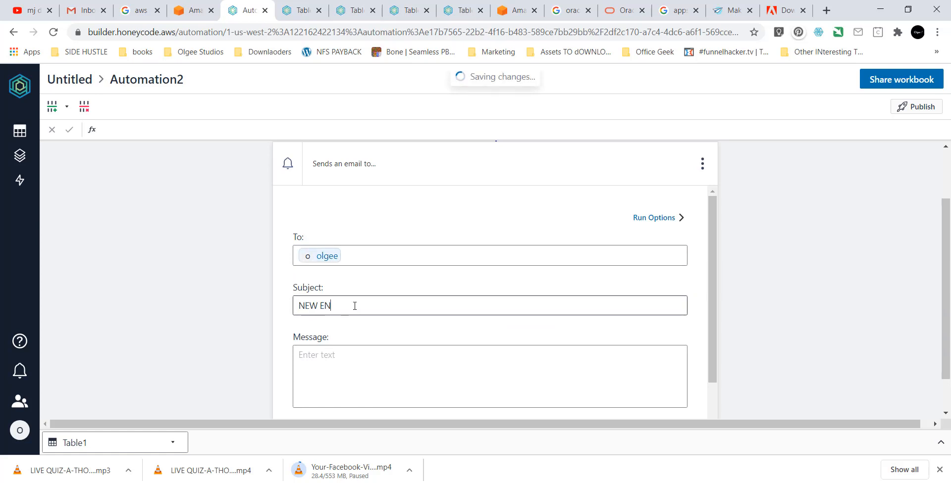
{"action": "type", "text": "TRY"}
Write the message 'Hr, a new staff is added', attach a Table1 app link, and save.
{"action": "scroll", "coordinate": [355, 305], "scroll_direction": "down", "scroll_amount": 1}
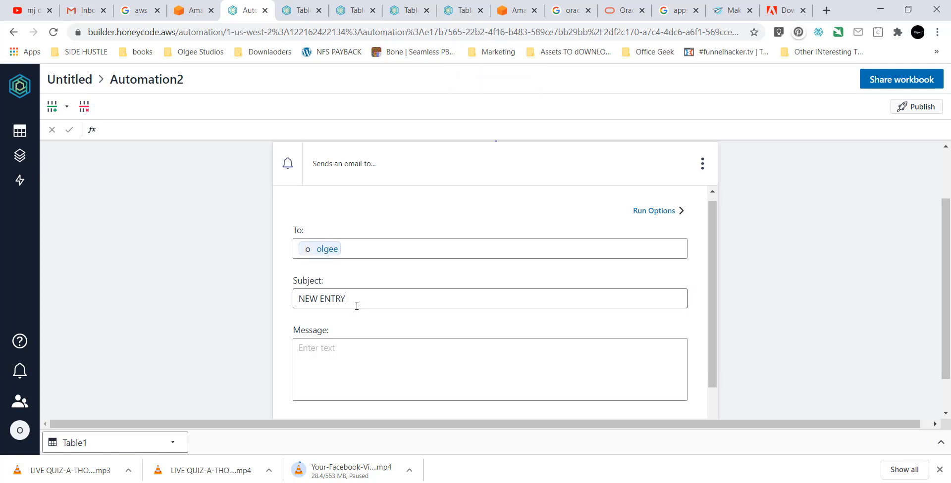
{"action": "left_click", "coordinate": [349, 315]}
{"action": "type", "text": "H"}
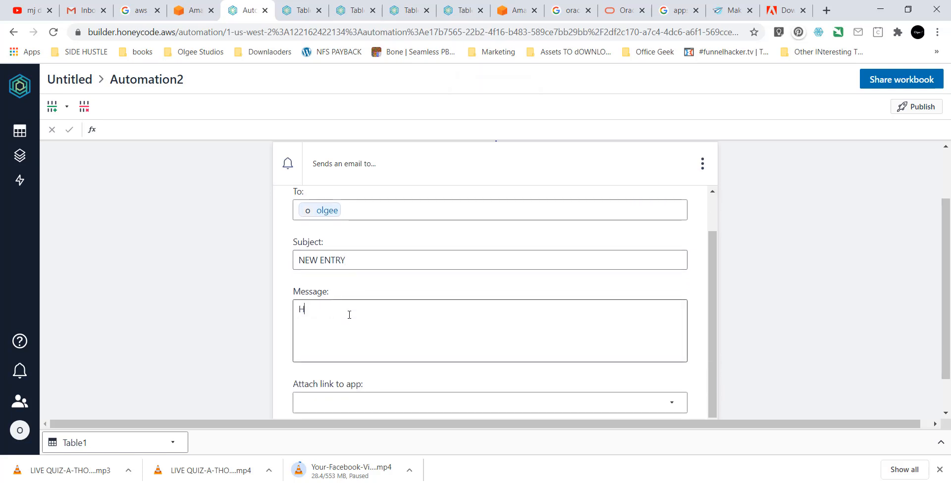
{"action": "type", "text": "r ,  "}
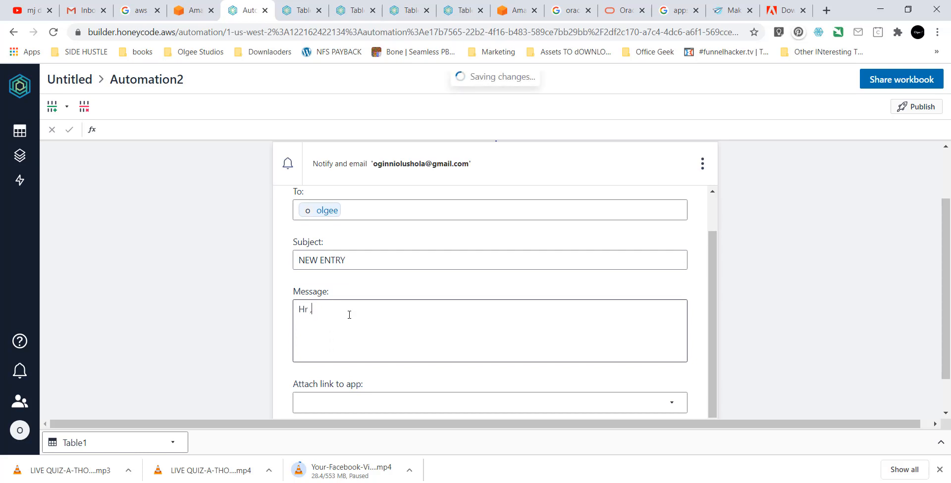
{"action": "type", "text": "tO"}
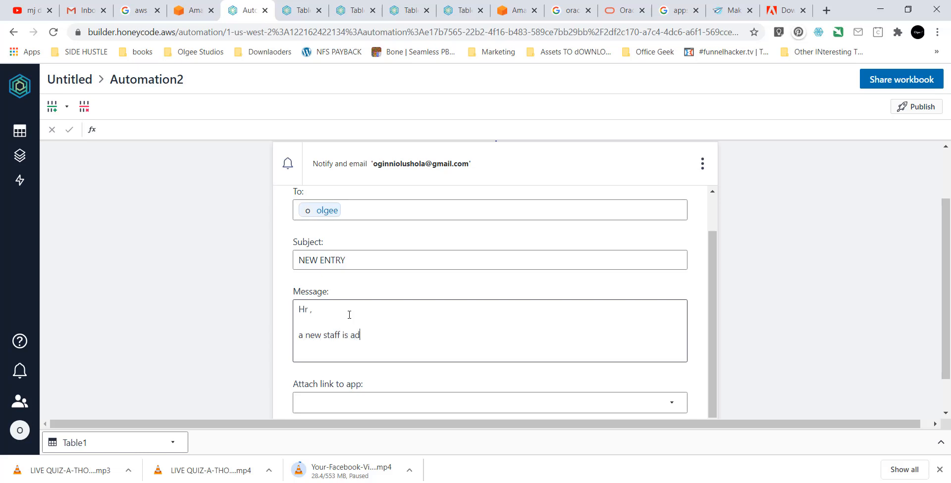
{"action": "scroll", "coordinate": [350, 316], "scroll_direction": "down", "scroll_amount": 2}
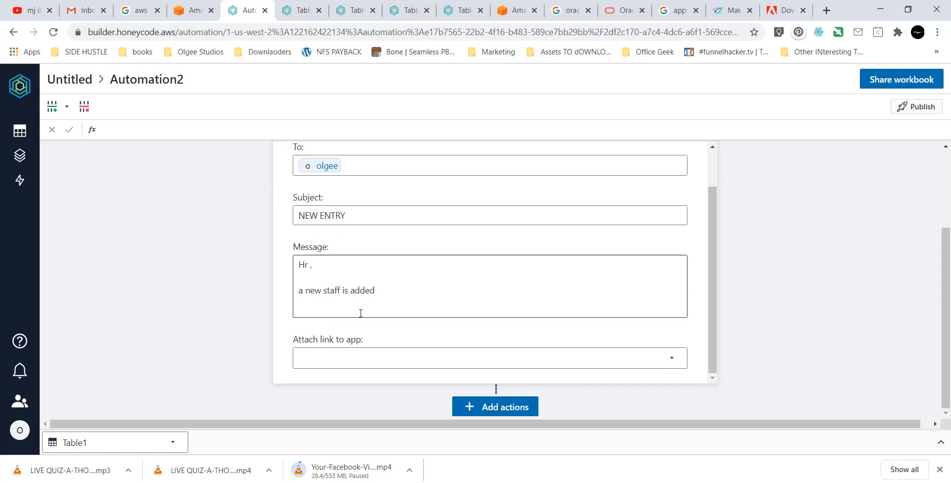
{"action": "left_click", "coordinate": [342, 364]}
{"action": "left_click", "coordinate": [388, 342]}
{"action": "key", "text": "Return"}
{"action": "key", "text": "Return"}
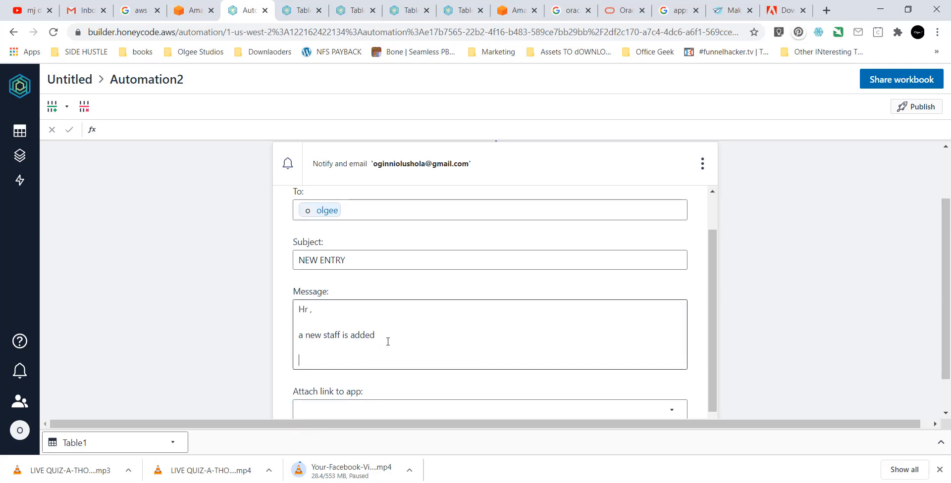
{"action": "left_click", "coordinate": [355, 405]}
{"action": "left_click", "coordinate": [348, 426]}
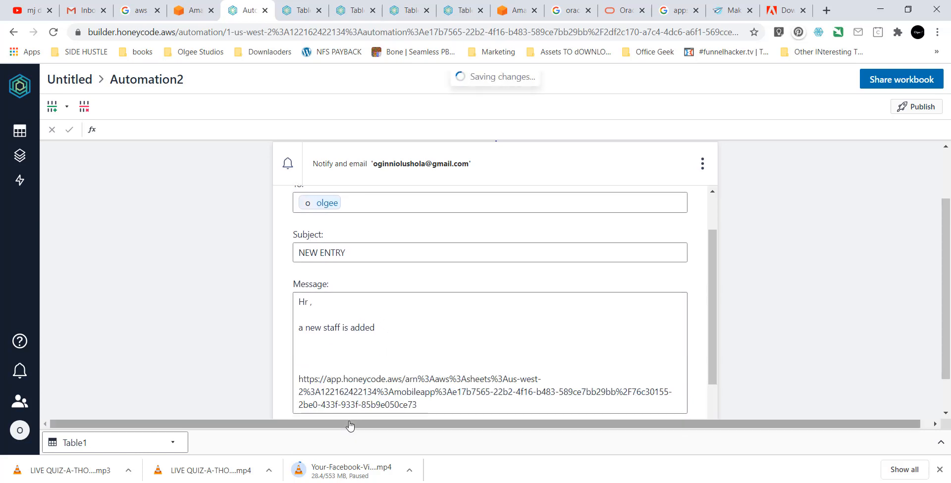
{"action": "scroll", "coordinate": [375, 386], "scroll_direction": "down", "scroll_amount": 1}
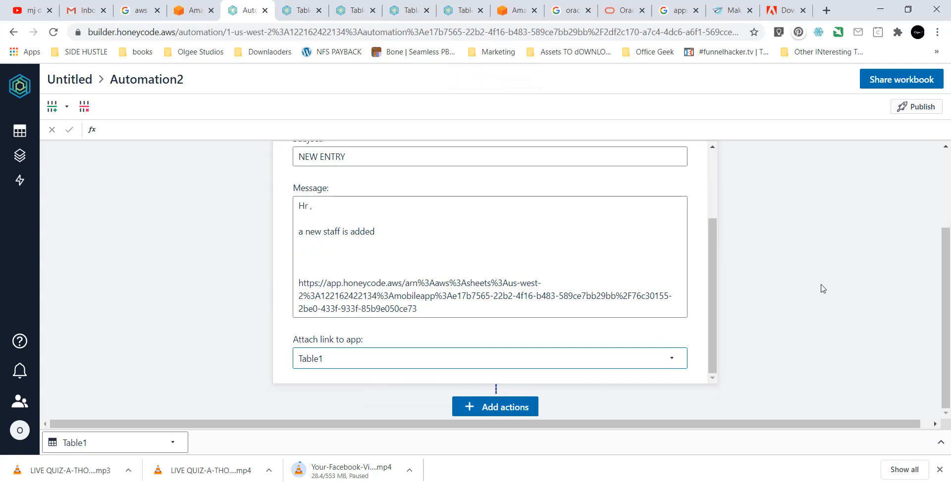
{"action": "left_click", "coordinate": [927, 109]}
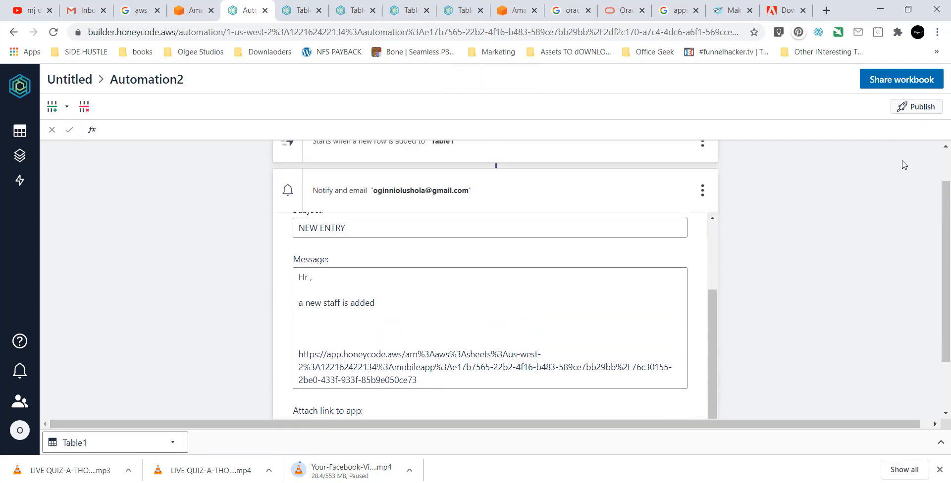
{"action": "scroll", "coordinate": [904, 165], "scroll_direction": "up", "scroll_amount": 3}
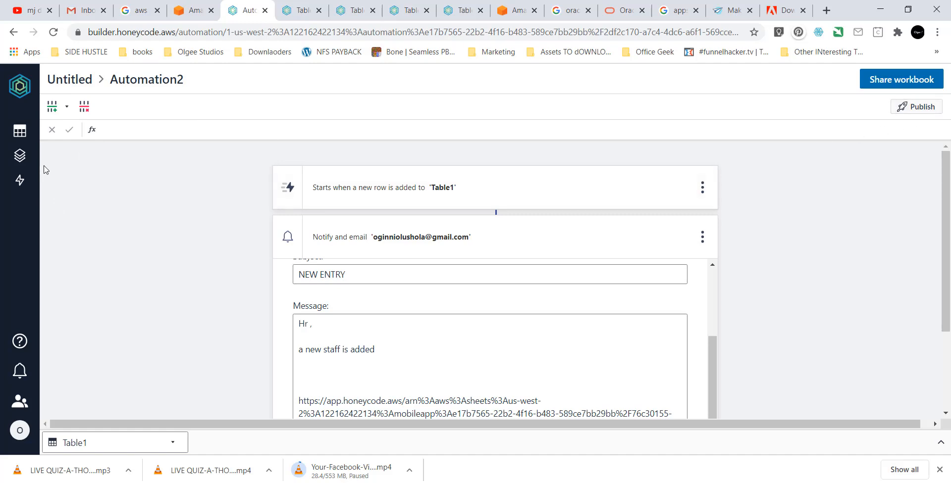
Launch the live web view of the Table1 app from the builder.
{"action": "left_click", "coordinate": [20, 156]}
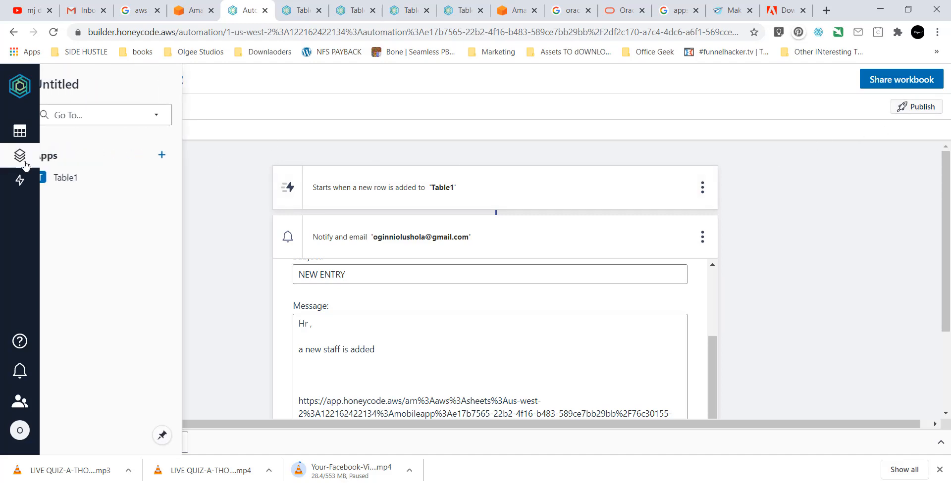
{"action": "left_click", "coordinate": [82, 178]}
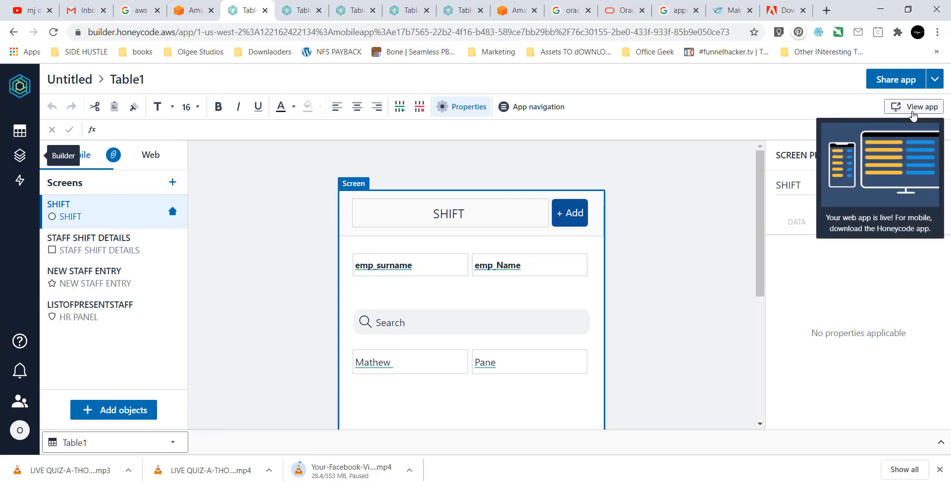
{"action": "left_click", "coordinate": [914, 112]}
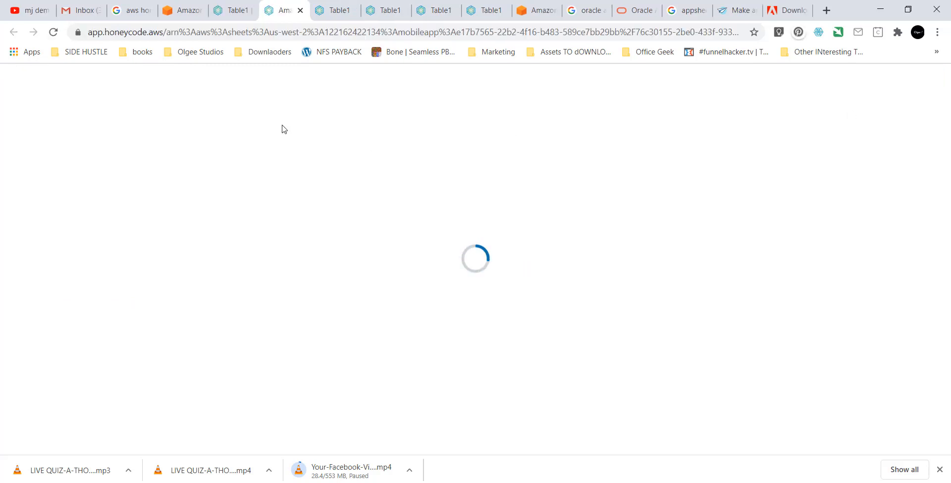
Close the four outdated app tabs and relaunch a fresh live view of Table1.
{"action": "left_click", "coordinate": [82, 10]}
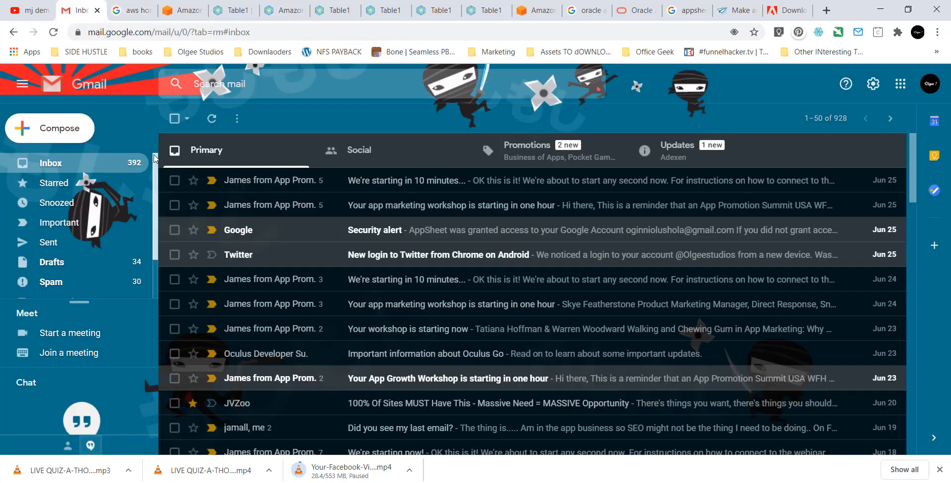
{"action": "left_click", "coordinate": [331, 11]}
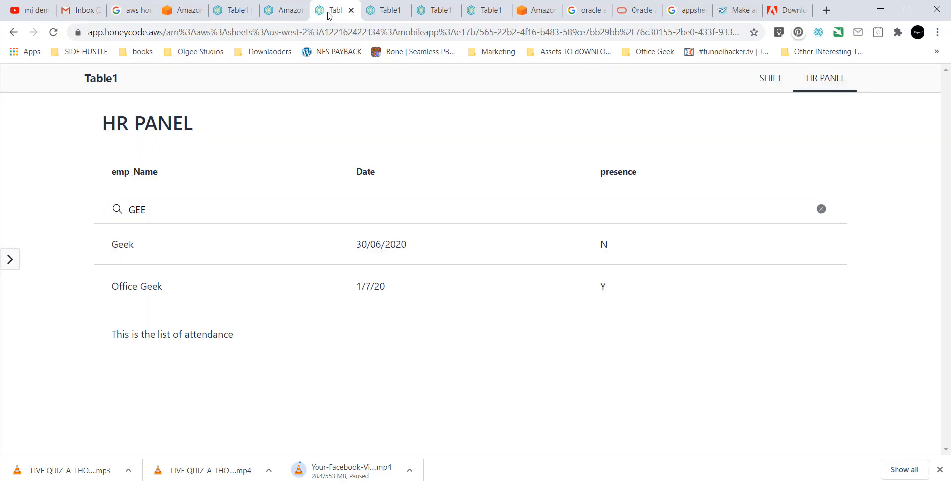
{"action": "left_click", "coordinate": [285, 15]}
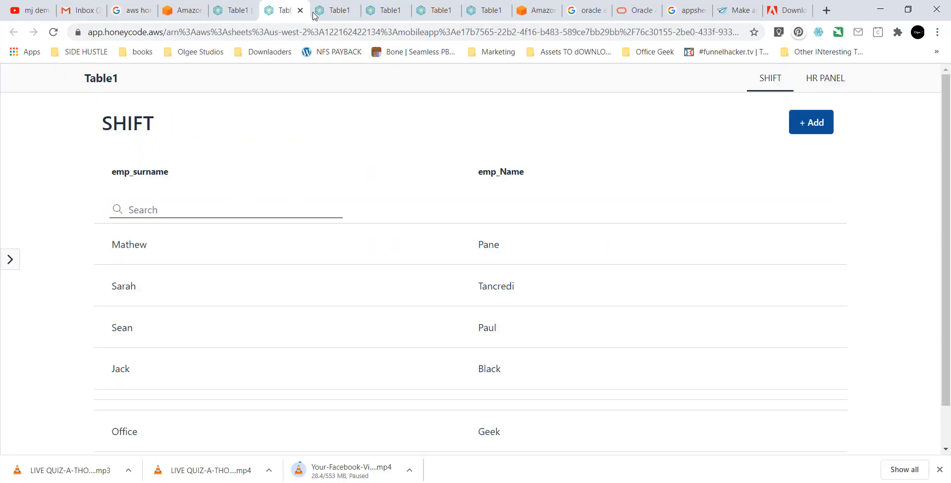
{"action": "left_click", "coordinate": [300, 11]}
{"action": "left_click", "coordinate": [301, 10]}
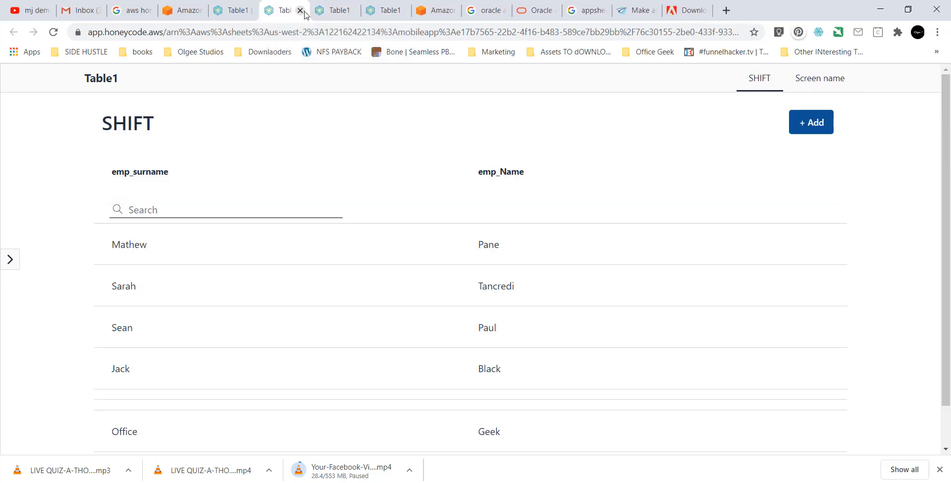
{"action": "left_click", "coordinate": [301, 10]}
{"action": "left_click", "coordinate": [301, 11]}
{"action": "left_click", "coordinate": [234, 15]}
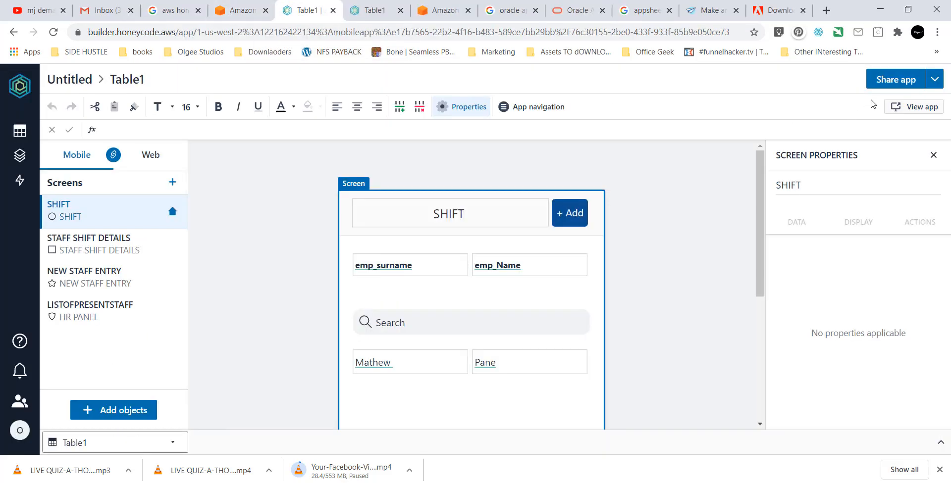
{"action": "left_click", "coordinate": [906, 106]}
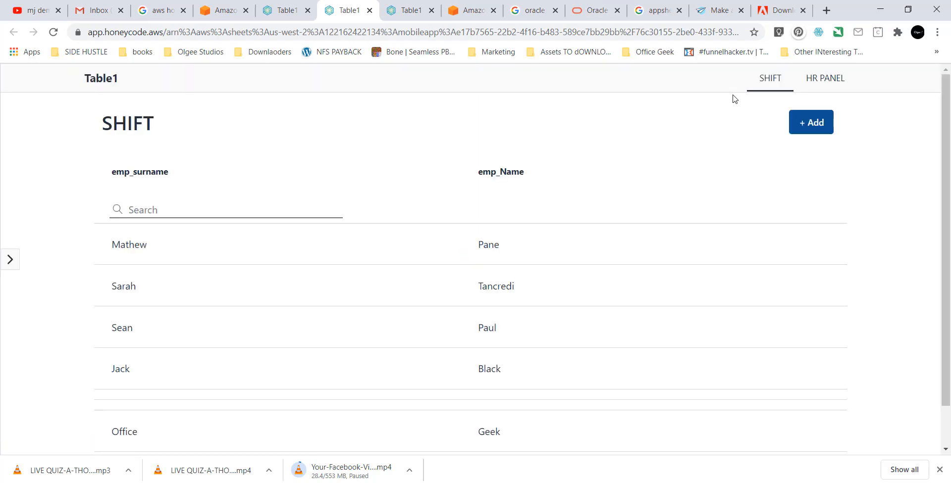
Start a new staff entry: Emp_id emp_0007, the staff member's surname and name, and shift NIGHT.
{"action": "left_click", "coordinate": [813, 127]}
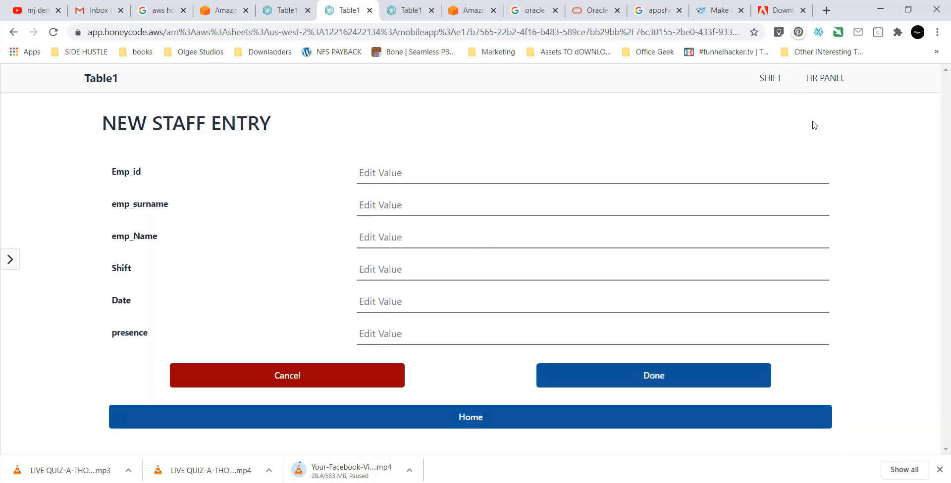
{"action": "left_click", "coordinate": [442, 181]}
{"action": "type", "text": "em"}
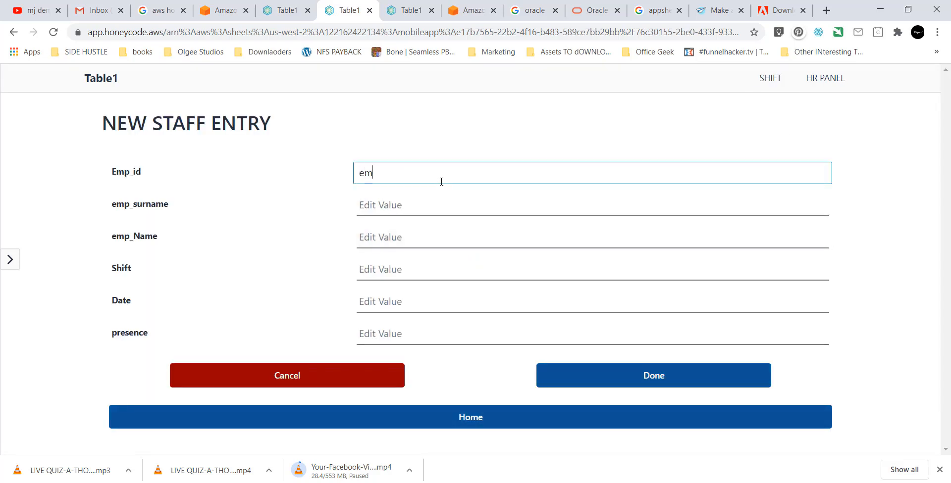
{"action": "type", "text": "p_0007"}
{"action": "key", "text": "Tab"}
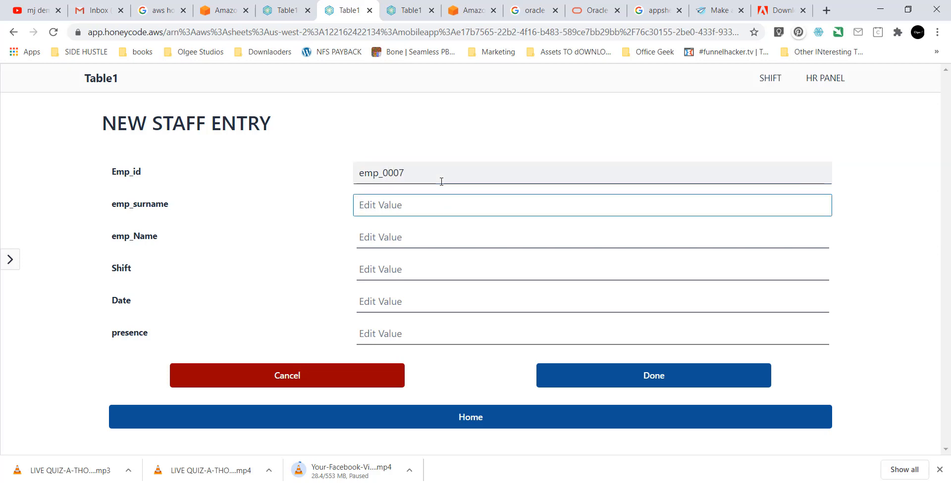
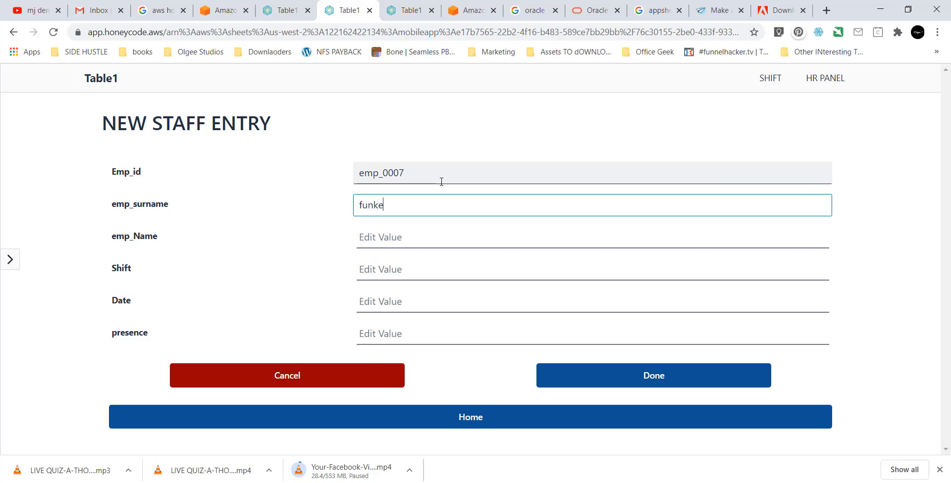
{"action": "key", "text": "Tab"}
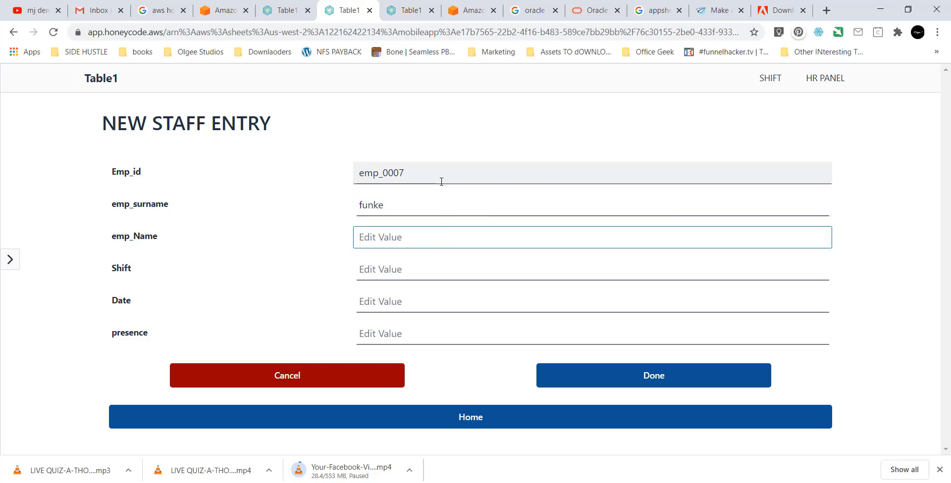
{"action": "key", "text": "Tab"}
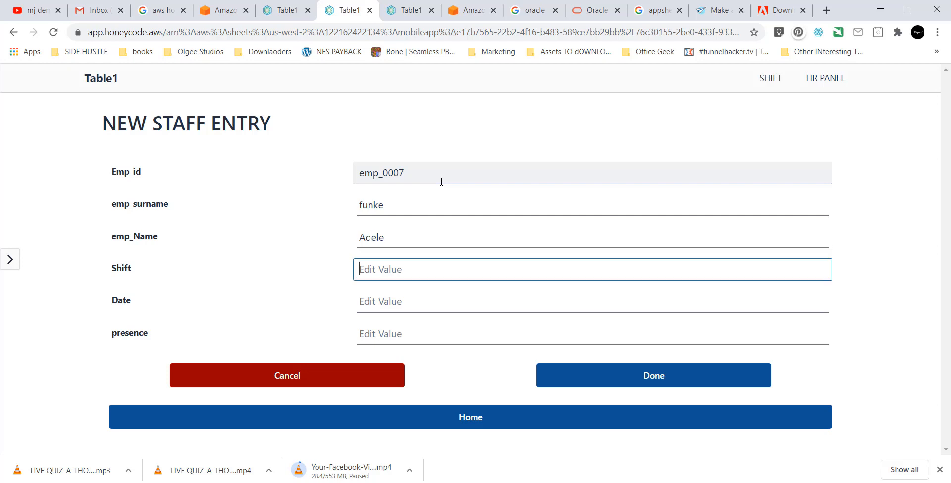
{"action": "type", "text": "I"}
{"action": "key", "text": "BackSpace"}
{"action": "type", "text": "NIGHT"}
{"action": "key", "text": "Tab"}
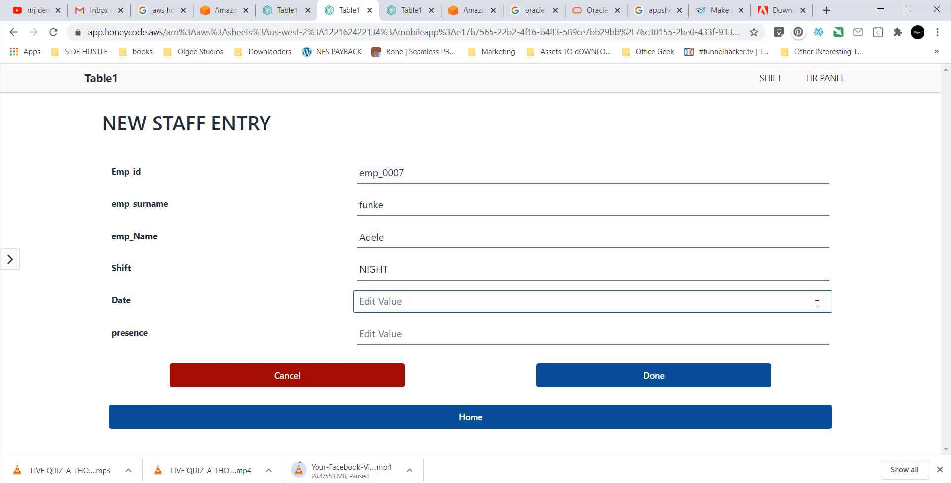
{"action": "type", "text": "06/07/2020"}
{"action": "key", "text": "Tab"}
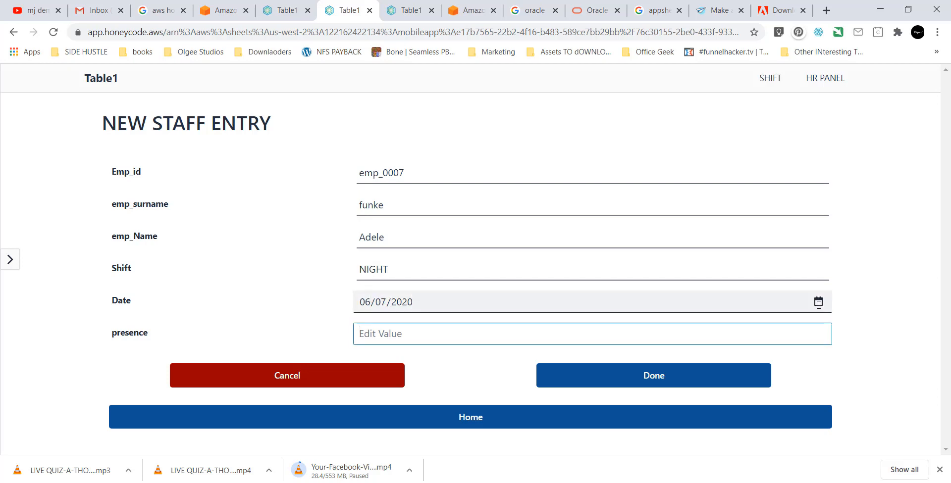
Pick 2 July 2020 from the Date calendar, set presence to Y, and save the entry.
{"action": "left_click", "coordinate": [818, 302]}
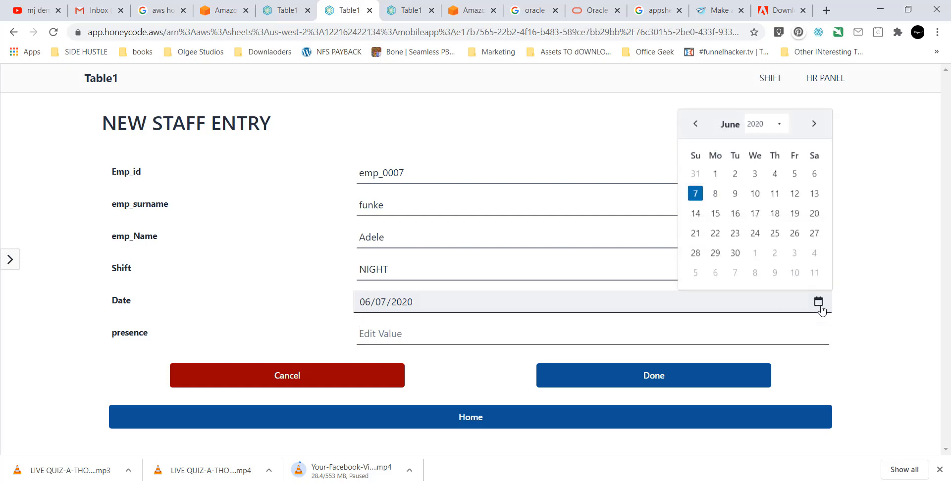
{"action": "left_click", "coordinate": [813, 124]}
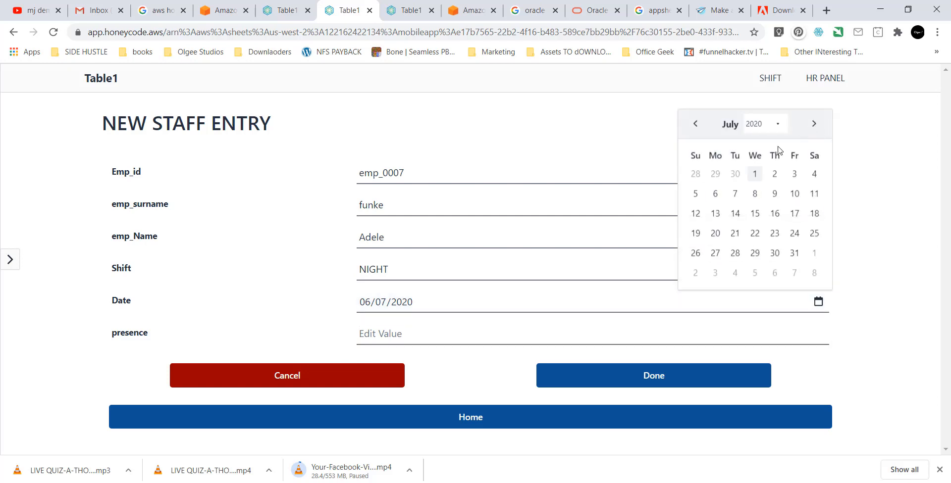
{"action": "left_click", "coordinate": [775, 174]}
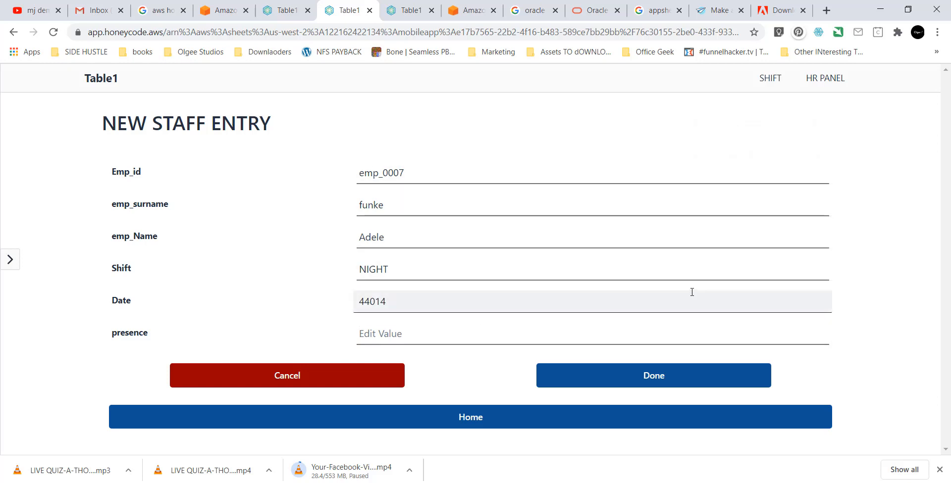
{"action": "left_click", "coordinate": [391, 341]}
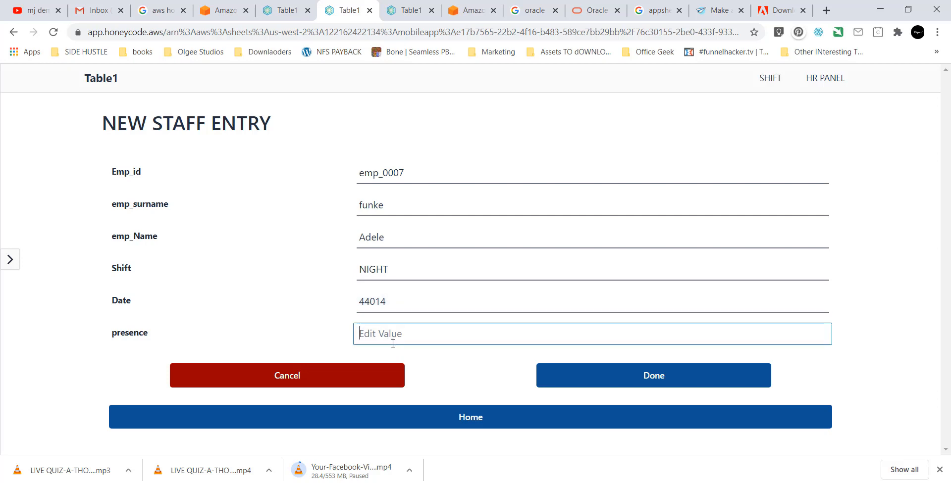
{"action": "type", "text": "NU"}
{"action": "key", "text": "BackSpace"}
{"action": "type", "text": "IGT"}
{"action": "key", "text": "BackSpace"}
{"action": "type", "text": "JHT"}
{"action": "key", "text": "BackSpace"}
{"action": "key", "text": "BackSpace"}
{"action": "key", "text": "BackSpace"}
{"action": "key", "text": "BackSpace"}
{"action": "key", "text": "BackSpace"}
{"action": "type", "text": "Y"}
{"action": "left_click", "coordinate": [566, 380]}
{"action": "scroll", "coordinate": [570, 379], "scroll_direction": "down", "scroll_amount": 2}
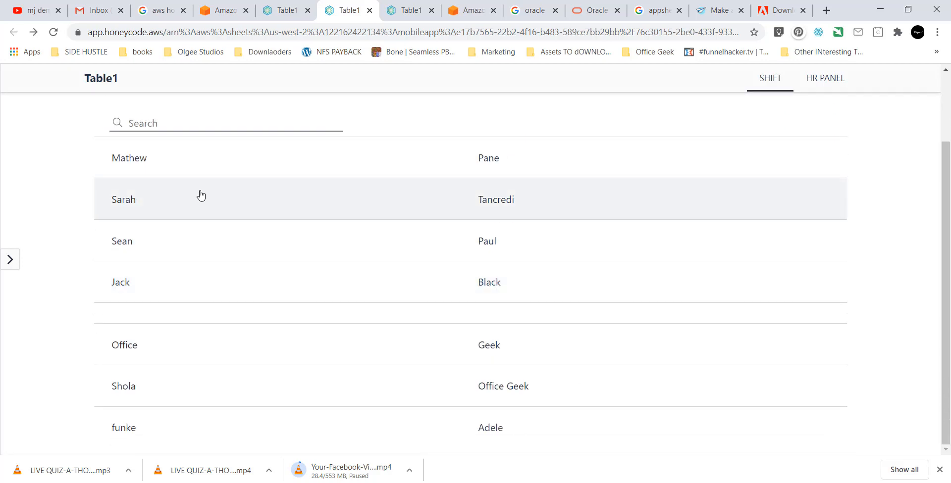
{"action": "scroll", "coordinate": [278, 225], "scroll_direction": "up", "scroll_amount": 2}
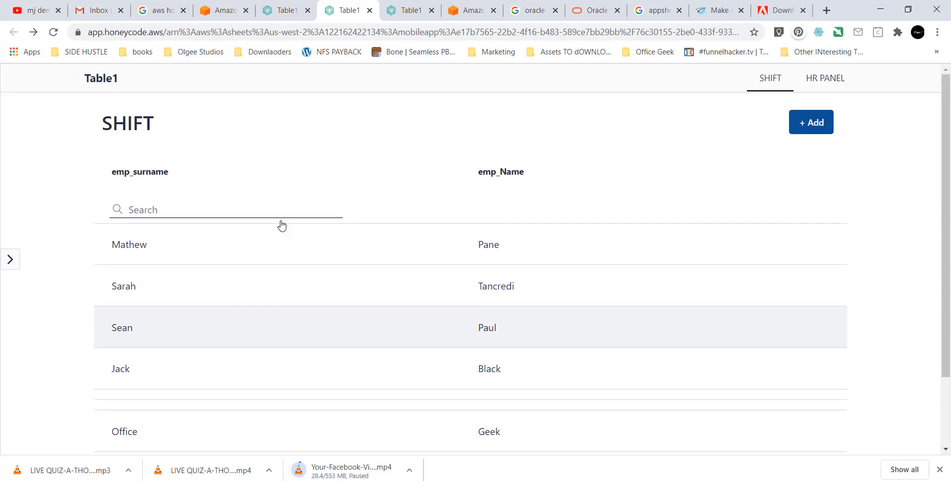
Read the NEW ENTRY email under Gmail's Updates, then go back to the Table1 builder.
{"action": "left_click", "coordinate": [100, 11]}
{"action": "left_click", "coordinate": [695, 147]}
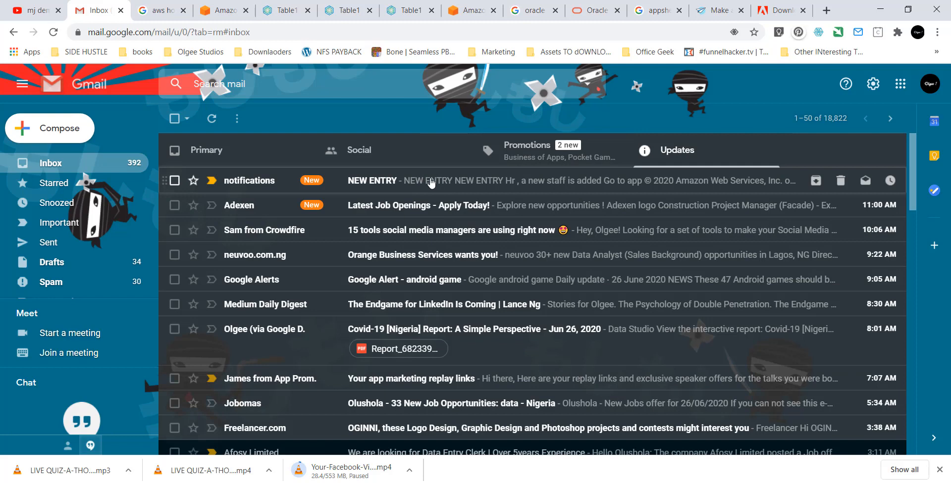
{"action": "left_click", "coordinate": [456, 182]}
{"action": "scroll", "coordinate": [463, 300], "scroll_direction": "down", "scroll_amount": 2}
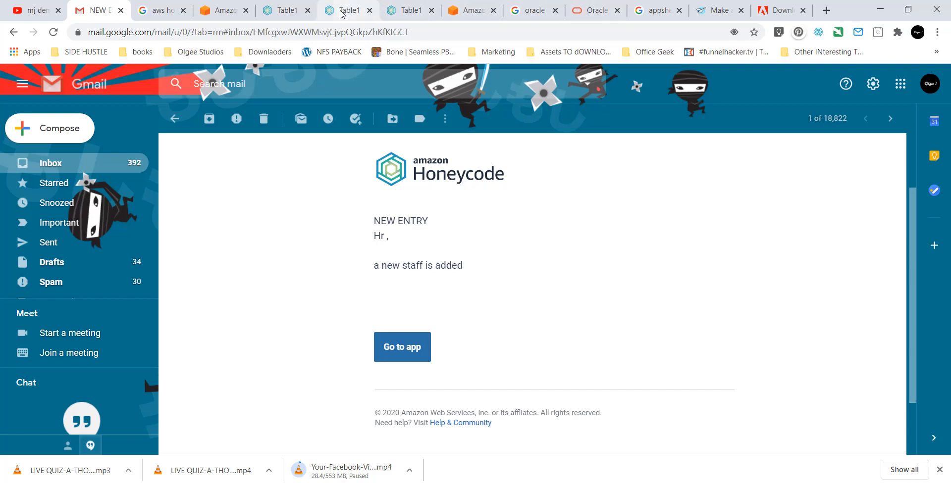
{"action": "left_click", "coordinate": [357, 10]}
{"action": "left_click", "coordinate": [280, 10]}
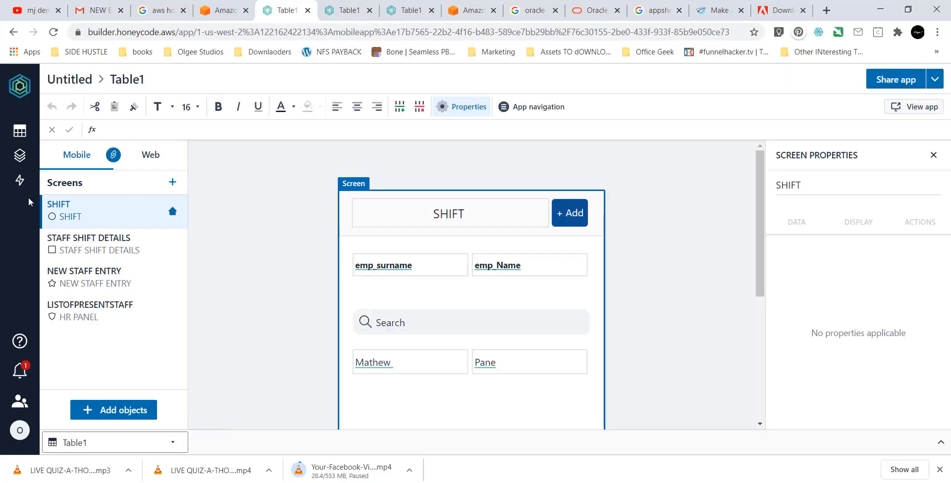